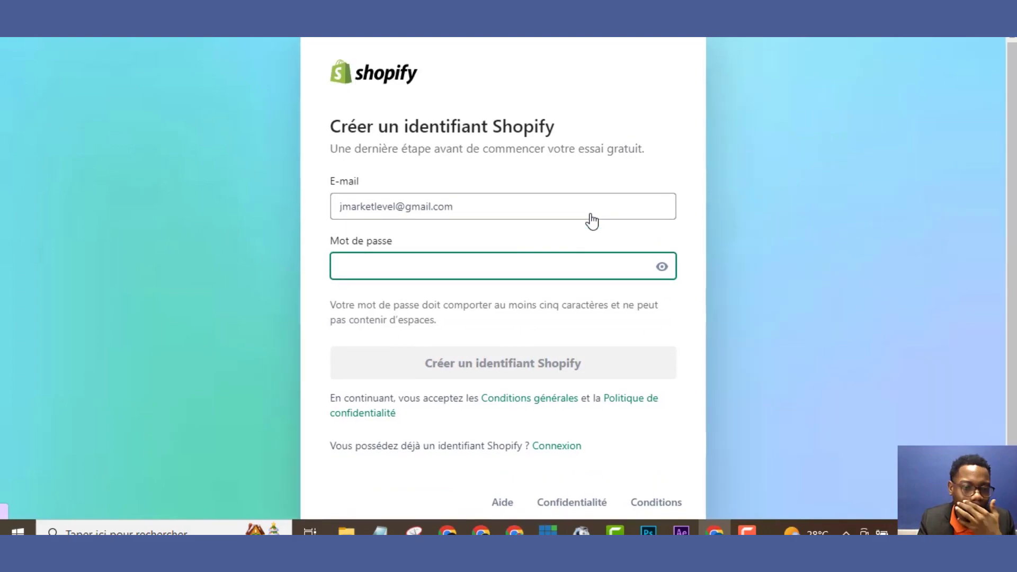
Fill the password with Chrome's suggested strong password, reveal it and select it for copying
{"action": "left_click", "coordinate": [562, 265]}
{"action": "left_click", "coordinate": [623, 303]}
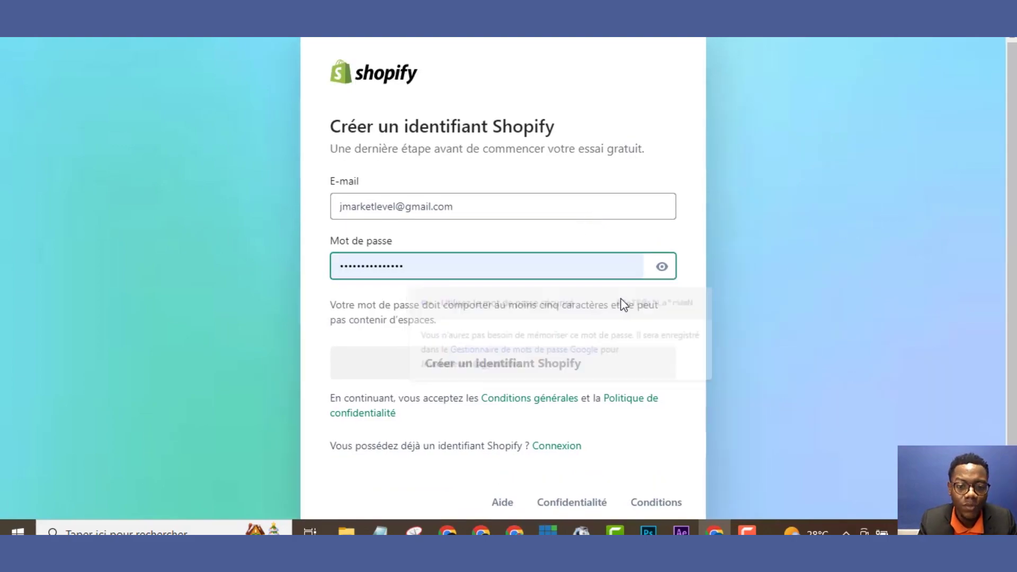
{"action": "left_click", "coordinate": [521, 271]}
{"action": "key", "text": "ctrl+a"}
{"action": "key", "text": "ctrl+c"}
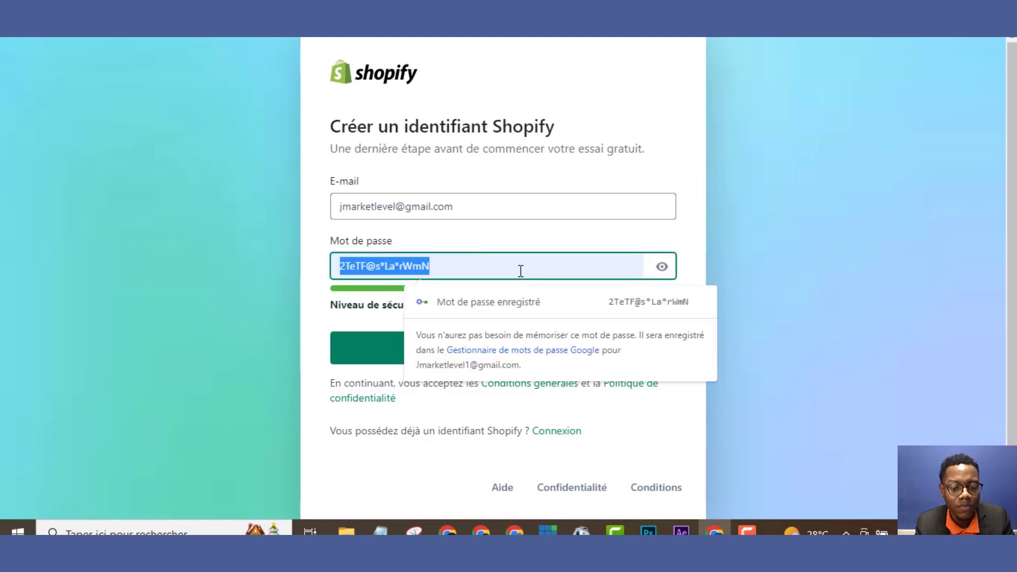
{"action": "left_click", "coordinate": [323, 234]}
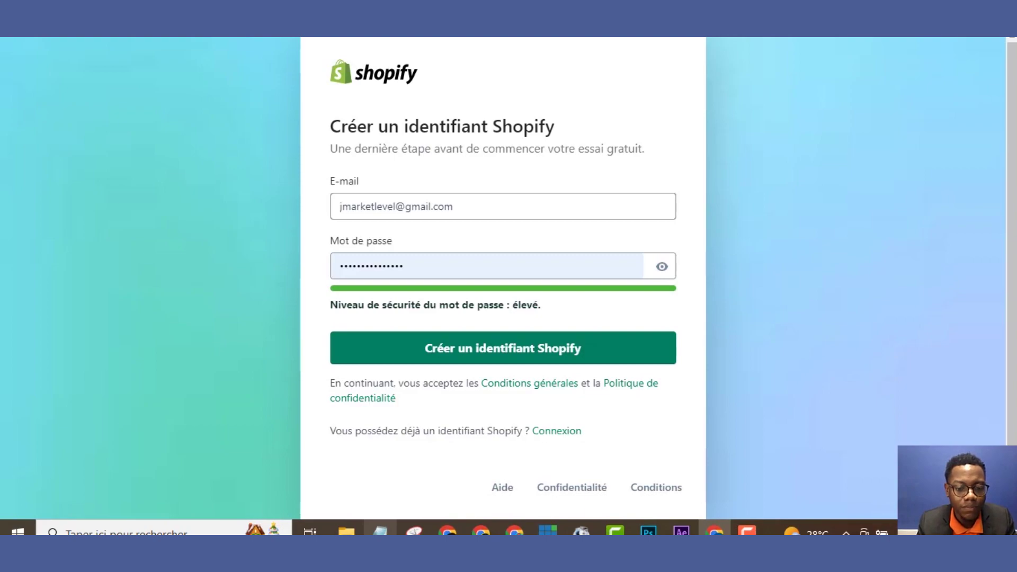
Paste the password into Notepad and submit the new Shopify account
{"action": "left_click", "coordinate": [380, 529]}
{"action": "key", "text": "ctrl+v"}
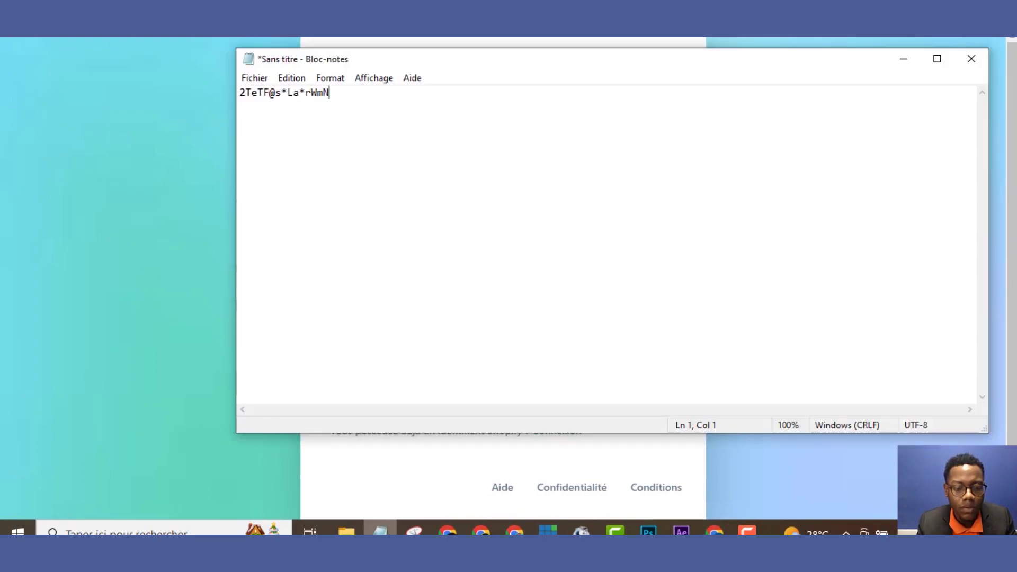
{"action": "left_click", "coordinate": [214, 412]}
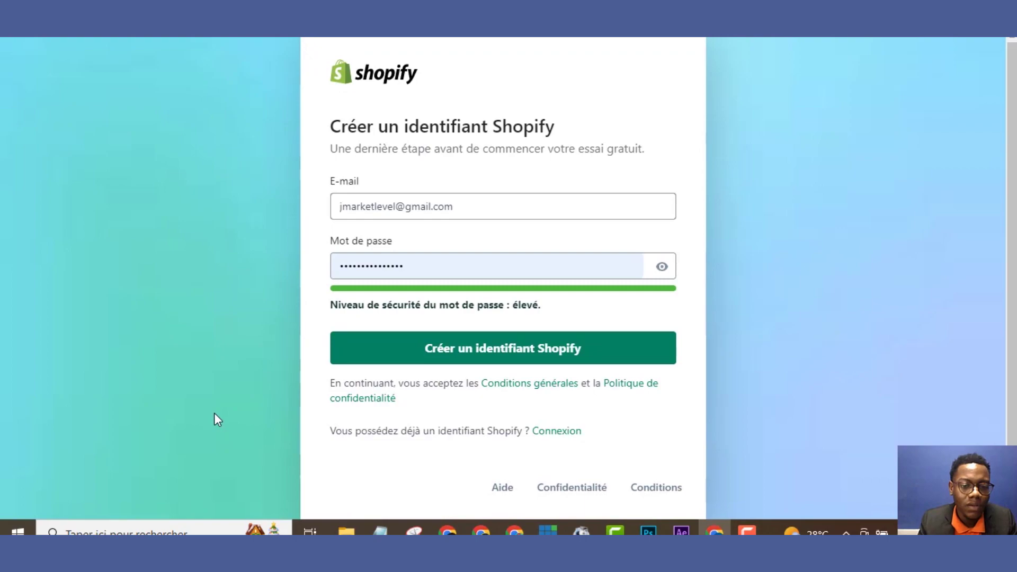
{"action": "left_click", "coordinate": [444, 360]}
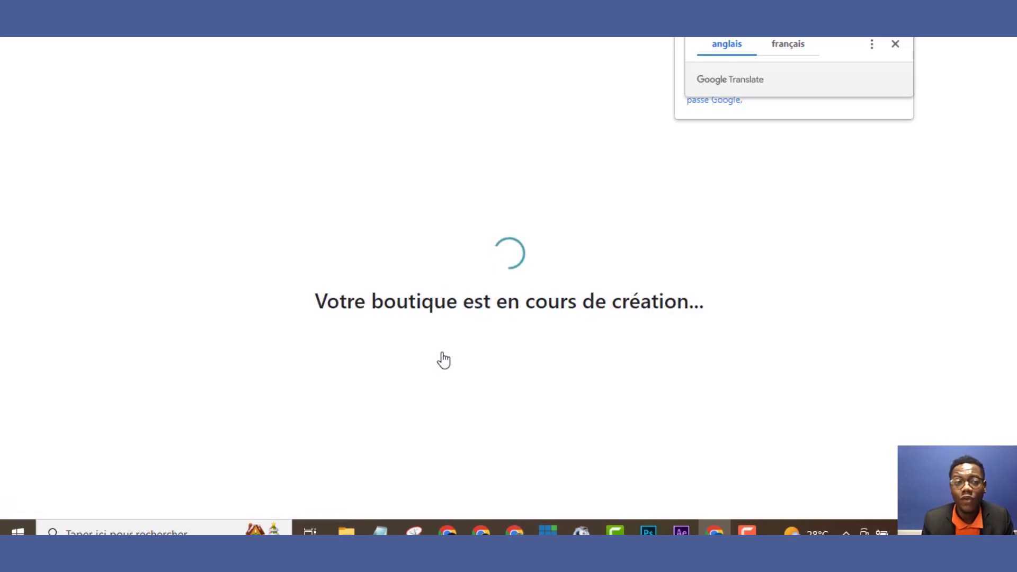
Dismiss the Google Translate and saved-password popups
{"action": "left_click", "coordinate": [895, 45]}
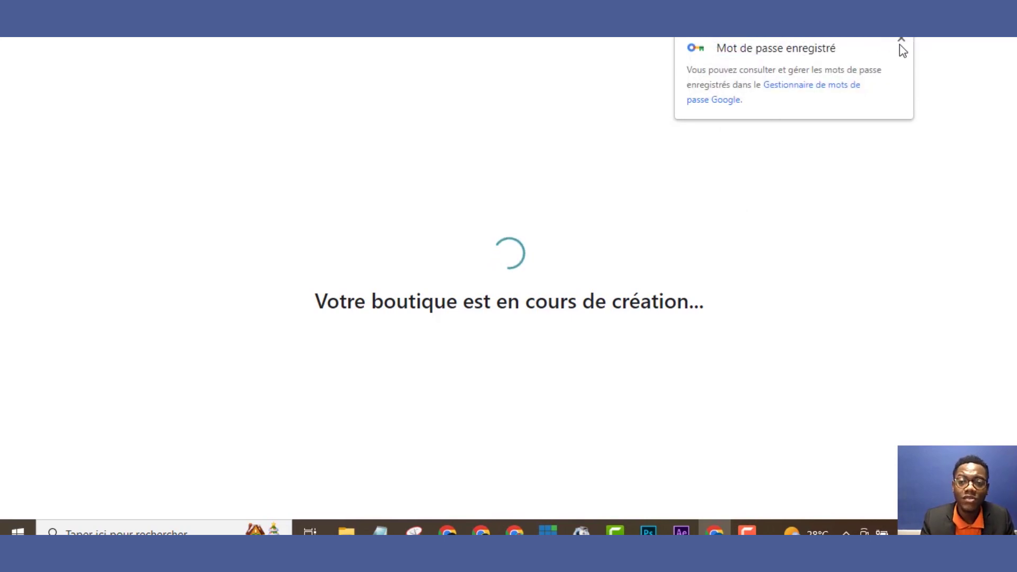
{"action": "left_click", "coordinate": [900, 42]}
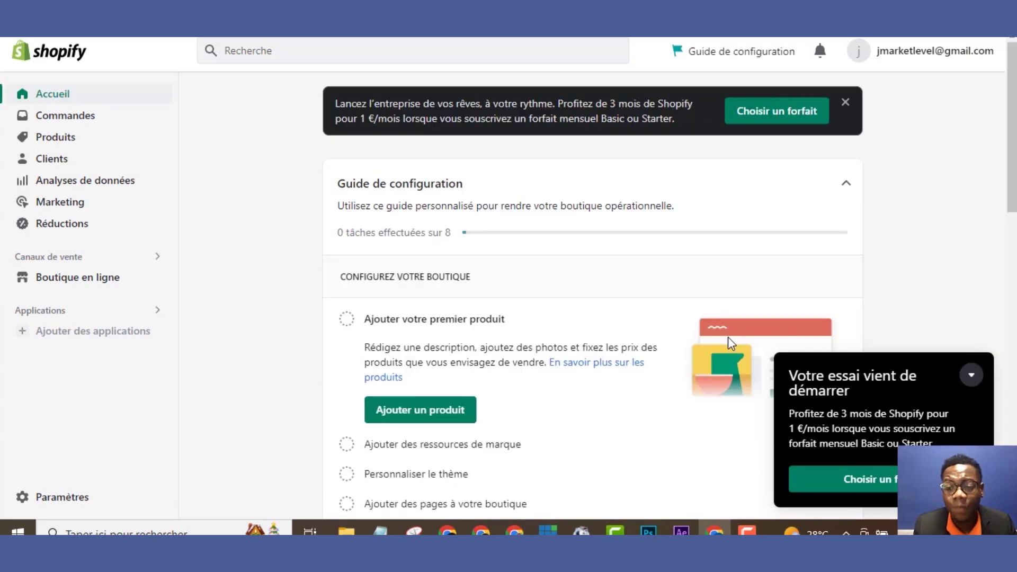
Pick the Basic plan and review its monthly billing of 1 € for three months
{"action": "left_click", "coordinate": [866, 479]}
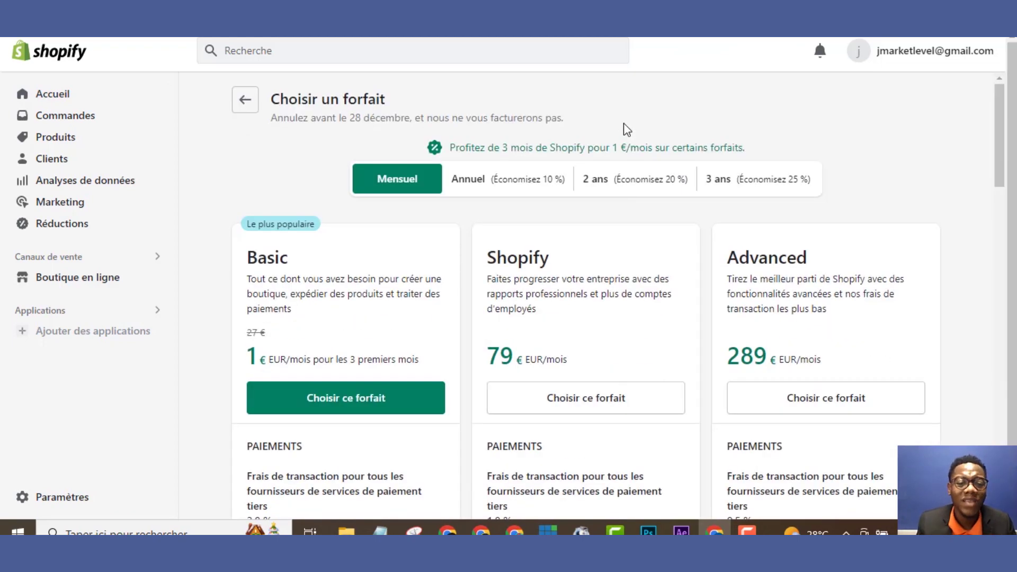
{"action": "left_click", "coordinate": [356, 405]}
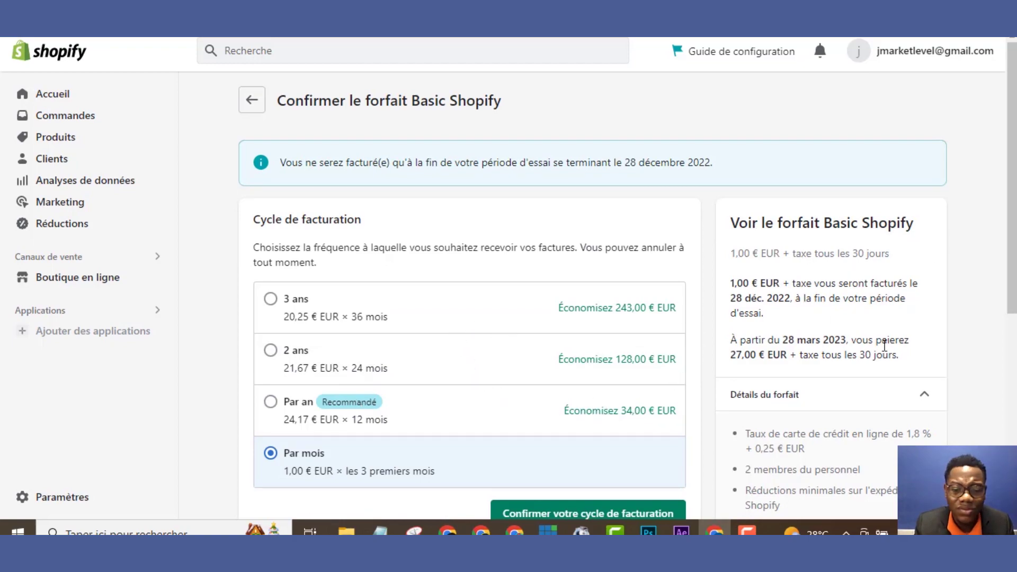
{"action": "scroll", "coordinate": [627, 280], "scroll_direction": "down", "scroll_amount": 4}
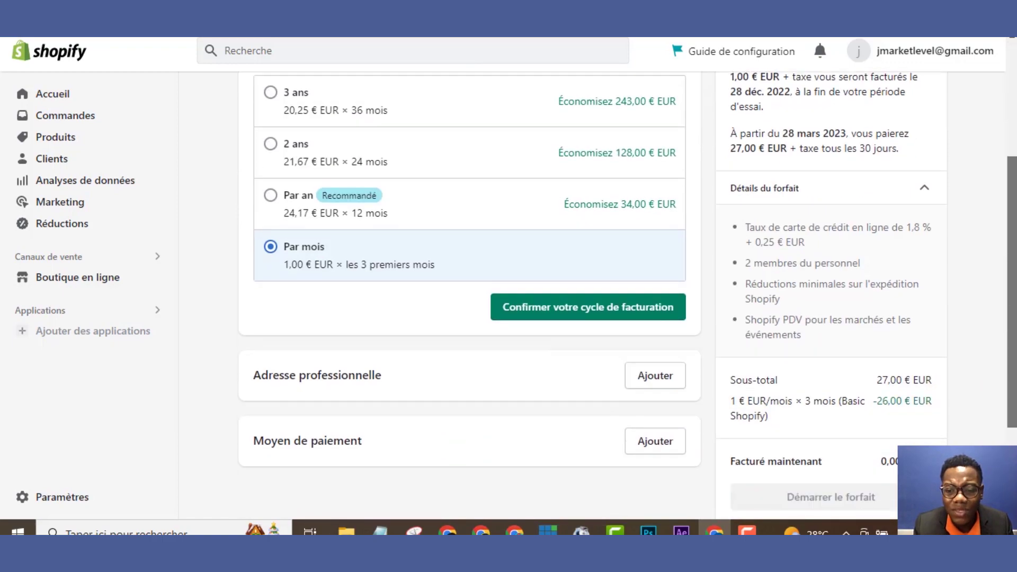
{"action": "scroll", "coordinate": [1013, 411], "scroll_direction": "down", "scroll_amount": 1}
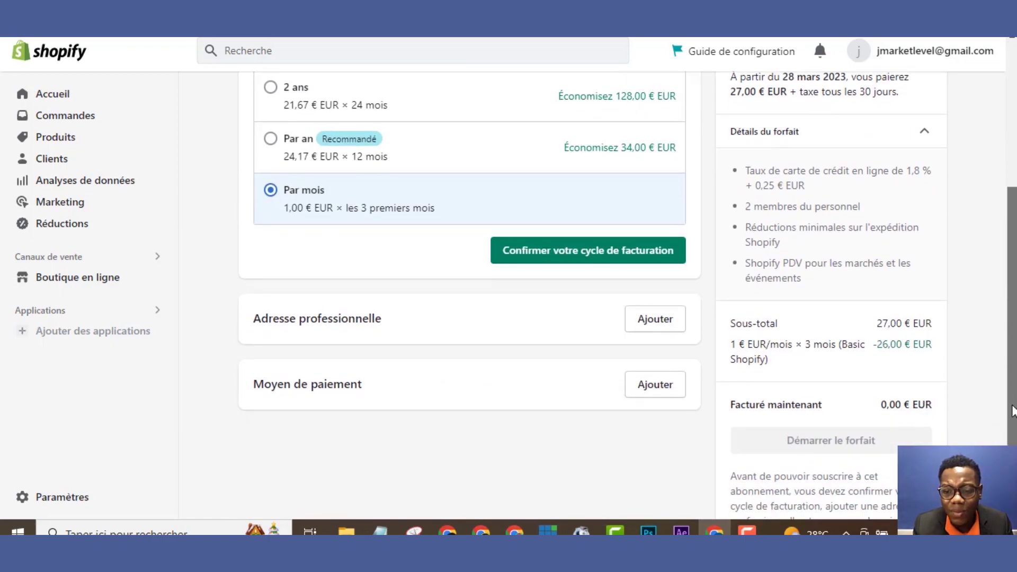
{"action": "scroll", "coordinate": [1013, 410], "scroll_direction": "up", "scroll_amount": 1}
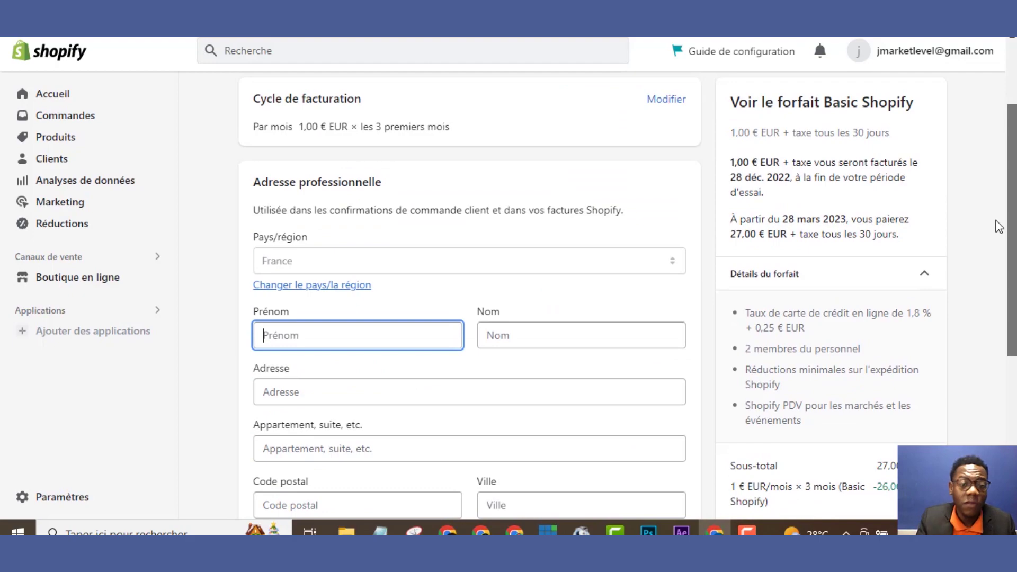
Enter the owner's first and last name in the business address form
{"action": "scroll", "coordinate": [999, 226], "scroll_direction": "down", "scroll_amount": 5}
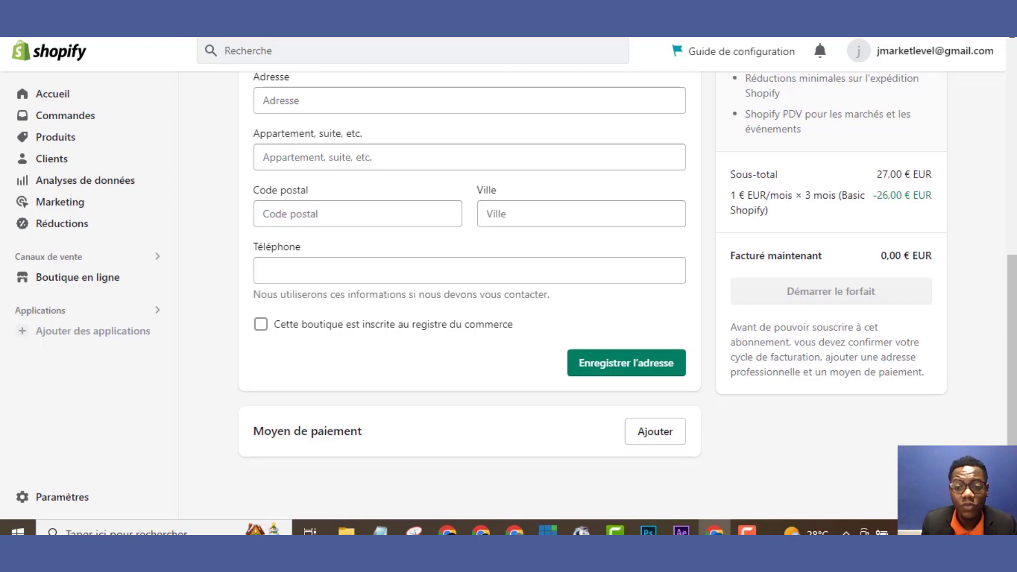
{"action": "left_click", "coordinate": [626, 363]}
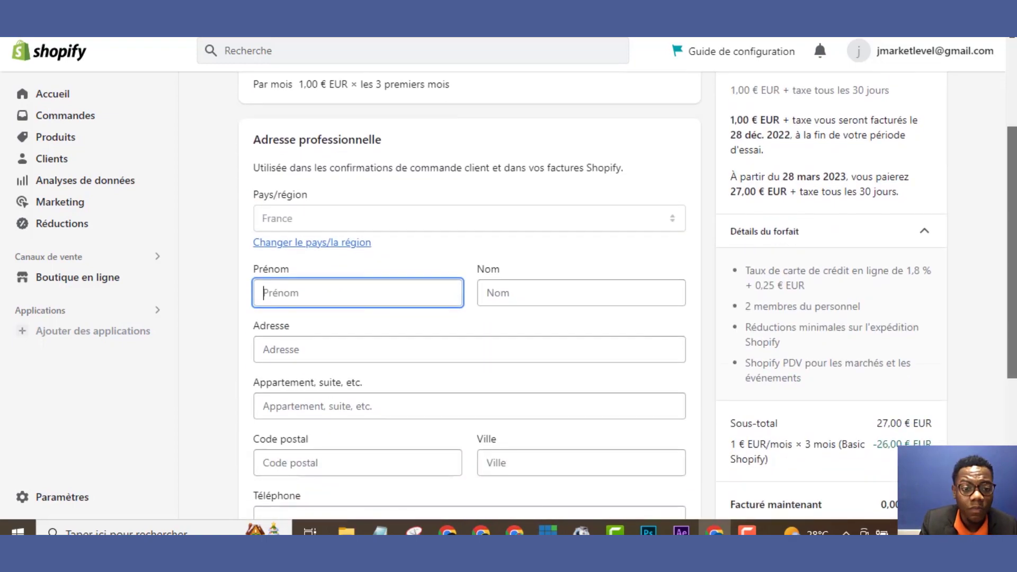
{"action": "scroll", "coordinate": [717, 223], "scroll_direction": "down", "scroll_amount": 4}
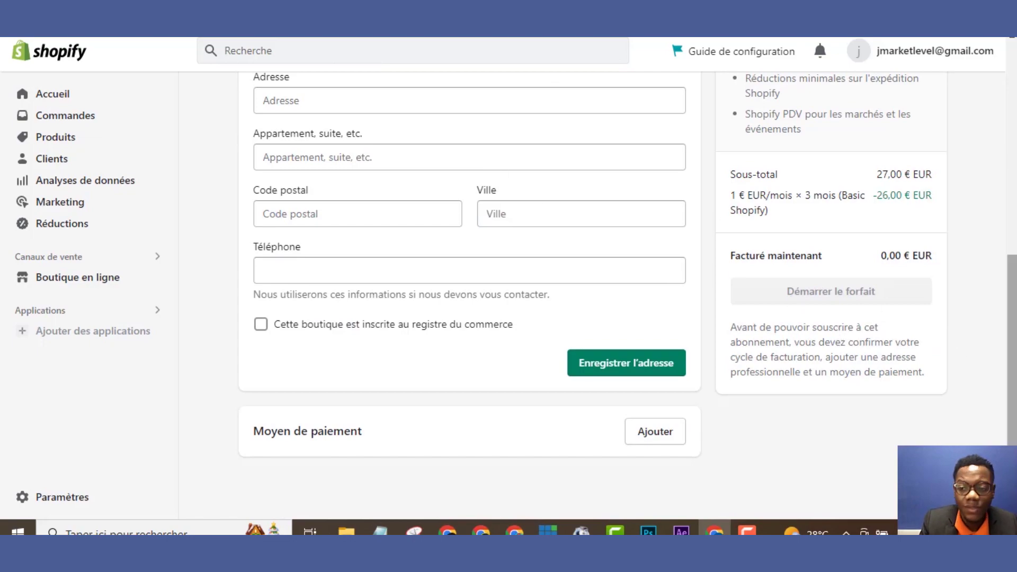
{"action": "scroll", "coordinate": [994, 247], "scroll_direction": "up", "scroll_amount": 5}
{"action": "scroll", "coordinate": [991, 265], "scroll_direction": "down", "scroll_amount": 2}
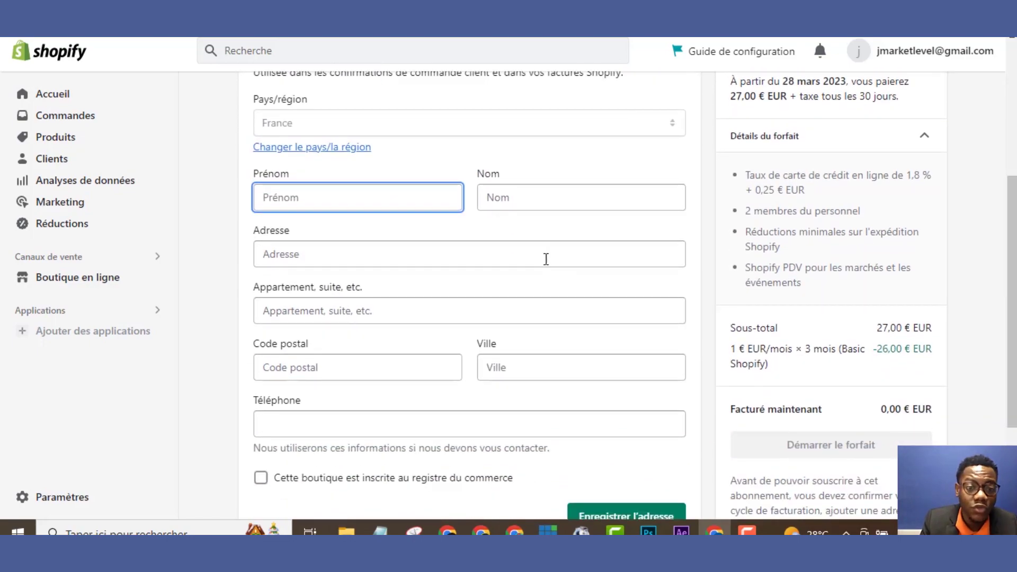
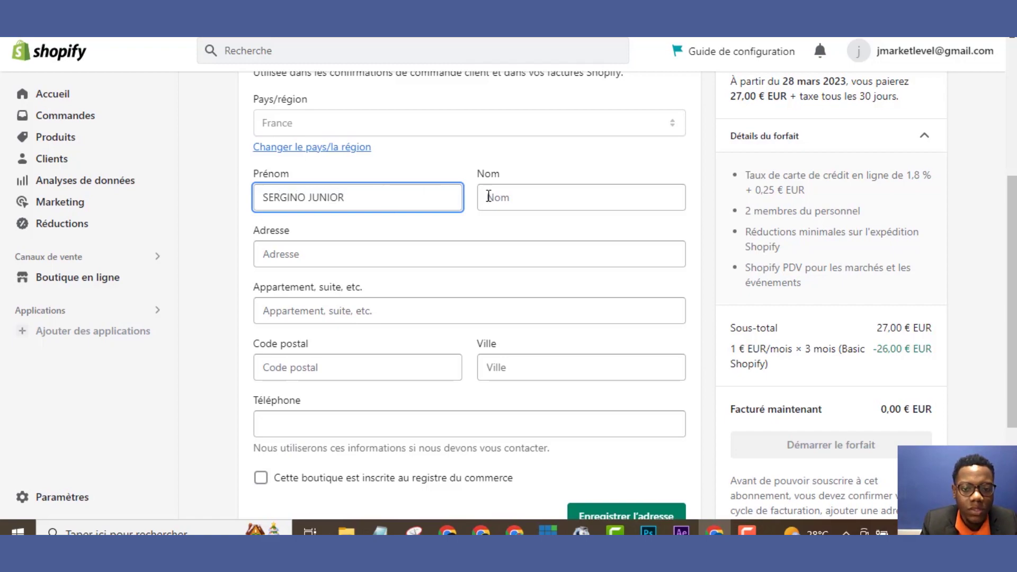
{"action": "left_click", "coordinate": [489, 198]}
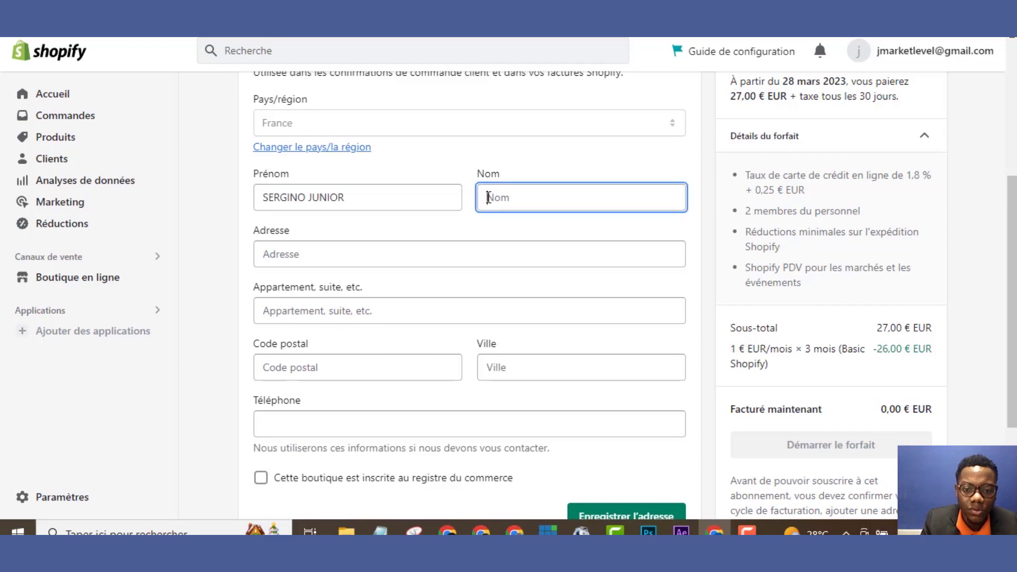
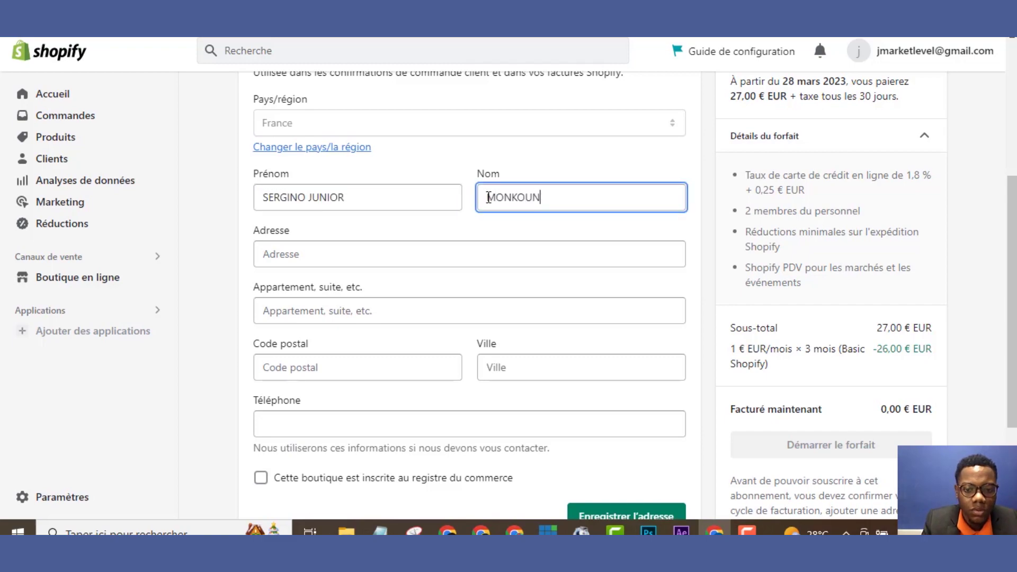
Enter the street address and copy it into the apartment line
{"action": "left_click", "coordinate": [418, 260]}
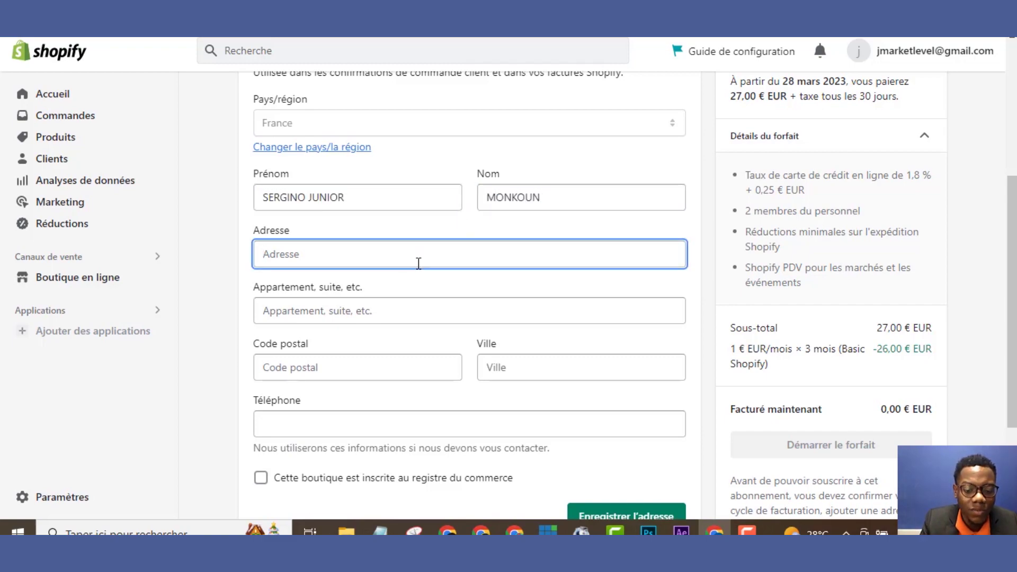
{"action": "type", "text": "Z"}
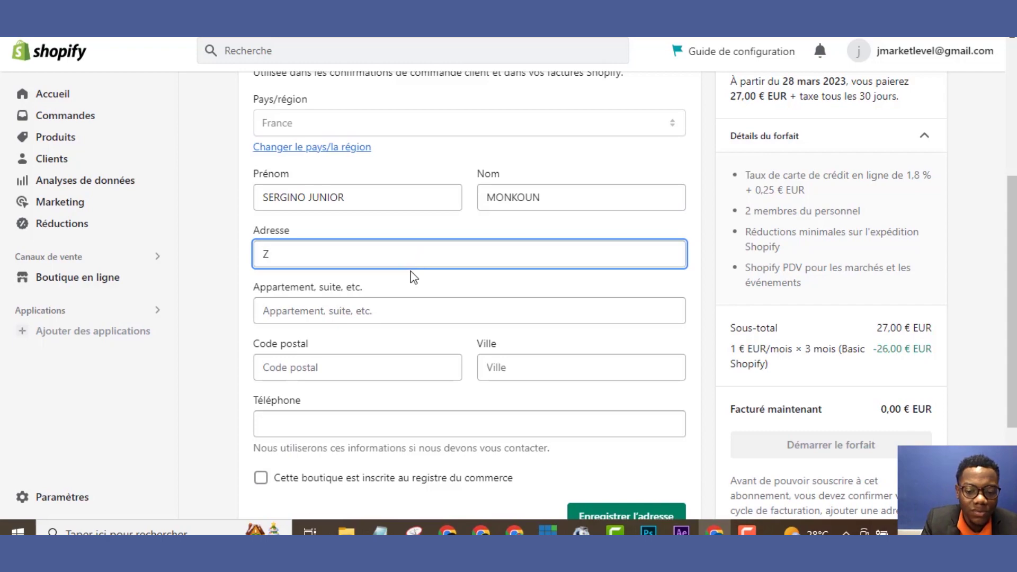
{"action": "type", "text": "OB"}
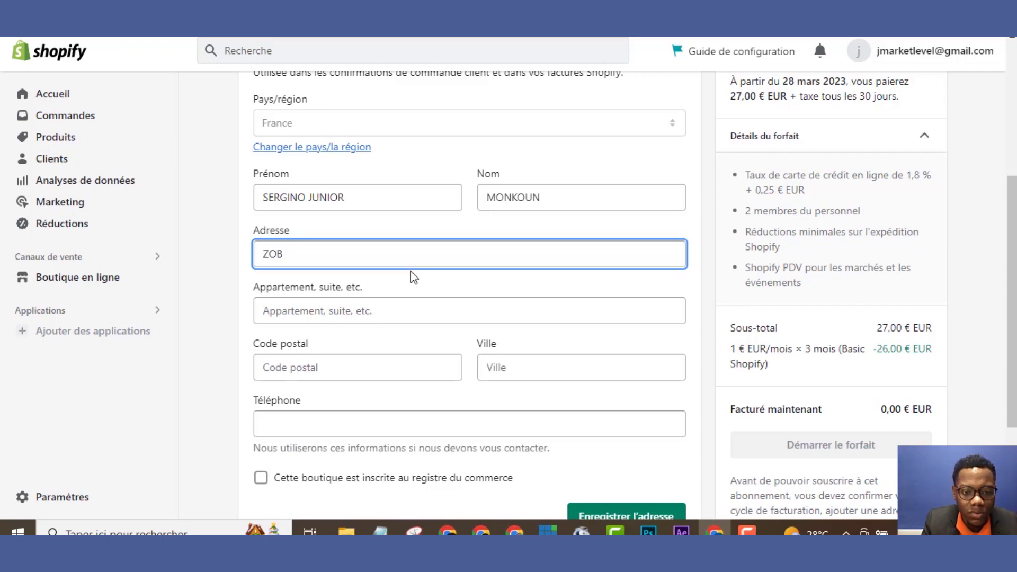
{"action": "key", "text": "BackSpace"}
{"action": "type", "text": "GBO"}
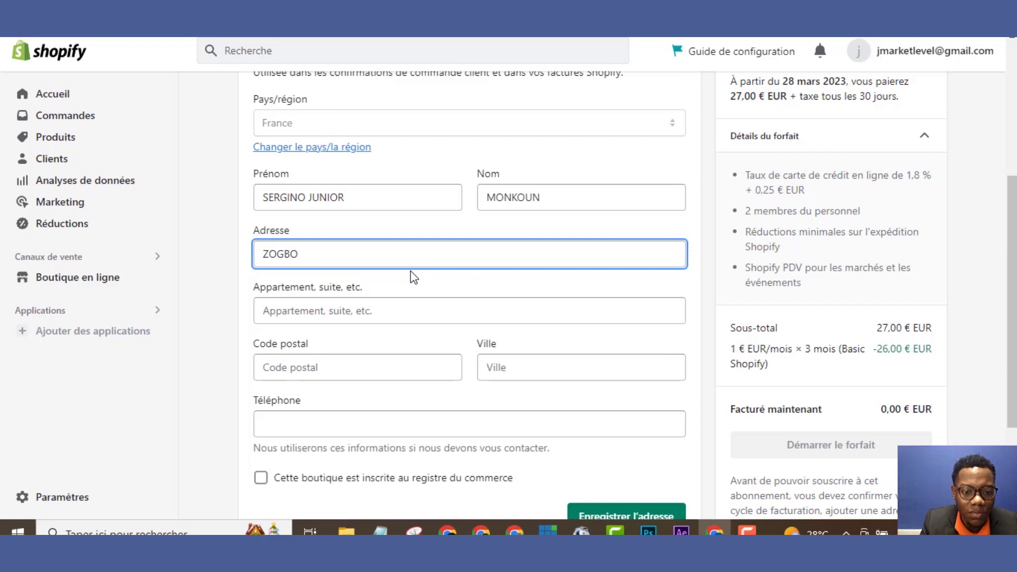
{"action": "type", "text": "HOUE"}
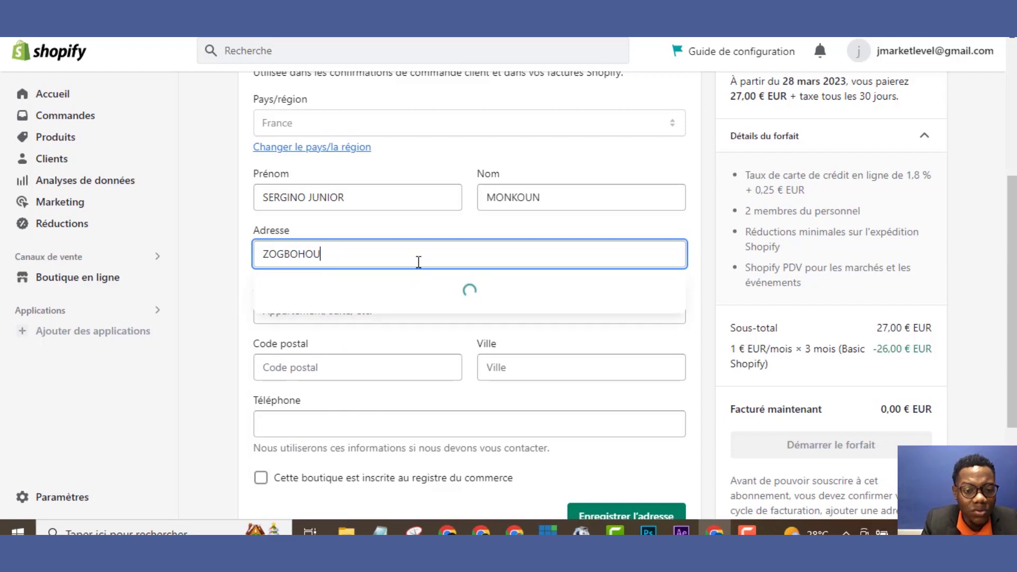
{"action": "left_click", "coordinate": [363, 365]}
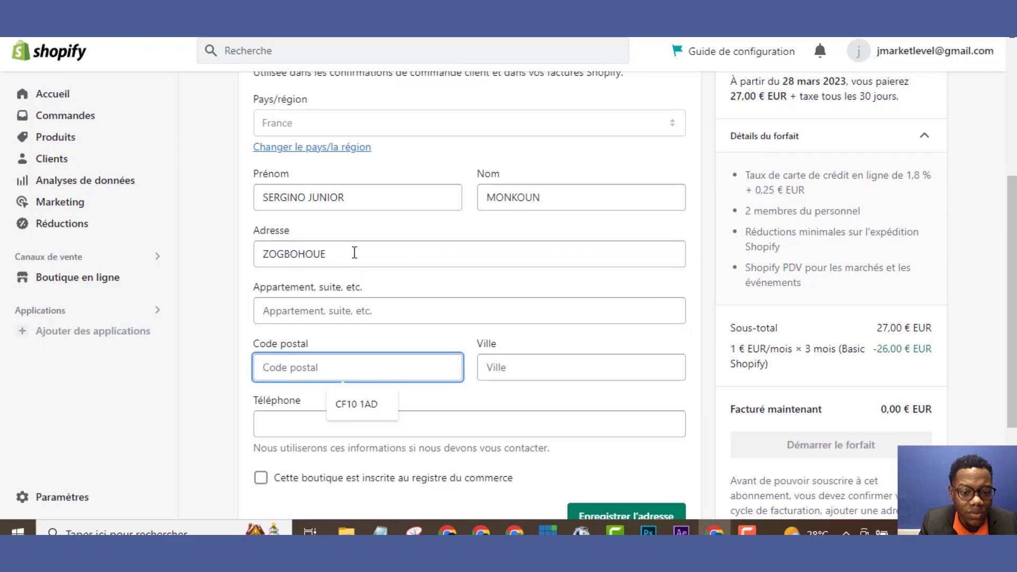
{"action": "left_click_drag", "start_coordinate": [355, 252], "coordinate": [164, 279]}
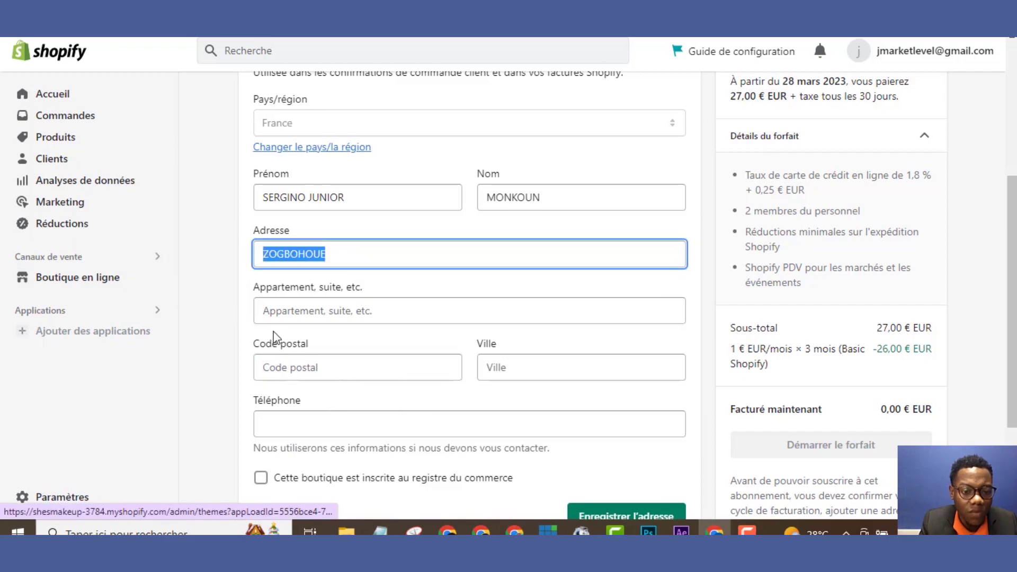
{"action": "key", "text": "ctrl+c"}
{"action": "left_click", "coordinate": [281, 311]}
{"action": "key", "text": "ctrl+v"}
Fill in the postal code, autofilled city and phone number, then save the address
{"action": "left_click", "coordinate": [315, 365]}
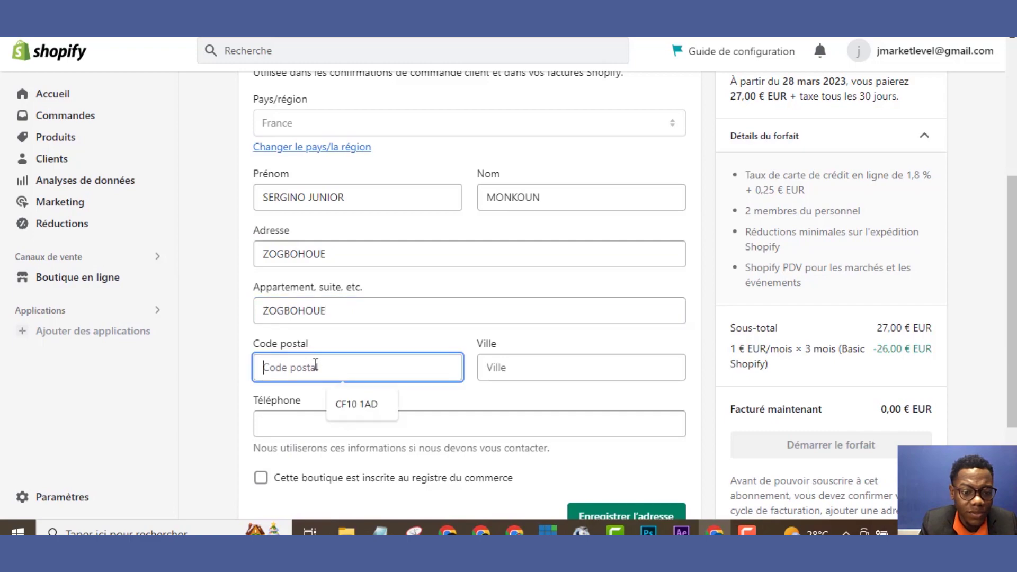
{"action": "type", "text": "00"}
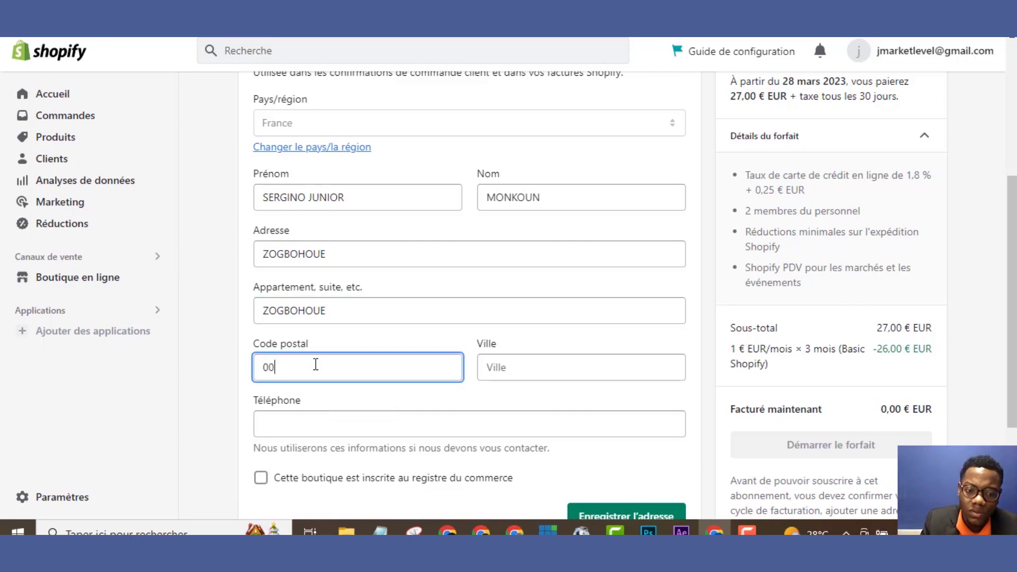
{"action": "type", "text": "229"}
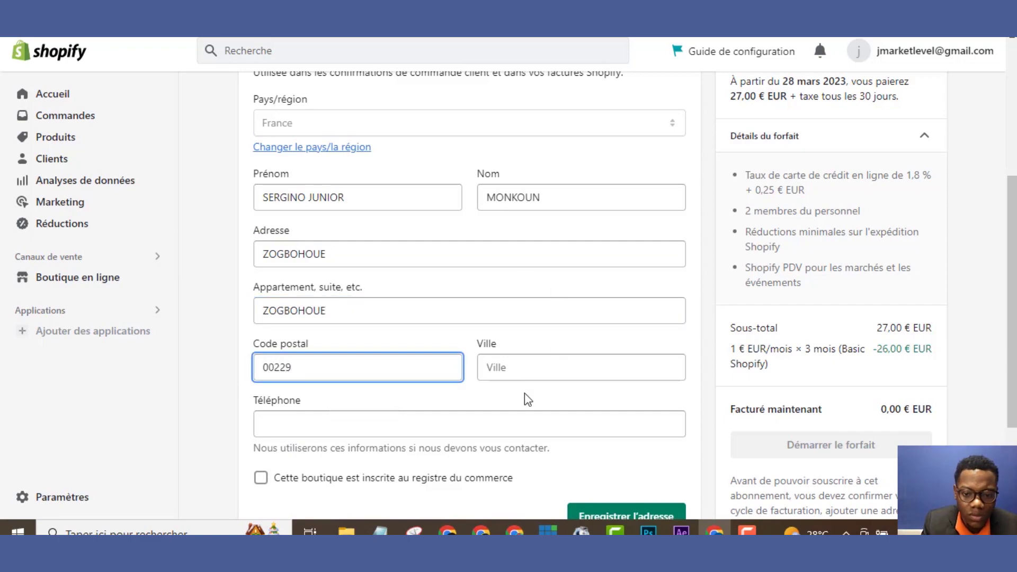
{"action": "left_click", "coordinate": [526, 374]}
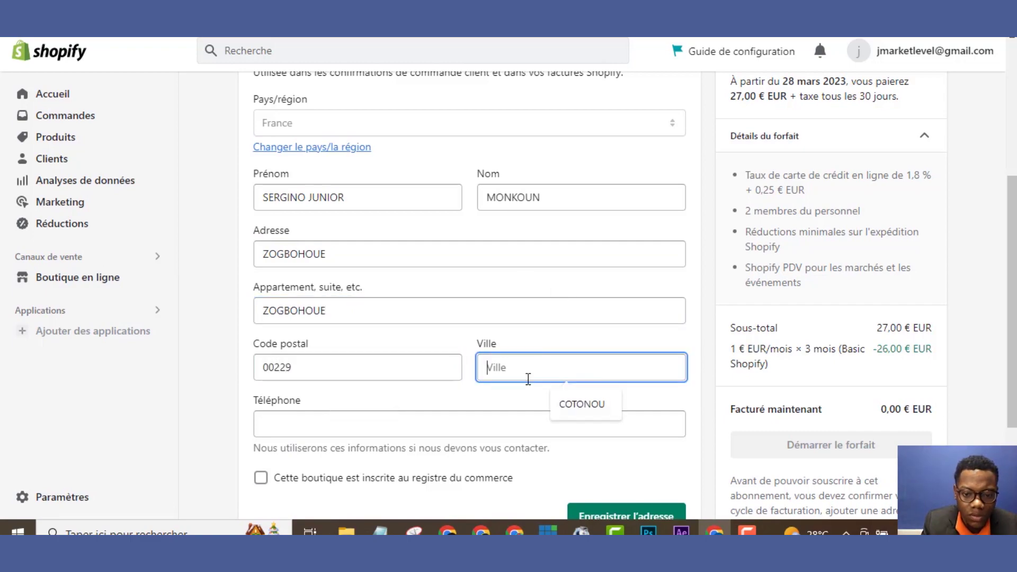
{"action": "left_click", "coordinate": [565, 405]}
{"action": "left_click", "coordinate": [516, 430]}
{"action": "left_click", "coordinate": [354, 461]}
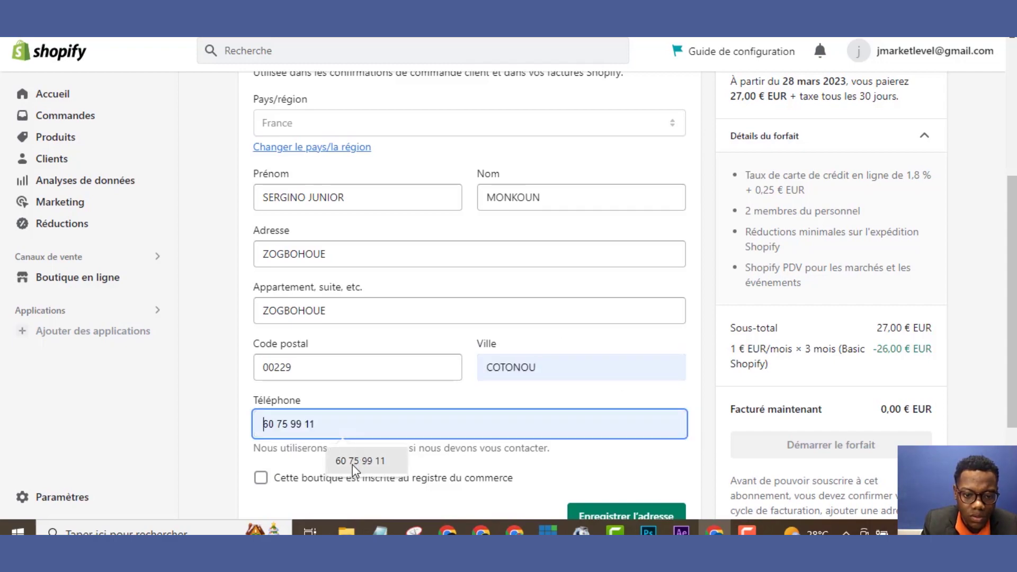
{"action": "left_click", "coordinate": [611, 513]}
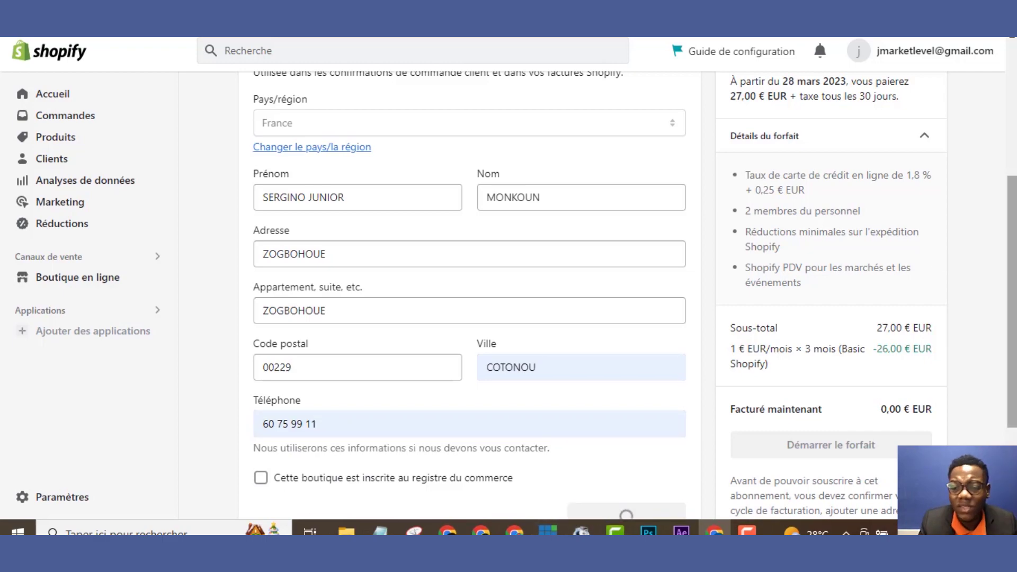
Choose Carte de crédit as the payment method and begin entering the card number
{"action": "scroll", "coordinate": [1003, 281], "scroll_direction": "down", "scroll_amount": 2}
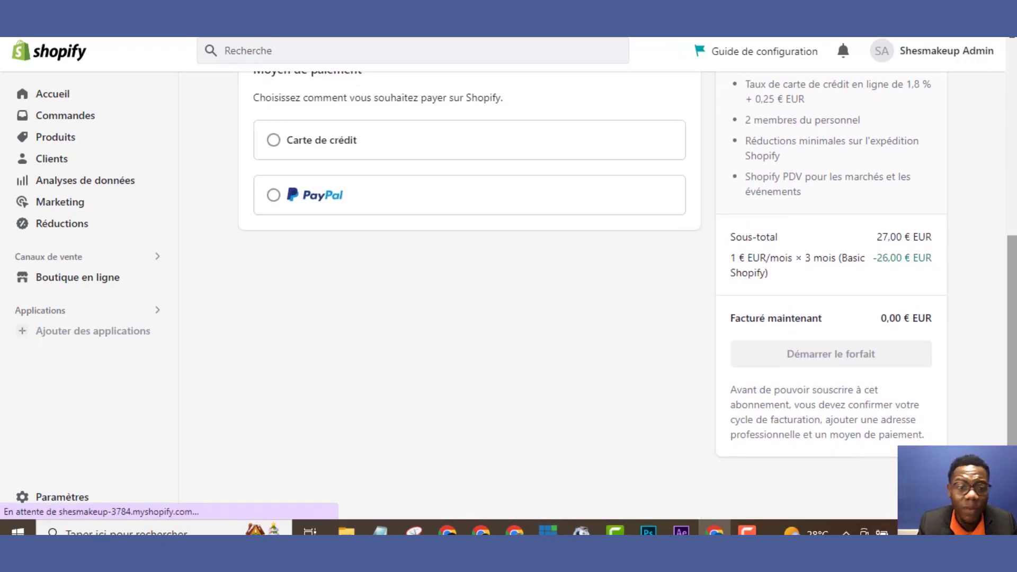
{"action": "left_click", "coordinate": [274, 151]}
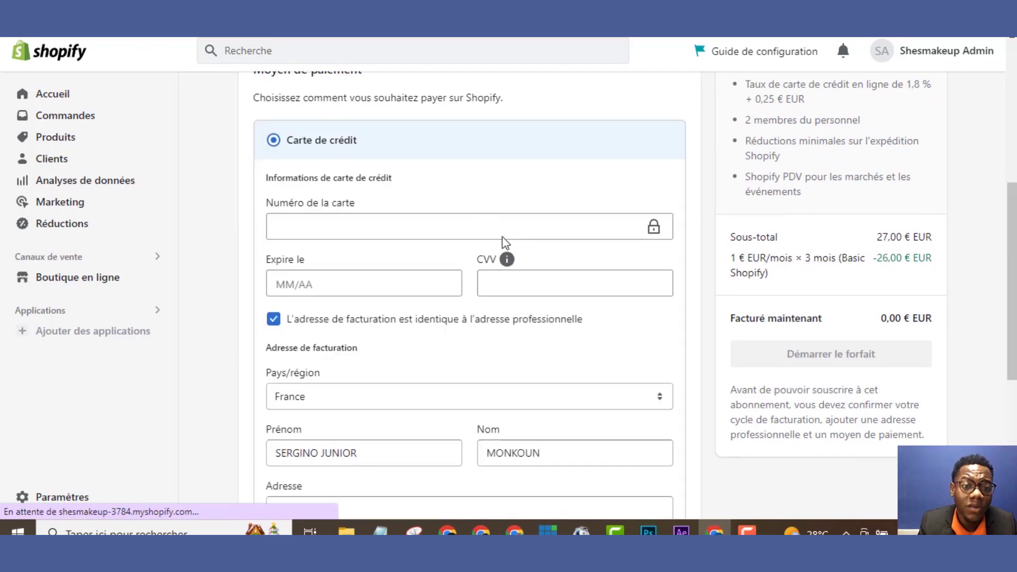
{"action": "left_click", "coordinate": [569, 226]}
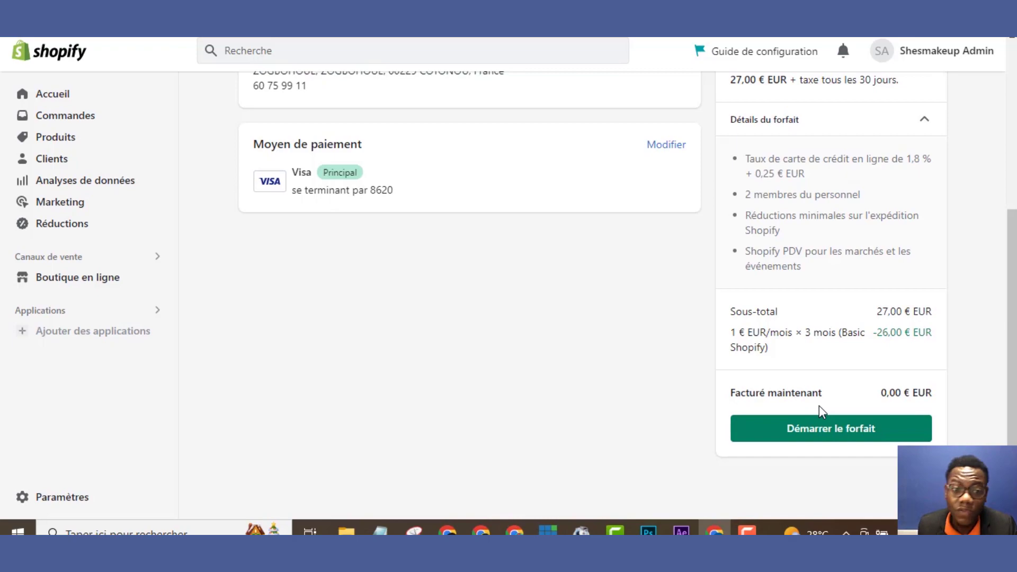
Start the Basic Shopify plan and close the Félicitations message
{"action": "left_click", "coordinate": [823, 433]}
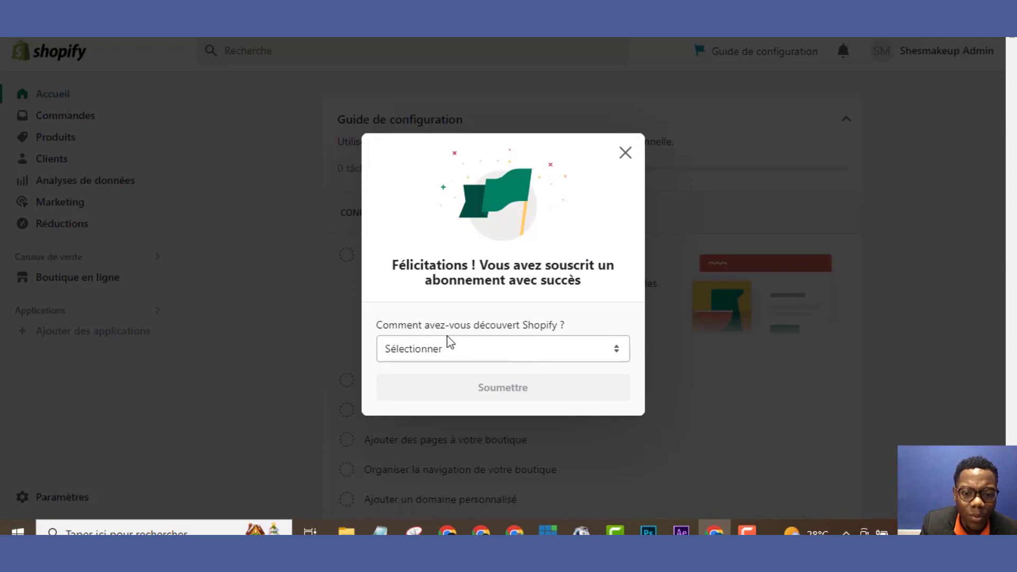
{"action": "left_click", "coordinate": [626, 154]}
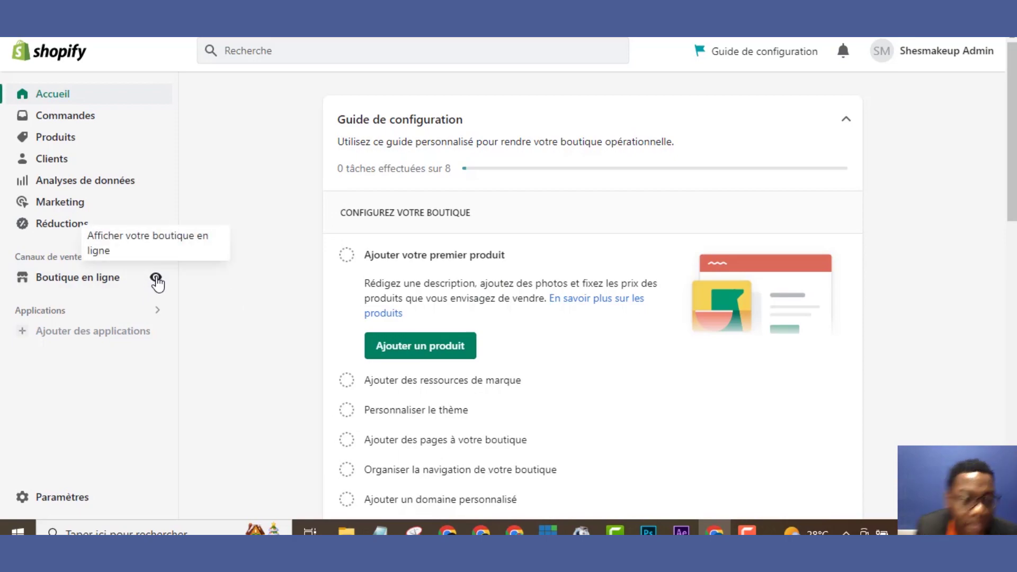
{"action": "left_click", "coordinate": [156, 280]}
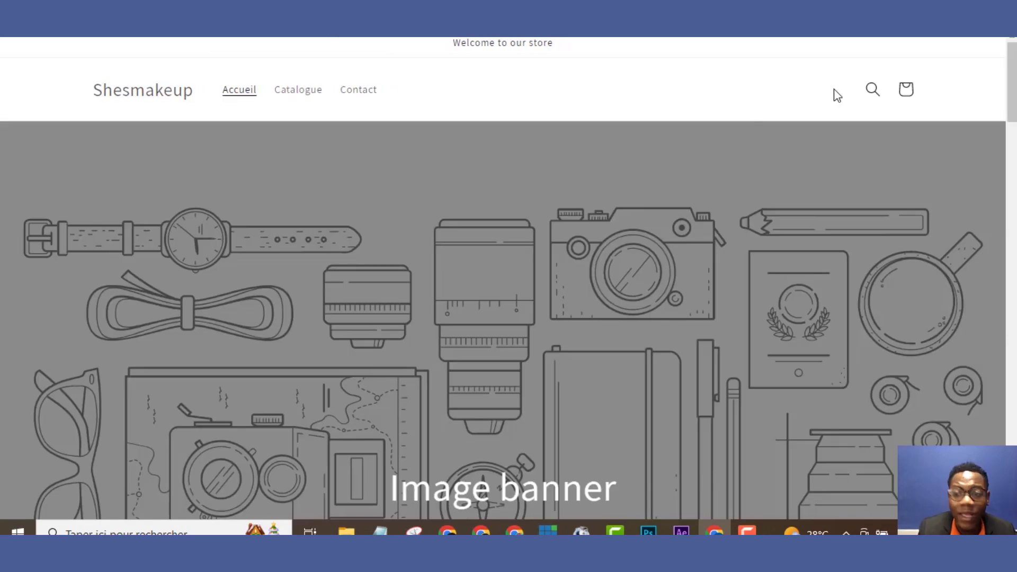
{"action": "mouse_move", "coordinate": [1012, 88]}
{"action": "left_mouse_down"}
{"action": "mouse_move", "coordinate": [1013, 456]}
{"action": "mouse_move", "coordinate": [1012, 88]}
{"action": "left_mouse_up"}
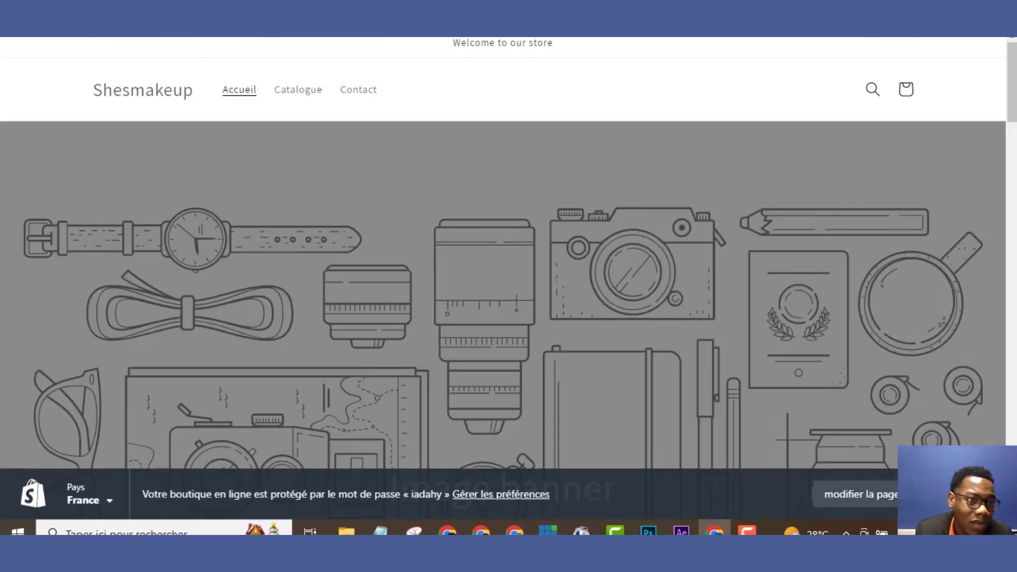
{"action": "key", "text": "ctrl+Tab"}
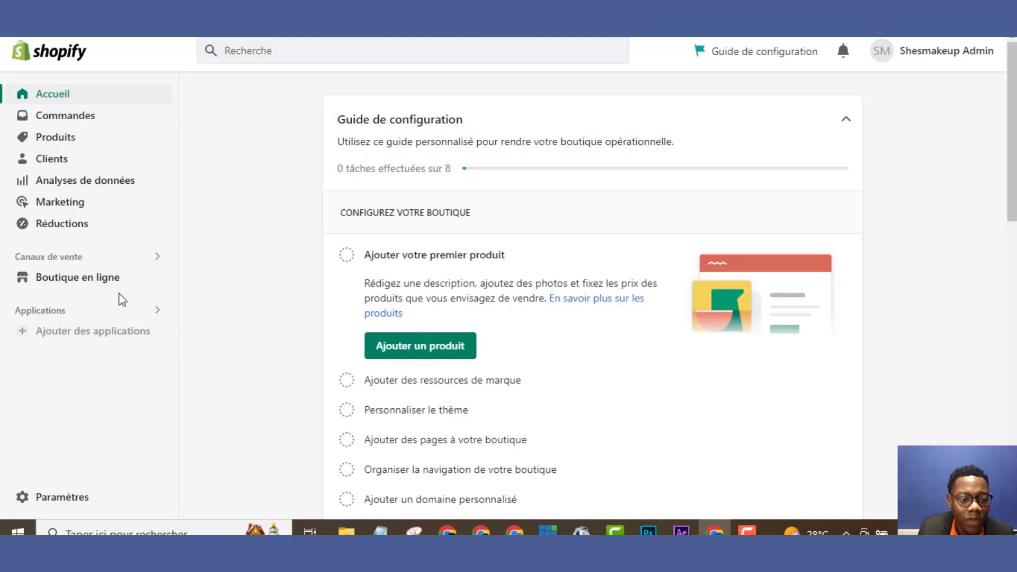
{"action": "left_click", "coordinate": [52, 496]}
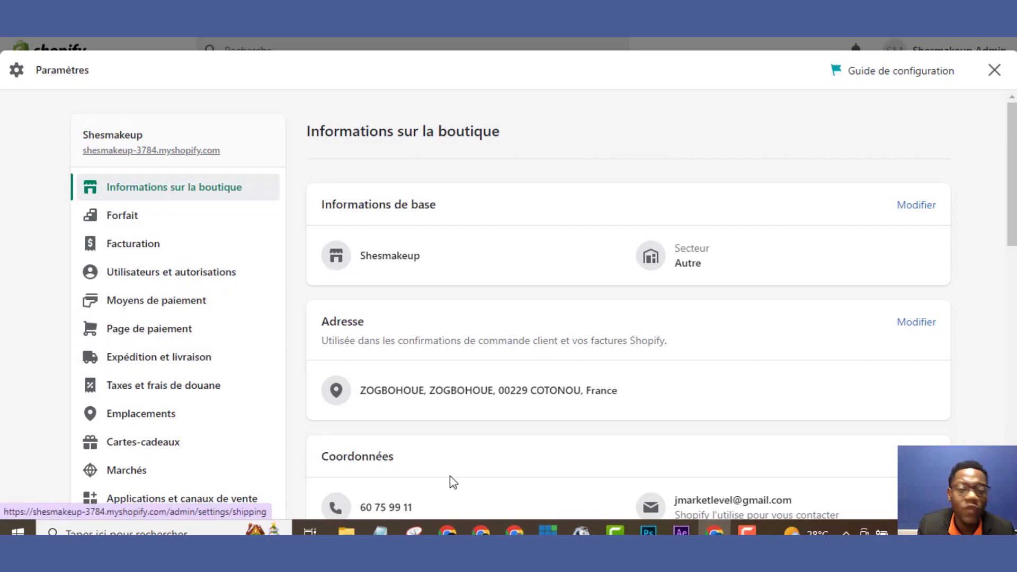
{"action": "scroll", "coordinate": [454, 482], "scroll_direction": "down", "scroll_amount": 7}
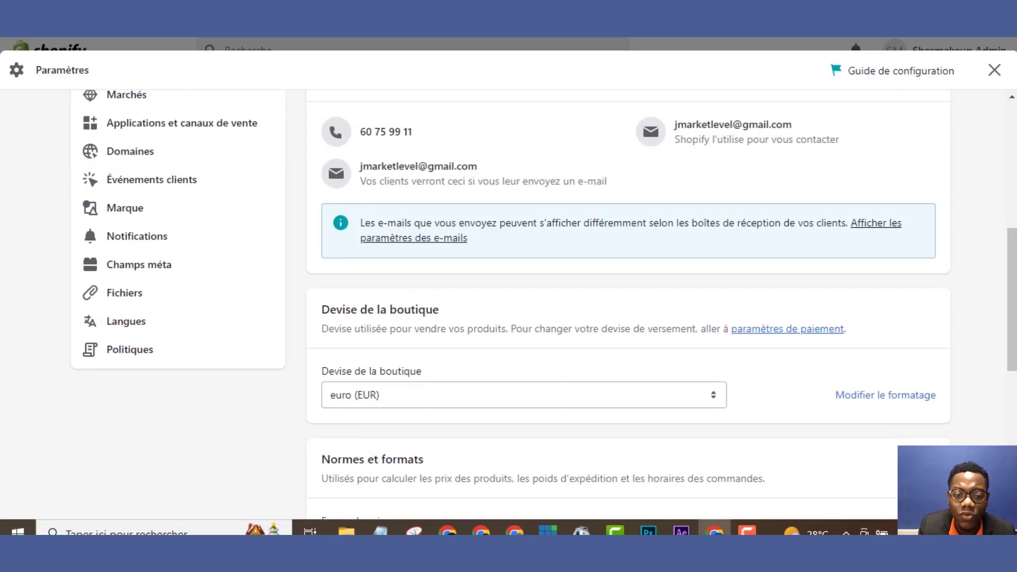
{"action": "scroll", "coordinate": [742, 347], "scroll_direction": "down", "scroll_amount": 1}
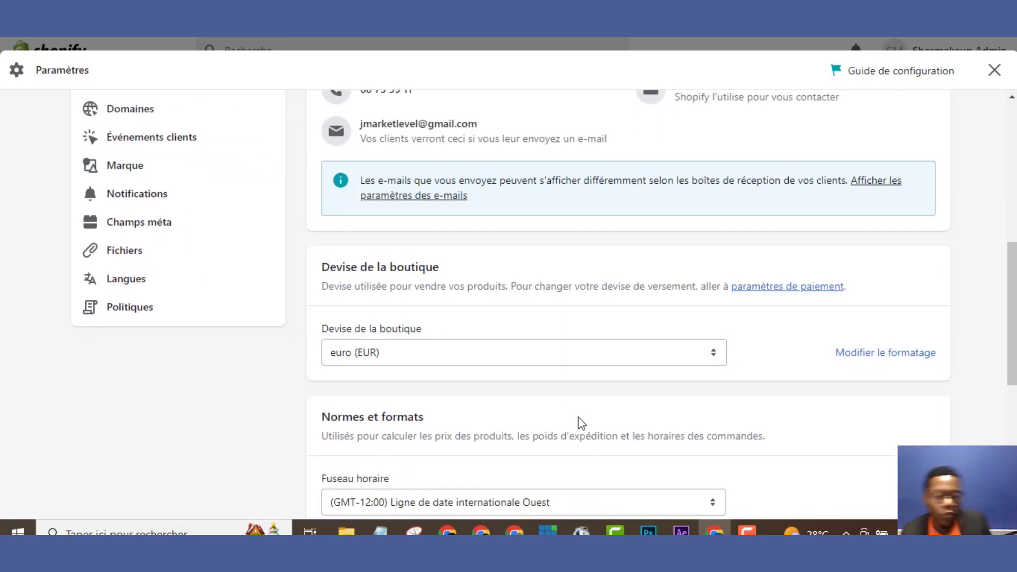
{"action": "left_click", "coordinate": [558, 352]}
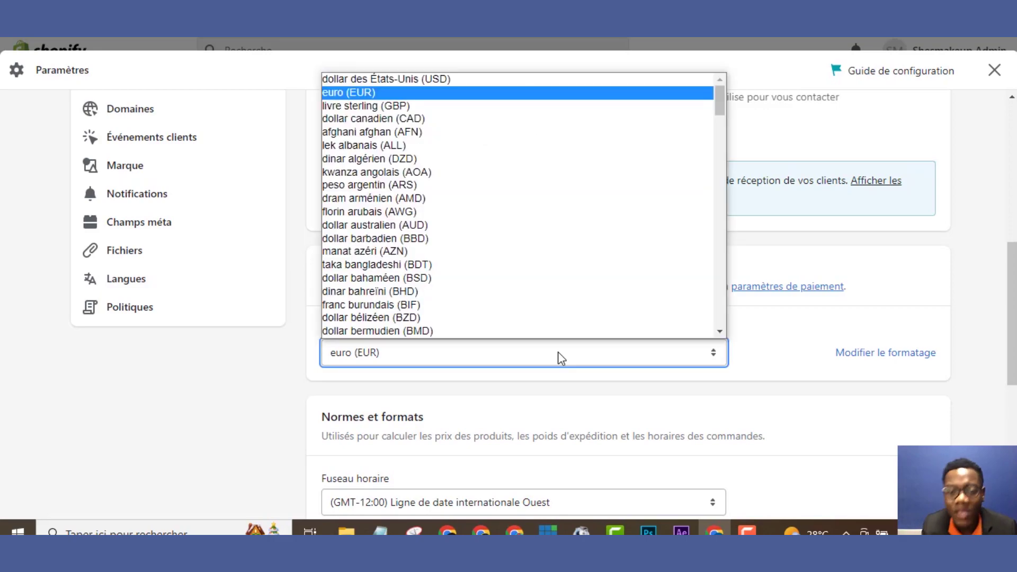
{"action": "left_click", "coordinate": [558, 351]}
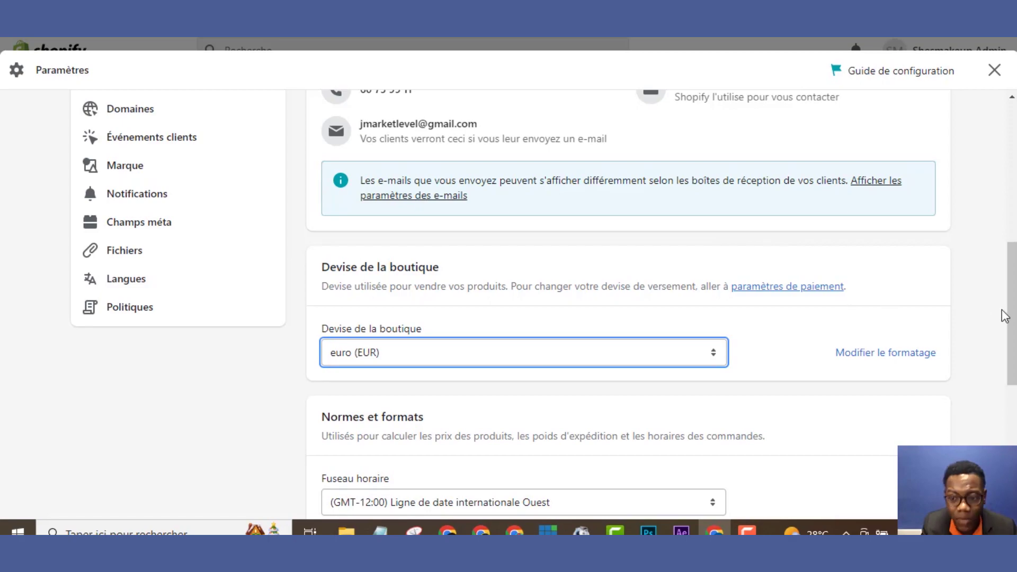
{"action": "left_click_drag", "start_coordinate": [1004, 311], "coordinate": [1004, 420]}
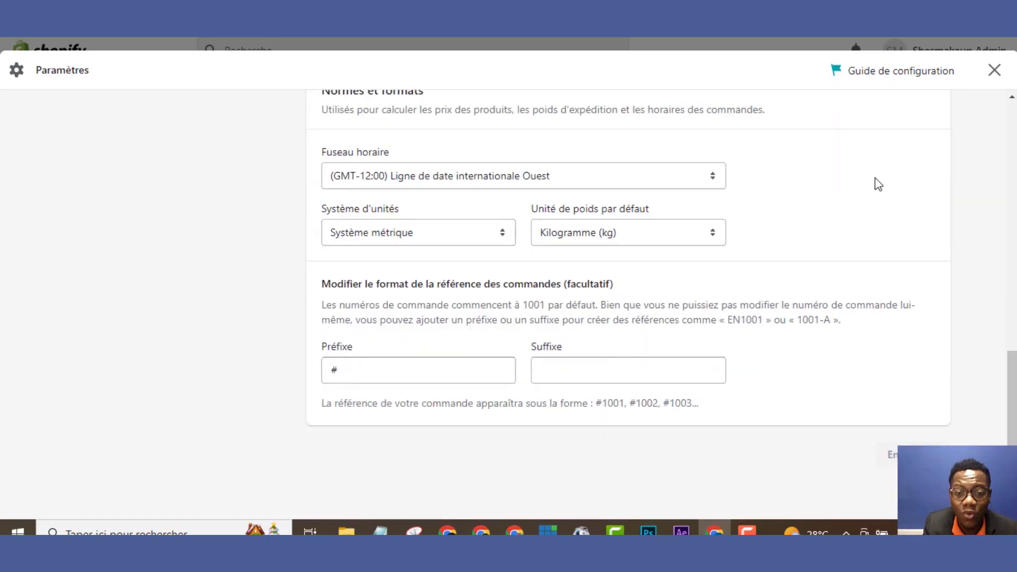
{"action": "left_click_drag", "start_coordinate": [1009, 392], "coordinate": [1014, 151]}
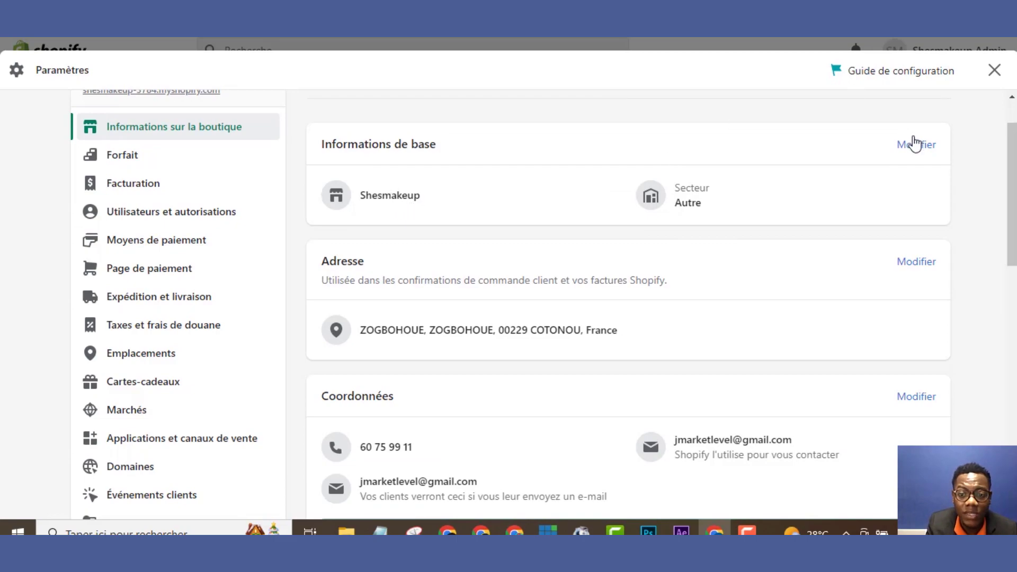
{"action": "left_click", "coordinate": [918, 152]}
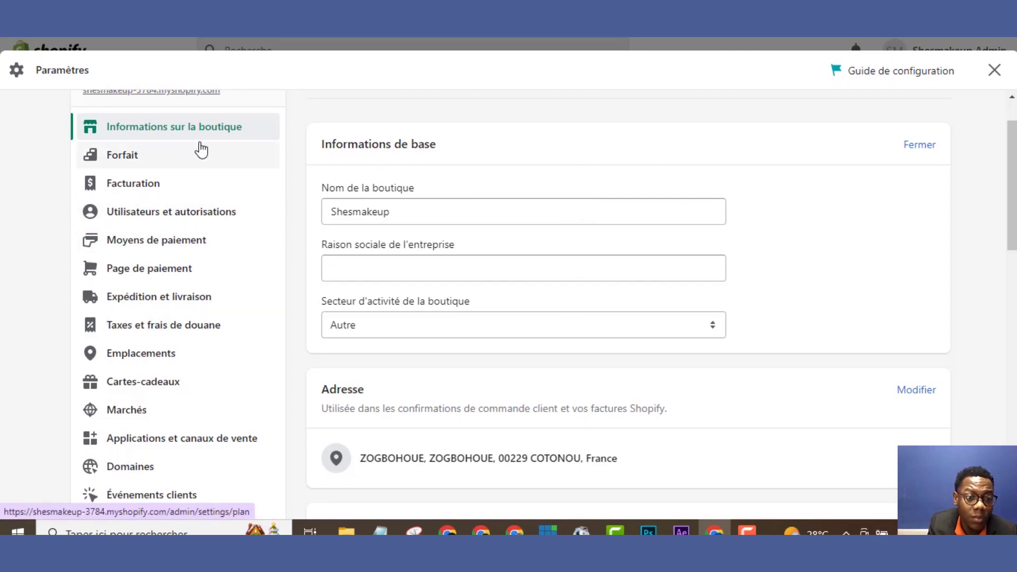
{"action": "left_click", "coordinate": [994, 70]}
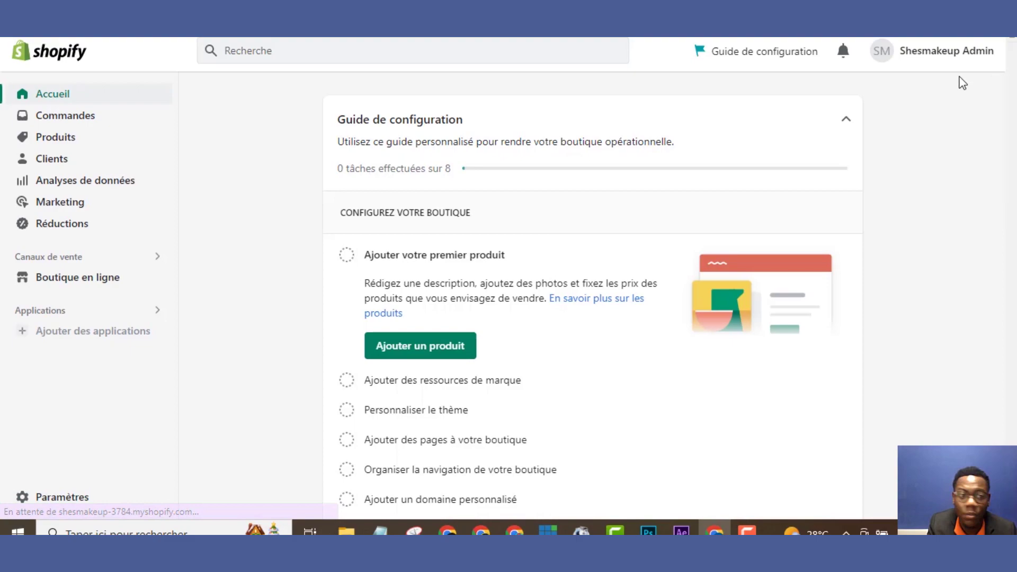
Close the congratulations modal and visit Commandes, Produits, Clients, then Analyses de données
{"action": "left_click", "coordinate": [625, 153]}
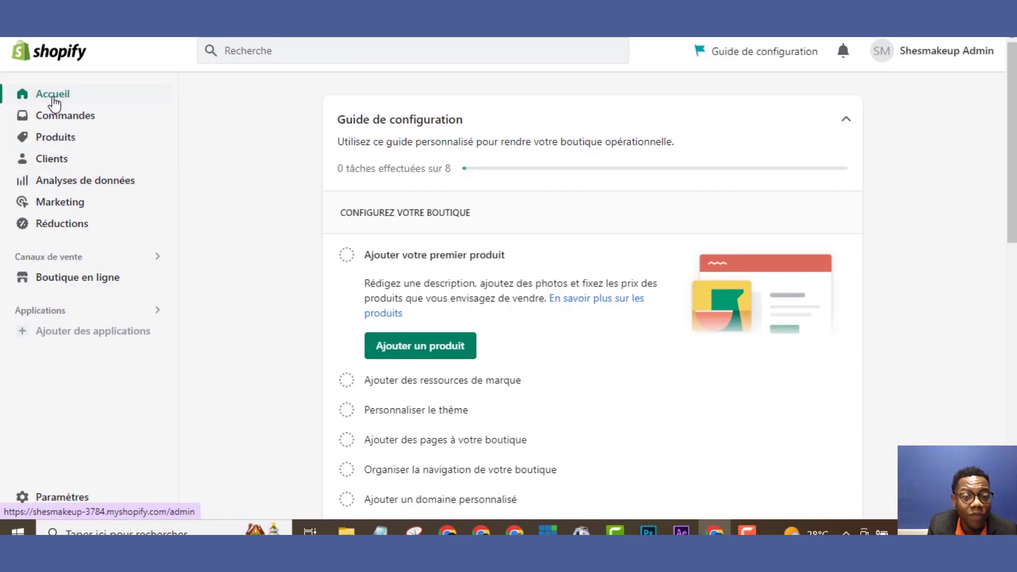
{"action": "left_click", "coordinate": [56, 123]}
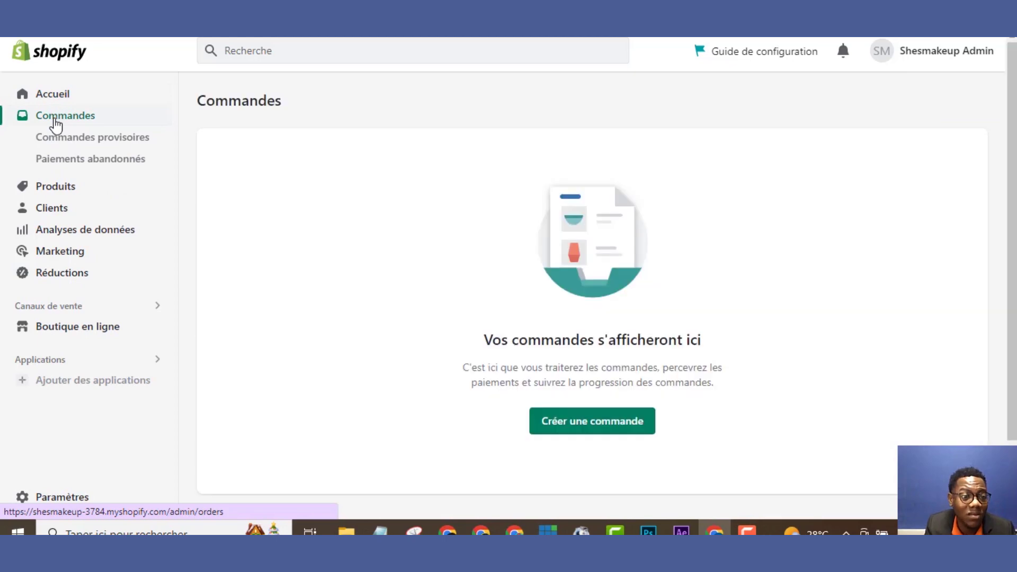
{"action": "left_click", "coordinate": [56, 186]}
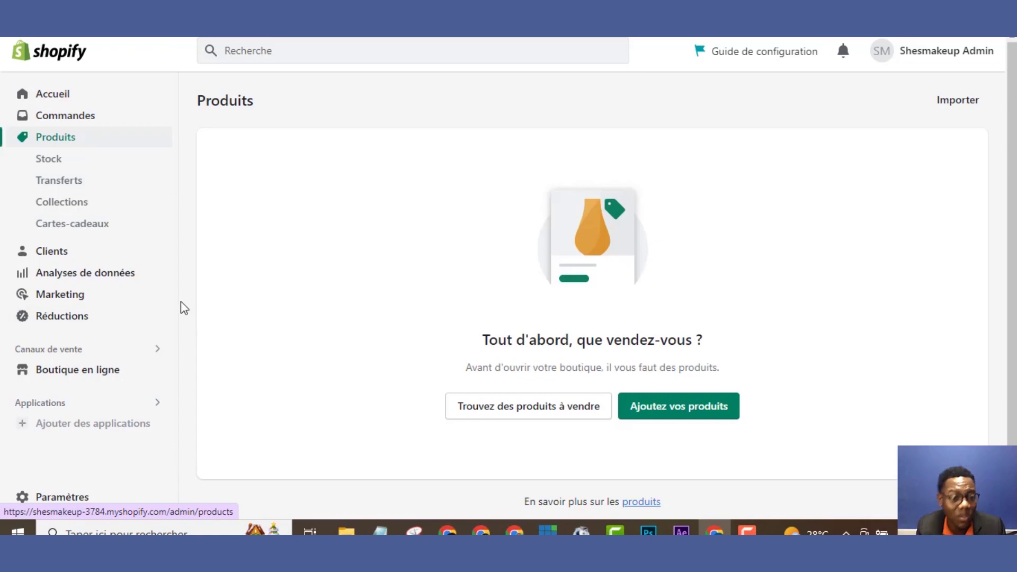
{"action": "left_click", "coordinate": [85, 253]}
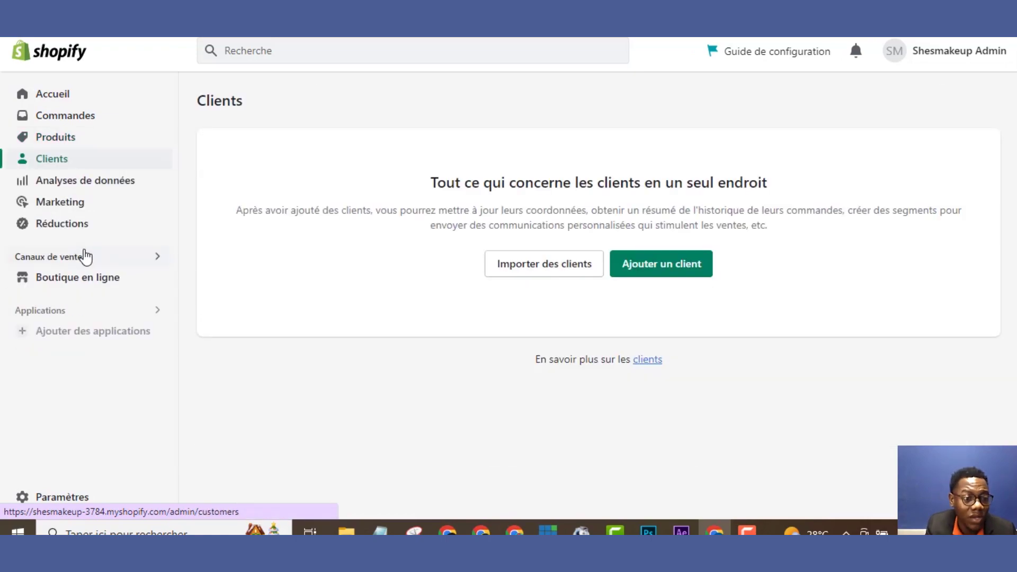
{"action": "left_click", "coordinate": [87, 185]}
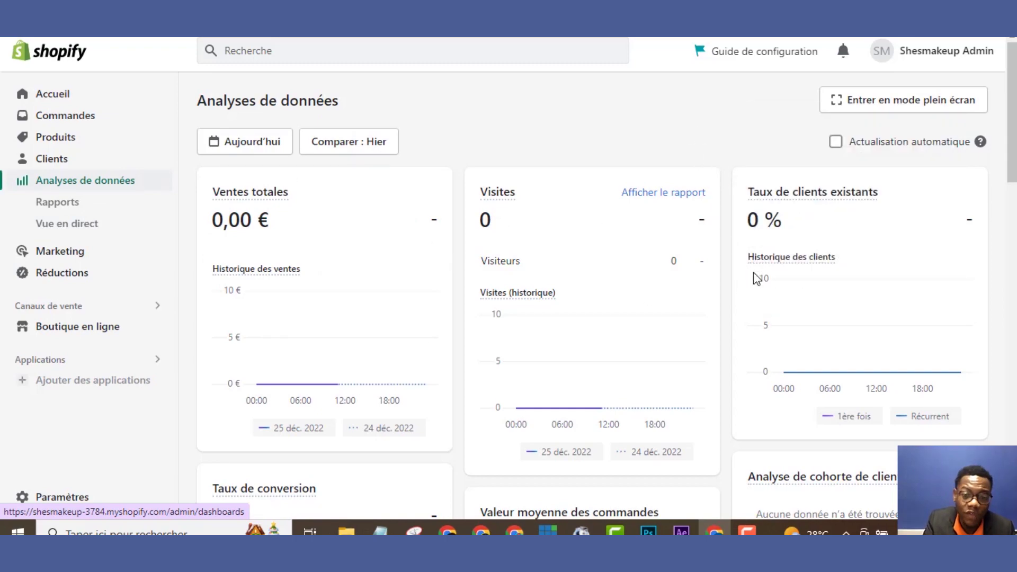
{"action": "scroll", "coordinate": [592, 297], "scroll_direction": "down", "scroll_amount": 10}
{"action": "scroll", "coordinate": [591, 297], "scroll_direction": "up", "scroll_amount": 10}
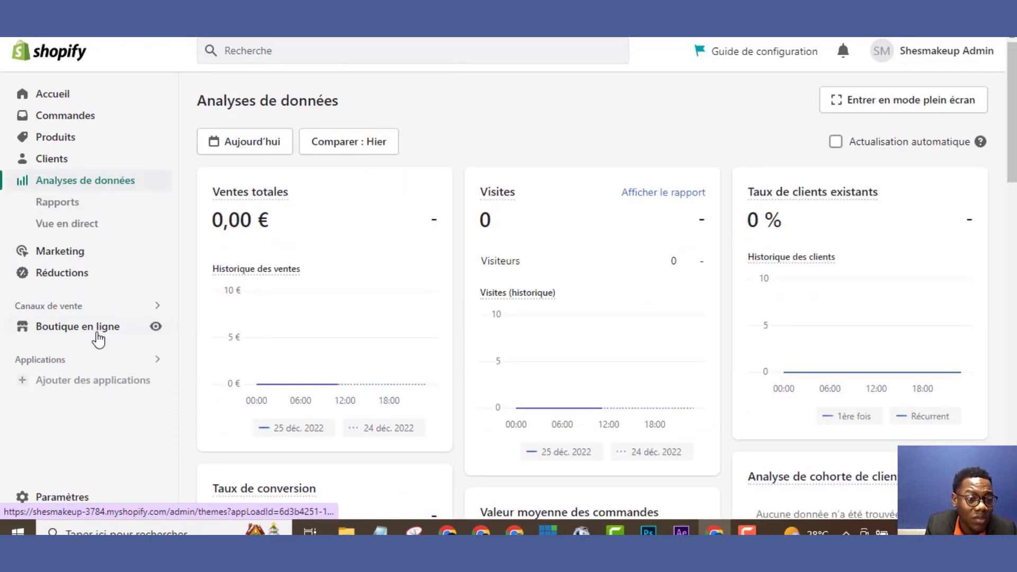
Open the online store's Themes page and scroll down to the current Dawn theme
{"action": "left_click", "coordinate": [74, 327]}
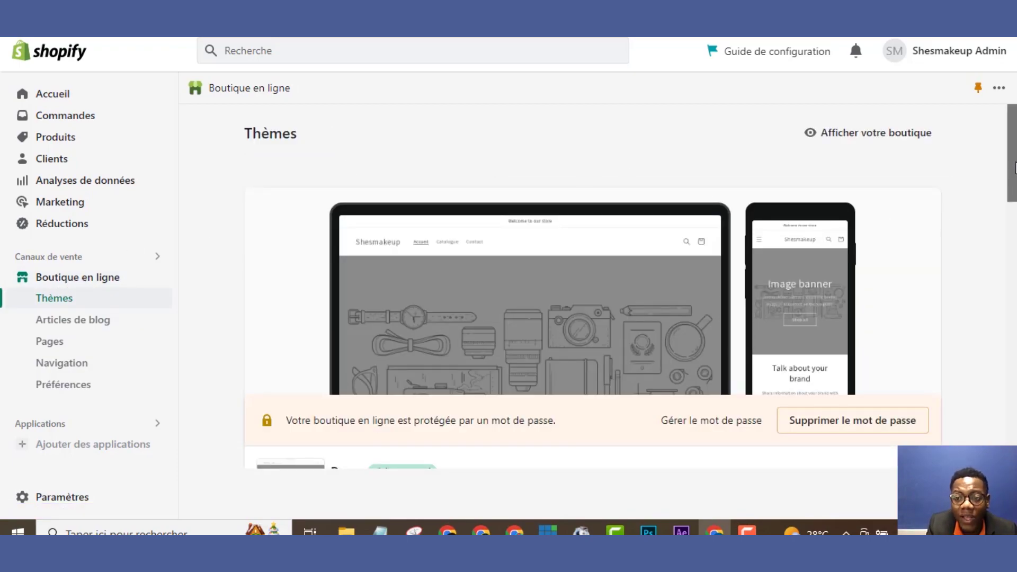
{"action": "scroll", "coordinate": [781, 280], "scroll_direction": "down", "scroll_amount": 5}
{"action": "left_click_drag", "start_coordinate": [1012, 241], "coordinate": [1011, 163]}
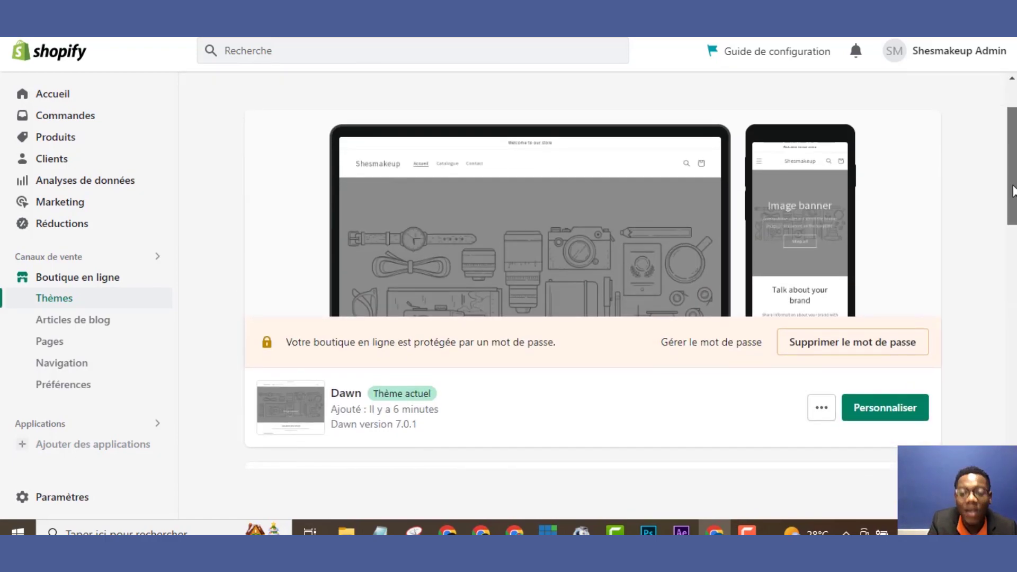
Open and close the Dawn theme's '...' actions menu, then scroll through the Themes page
{"action": "left_click", "coordinate": [822, 409]}
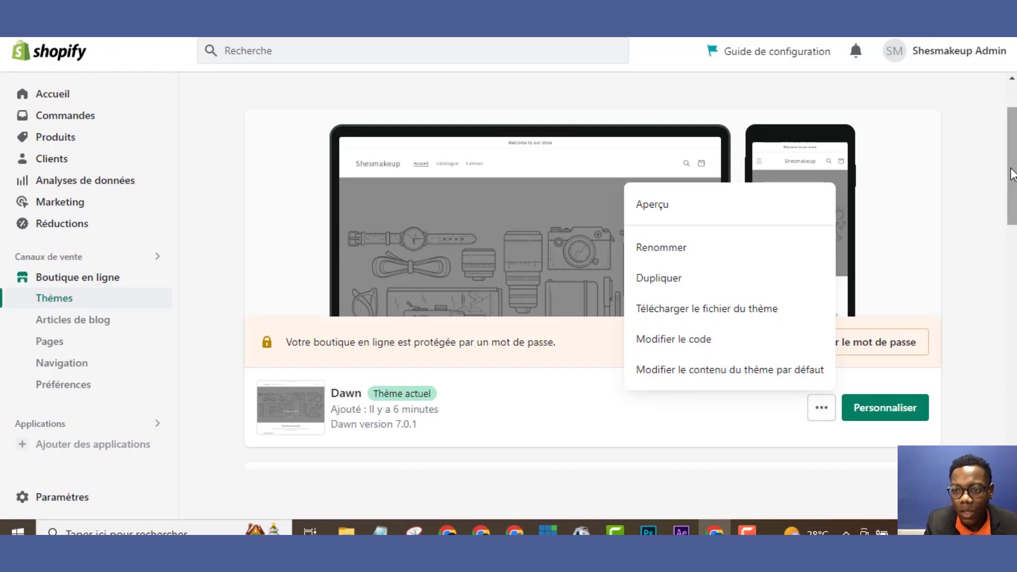
{"action": "left_click", "coordinate": [969, 214]}
{"action": "scroll", "coordinate": [1009, 175], "scroll_direction": "up", "scroll_amount": 1}
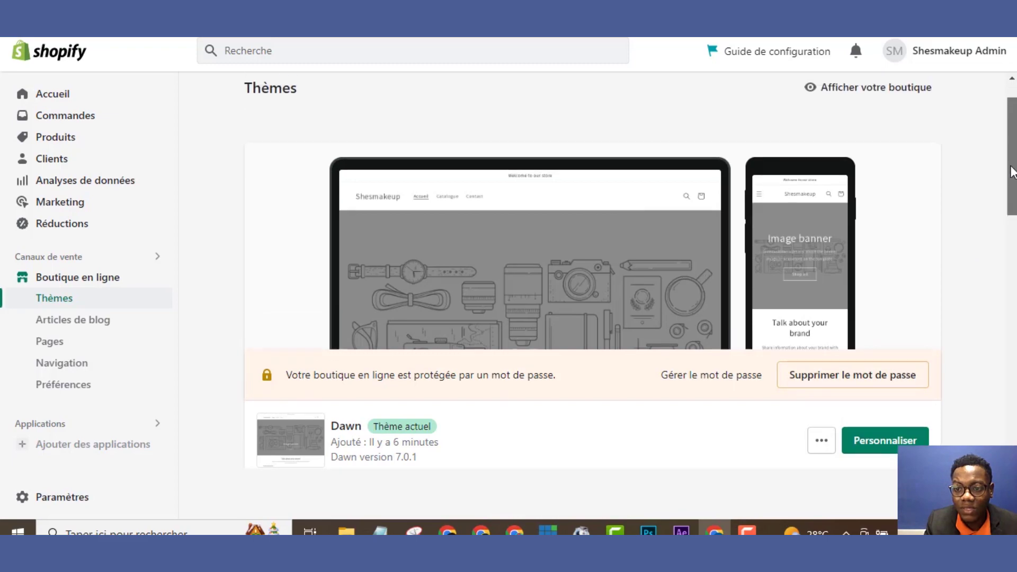
{"action": "scroll", "coordinate": [1009, 175], "scroll_direction": "down", "scroll_amount": 8}
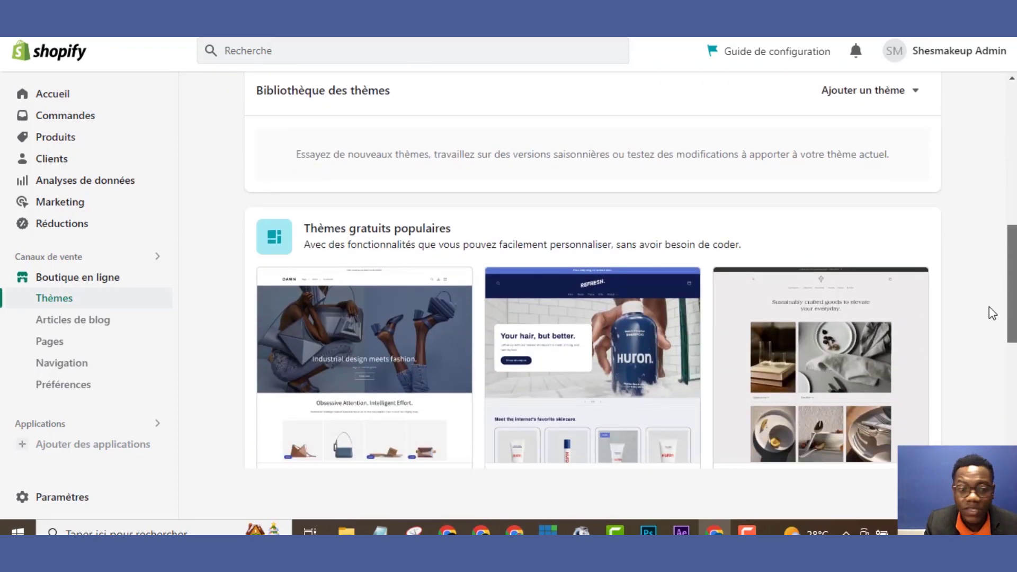
{"action": "scroll", "coordinate": [991, 315], "scroll_direction": "down", "scroll_amount": 2}
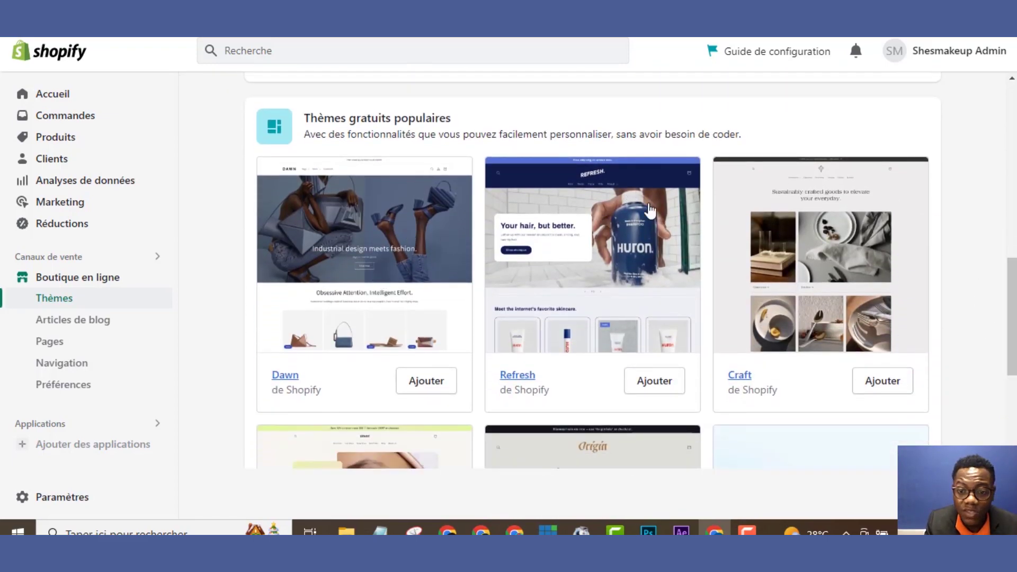
{"action": "left_click_drag", "start_coordinate": [1012, 283], "coordinate": [982, 137]}
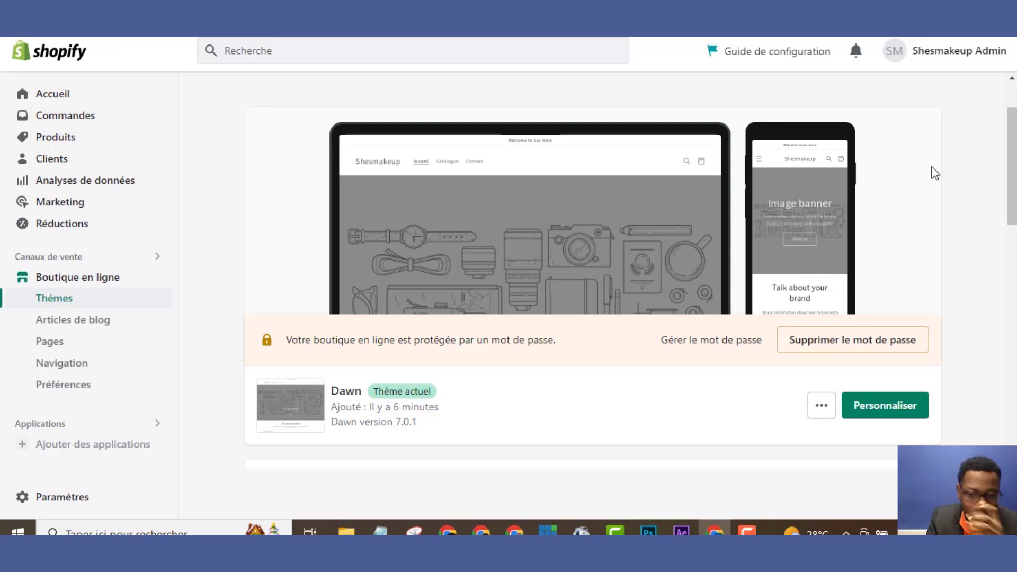
Remove the storefront password and dismiss the 'Votre boutique est ouverte' notice
{"action": "left_click", "coordinate": [851, 339]}
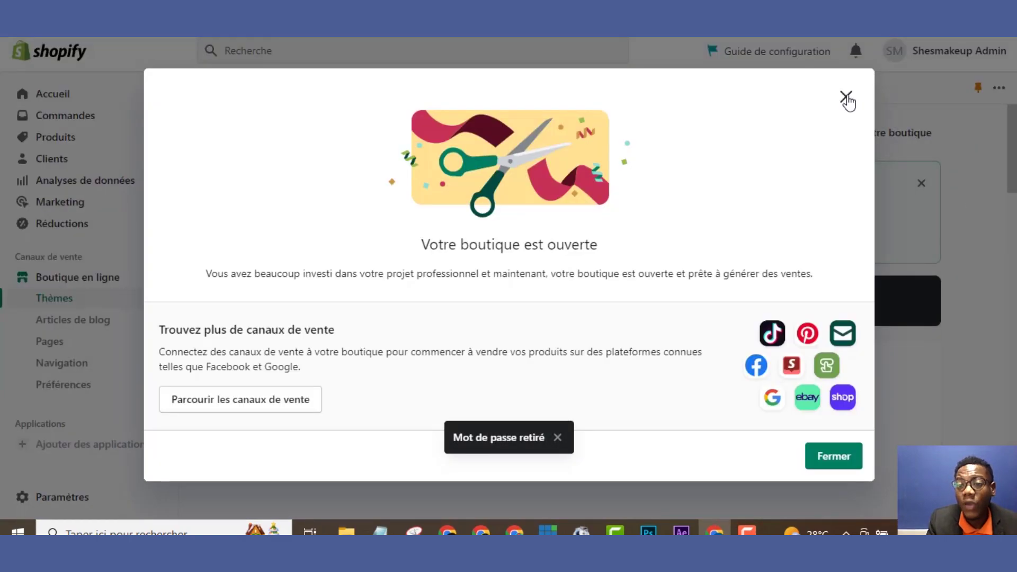
{"action": "left_click", "coordinate": [848, 100]}
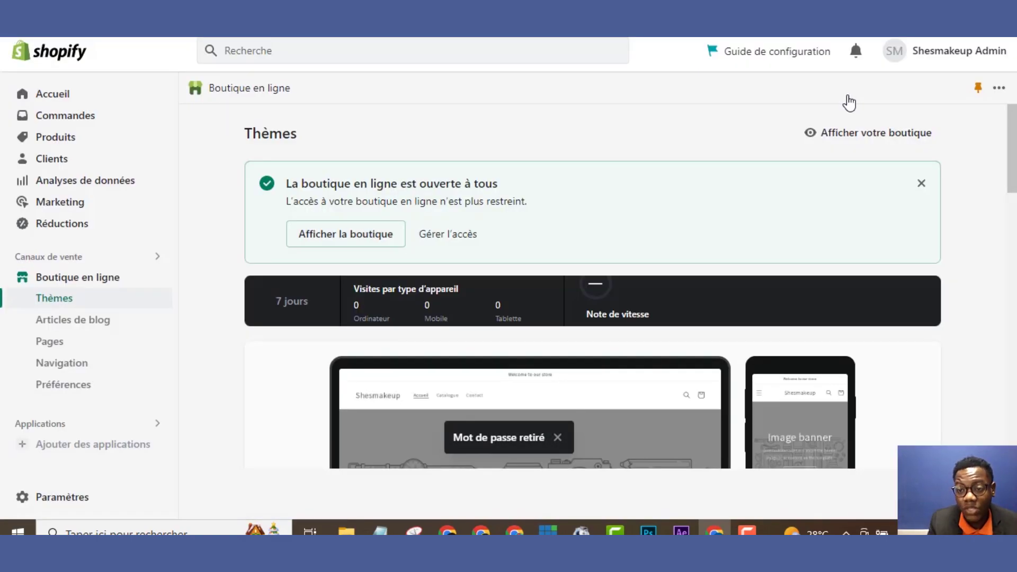
{"action": "left_click_drag", "start_coordinate": [1012, 169], "coordinate": [1012, 276]}
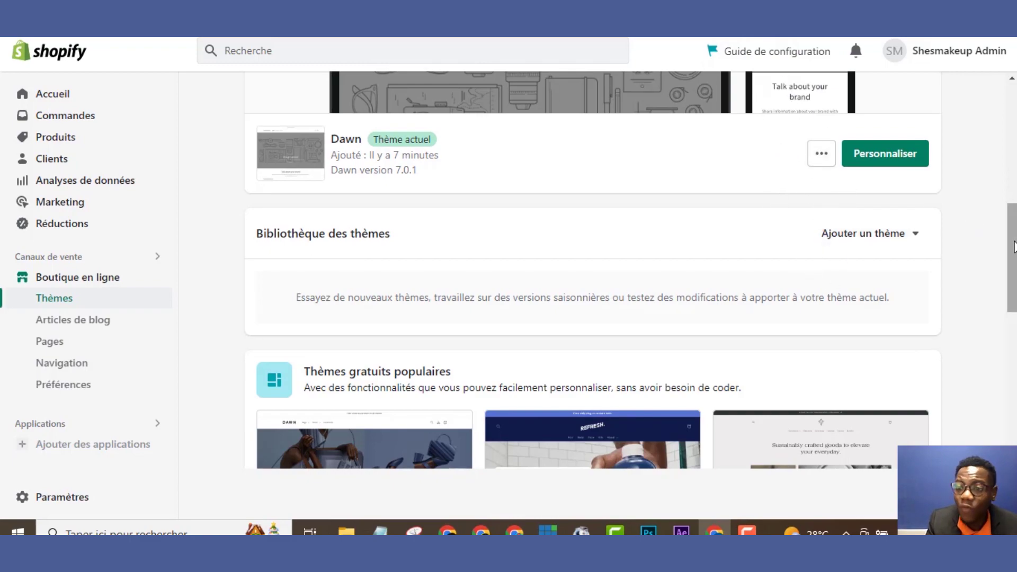
{"action": "left_click_drag", "start_coordinate": [1014, 246], "coordinate": [1013, 208]}
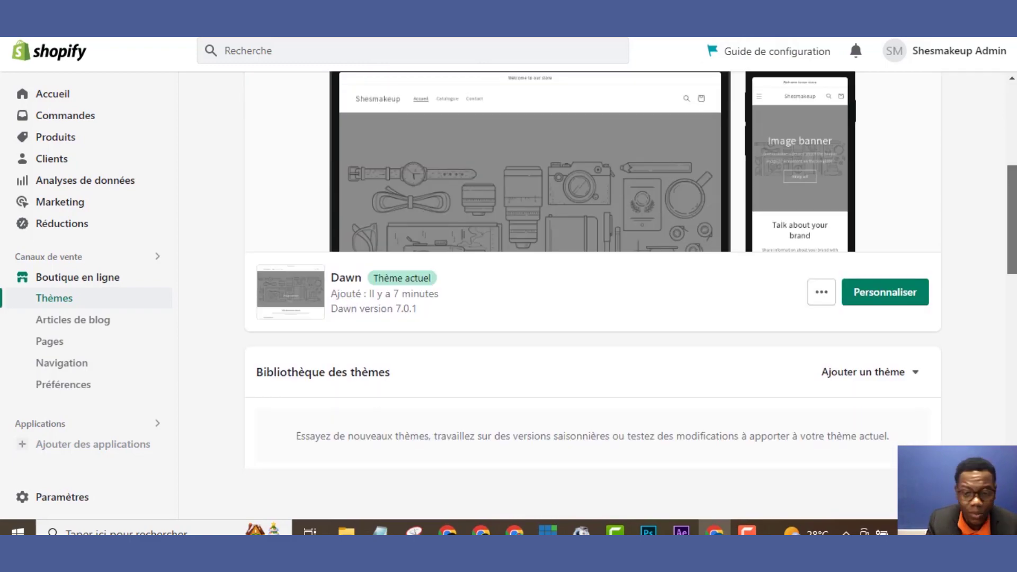
{"action": "scroll", "coordinate": [961, 231], "scroll_direction": "down", "scroll_amount": 3}
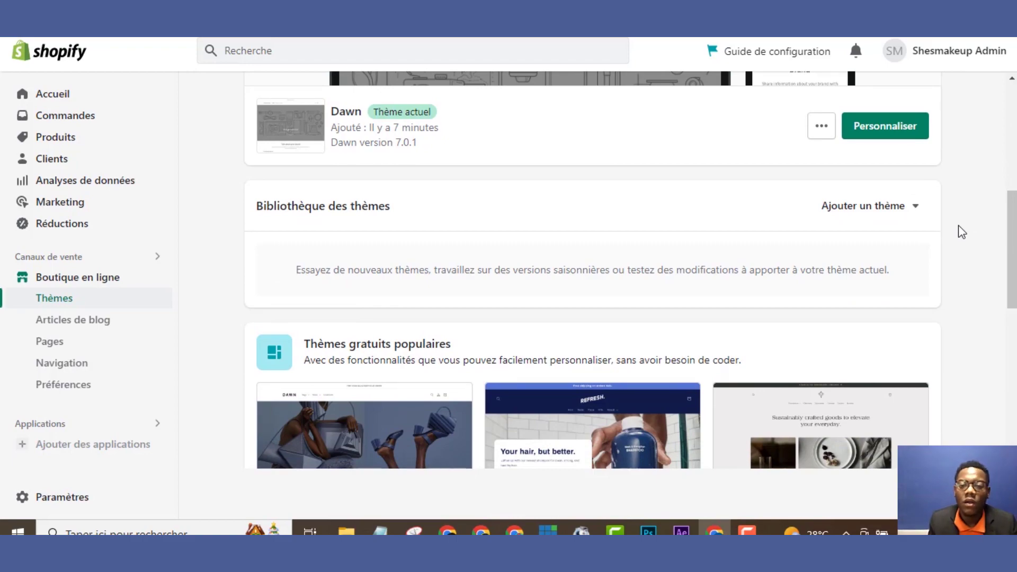
Upload the theme_export zip from the Shopify PACK folder as a new theme
{"action": "left_click", "coordinate": [866, 217]}
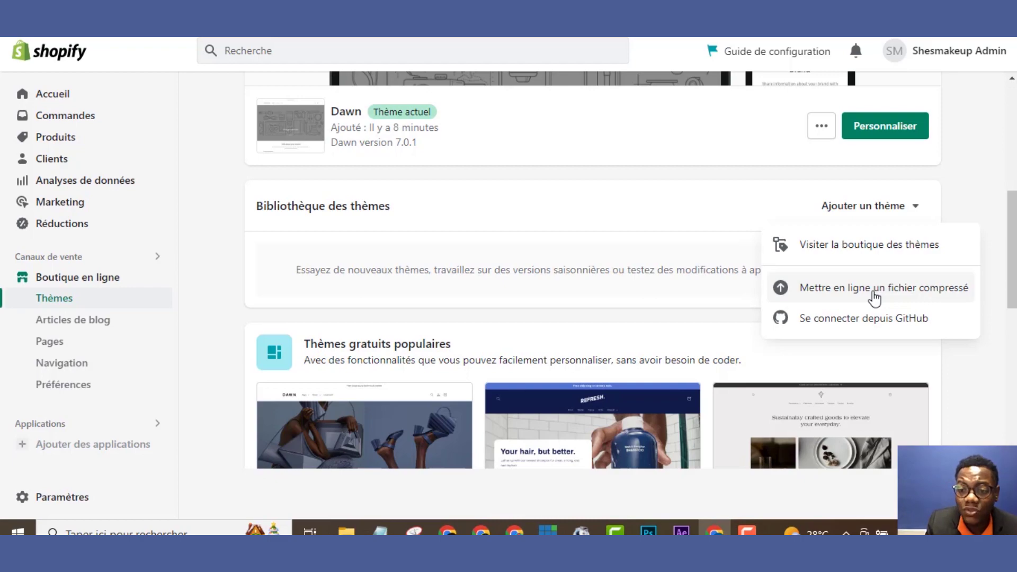
{"action": "left_click", "coordinate": [874, 296]}
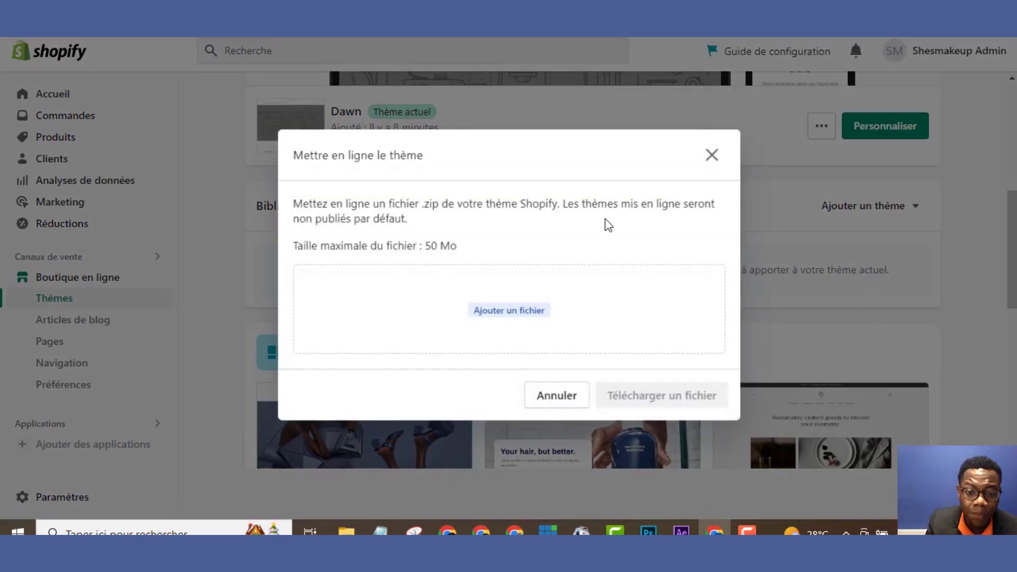
{"action": "left_click", "coordinate": [507, 313]}
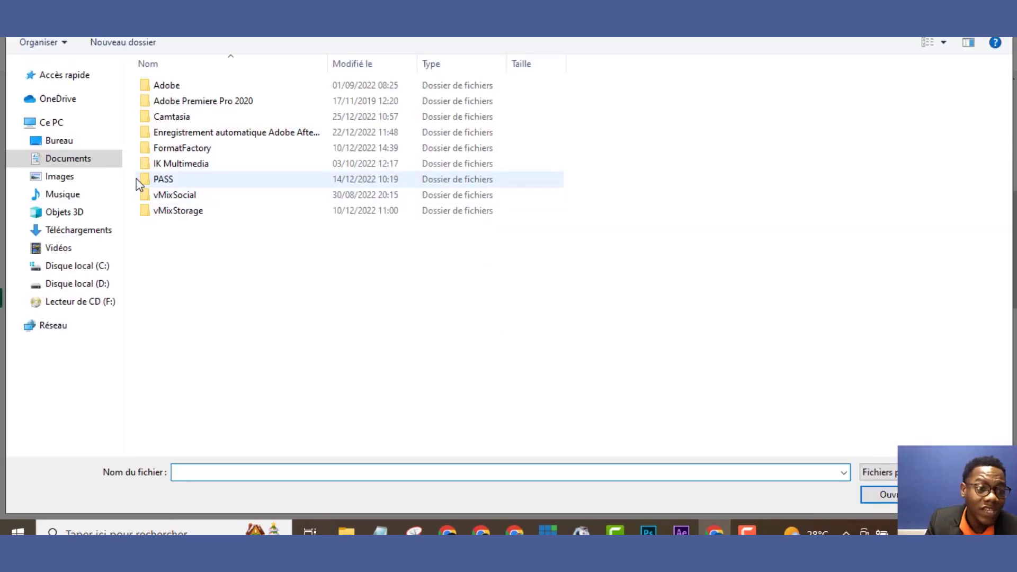
{"action": "left_click", "coordinate": [93, 141]}
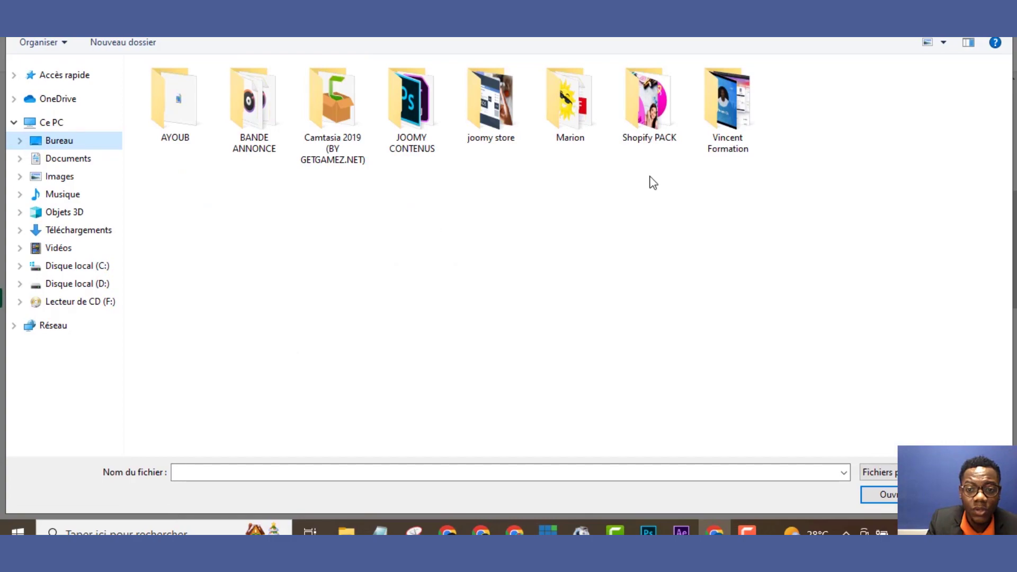
{"action": "double_click", "coordinate": [651, 127]}
{"action": "double_click", "coordinate": [575, 88]}
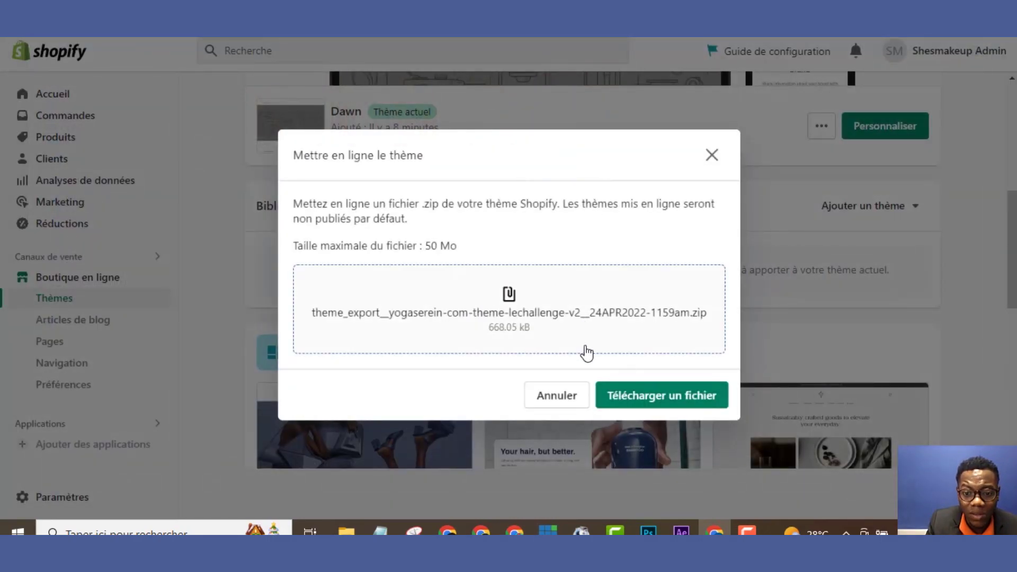
{"action": "left_click", "coordinate": [634, 401]}
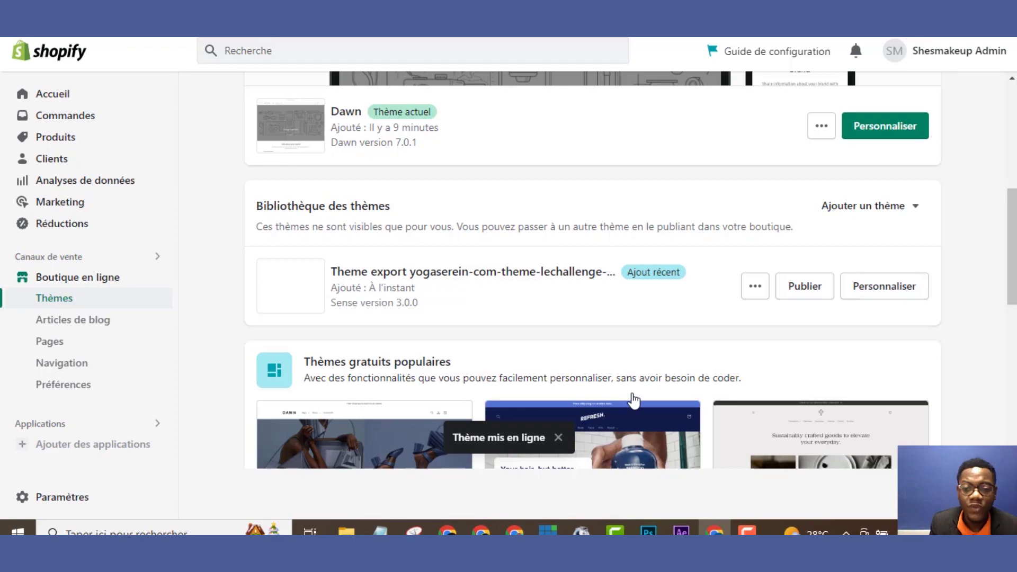
Publish the yogaserein (Sense 3.0.0) theme export and confirm it as the live theme
{"action": "scroll", "coordinate": [1007, 212], "scroll_direction": "up", "scroll_amount": 5}
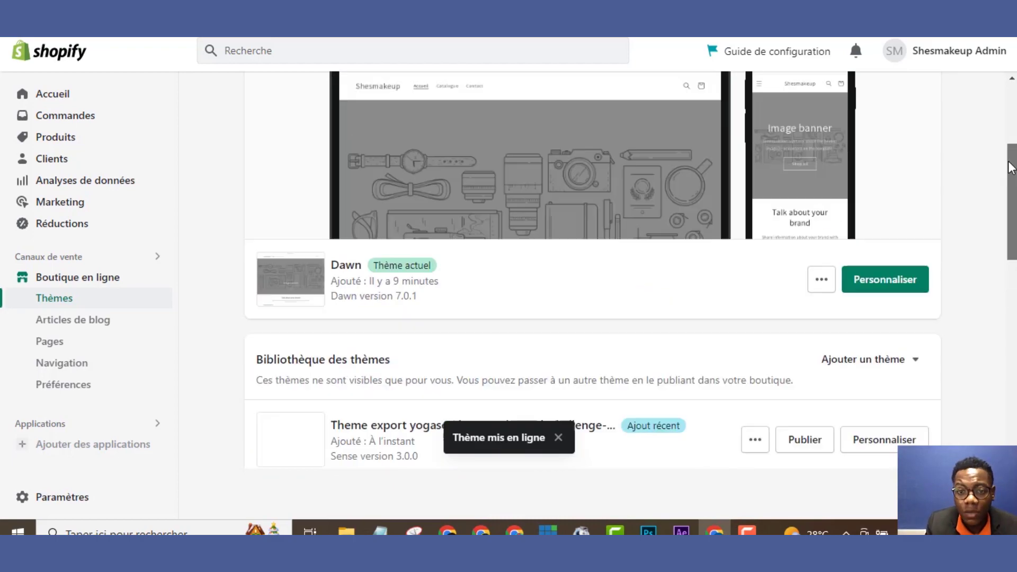
{"action": "scroll", "coordinate": [1005, 200], "scroll_direction": "down", "scroll_amount": 5}
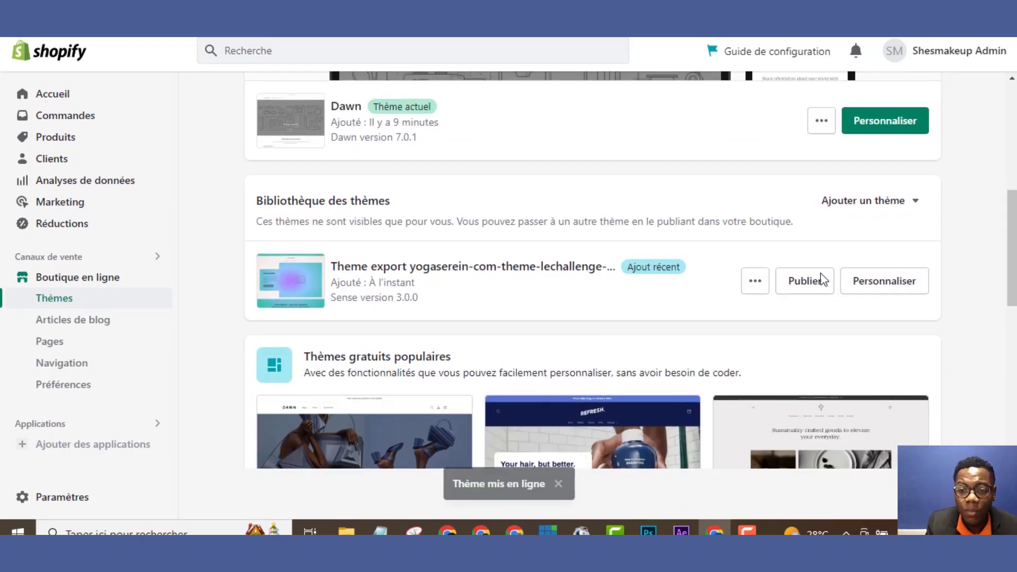
{"action": "left_click", "coordinate": [806, 284]}
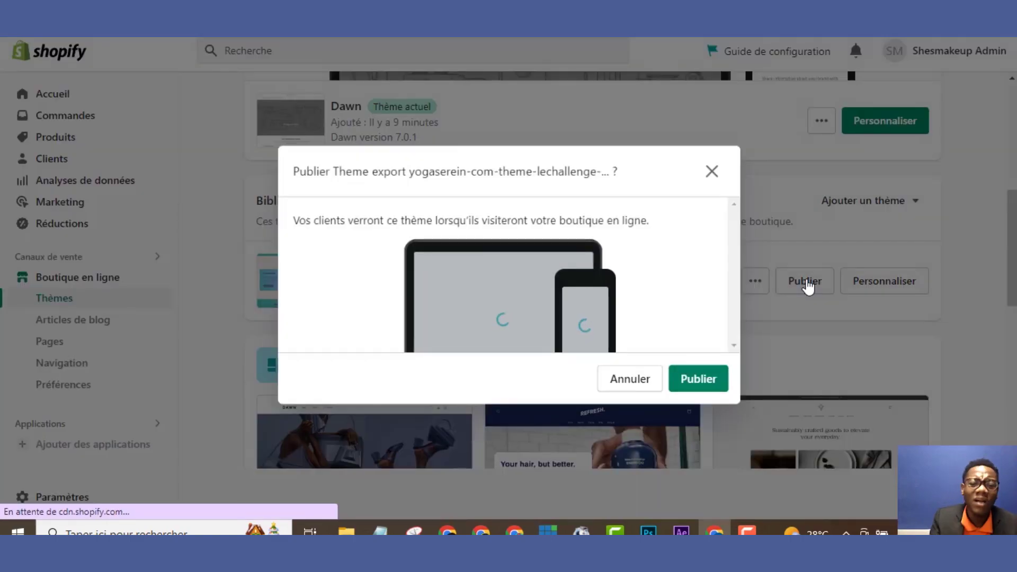
{"action": "left_click", "coordinate": [696, 380]}
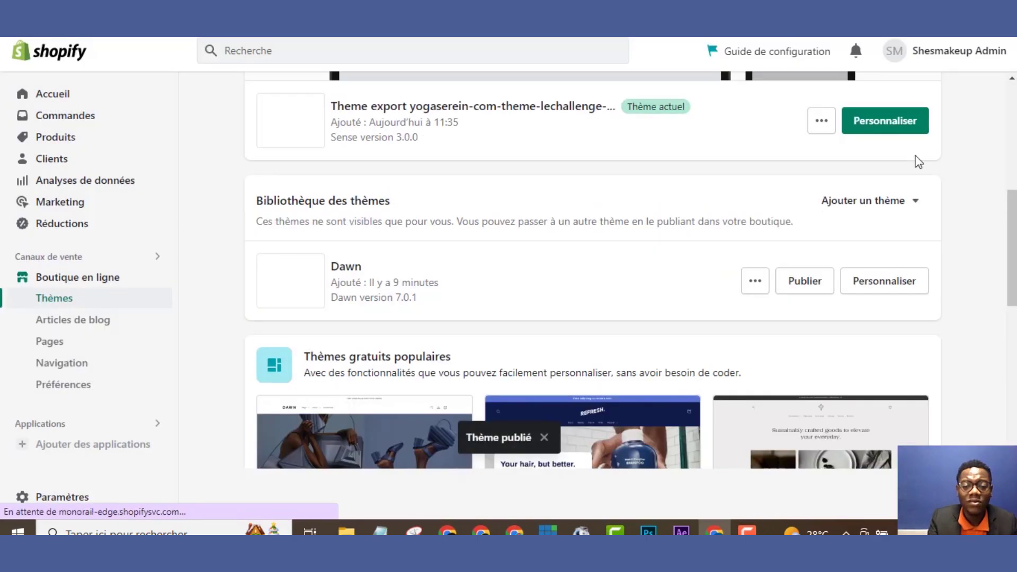
{"action": "left_click_drag", "start_coordinate": [1010, 212], "coordinate": [1005, 127]}
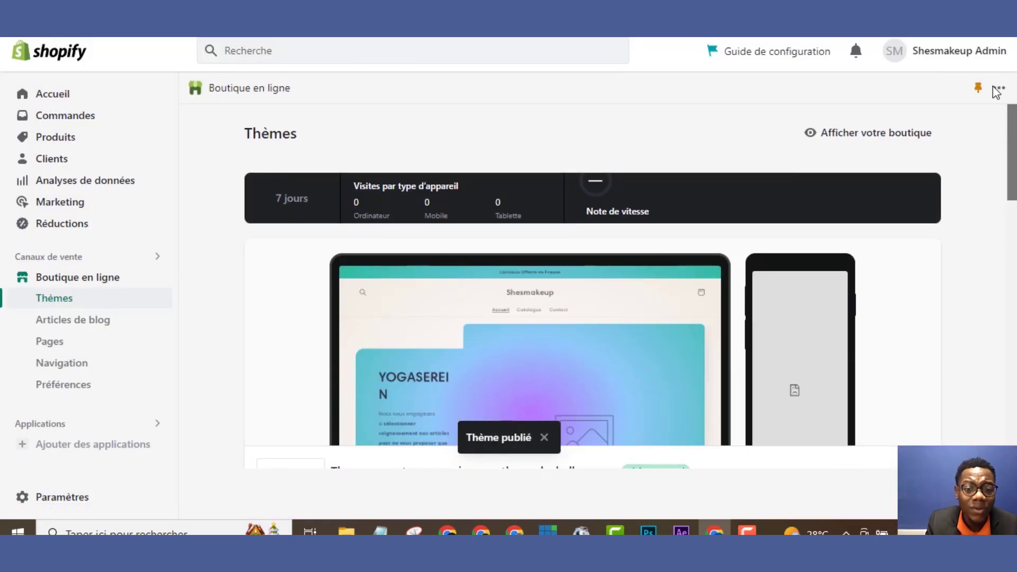
{"action": "scroll", "coordinate": [636, 234], "scroll_direction": "down", "scroll_amount": 5}
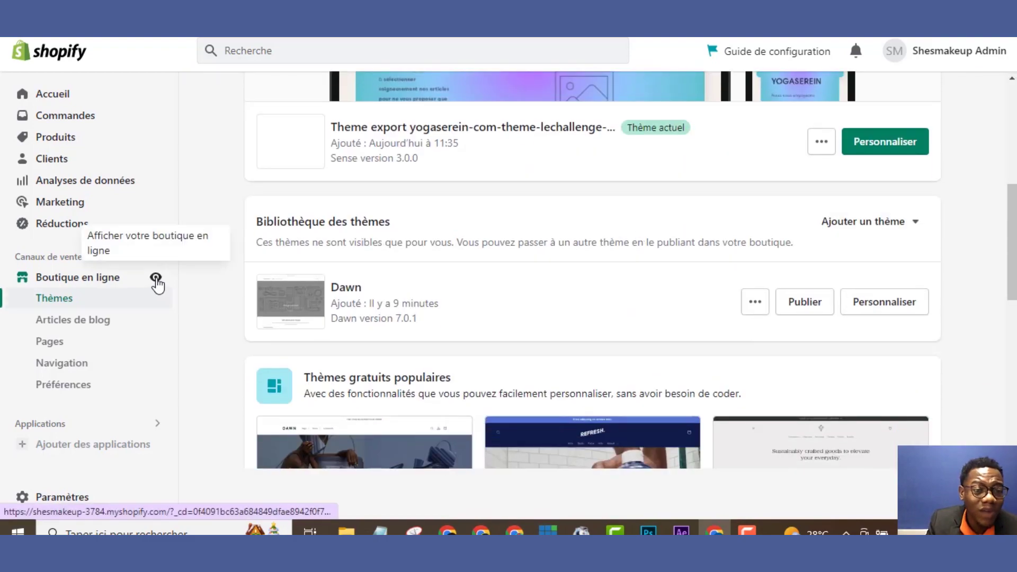
Open the live Shesmakeup storefront preview and scroll through the yogaserein homepage
{"action": "left_click", "coordinate": [157, 279]}
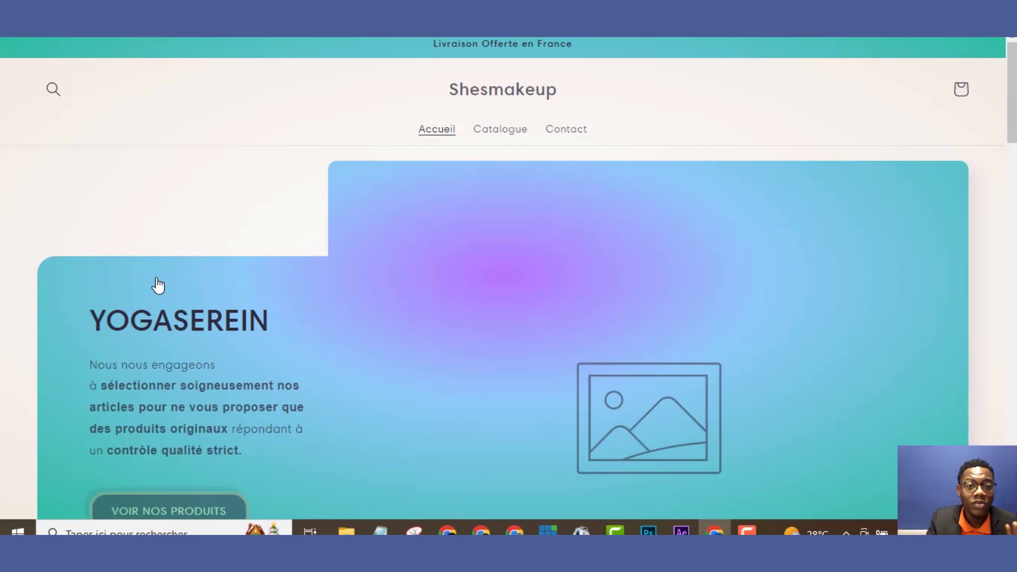
{"action": "left_click_drag", "start_coordinate": [1005, 85], "coordinate": [996, 450]}
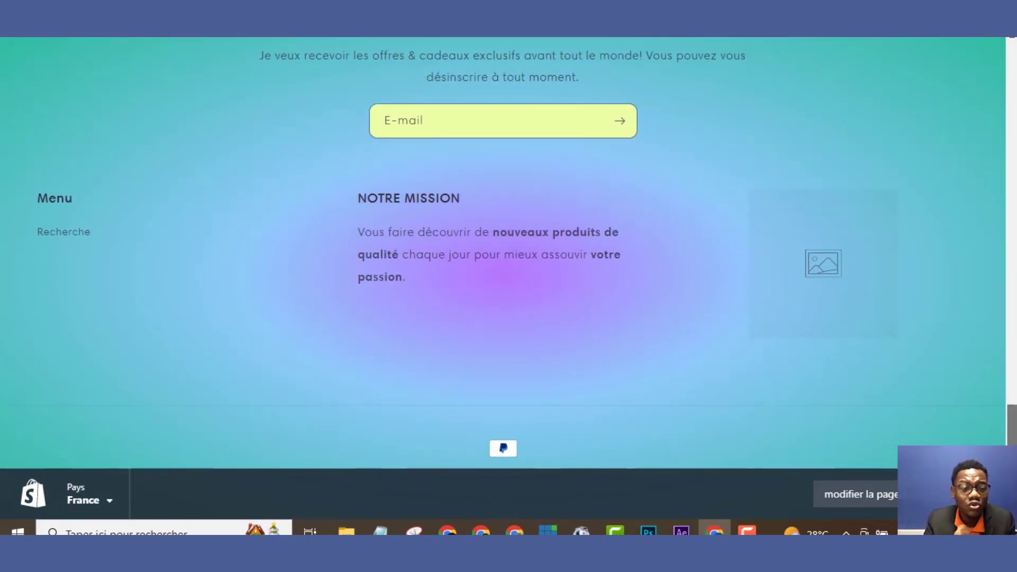
{"action": "left_click_drag", "start_coordinate": [1012, 424], "coordinate": [1011, 364]}
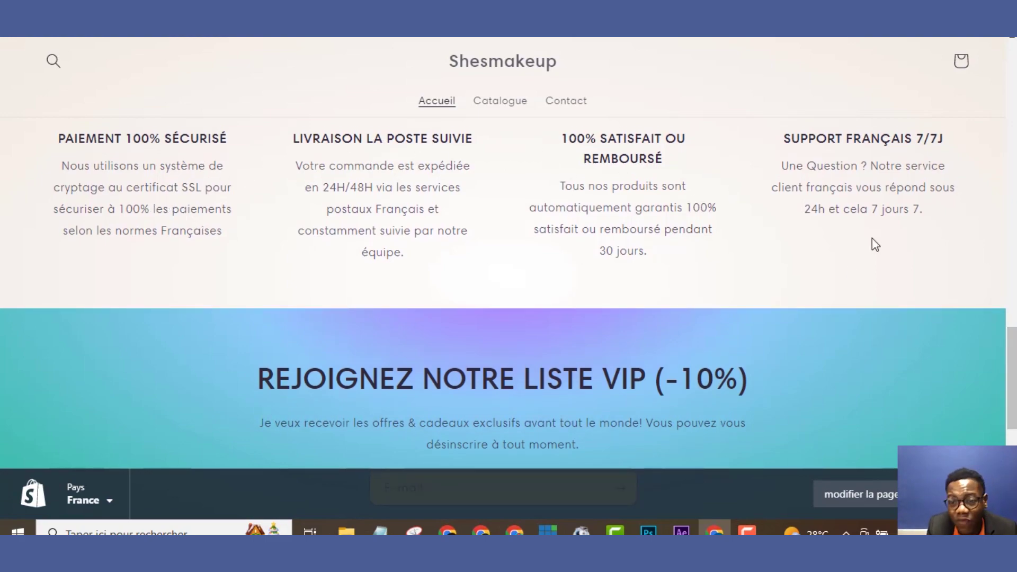
{"action": "left_click_drag", "start_coordinate": [1011, 371], "coordinate": [967, 52]}
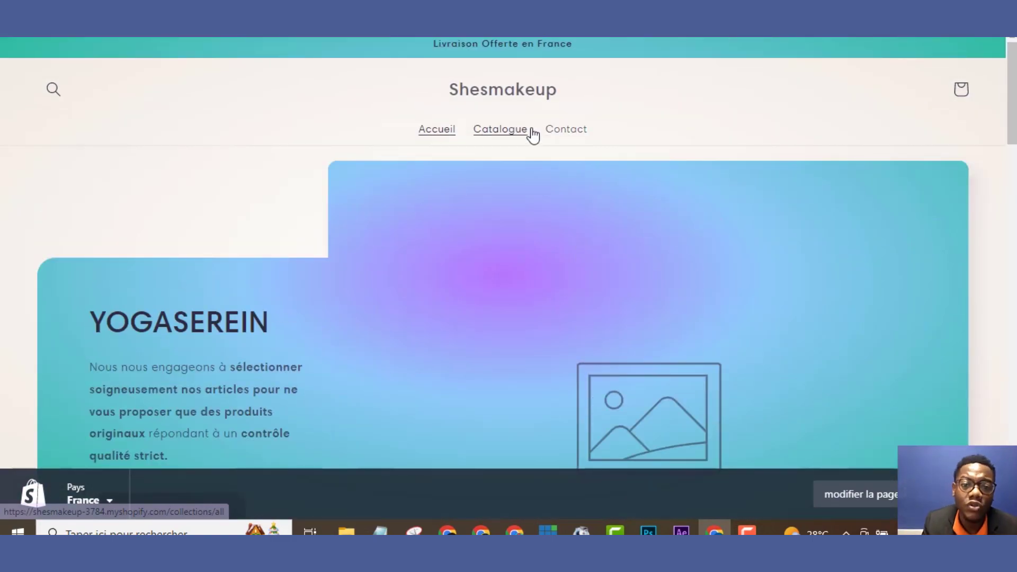
Check the storefront's empty Catalogue page, then go to the Contact page
{"action": "left_click", "coordinate": [516, 138]}
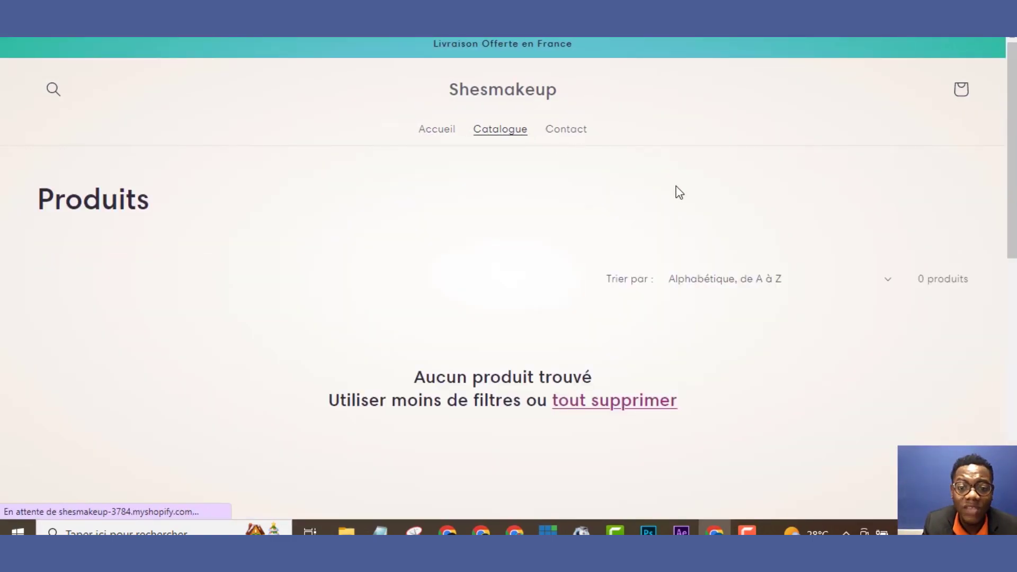
{"action": "scroll", "coordinate": [674, 191], "scroll_direction": "down", "scroll_amount": 2}
{"action": "scroll", "coordinate": [504, 447], "scroll_direction": "down", "scroll_amount": 8}
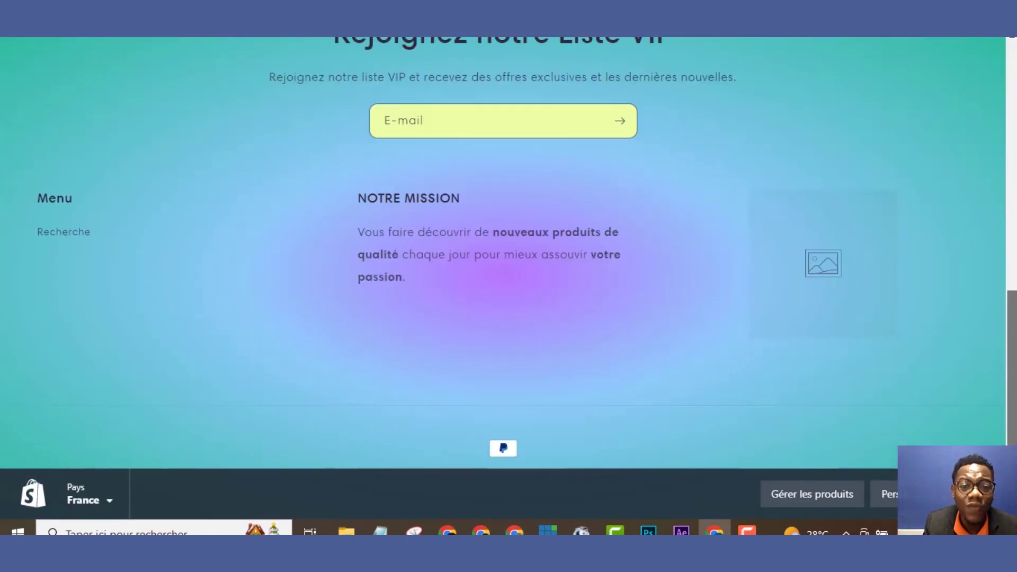
{"action": "scroll", "coordinate": [504, 447], "scroll_direction": "up", "scroll_amount": 12}
{"action": "left_click", "coordinate": [563, 132]}
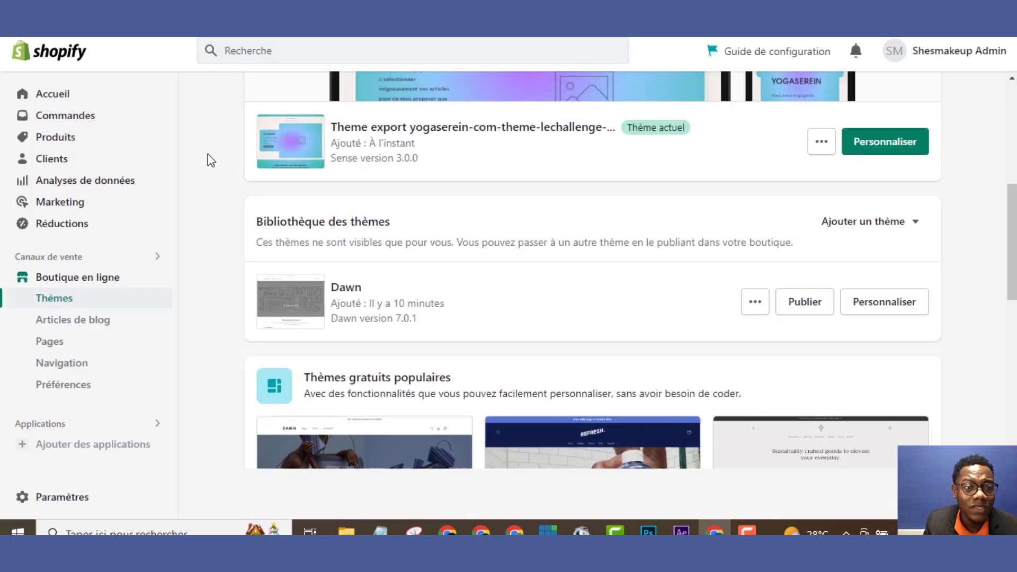
Go from the Themes admin page to the empty Produits page
{"action": "scroll", "coordinate": [981, 188], "scroll_direction": "up", "scroll_amount": 6}
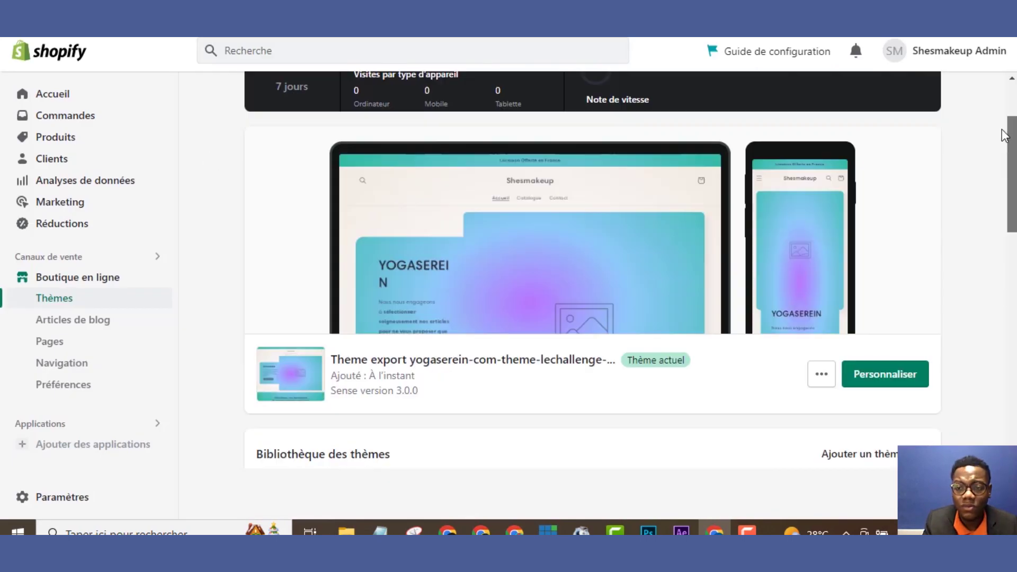
{"action": "scroll", "coordinate": [990, 138], "scroll_direction": "down", "scroll_amount": 2}
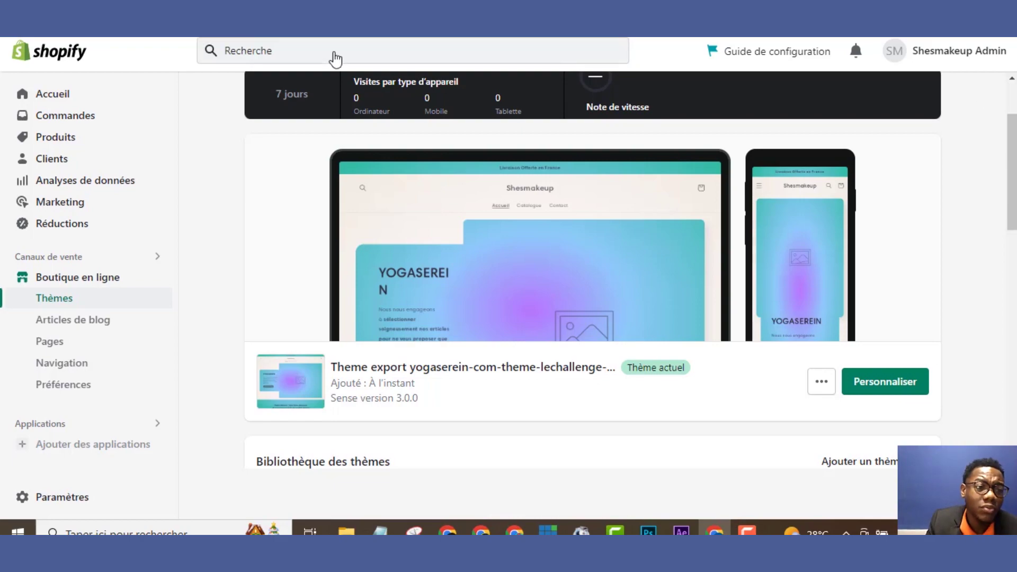
{"action": "left_click", "coordinate": [63, 140]}
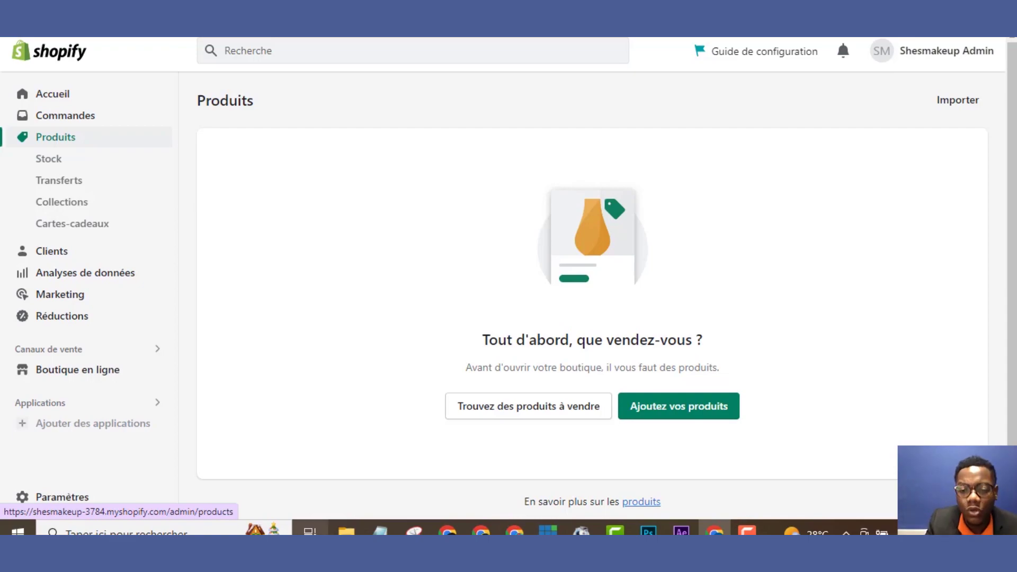
Start a new product titled 'Make Up', then switch to the AliExpress wig tab
{"action": "left_click", "coordinate": [638, 416]}
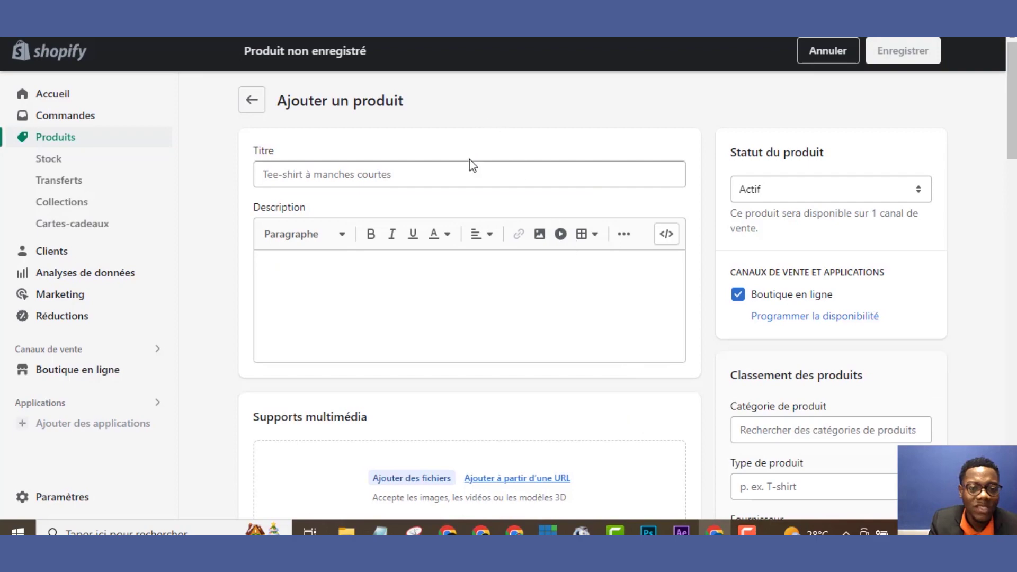
{"action": "left_click", "coordinate": [467, 185]}
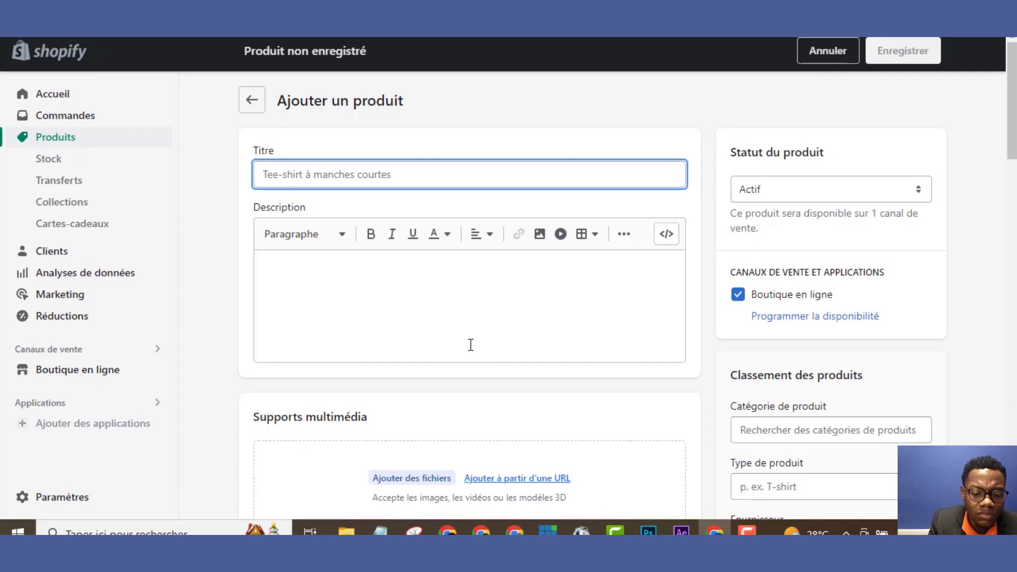
{"action": "type", "text": "M"}
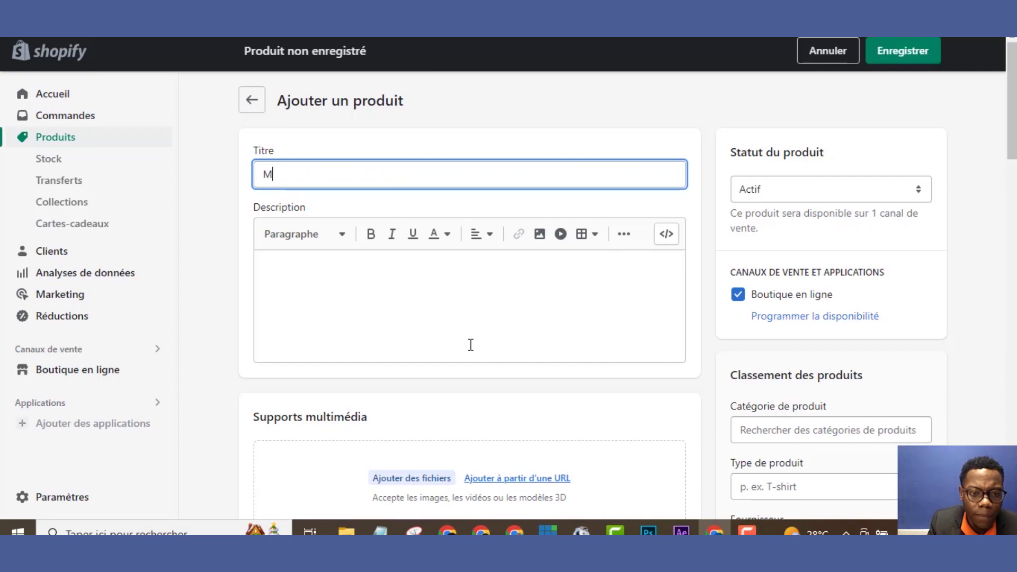
{"action": "type", "text": "ake "}
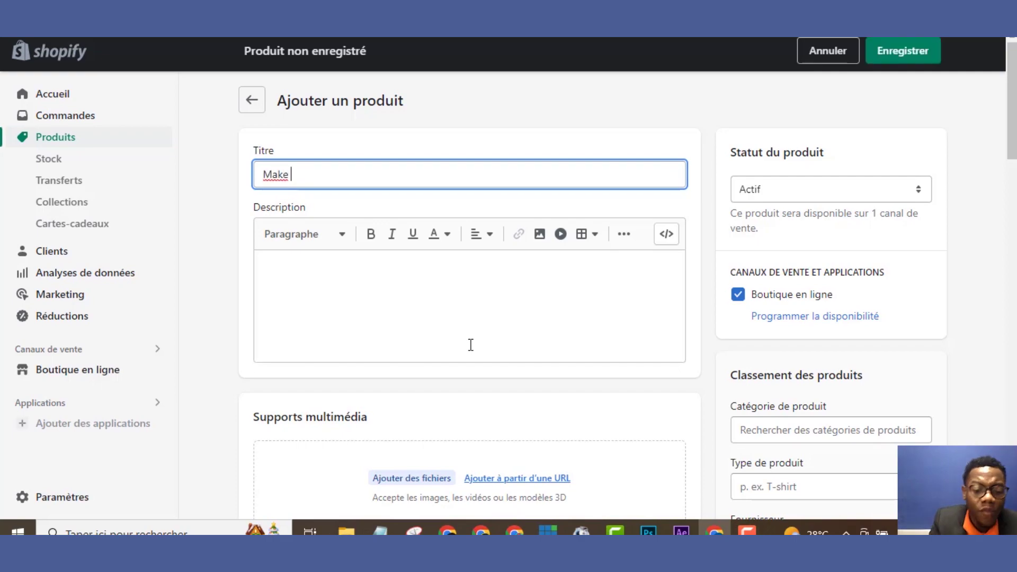
{"action": "type", "text": "Up"}
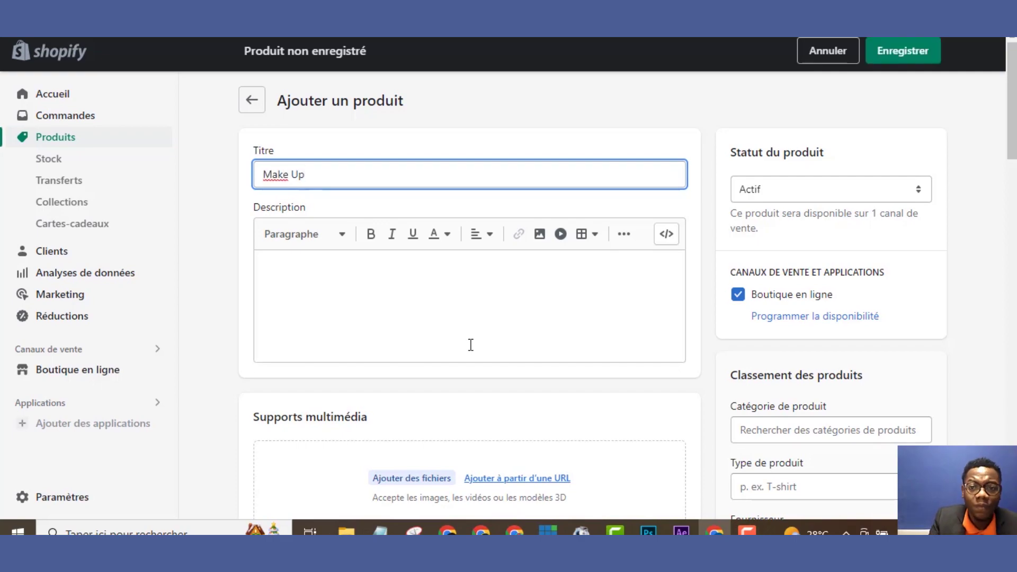
{"action": "key", "text": "ctrl+Tab"}
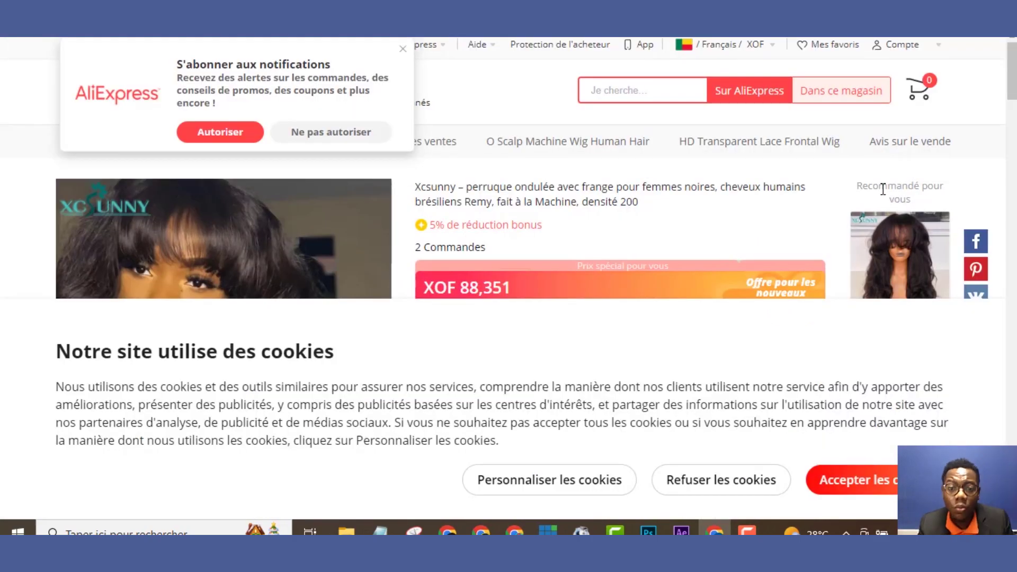
Accept AliExpress cookies, select the wig's full product title, and return to Shopify
{"action": "left_click", "coordinate": [829, 480]}
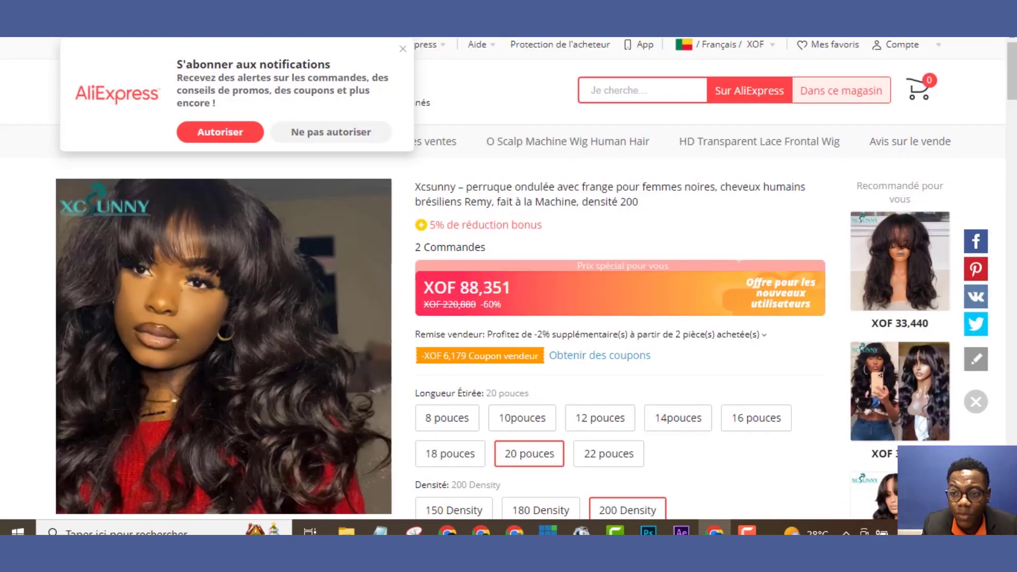
{"action": "scroll", "coordinate": [1013, 88], "scroll_direction": "down", "scroll_amount": 3}
{"action": "scroll", "coordinate": [1009, 95], "scroll_direction": "down", "scroll_amount": 9}
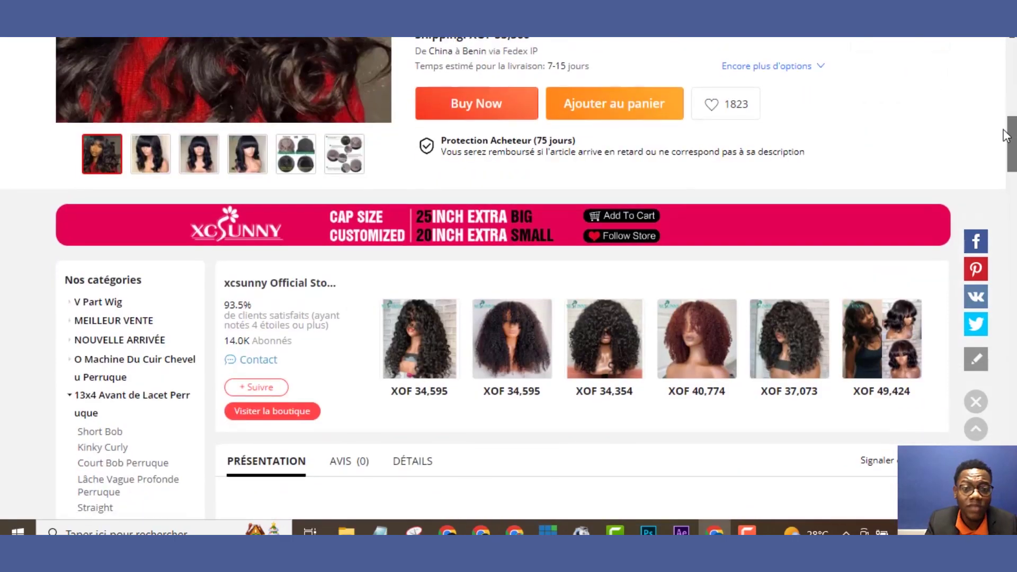
{"action": "scroll", "coordinate": [1006, 98], "scroll_direction": "up", "scroll_amount": 8}
{"action": "scroll", "coordinate": [1002, 95], "scroll_direction": "up", "scroll_amount": 4}
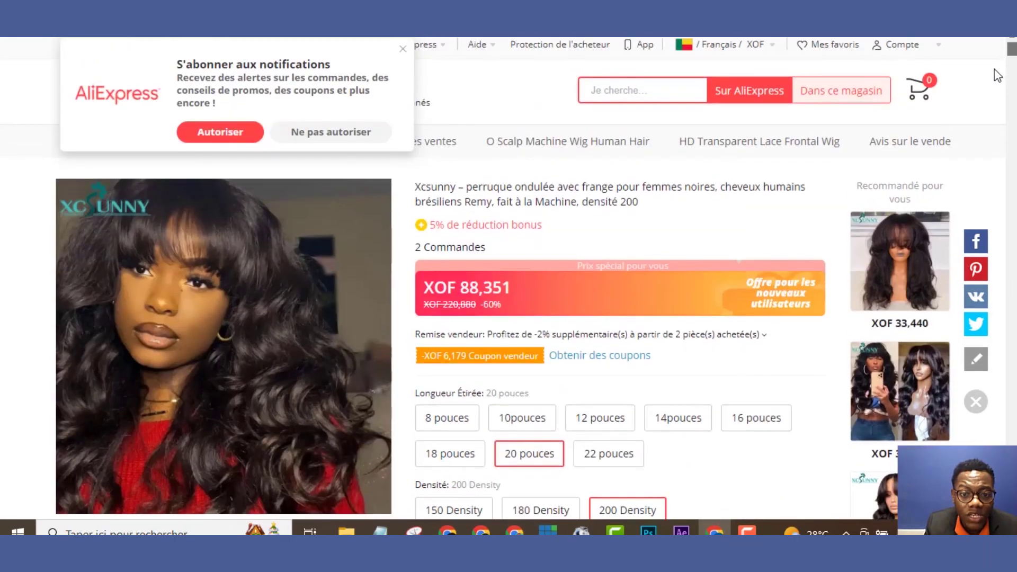
{"action": "left_click_drag", "start_coordinate": [414, 189], "coordinate": [657, 208]}
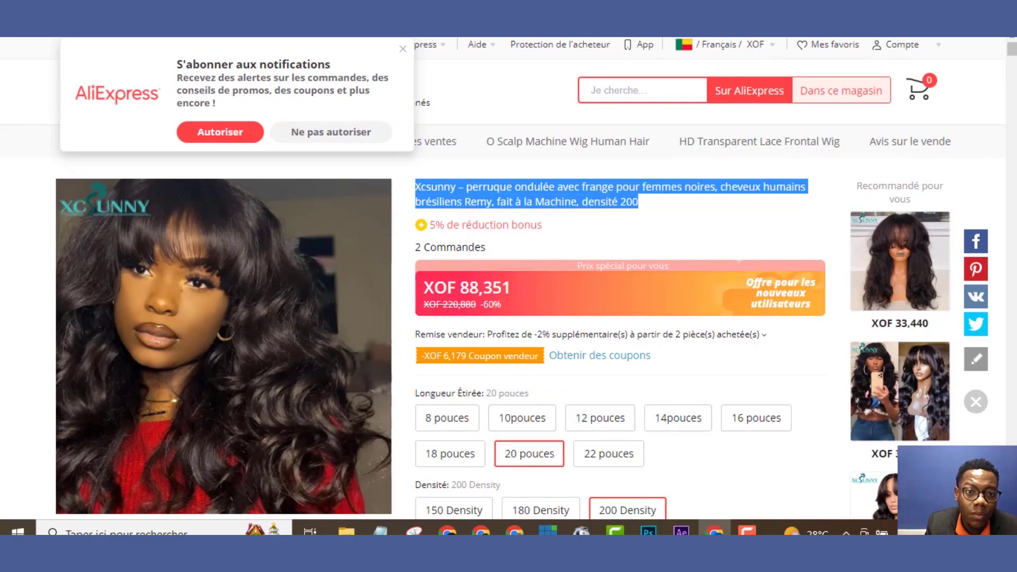
{"action": "left_click", "coordinate": [137, 29]}
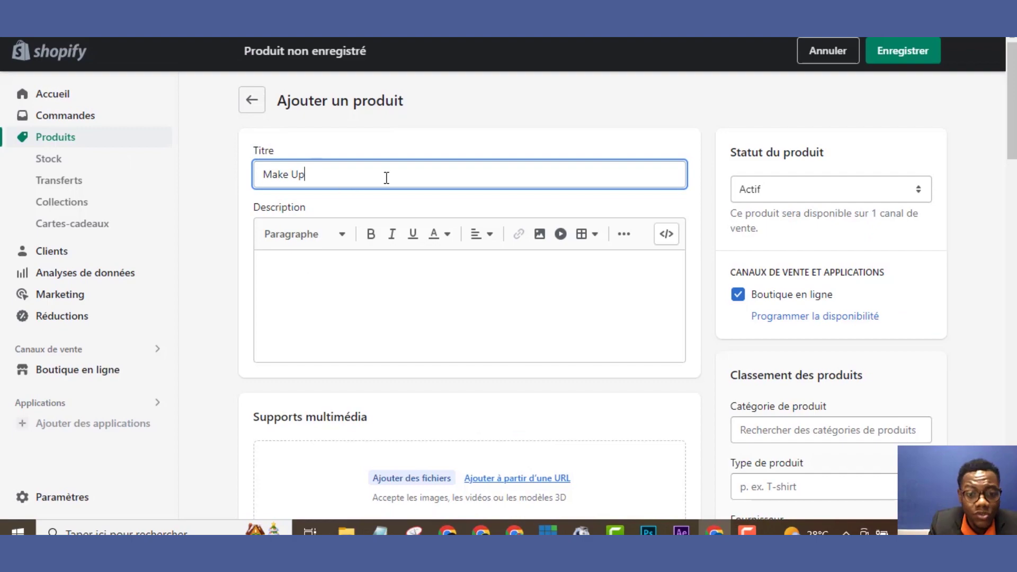
Upload the PRODUITS 1 images, from the first file through Q, as Make Up product media
{"action": "left_click", "coordinate": [463, 314]}
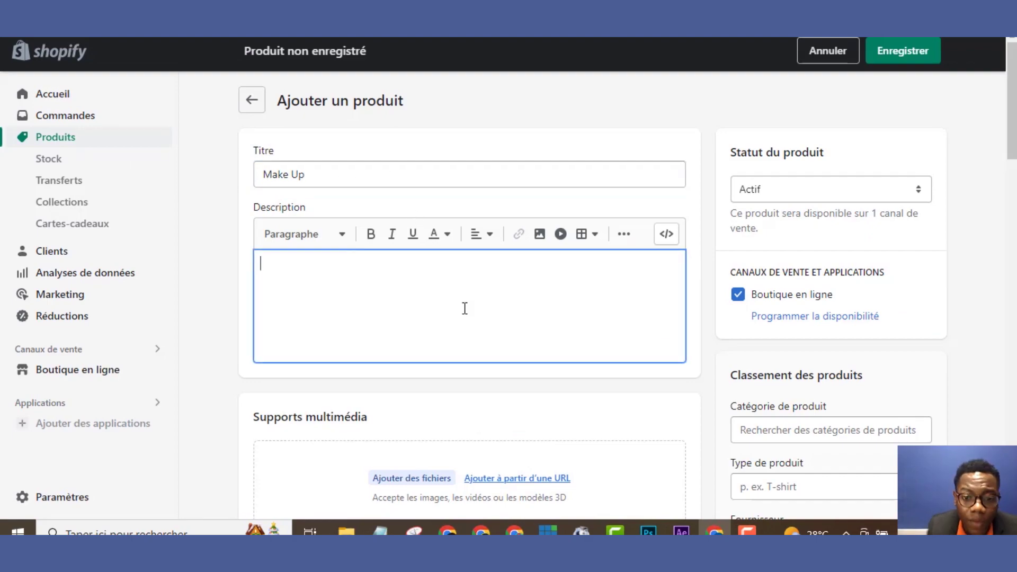
{"action": "scroll", "coordinate": [894, 198], "scroll_direction": "down", "scroll_amount": 3}
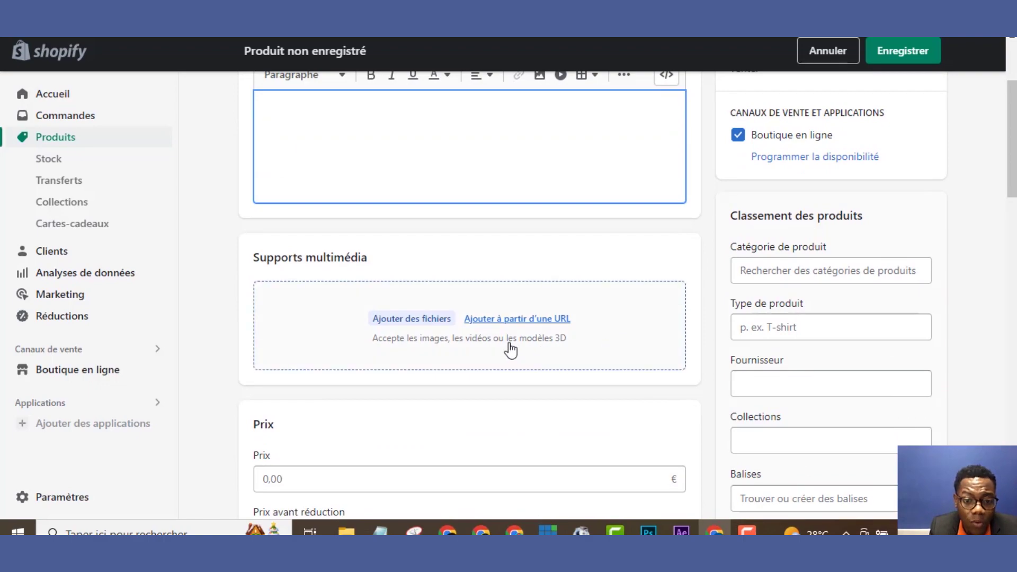
{"action": "left_click", "coordinate": [397, 327]}
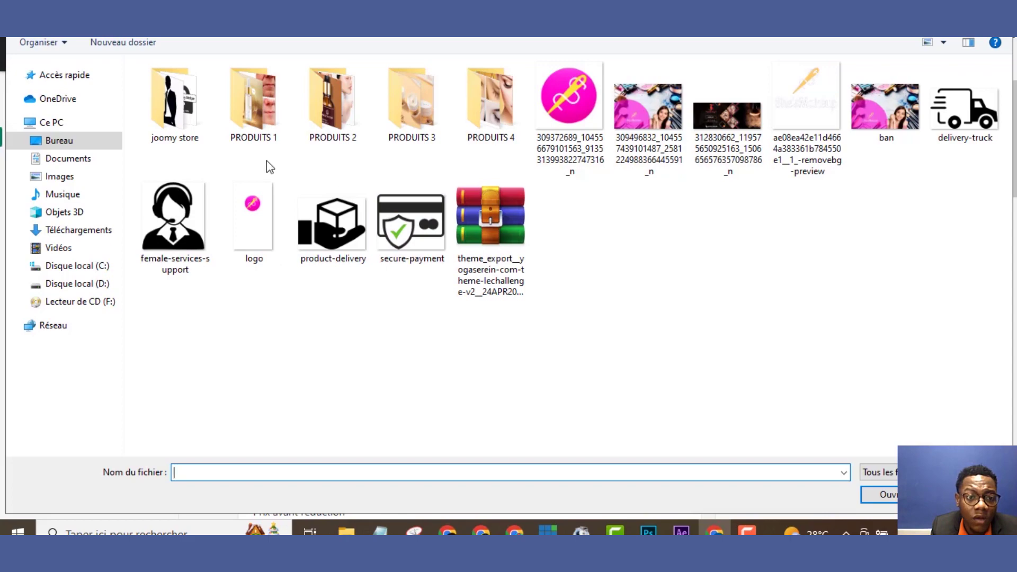
{"action": "double_click", "coordinate": [259, 123]}
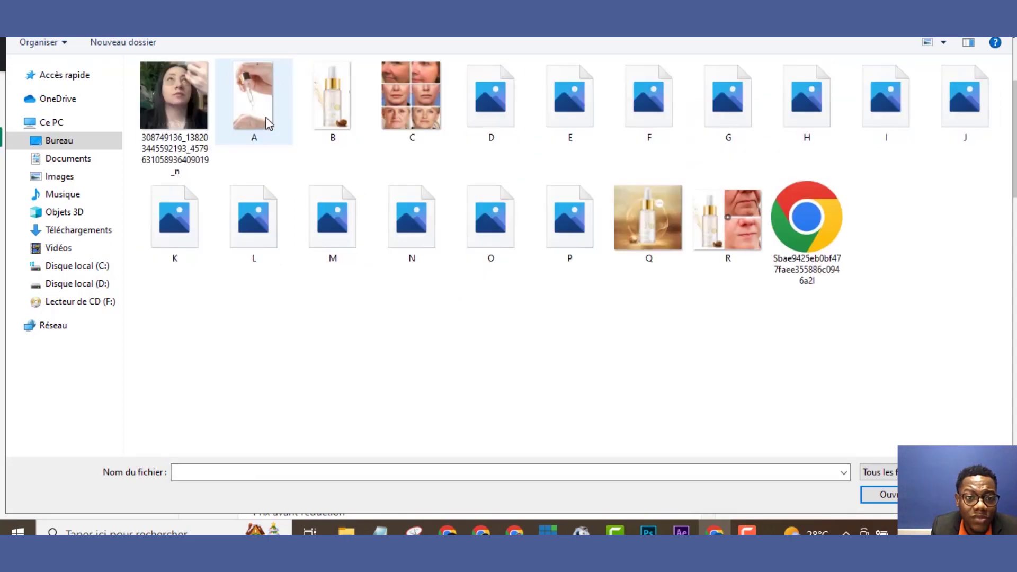
{"action": "left_click", "coordinate": [196, 99]}
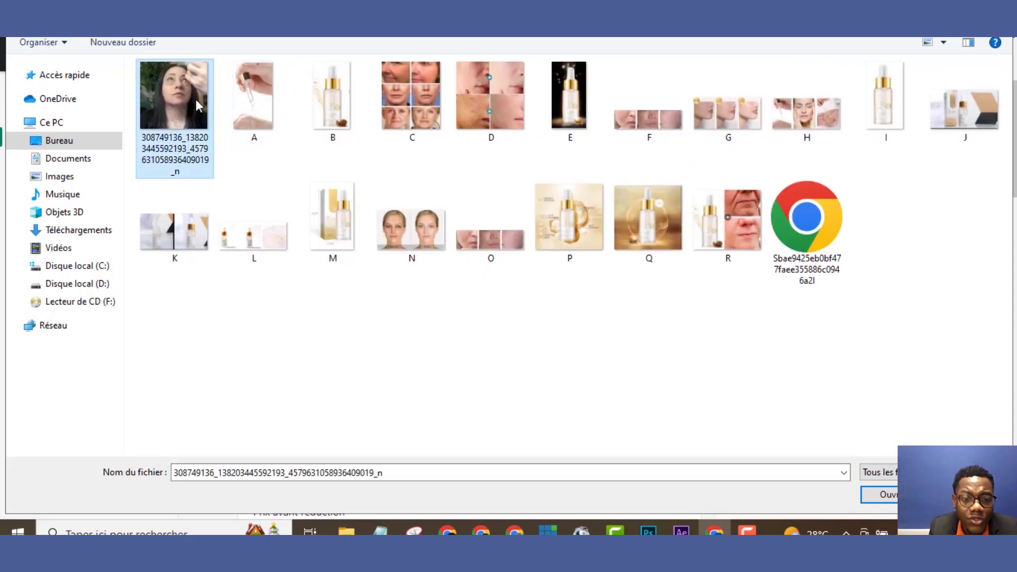
{"action": "left_click", "coordinate": [572, 101], "text": "shift"}
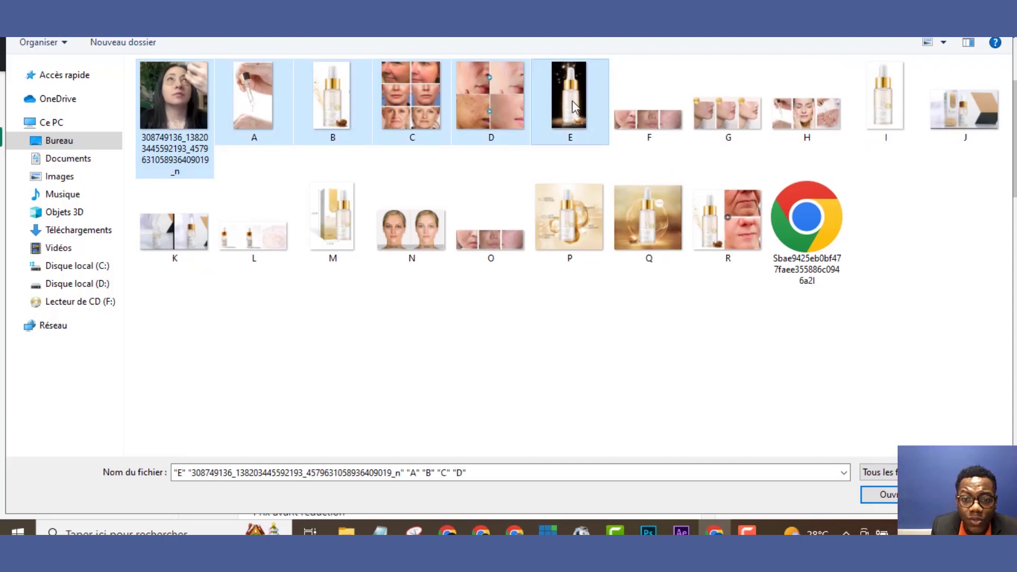
{"action": "left_click", "coordinate": [652, 218], "text": "shift"}
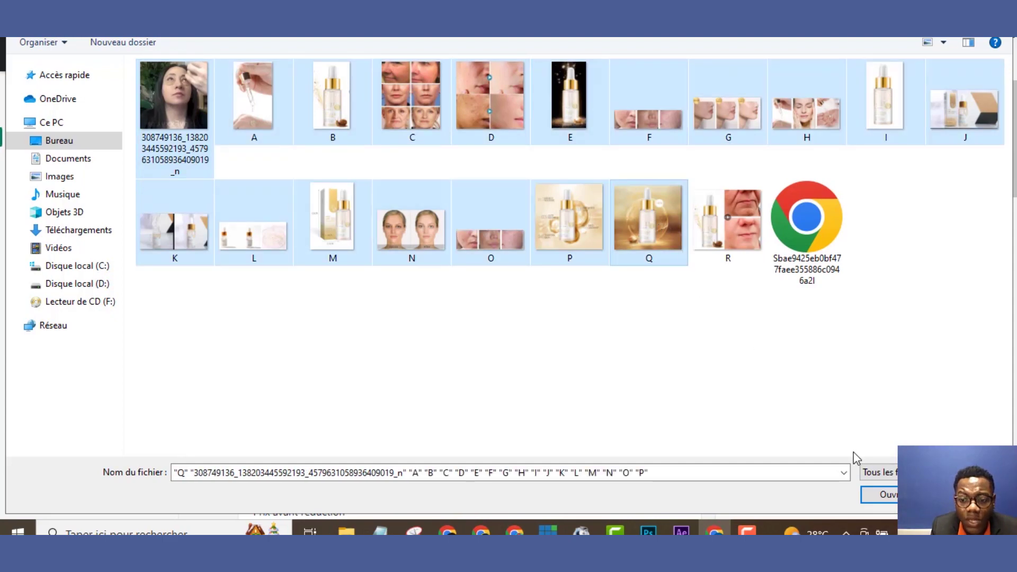
{"action": "left_click", "coordinate": [886, 497]}
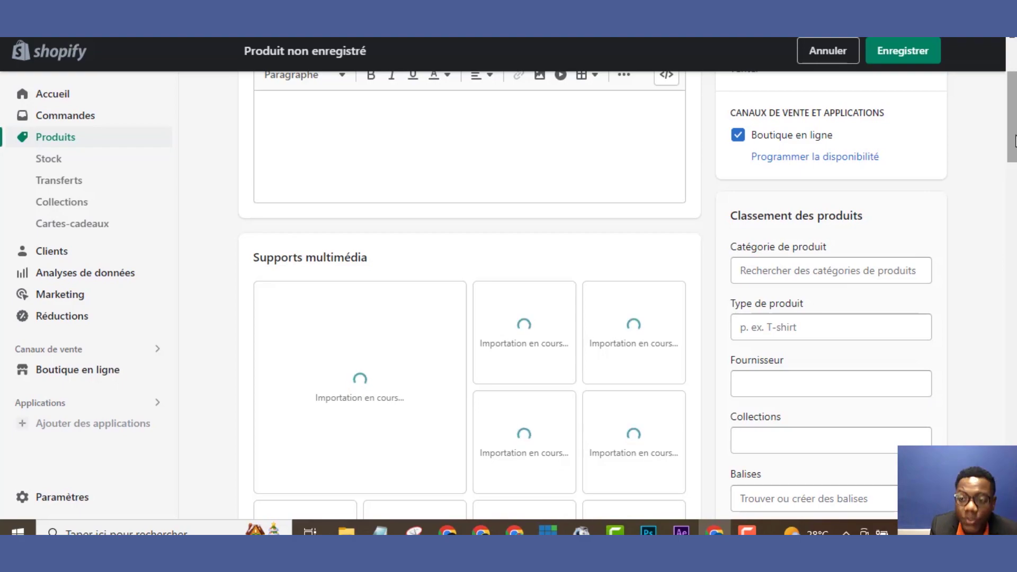
Put the caret in the Description box while the product images finish importing
{"action": "scroll", "coordinate": [1014, 141], "scroll_direction": "up", "scroll_amount": 3}
{"action": "left_click", "coordinate": [385, 279]}
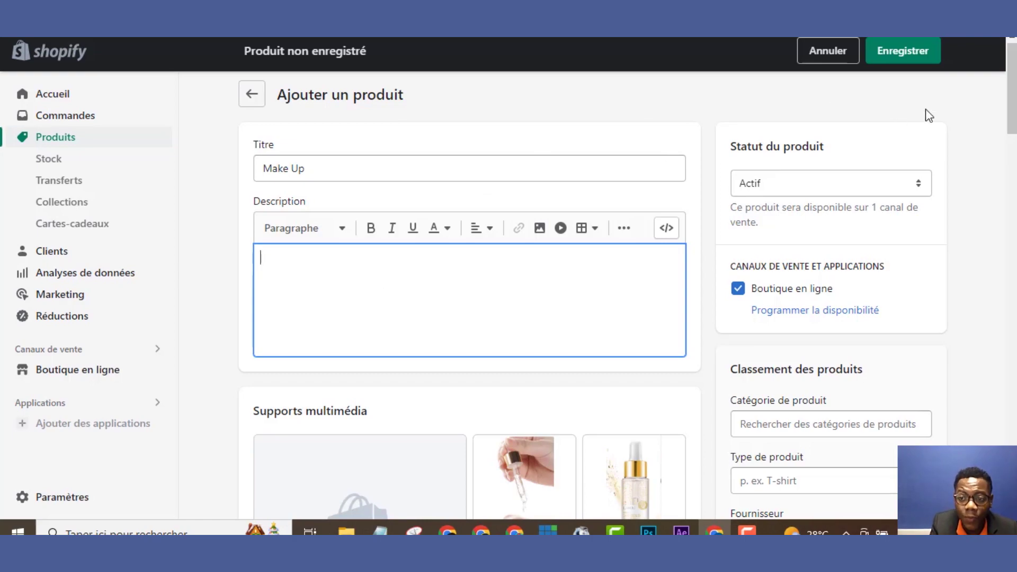
{"action": "mouse_move", "coordinate": [1013, 129]}
{"action": "left_mouse_down"}
{"action": "mouse_move", "coordinate": [1013, 193]}
{"action": "mouse_move", "coordinate": [1013, 123]}
{"action": "left_mouse_up"}
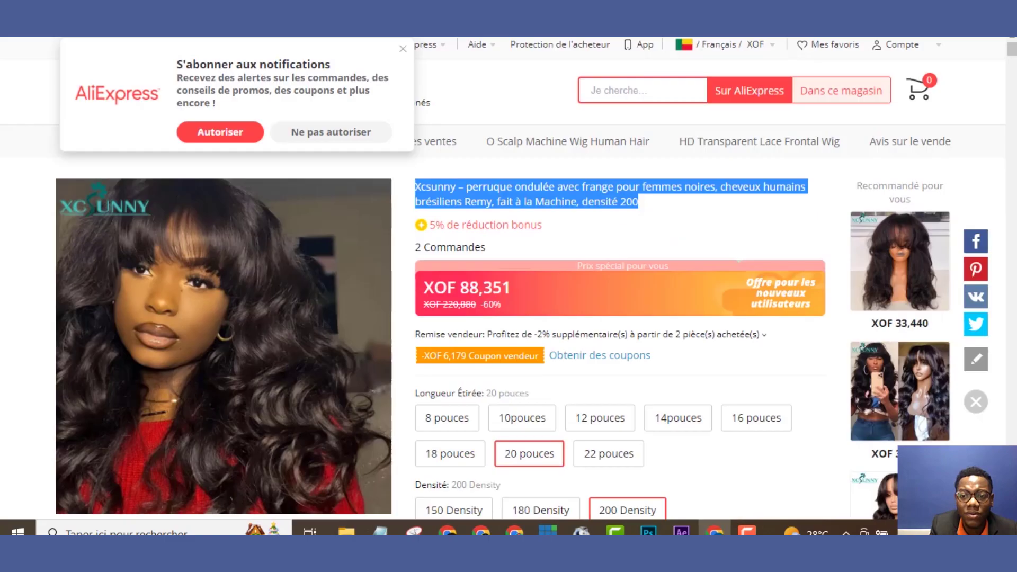
Copy the wig's Présentation text down to 'Couleur de chapeau: brun moyen' and return to Shopify
{"action": "left_click_drag", "start_coordinate": [1013, 51], "coordinate": [1008, 76]}
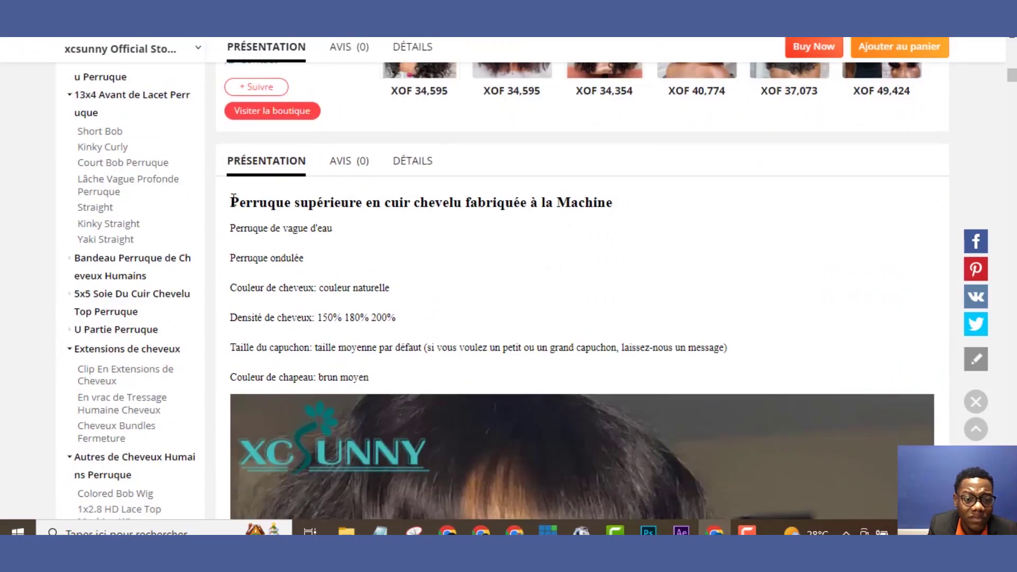
{"action": "left_click_drag", "start_coordinate": [233, 197], "coordinate": [422, 383]}
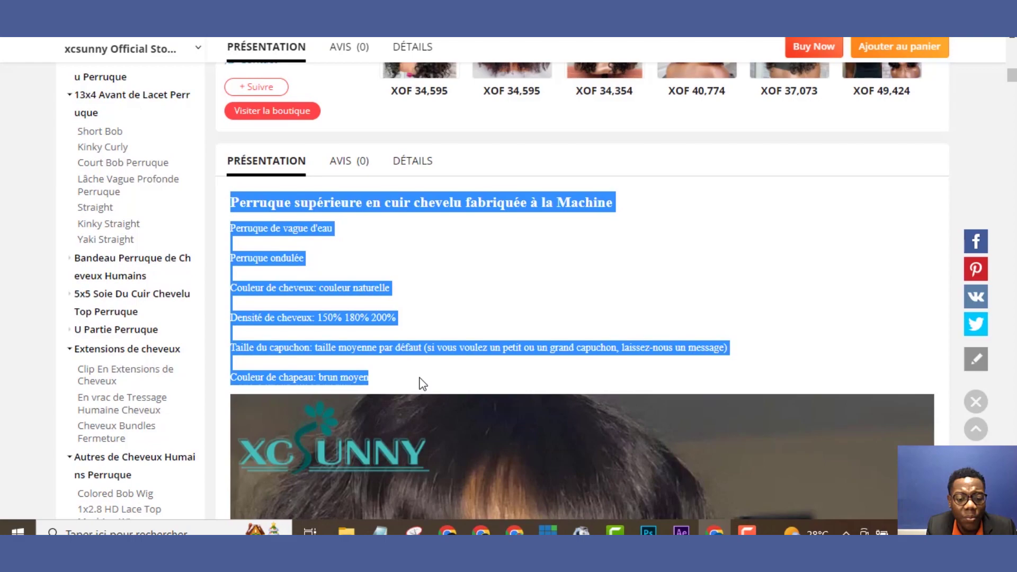
{"action": "key", "text": "ctrl+c"}
{"action": "key", "text": "alt+Tab"}
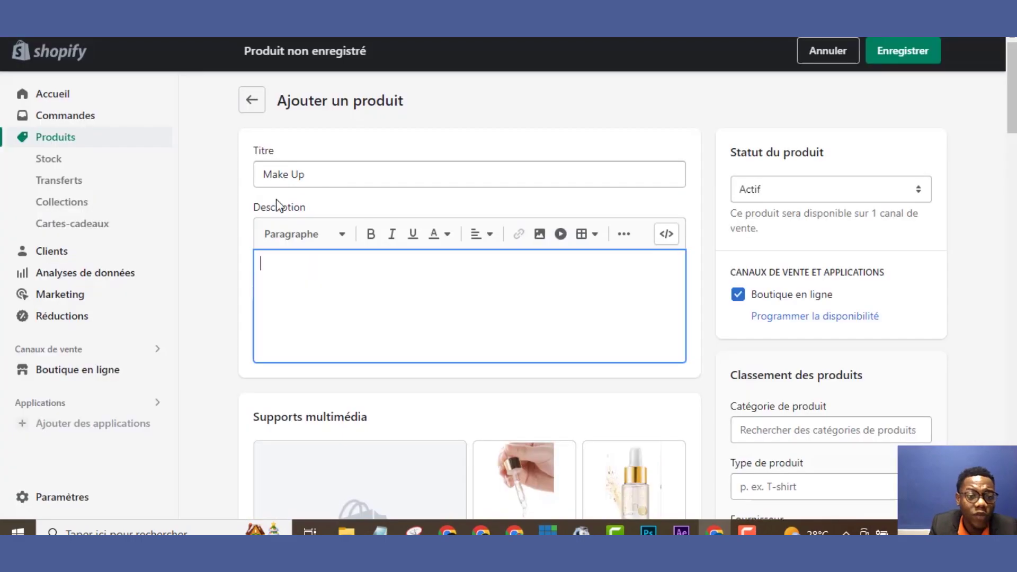
Paste the wig text into the Description and add a blank line after 'couleur naturelle'
{"action": "key", "text": "ctrl+v"}
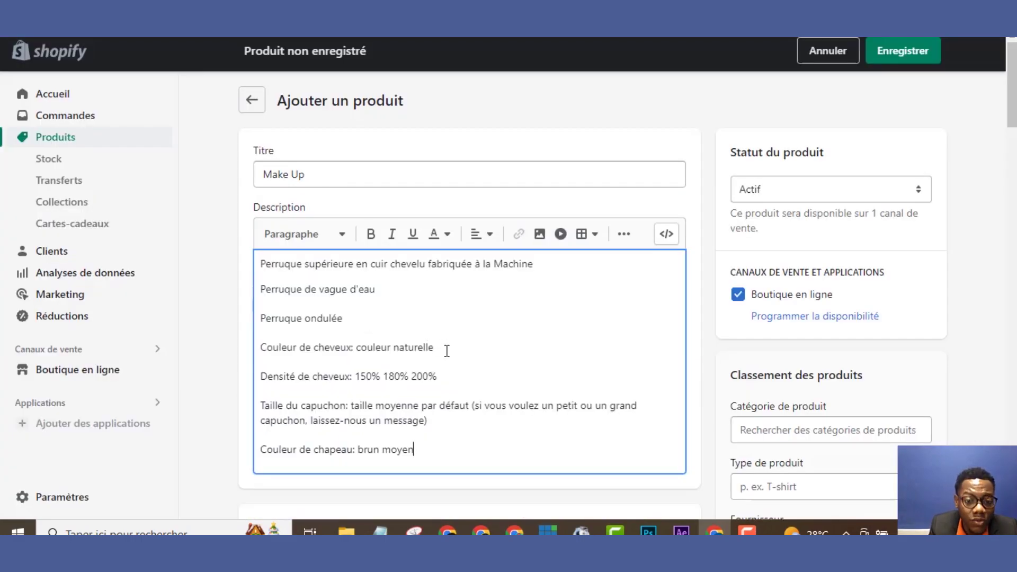
{"action": "left_click", "coordinate": [446, 349]}
{"action": "key", "text": "Return"}
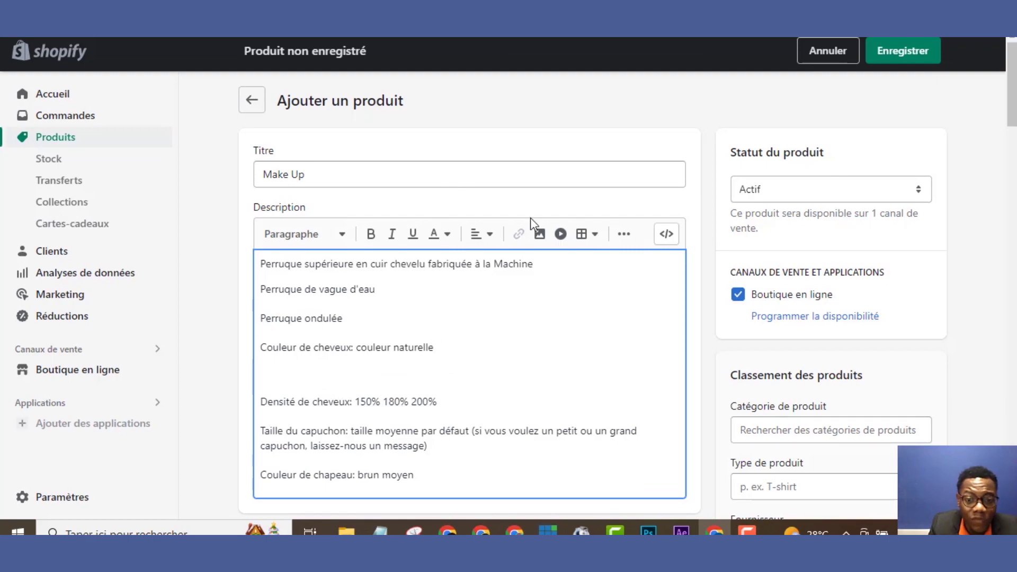
Upload image Q and insert the golden serum image into the product description
{"action": "left_click", "coordinate": [540, 234]}
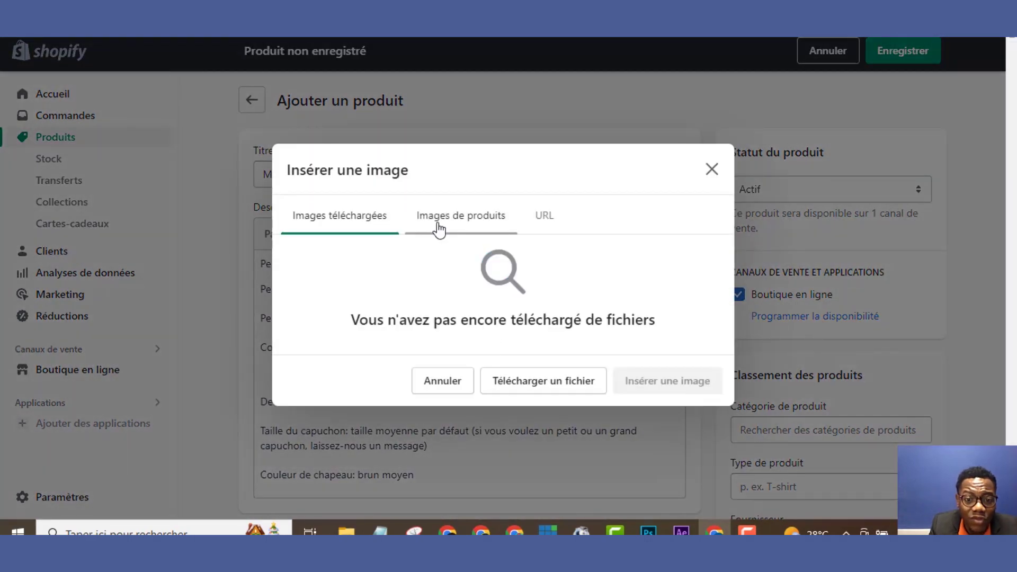
{"action": "left_click", "coordinate": [442, 223]}
{"action": "left_click", "coordinate": [385, 215]}
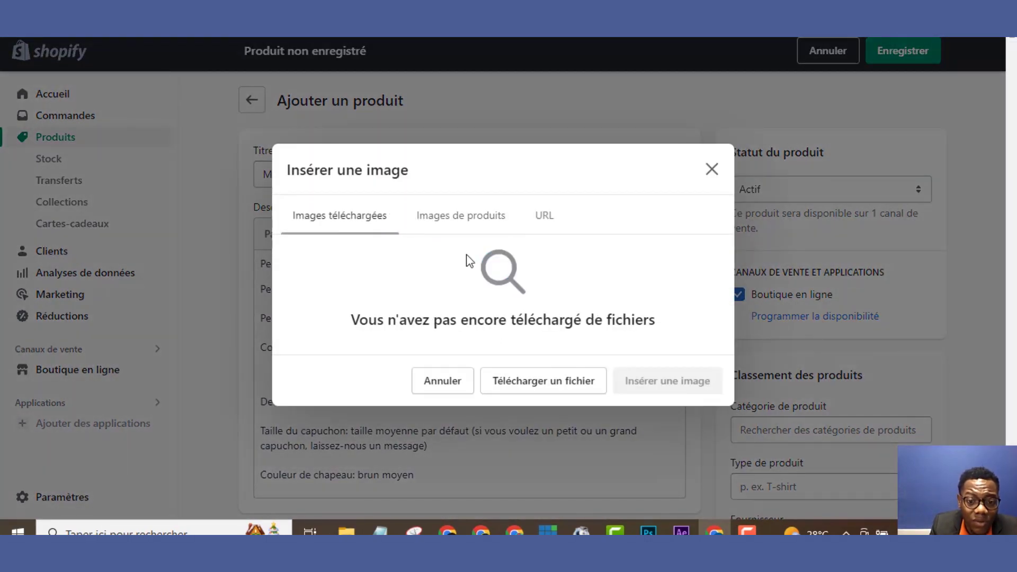
{"action": "left_click", "coordinate": [529, 387]}
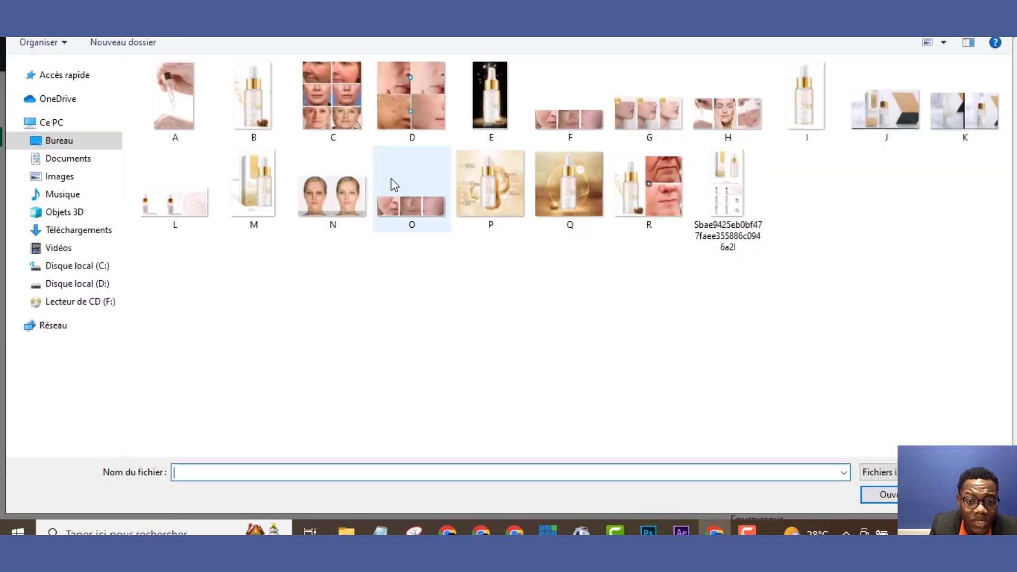
{"action": "left_click", "coordinate": [517, 200]}
{"action": "left_click", "coordinate": [567, 200]}
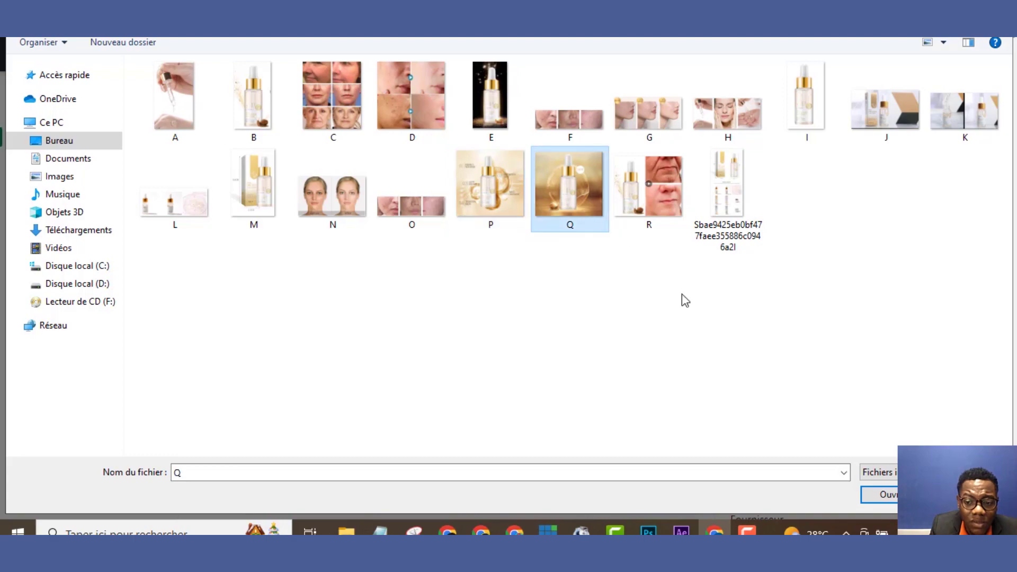
{"action": "left_click", "coordinate": [869, 498]}
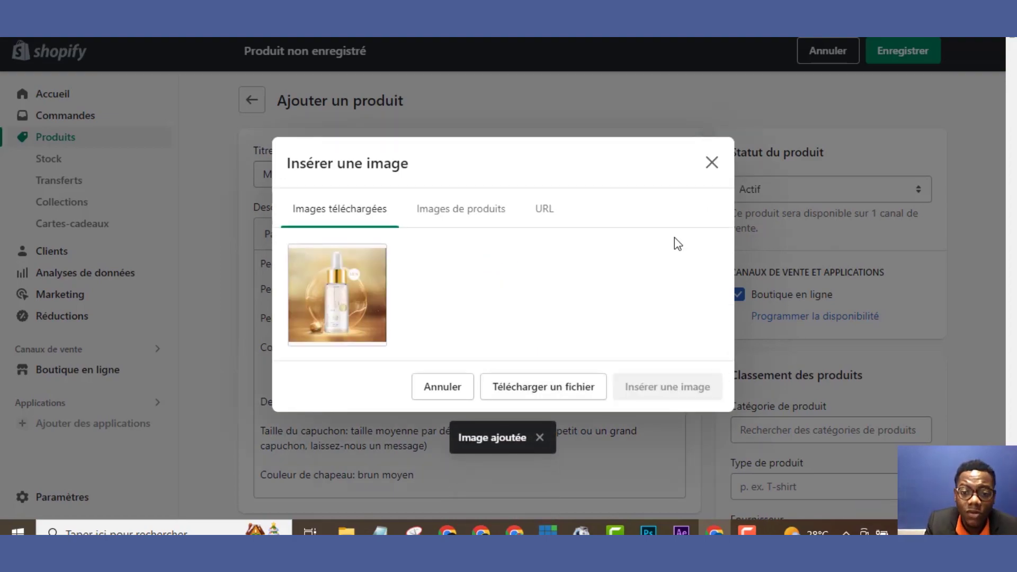
{"action": "left_click", "coordinate": [353, 291]}
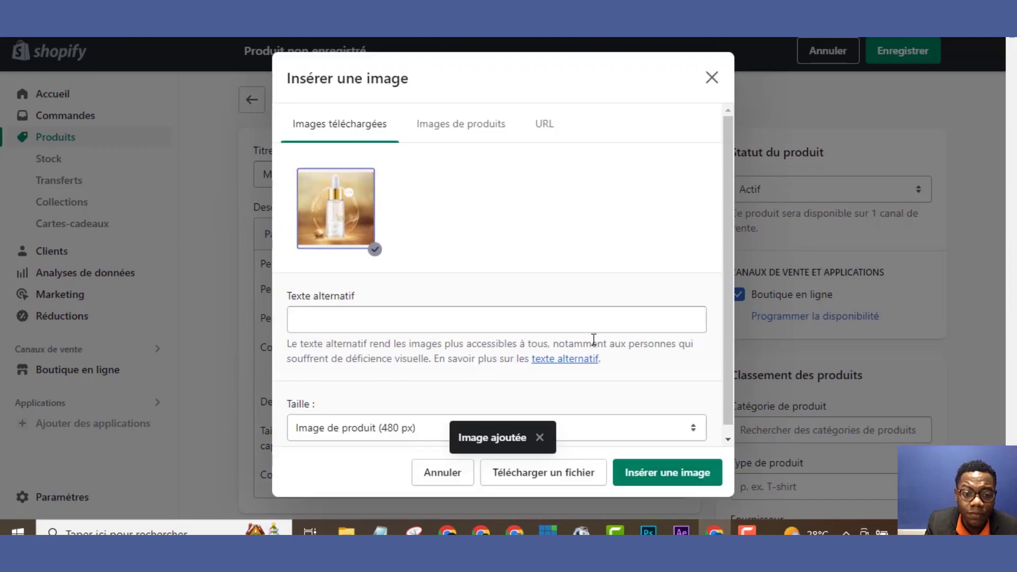
{"action": "left_click", "coordinate": [670, 476]}
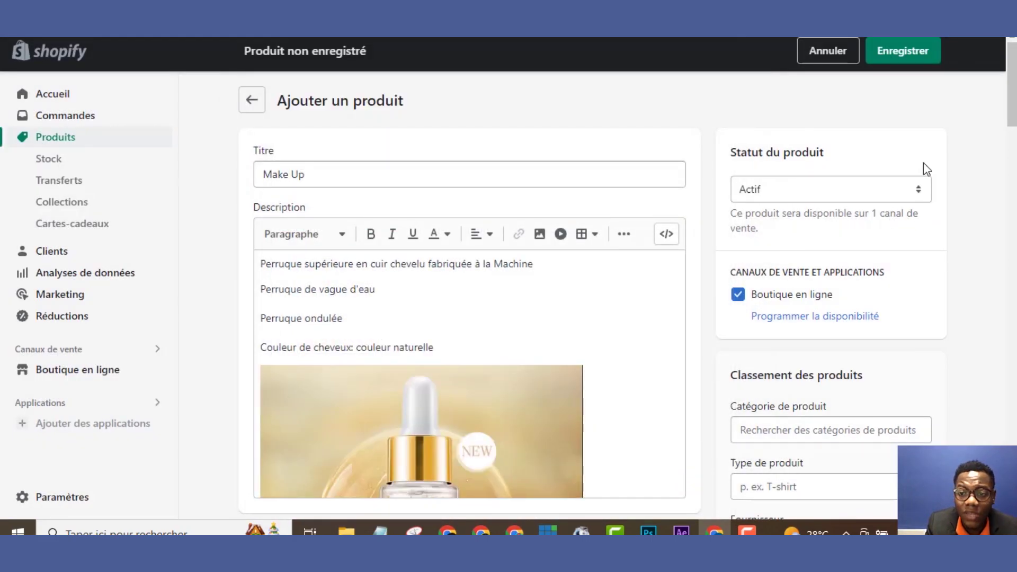
{"action": "left_click_drag", "start_coordinate": [1012, 122], "coordinate": [1013, 327]}
{"action": "left_click", "coordinate": [583, 142]}
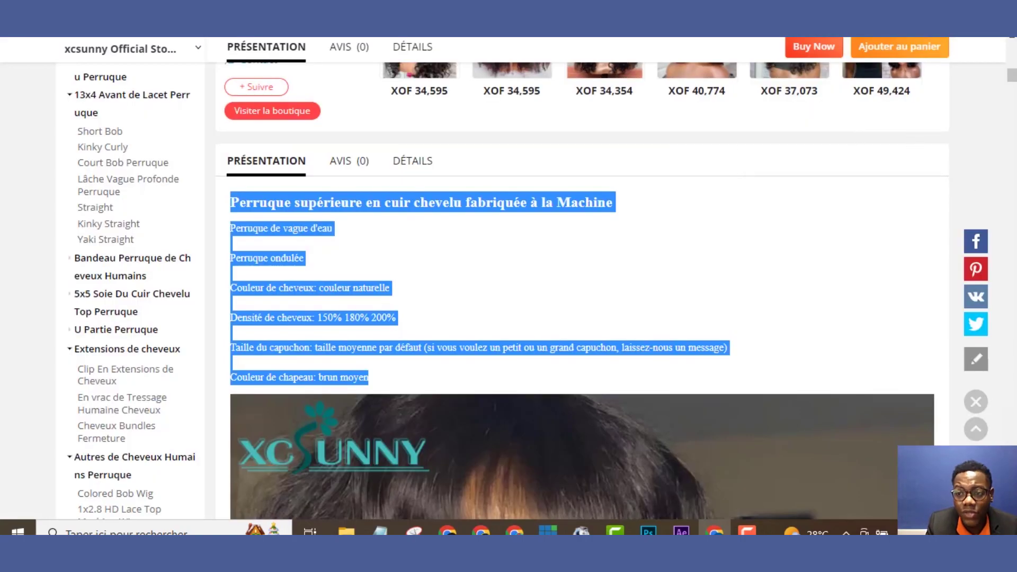
Dismiss the AliExpress notification prompt atop the XOF 88,351 wig page, then return to Shopify
{"action": "left_click_drag", "start_coordinate": [1012, 75], "coordinate": [1013, 47]}
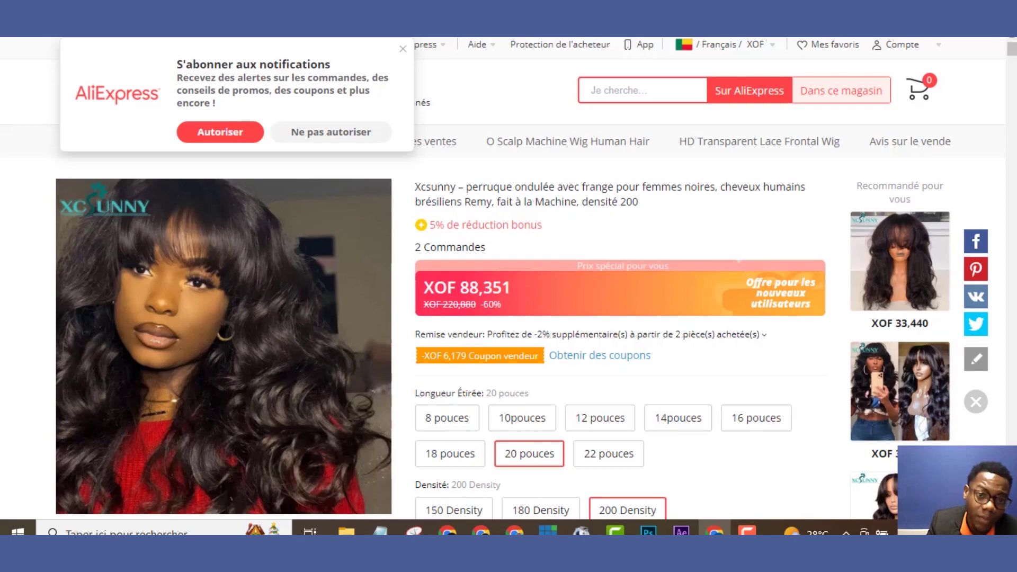
{"action": "left_click", "coordinate": [404, 48]}
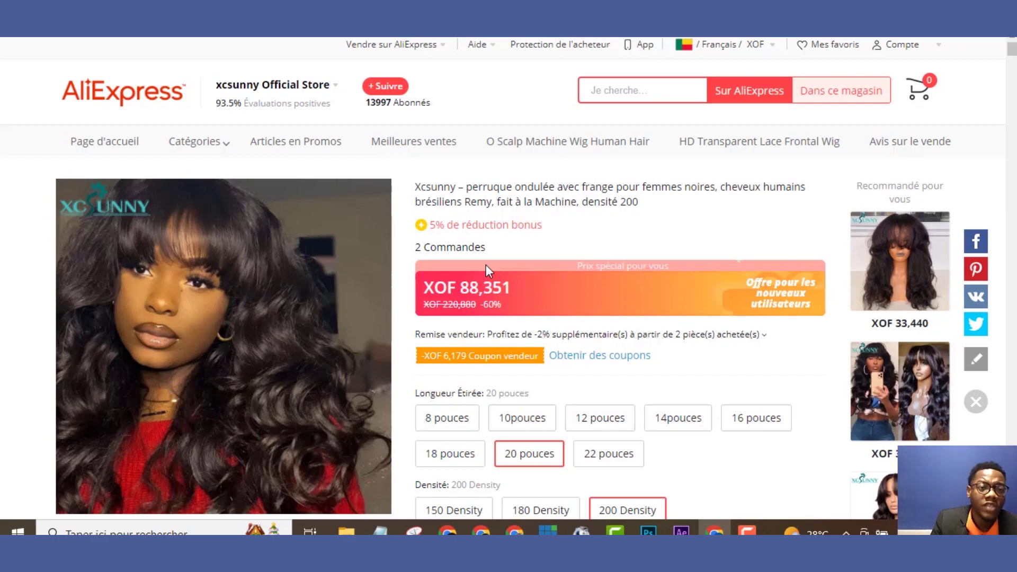
{"action": "key", "text": "ctrl+Tab"}
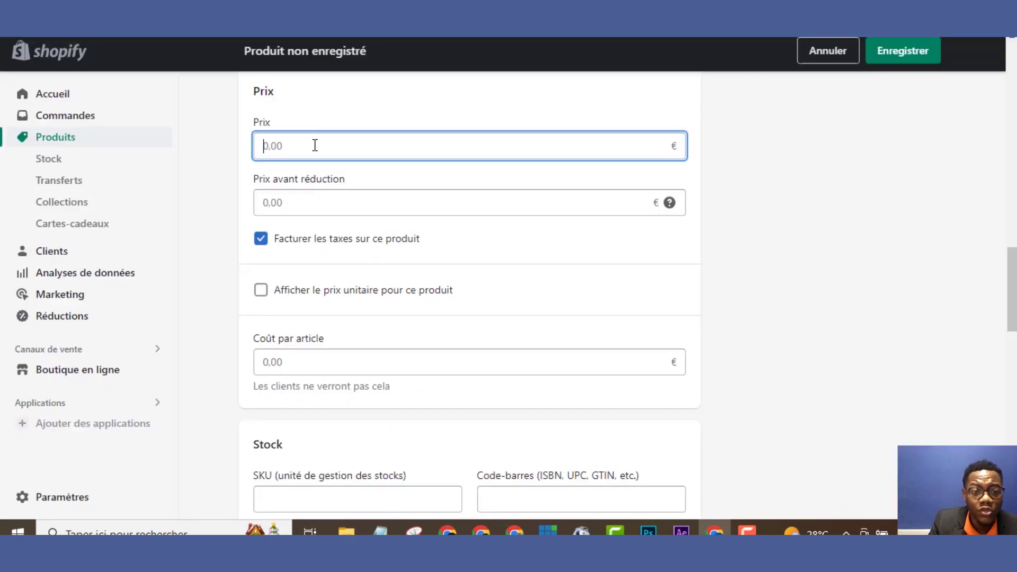
Price Make Up at 25 € with a 99,99 € before-discount price and save it
{"action": "type", "text": "25"}
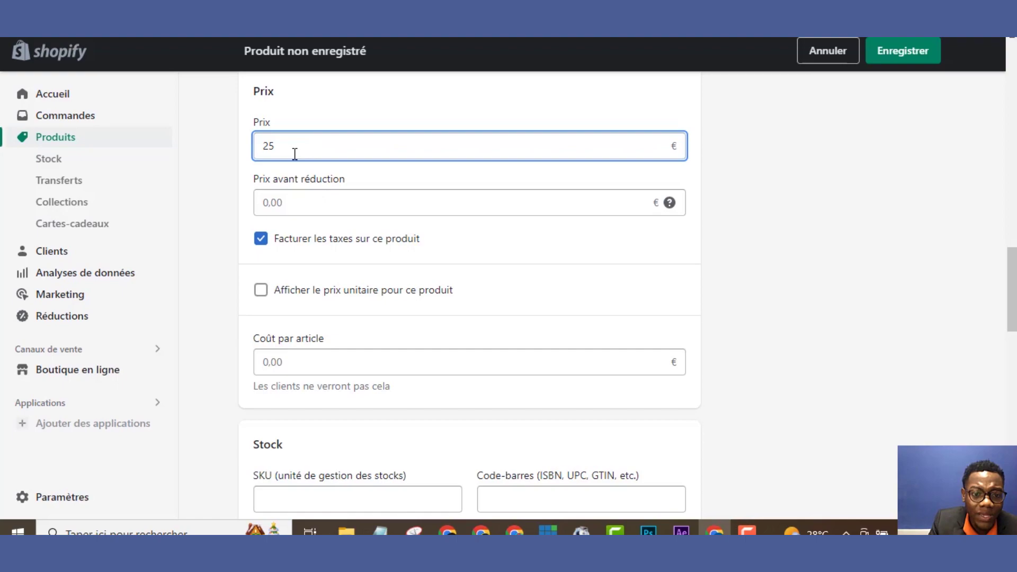
{"action": "left_click", "coordinate": [299, 197]}
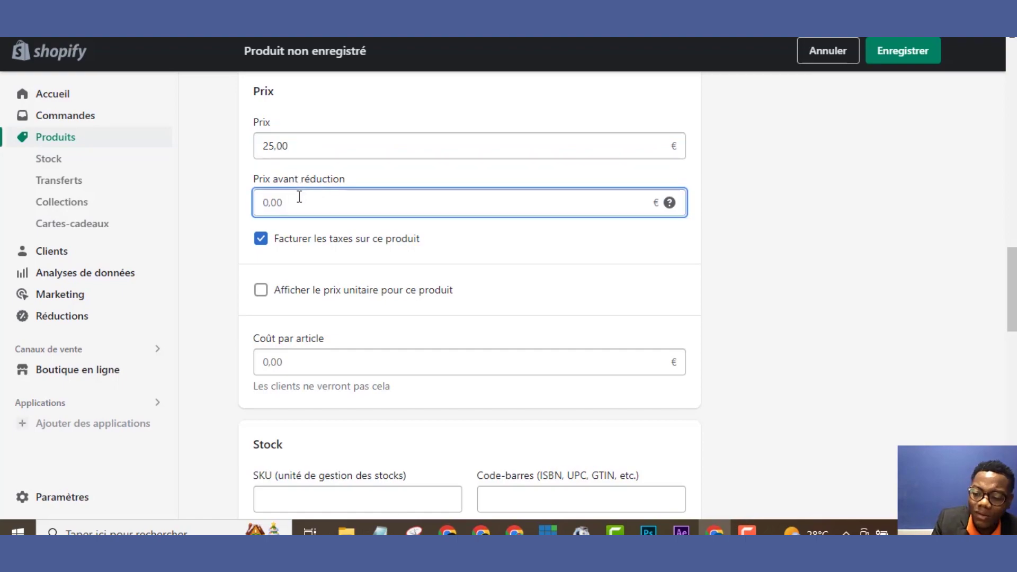
{"action": "type", "text": "99"}
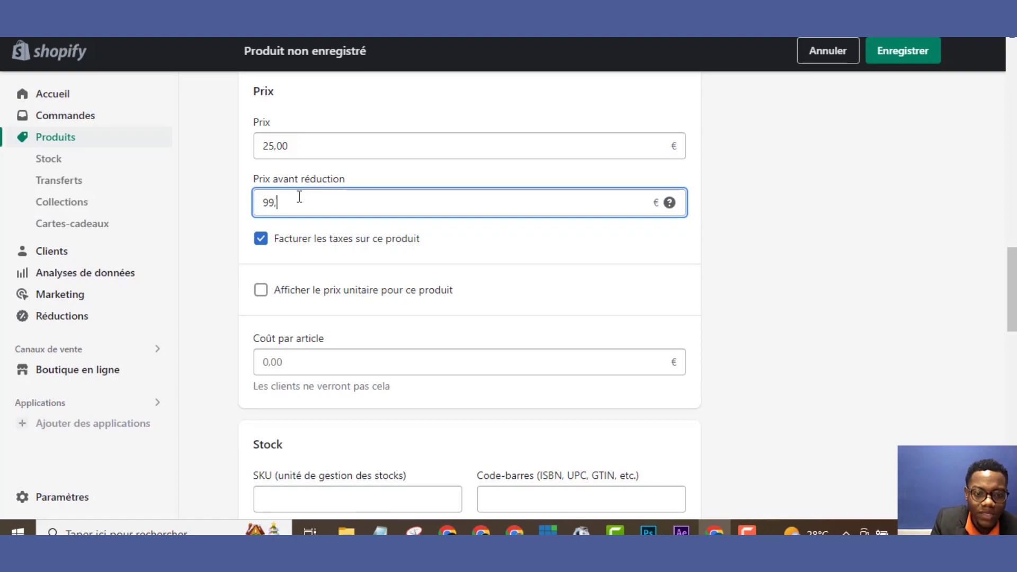
{"action": "type", "text": ",99"}
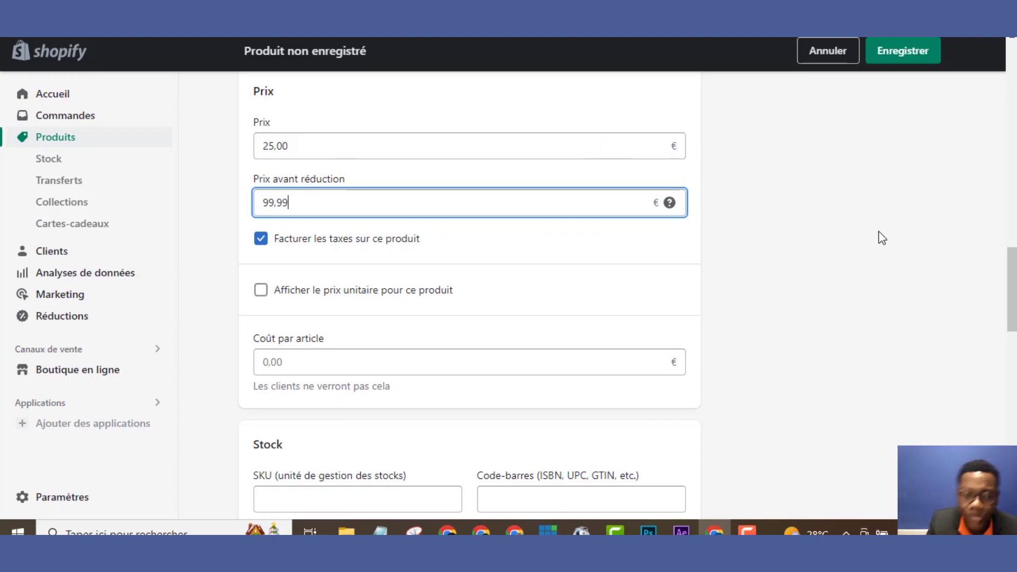
{"action": "left_click_drag", "start_coordinate": [1013, 288], "coordinate": [1012, 464]}
{"action": "left_click_drag", "start_coordinate": [1013, 377], "coordinate": [953, 63]}
{"action": "left_click", "coordinate": [904, 54]}
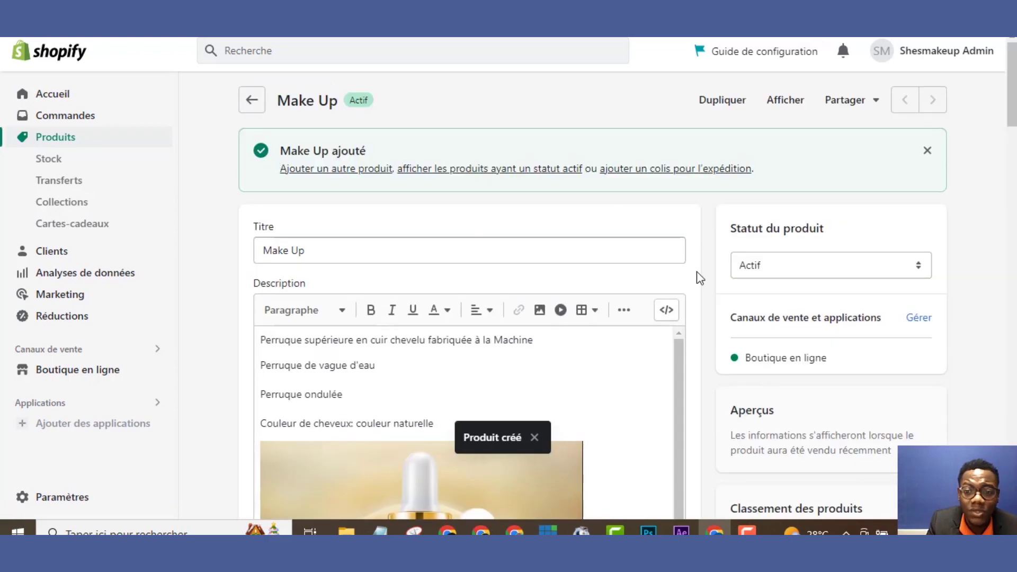
Keep the product status as Actif and start adding a new product
{"action": "left_click", "coordinate": [789, 271]}
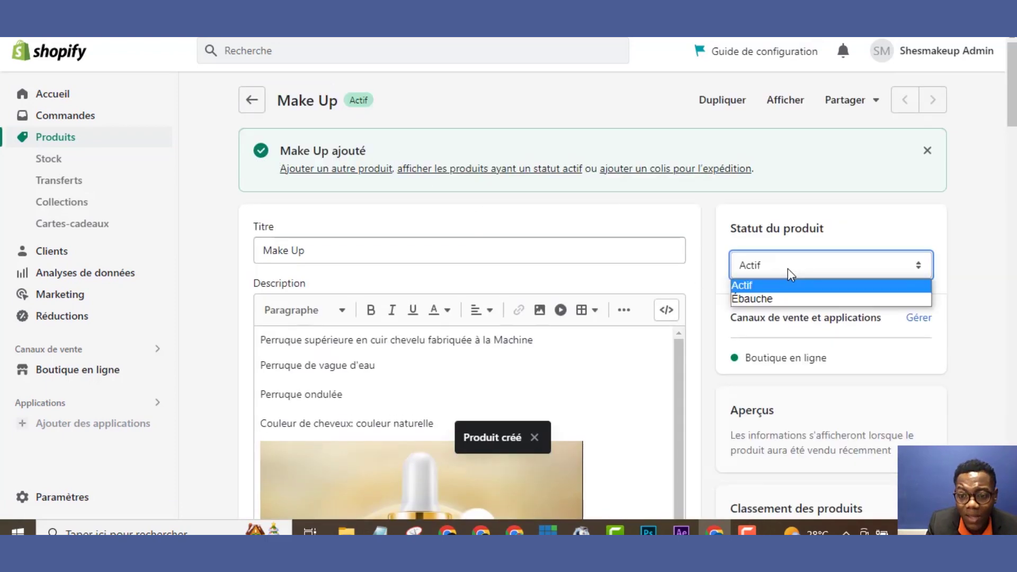
{"action": "left_click", "coordinate": [718, 248]}
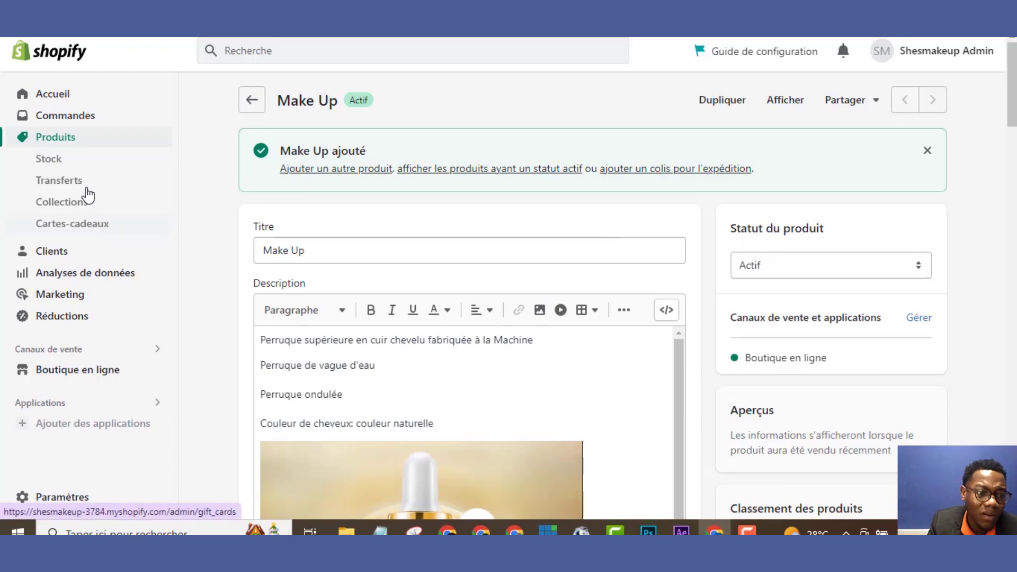
{"action": "left_click", "coordinate": [53, 139]}
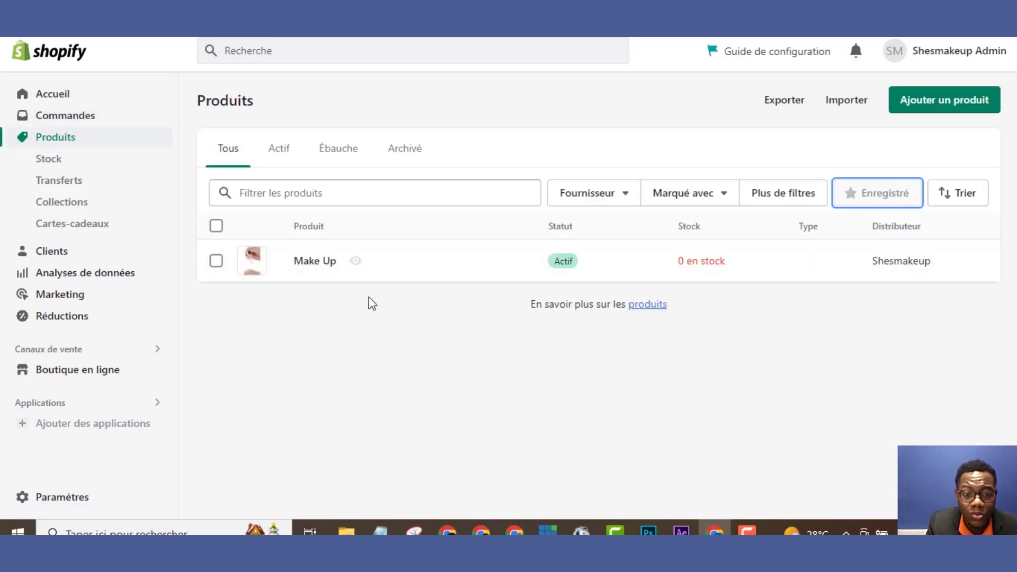
{"action": "left_click", "coordinate": [920, 107]}
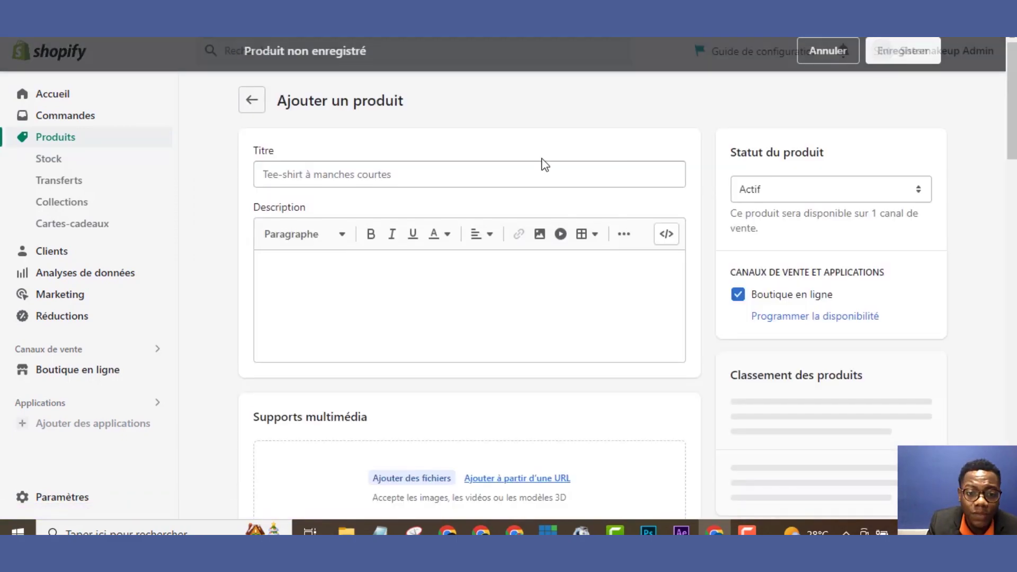
Paste the wig description and title the new product 'Make up 2'
{"action": "type", "text": "Perruque supérieure en cuir chevelu fabriquée à la Machine Perruque de vague d'eau Perruque ondulée Couleur de cheveux: couleur naturelle Densité de cheveux: 150% 180% 200% Taille du capuchon: taille moyenne par défaut (si vous voulez un petit ou un grand capuchon, laissez-nous un message) Couleur de chapeau: brun moyen"}
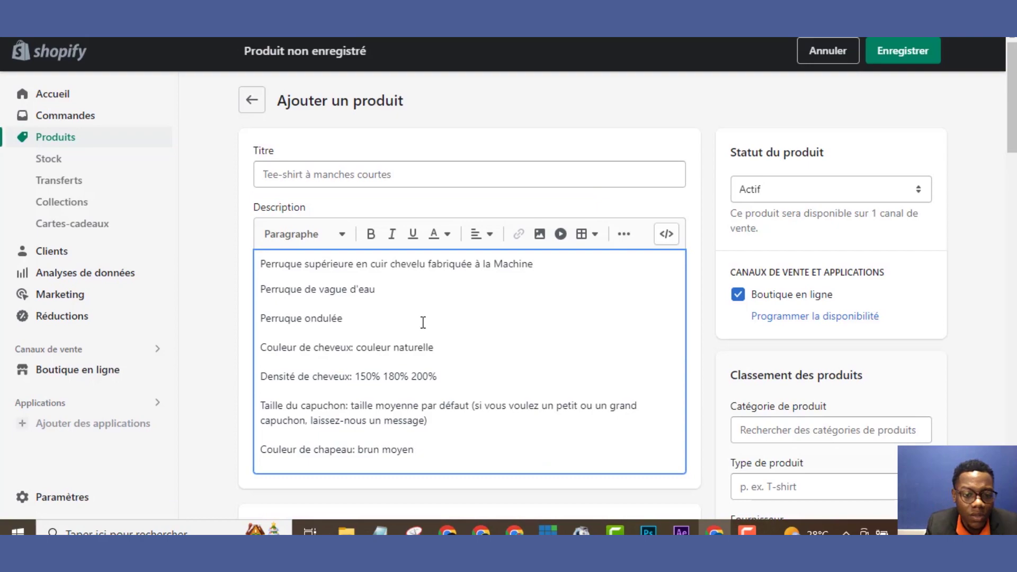
{"action": "left_click", "coordinate": [320, 175]}
{"action": "type", "text": "M"}
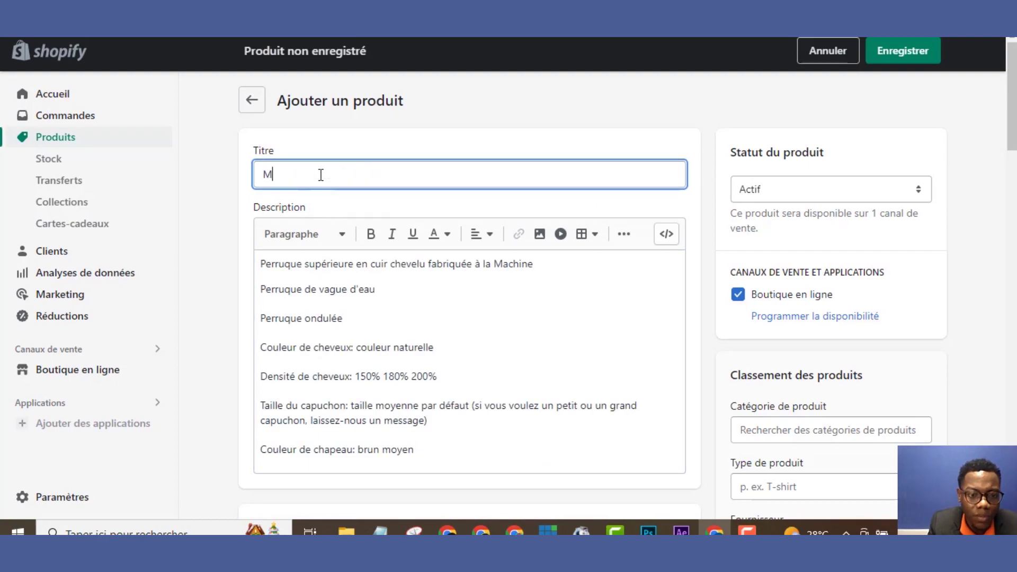
{"action": "type", "text": "ake "}
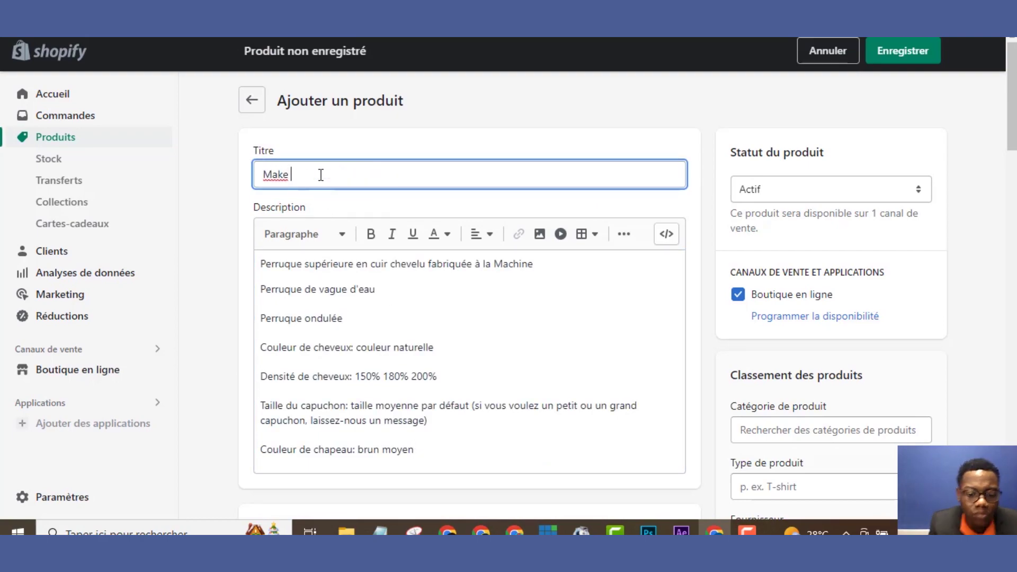
{"action": "type", "text": "up"}
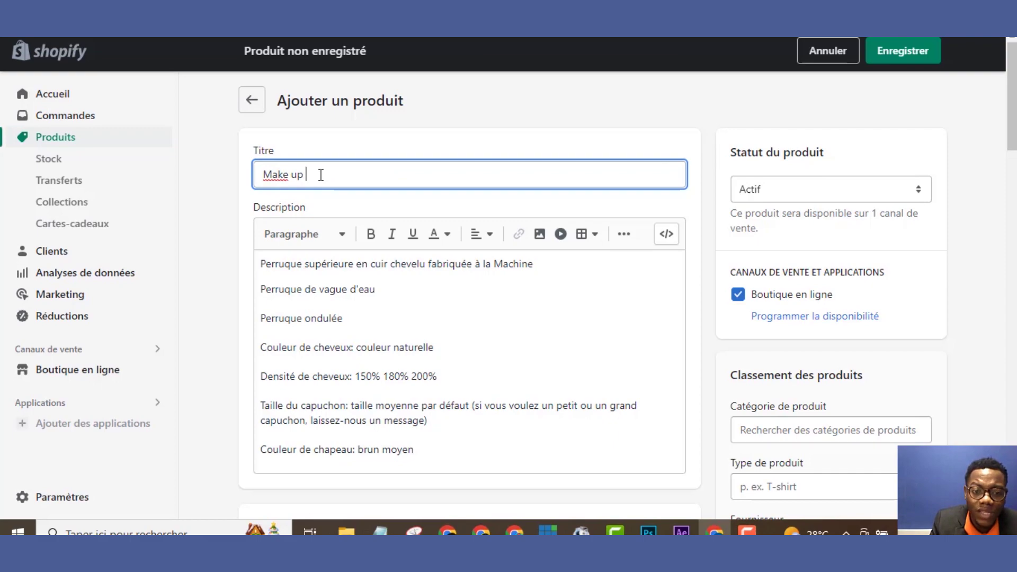
{"action": "type", "text": " 2"}
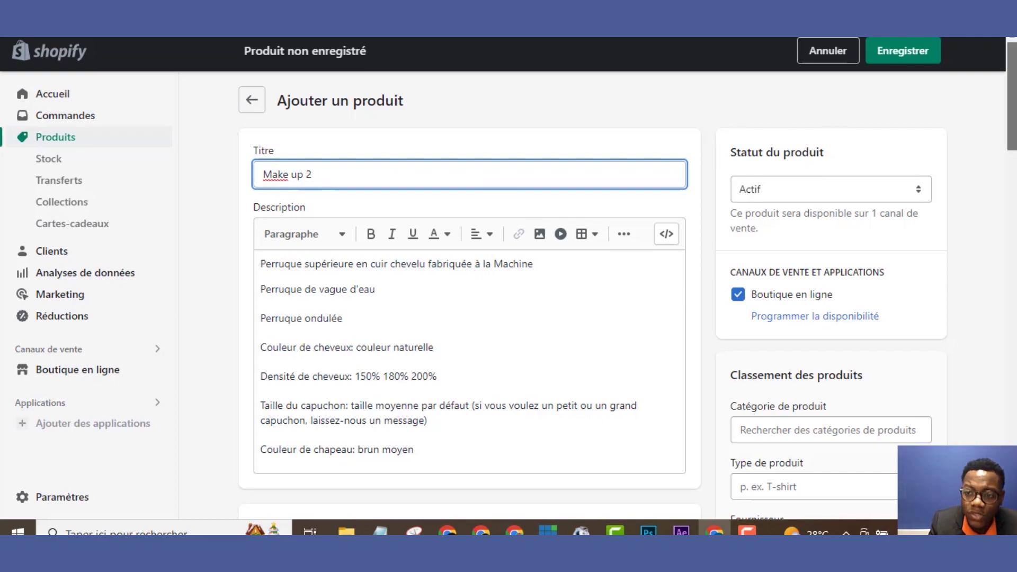
{"action": "scroll", "coordinate": [869, 159], "scroll_direction": "down", "scroll_amount": 5}
{"action": "scroll", "coordinate": [869, 159], "scroll_direction": "up", "scroll_amount": 2}
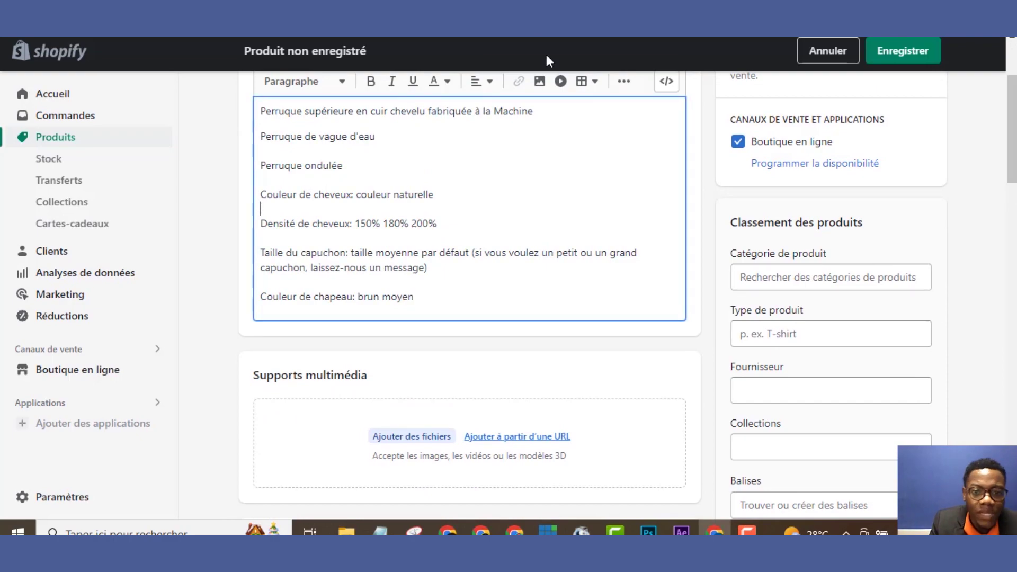
{"action": "left_click", "coordinate": [540, 83]}
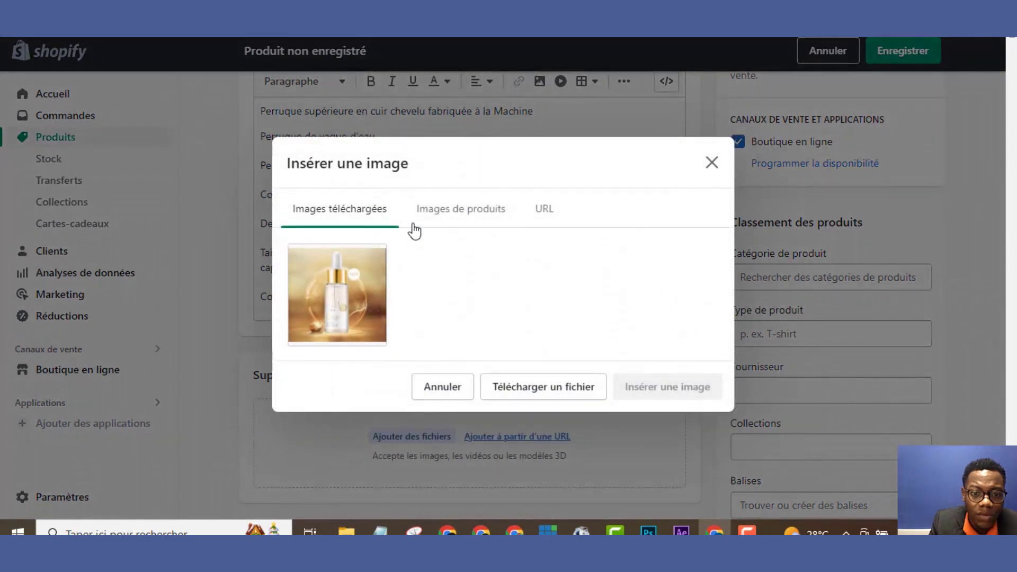
{"action": "left_click", "coordinate": [523, 394]}
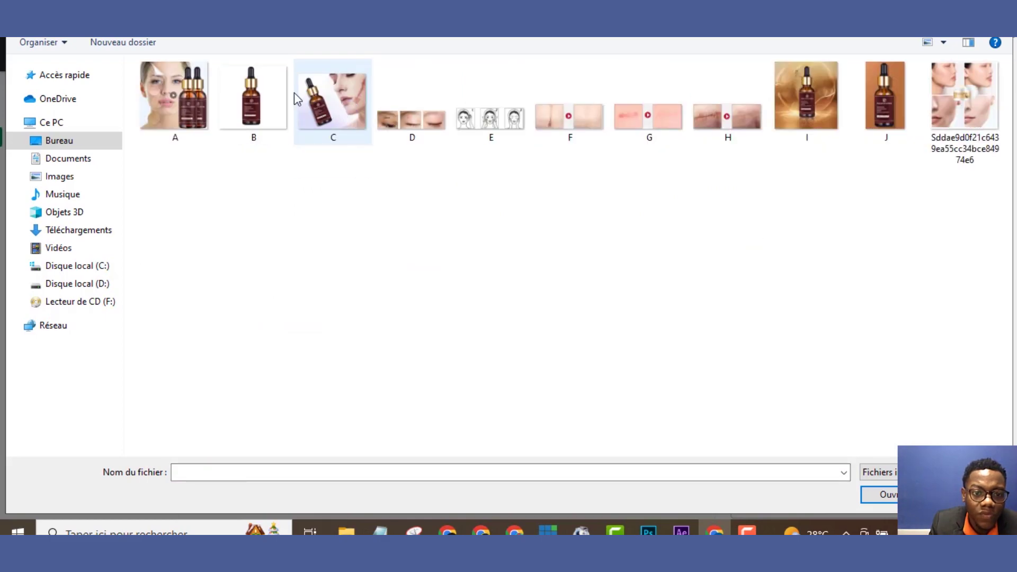
{"action": "left_click", "coordinate": [258, 94]}
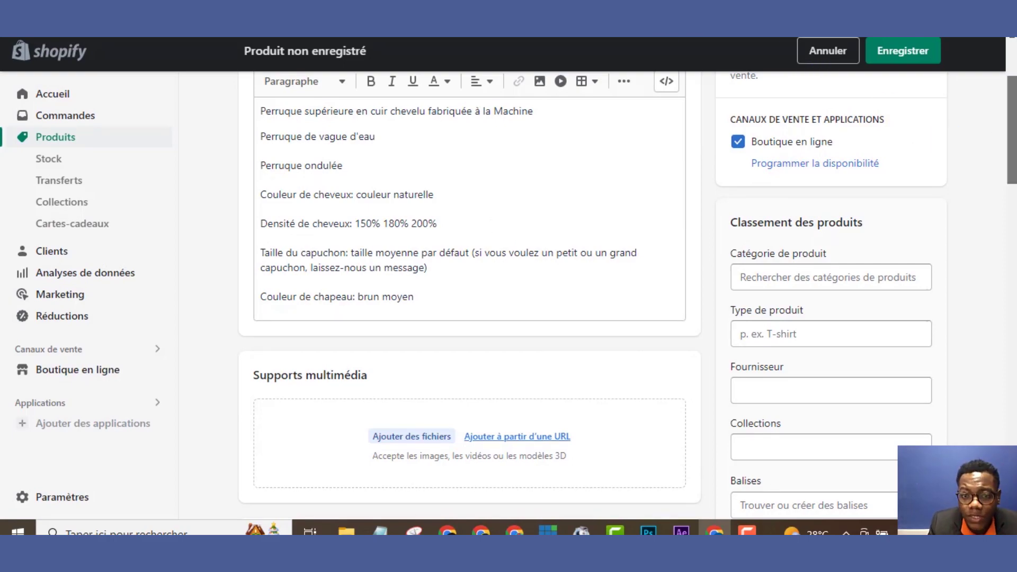
{"action": "left_click_drag", "start_coordinate": [1009, 153], "coordinate": [1011, 223]}
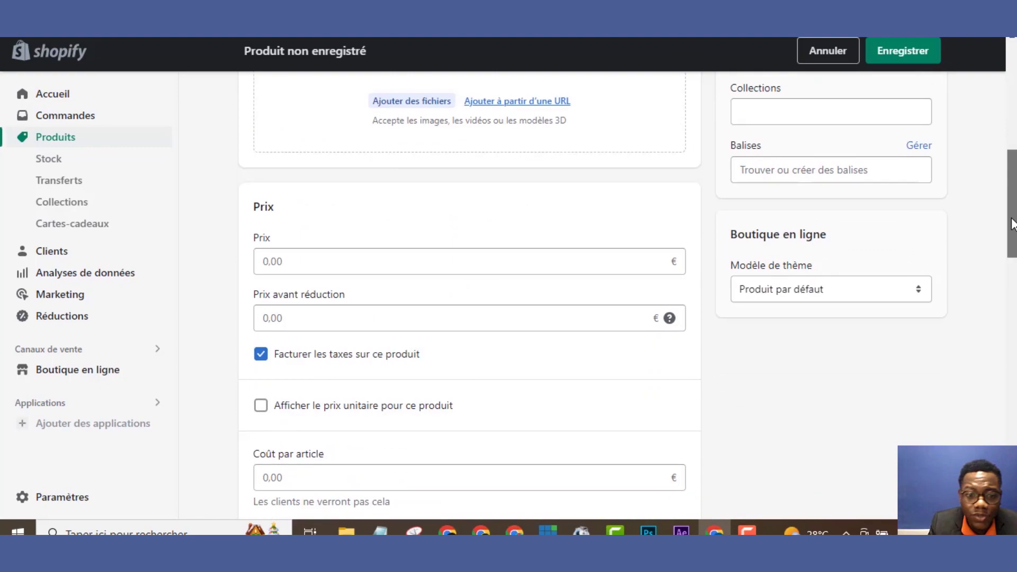
Set the price to 25,00 € with 99,99 € as the before-discount price
{"action": "left_click", "coordinate": [404, 262]}
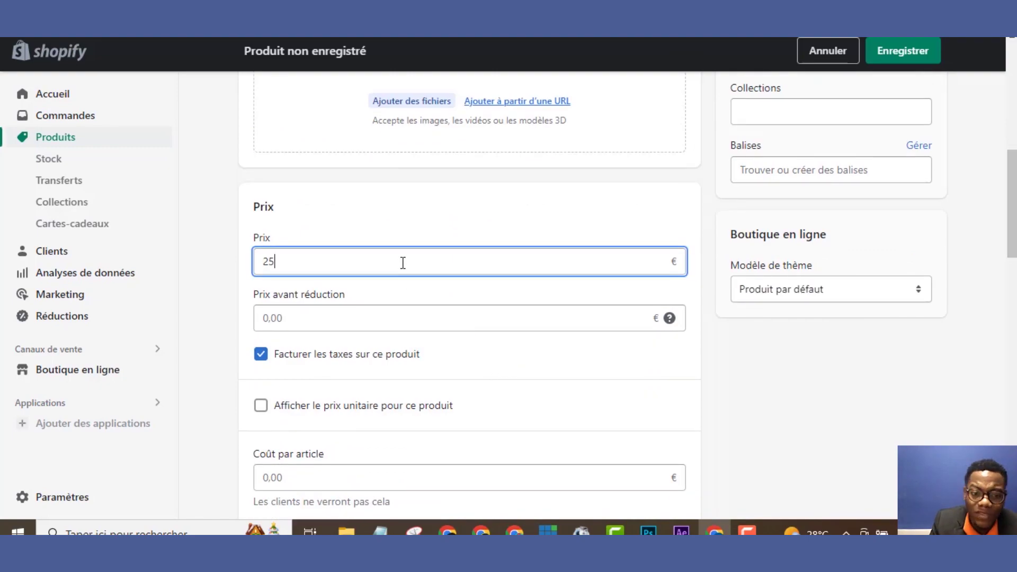
{"action": "left_click", "coordinate": [406, 317]}
{"action": "type", "text": "99,99"}
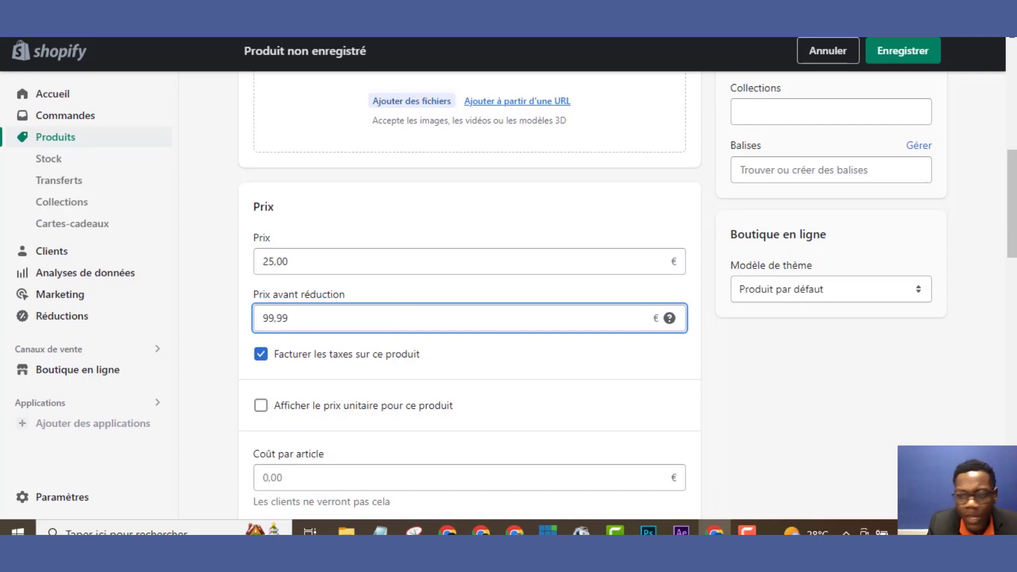
{"action": "scroll", "coordinate": [995, 127], "scroll_direction": "up", "scroll_amount": 10}
{"action": "scroll", "coordinate": [996, 128], "scroll_direction": "down", "scroll_amount": 10}
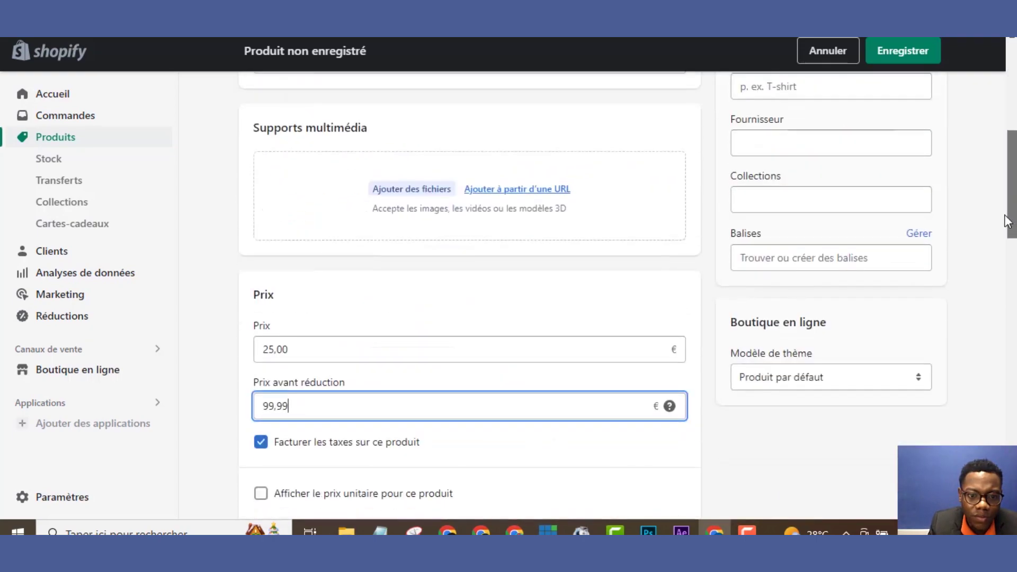
Upload images A–H as the product's media, then return to AliExpress
{"action": "left_click", "coordinate": [434, 191]}
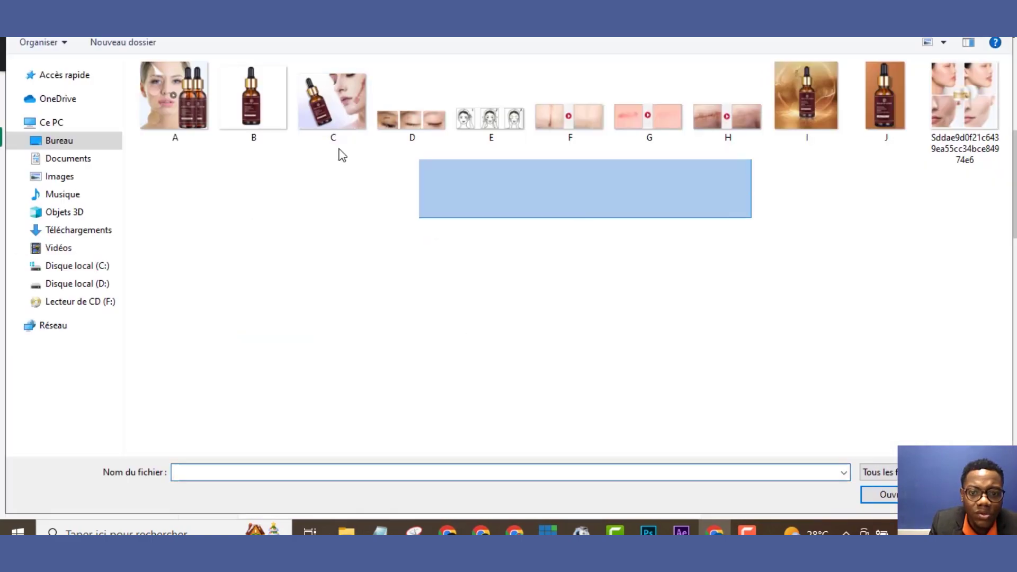
{"action": "left_click_drag", "start_coordinate": [342, 154], "coordinate": [177, 97]}
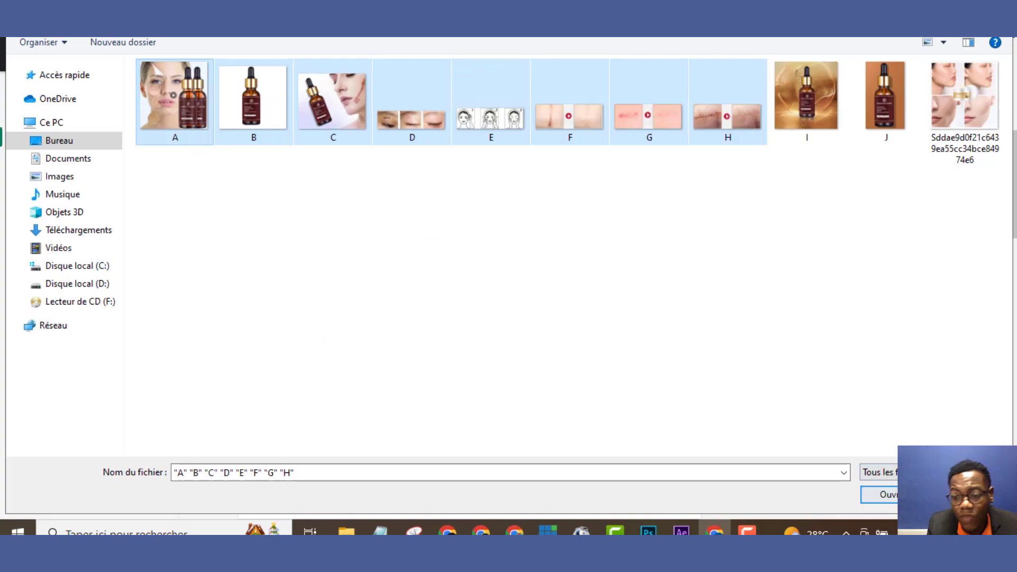
{"action": "left_click", "coordinate": [879, 495]}
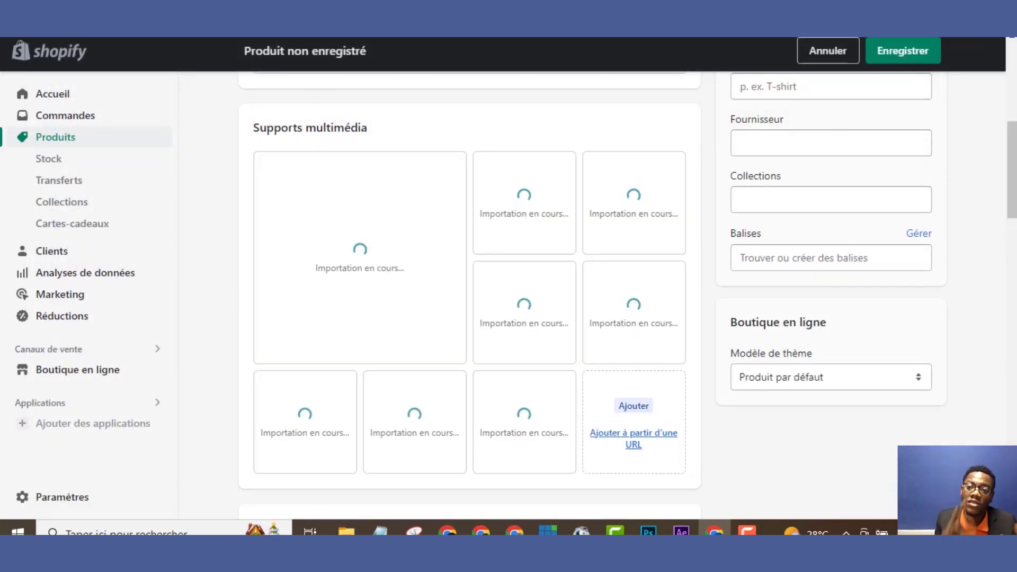
{"action": "key", "text": "ctrl+Tab"}
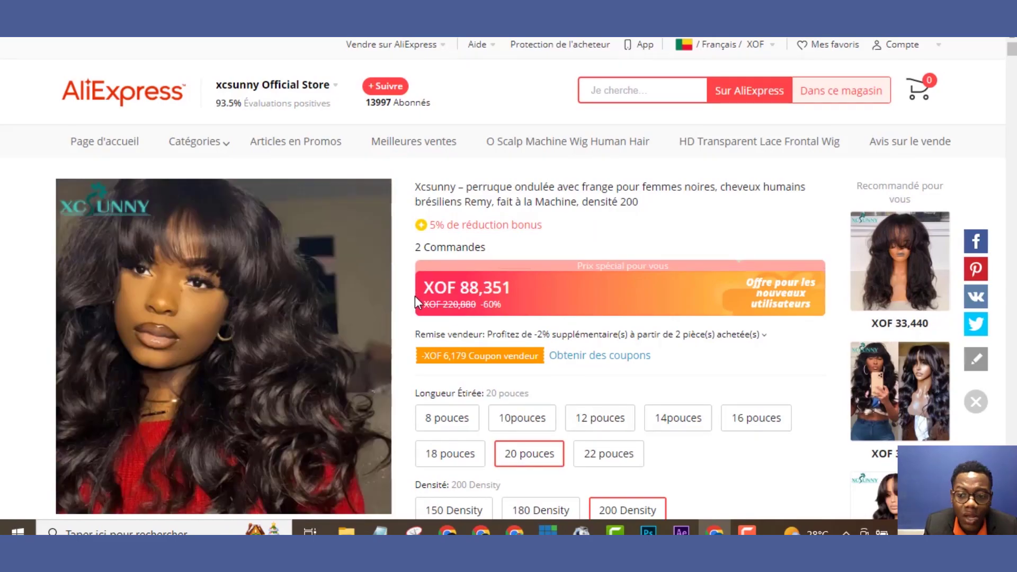
Look over the AliExpress wavy wig listing, then return to the Shopify draft
{"action": "mouse_move", "coordinate": [1012, 48]}
{"action": "left_mouse_down"}
{"action": "mouse_move", "coordinate": [1012, 290]}
{"action": "mouse_move", "coordinate": [1012, 49]}
{"action": "left_mouse_up"}
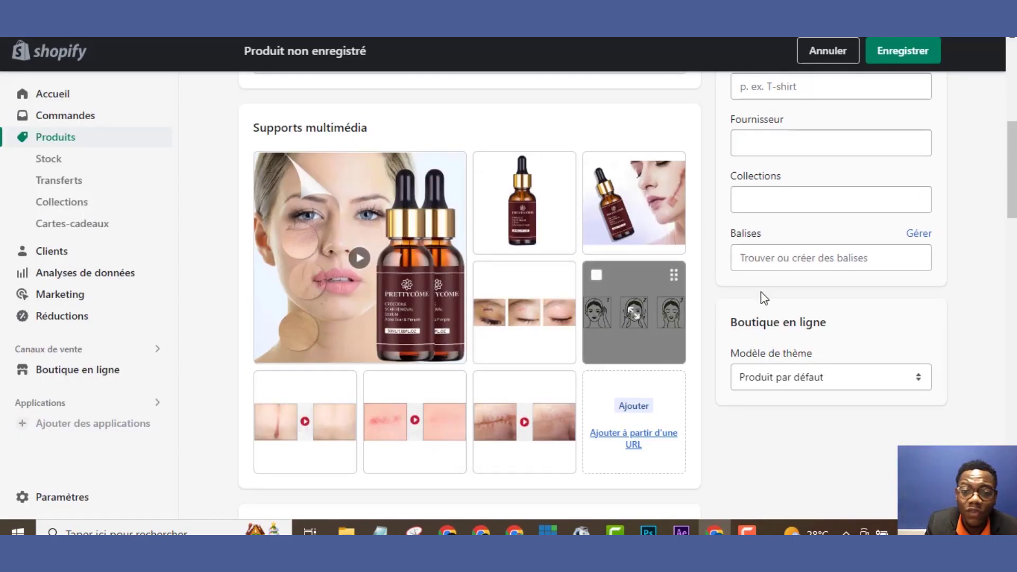
Add an empty line after 'couleur naturelle' in the Make up 2 description
{"action": "left_click_drag", "start_coordinate": [1001, 211], "coordinate": [1001, 143]}
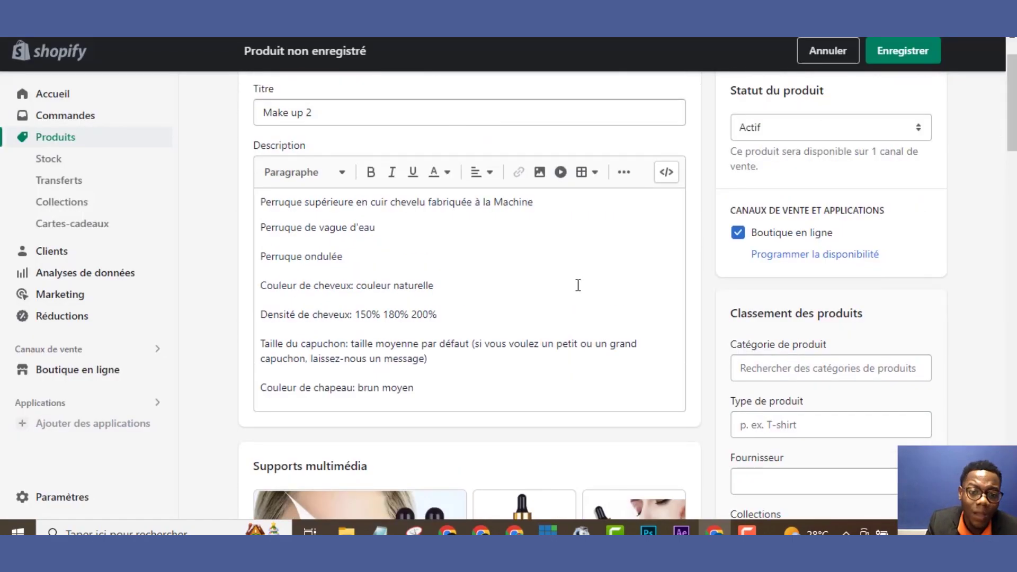
{"action": "left_click", "coordinate": [472, 280]}
{"action": "key", "text": "Return"}
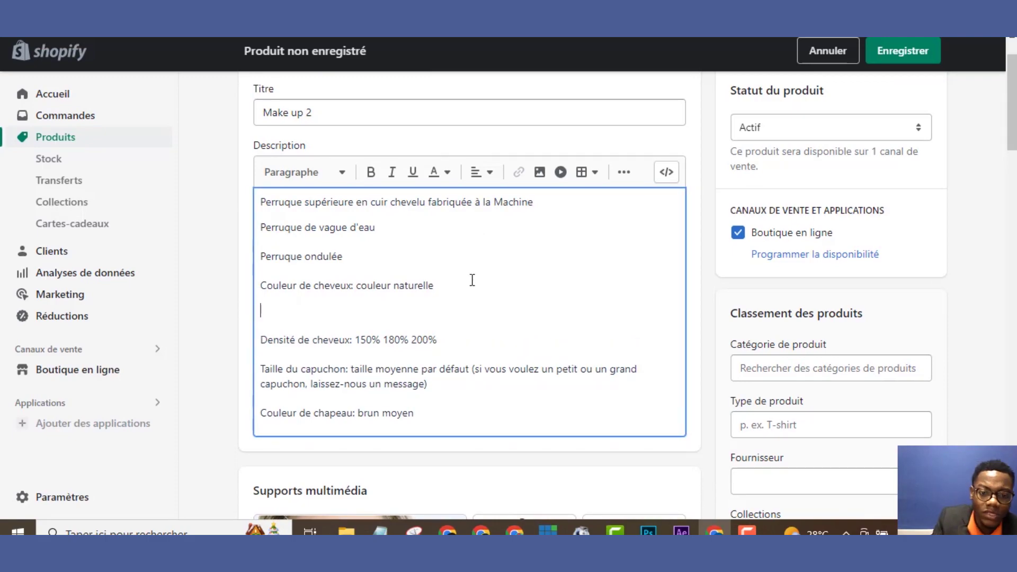
Upload image C, insert the serum photo into the description, and save the product
{"action": "left_click", "coordinate": [539, 174]}
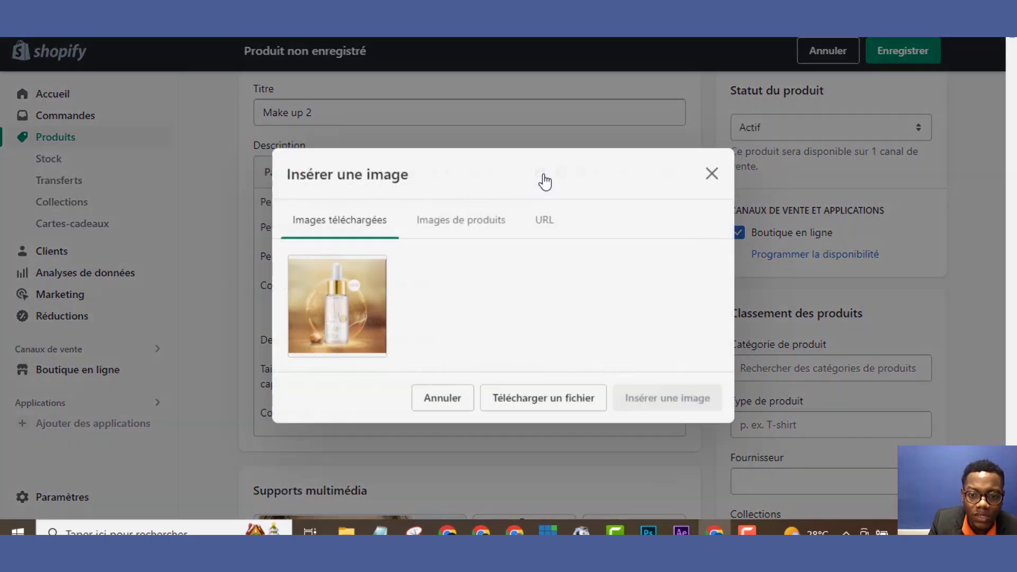
{"action": "left_click", "coordinate": [448, 216]}
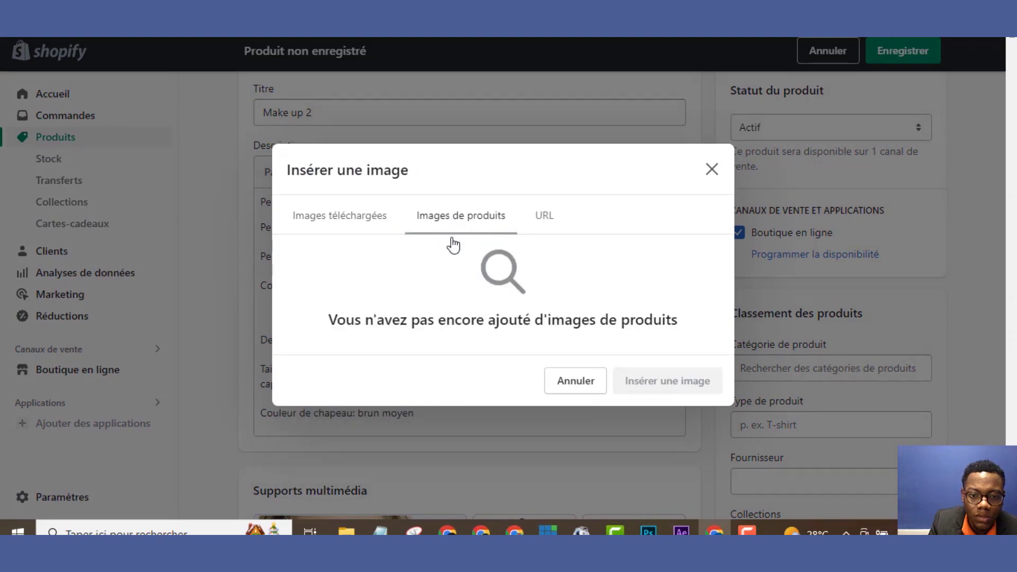
{"action": "left_click", "coordinate": [378, 231]}
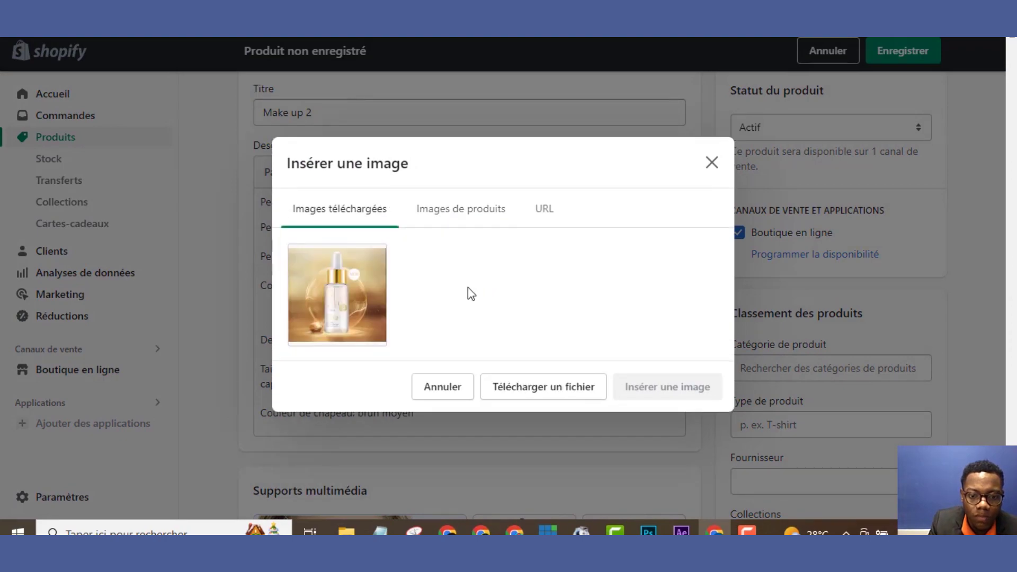
{"action": "left_click", "coordinate": [514, 389]}
{"action": "double_click", "coordinate": [331, 114]}
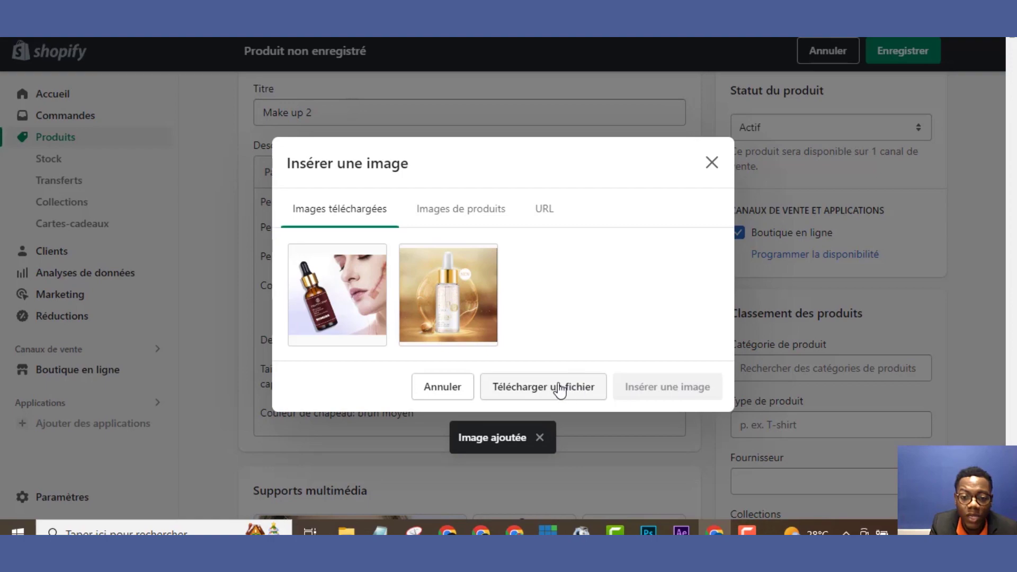
{"action": "left_click", "coordinate": [376, 293]}
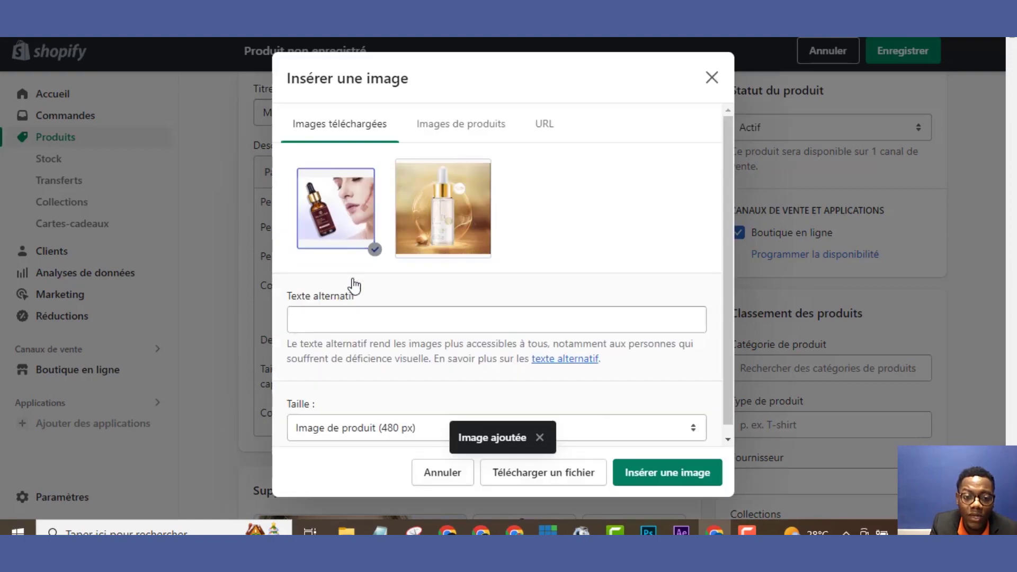
{"action": "left_click", "coordinate": [655, 472]}
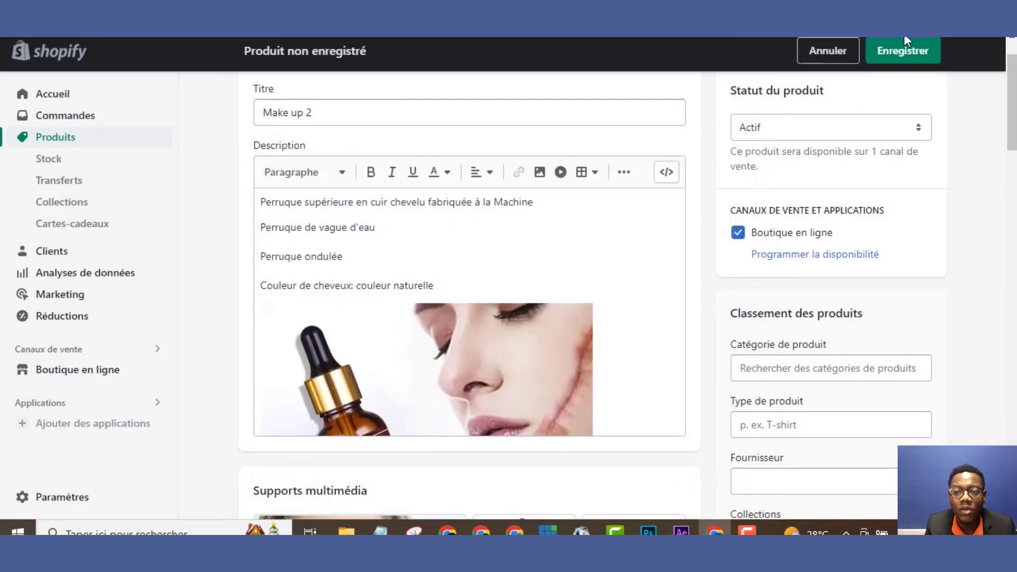
{"action": "left_click", "coordinate": [904, 53]}
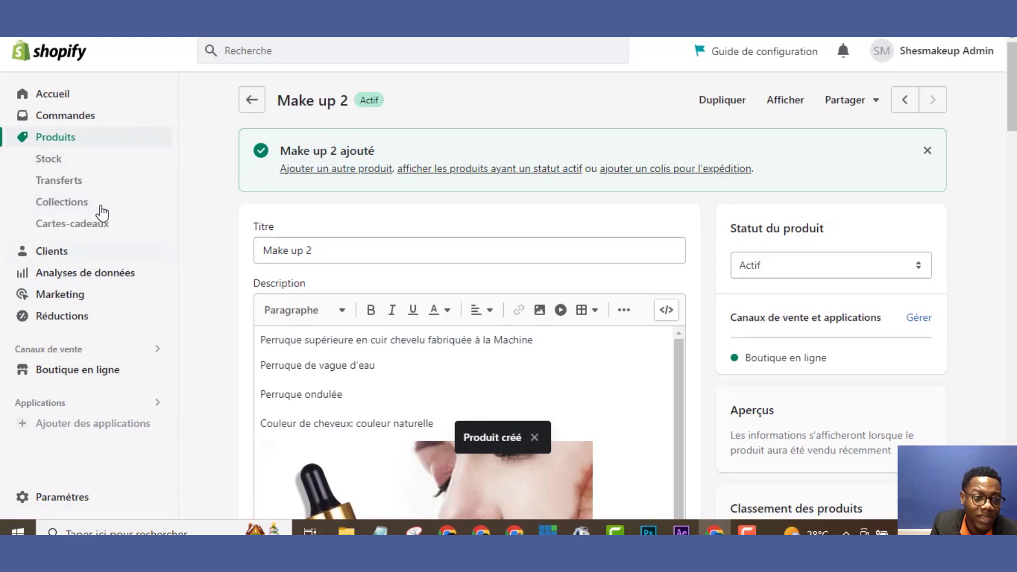
Start a new product with the wig description and a blank line after 'couleur naturelle'
{"action": "left_click", "coordinate": [79, 140]}
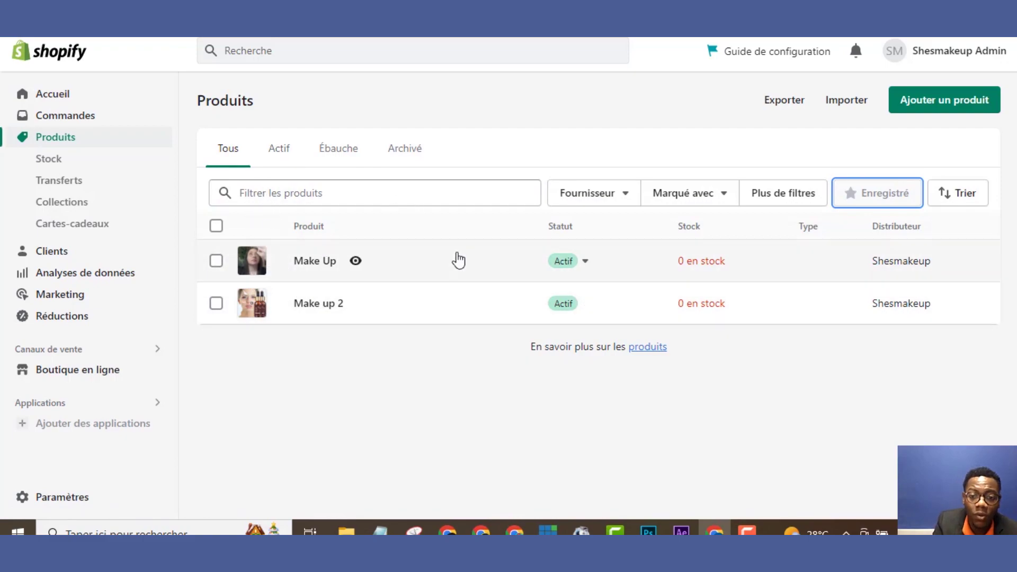
{"action": "left_click", "coordinate": [919, 106]}
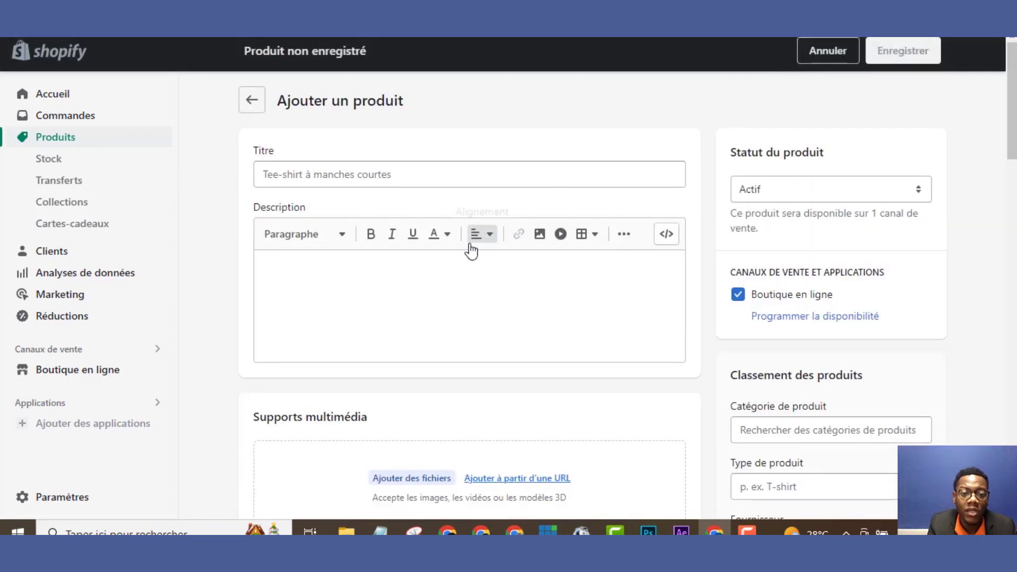
{"action": "left_click", "coordinate": [431, 281]}
{"action": "type", "text": "Perruque supérieure en cuir chevelu fabriquée à la Machine Perruque de vague d'eau Perruque ondulée Couleur de cheveux: couleur naturelle Densité de cheveux: 150% 180% 200% Taille du capuchon: taille moyenne par défaut (si vous voulez un petit ou un grand capuchon, laissez-nous un message) Couleur de chapeau: brun moyen"}
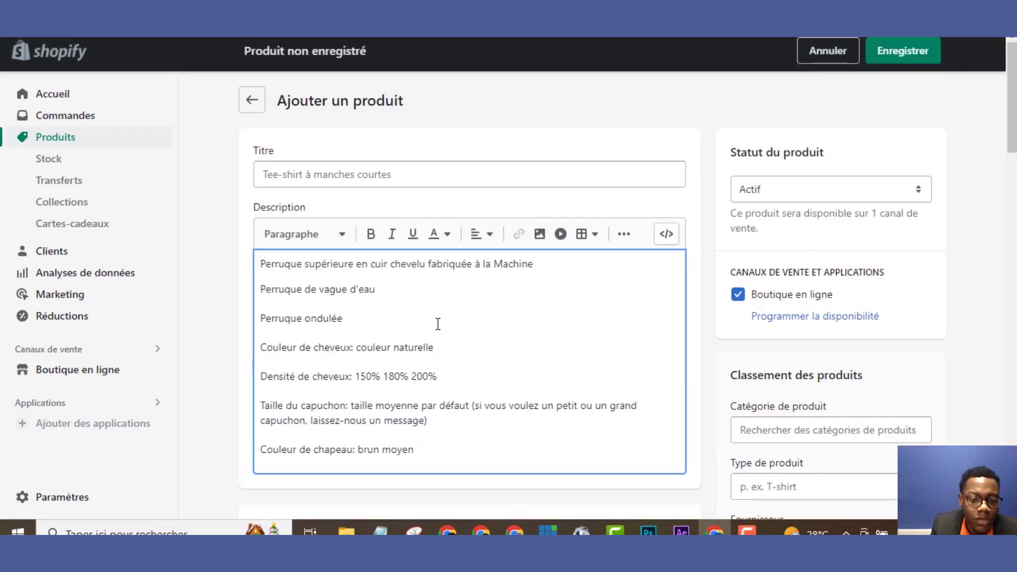
{"action": "left_click", "coordinate": [453, 345]}
{"action": "key", "text": "Return"}
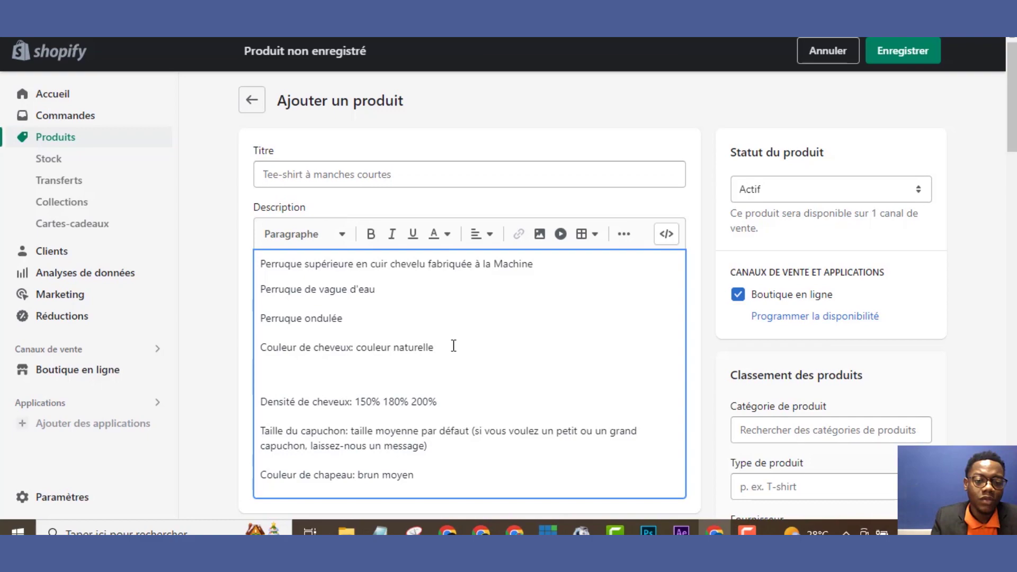
Title the product 'Make Up 3', then cancel a video insert in the description
{"action": "left_click", "coordinate": [391, 181]}
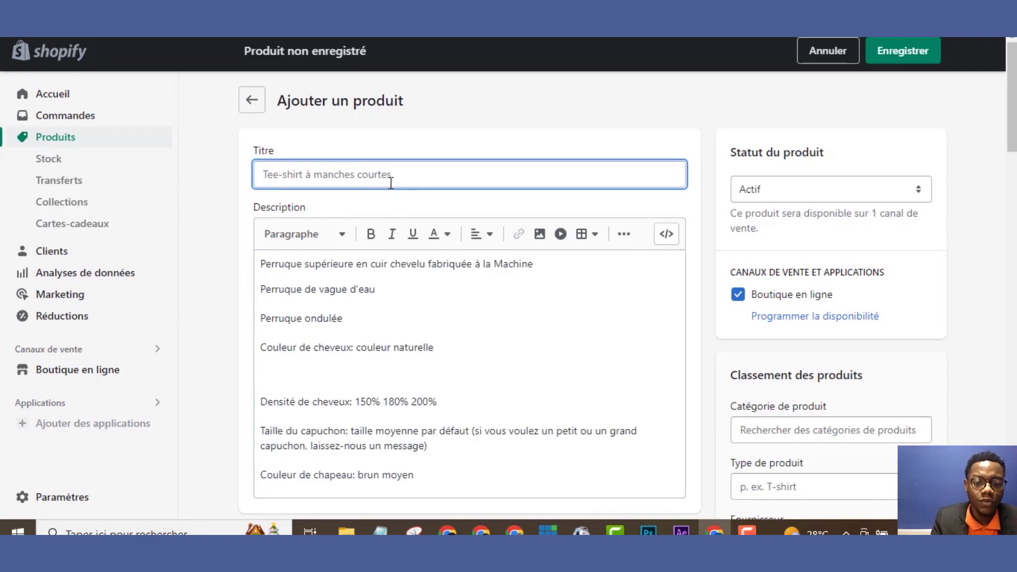
{"action": "type", "text": "Make Up 3"}
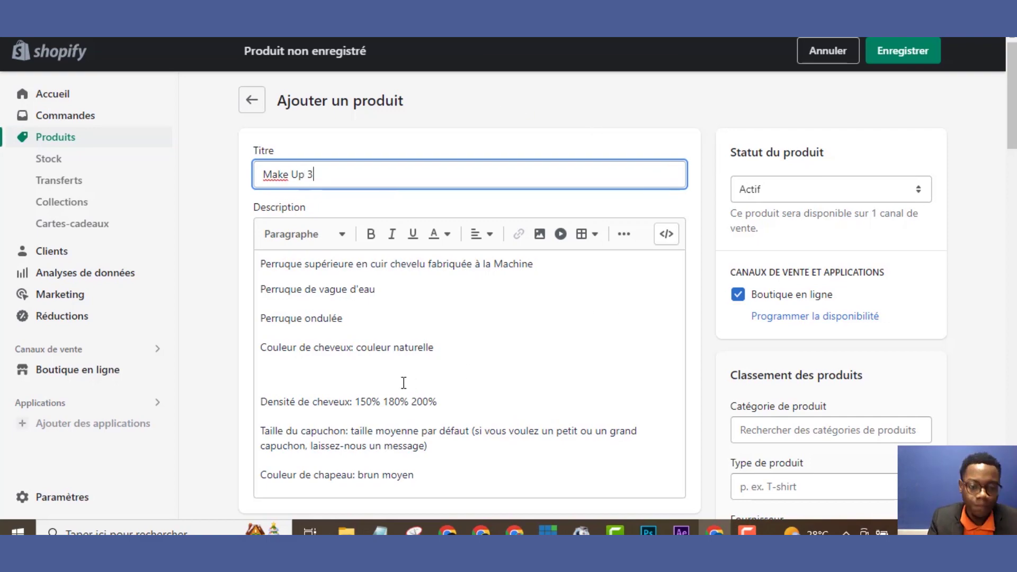
{"action": "left_click", "coordinate": [322, 379]}
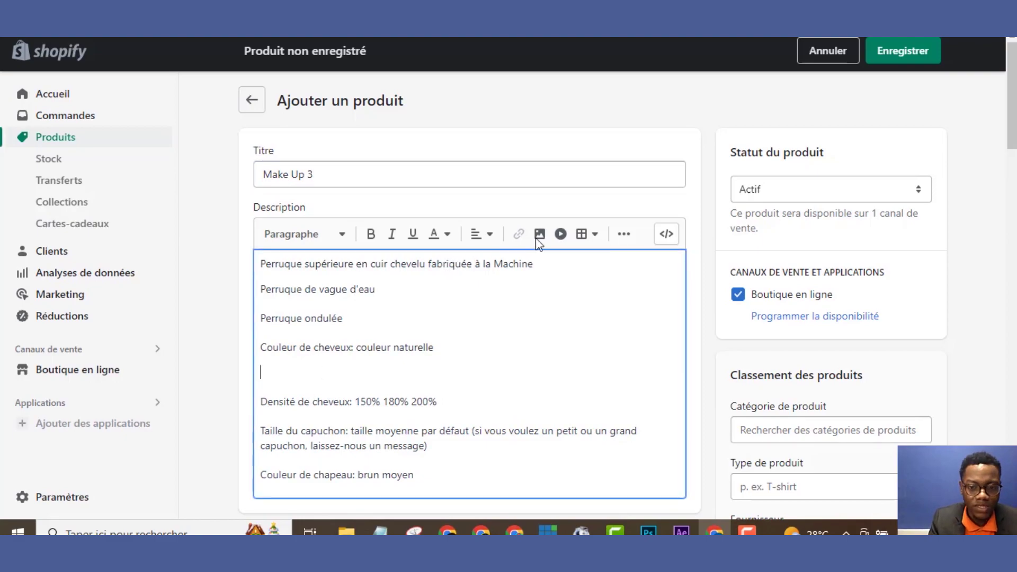
{"action": "left_click", "coordinate": [559, 234]}
{"action": "left_click", "coordinate": [711, 167]}
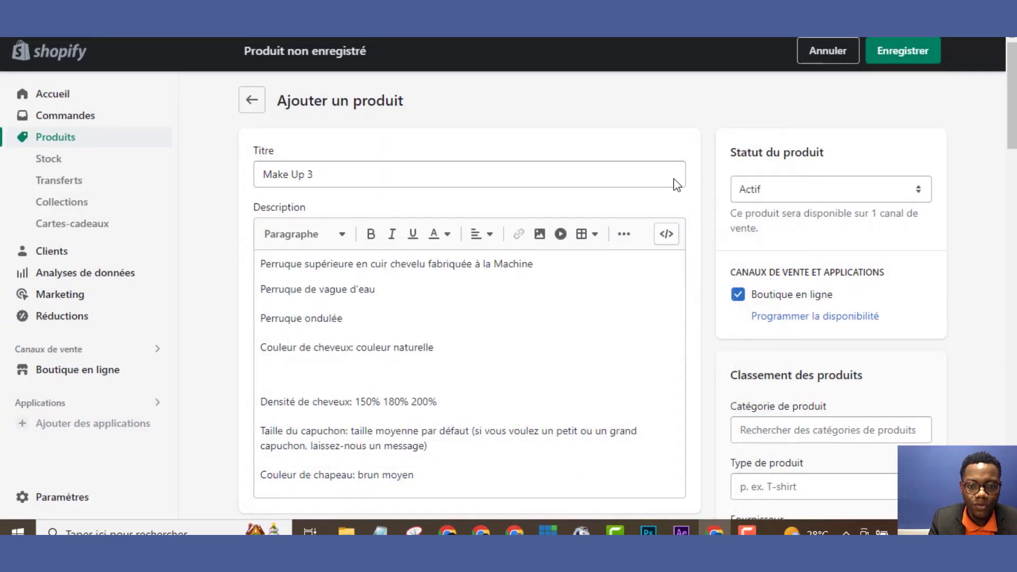
Upload image 6 from PRODUITS 3 and insert the French Snail jar photo into the description
{"action": "left_click", "coordinate": [540, 234]}
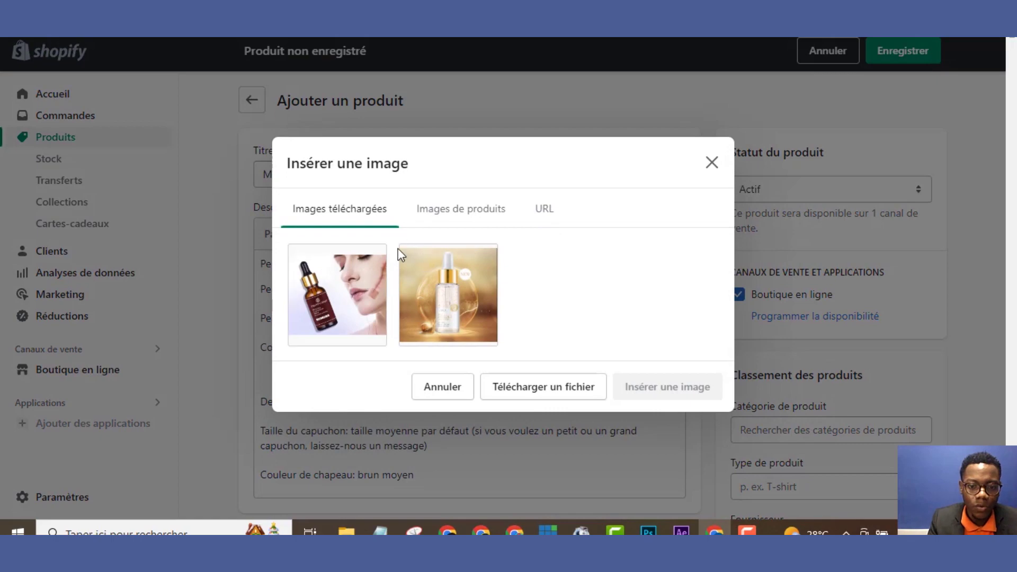
{"action": "left_click", "coordinate": [523, 386]}
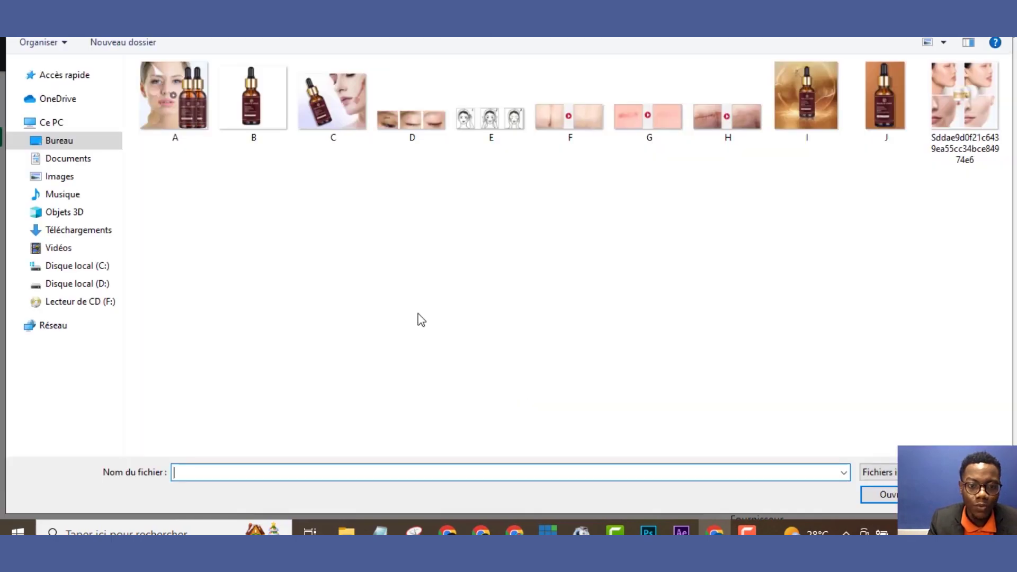
{"action": "key", "text": "BackSpace"}
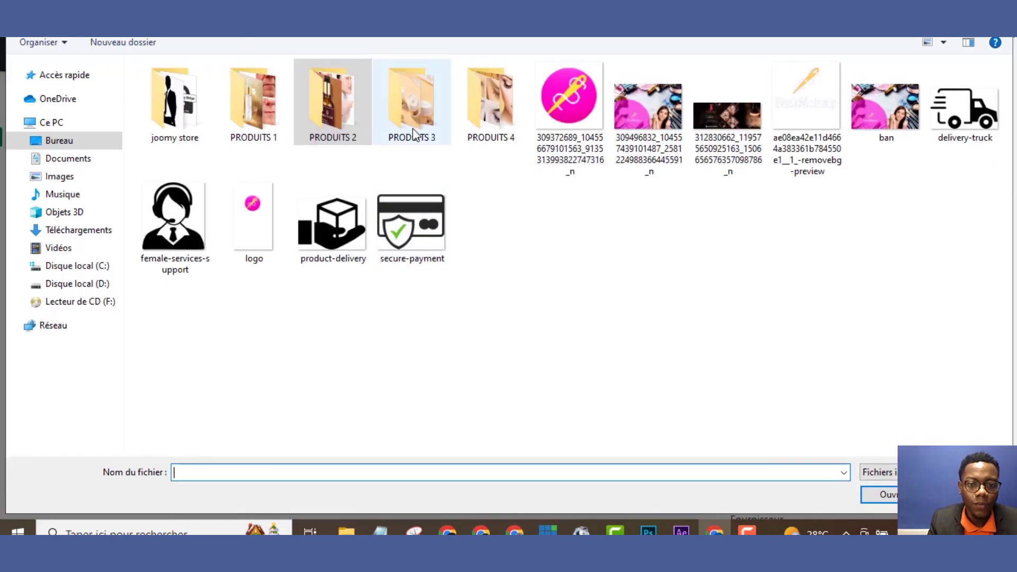
{"action": "double_click", "coordinate": [413, 132]}
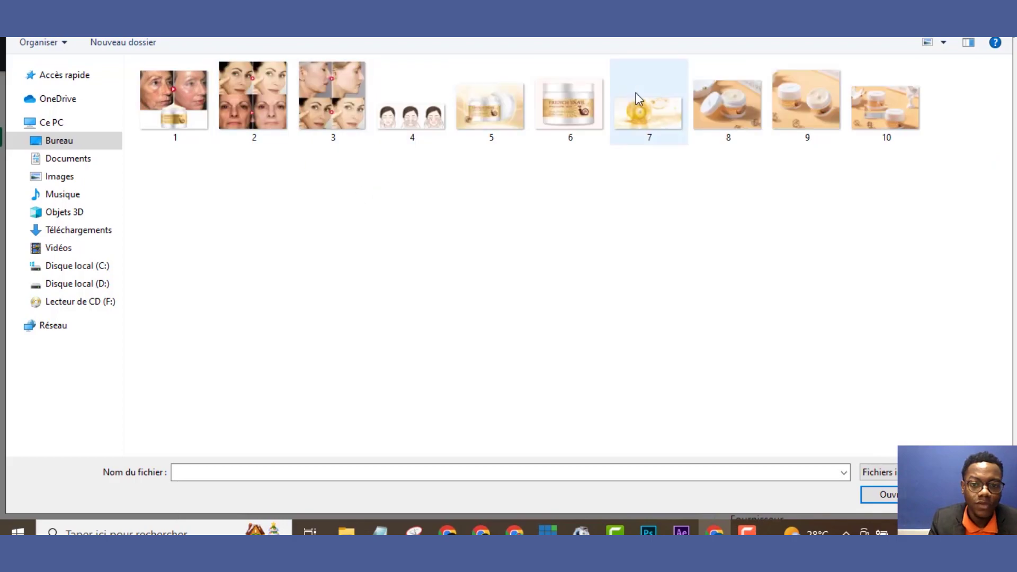
{"action": "double_click", "coordinate": [579, 109]}
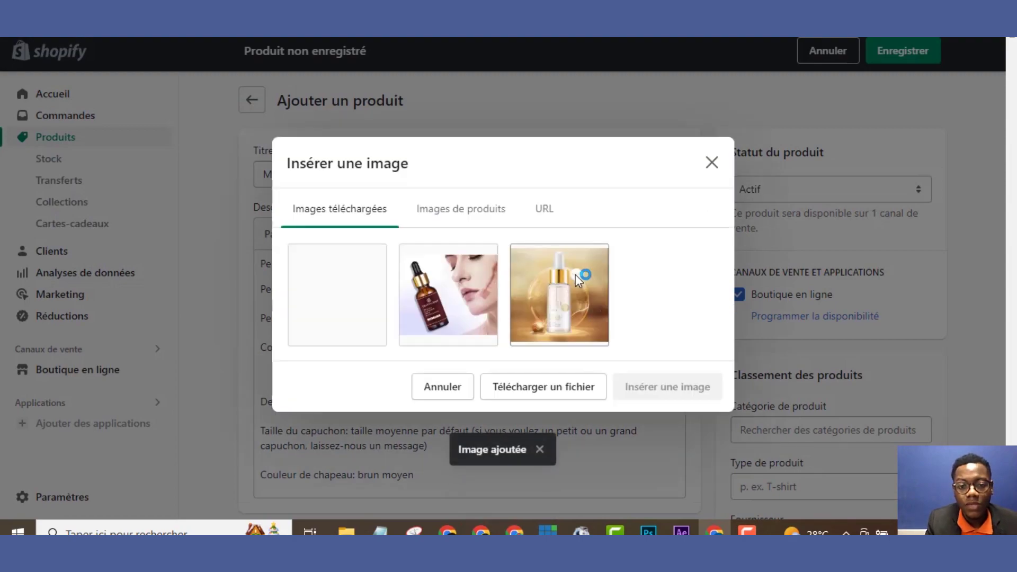
{"action": "left_click", "coordinate": [344, 288]}
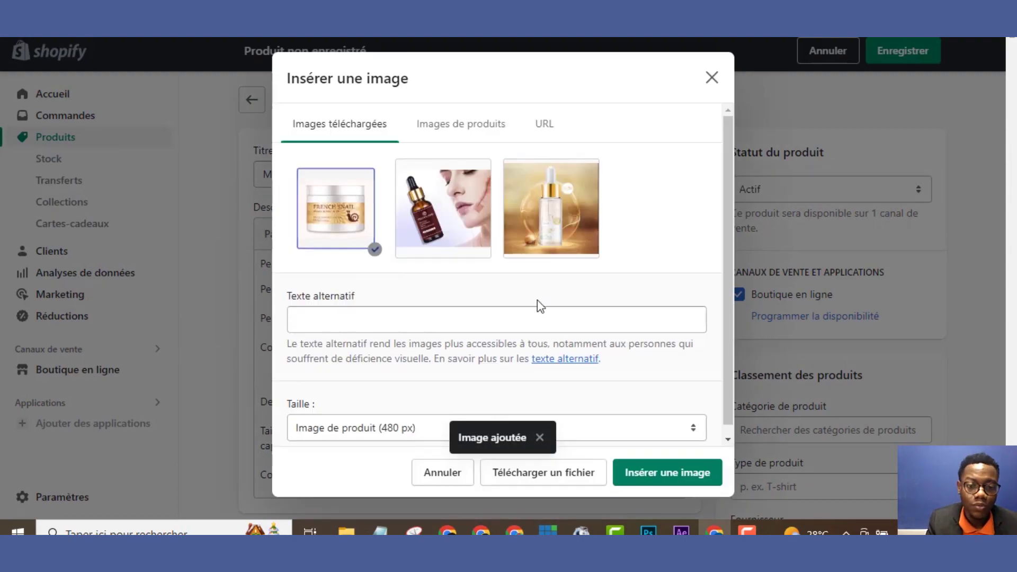
{"action": "left_click", "coordinate": [682, 472]}
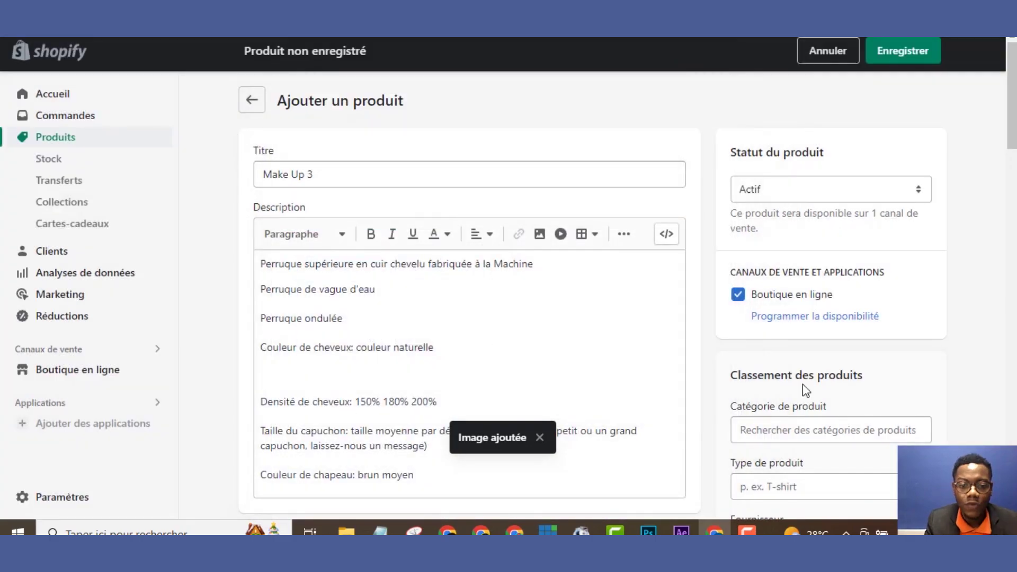
Upload images 2 to 10 as Make Up 3's product media
{"action": "scroll", "coordinate": [700, 202], "scroll_direction": "down", "scroll_amount": 10}
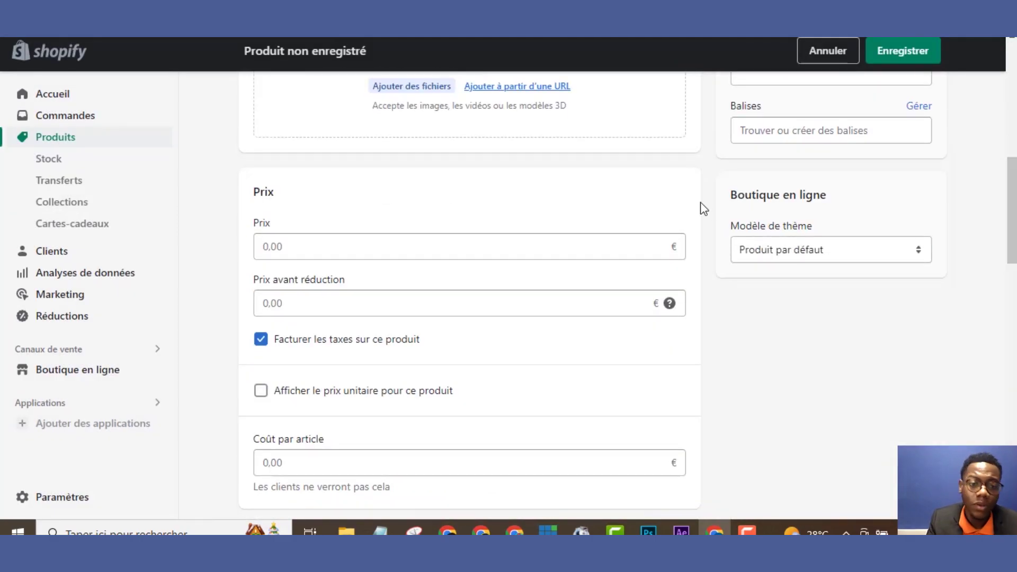
{"action": "left_click", "coordinate": [426, 96]}
{"action": "left_click_drag", "start_coordinate": [936, 114], "coordinate": [241, 136]}
{"action": "left_click", "coordinate": [881, 495]}
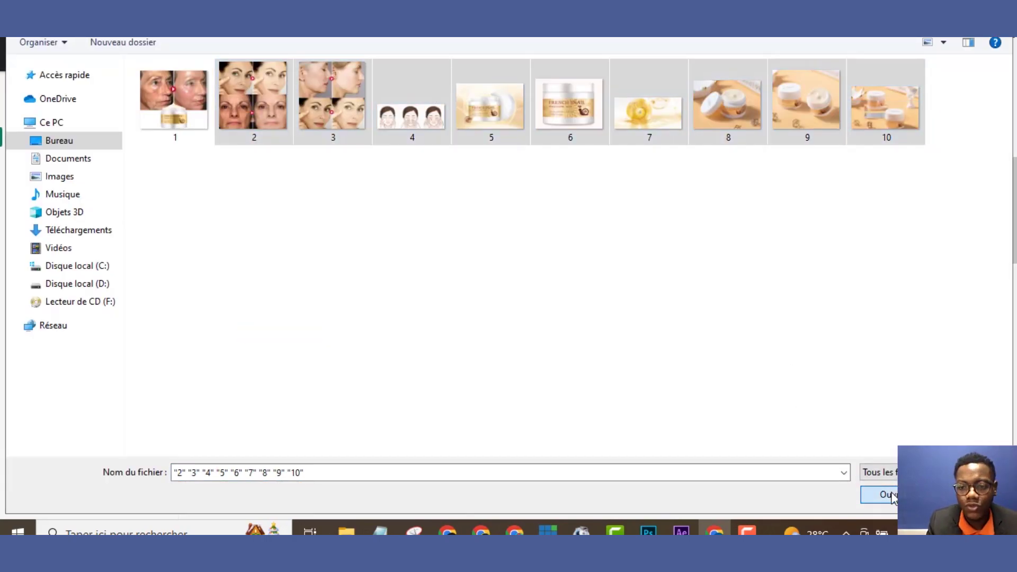
Set the price to 25,00 € with 99,99 € as the before-discount price
{"action": "scroll", "coordinate": [1001, 297], "scroll_direction": "down", "scroll_amount": 5}
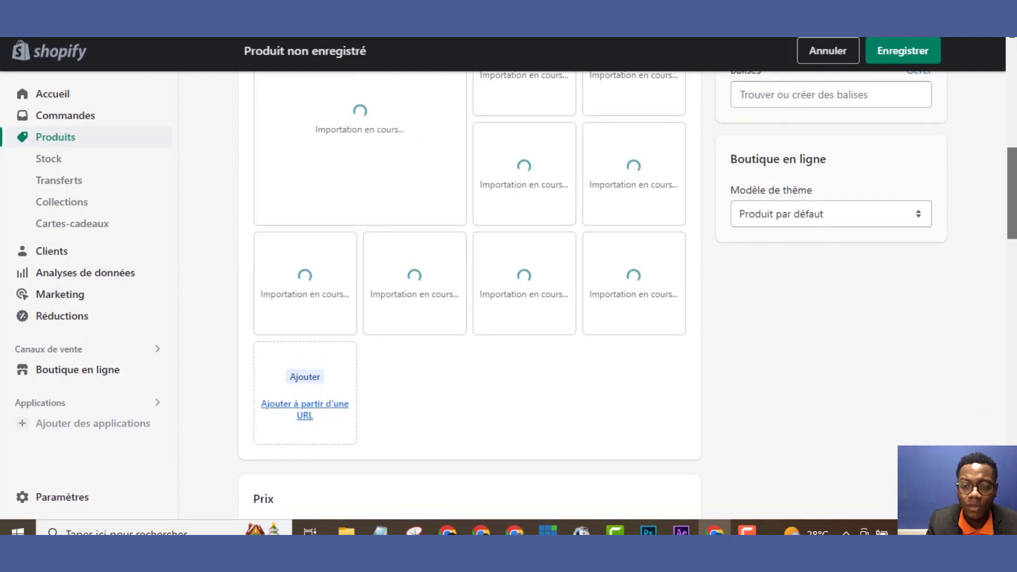
{"action": "scroll", "coordinate": [1013, 244], "scroll_direction": "down", "scroll_amount": 1}
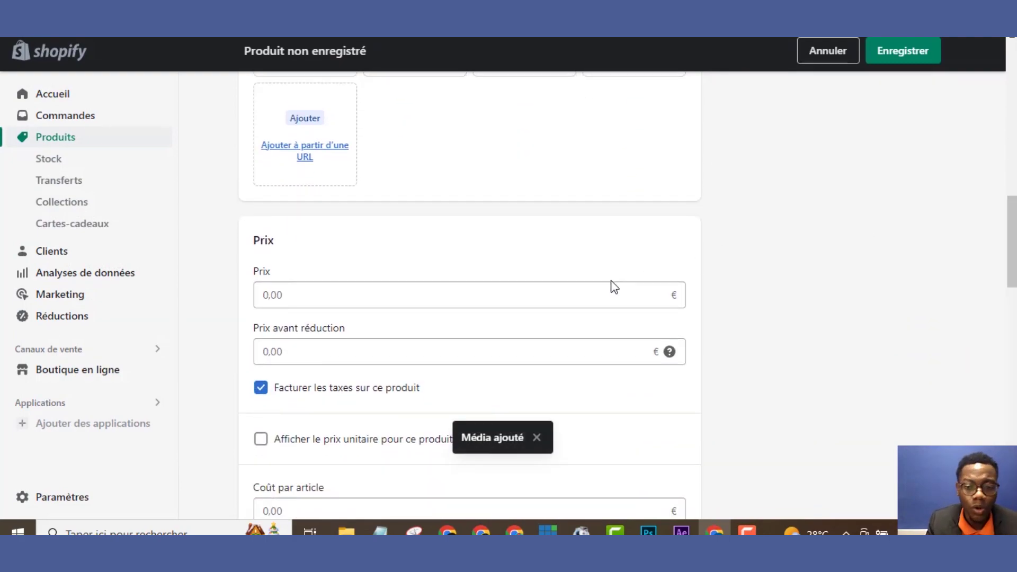
{"action": "left_click", "coordinate": [611, 297]}
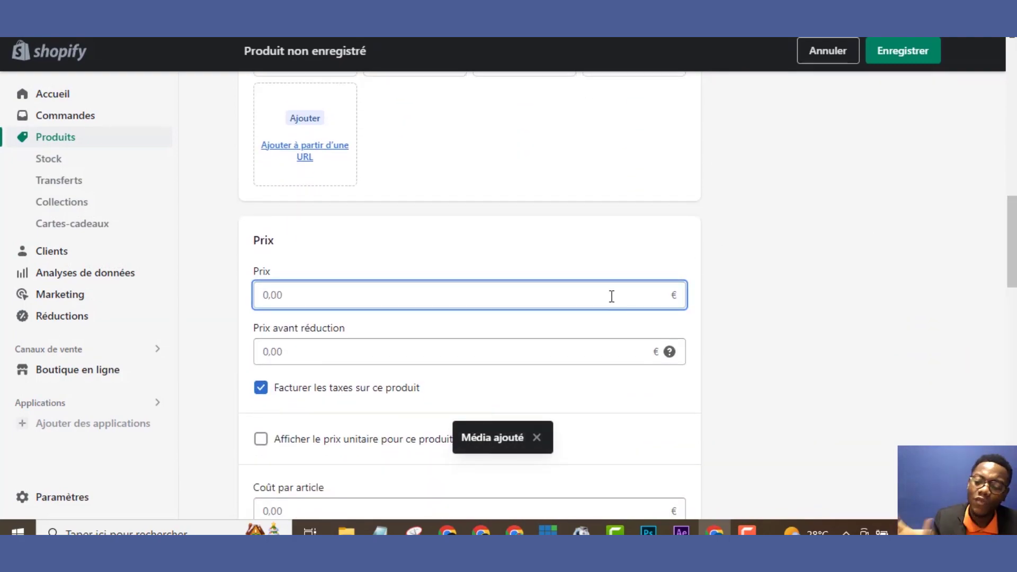
{"action": "type", "text": "25,00"}
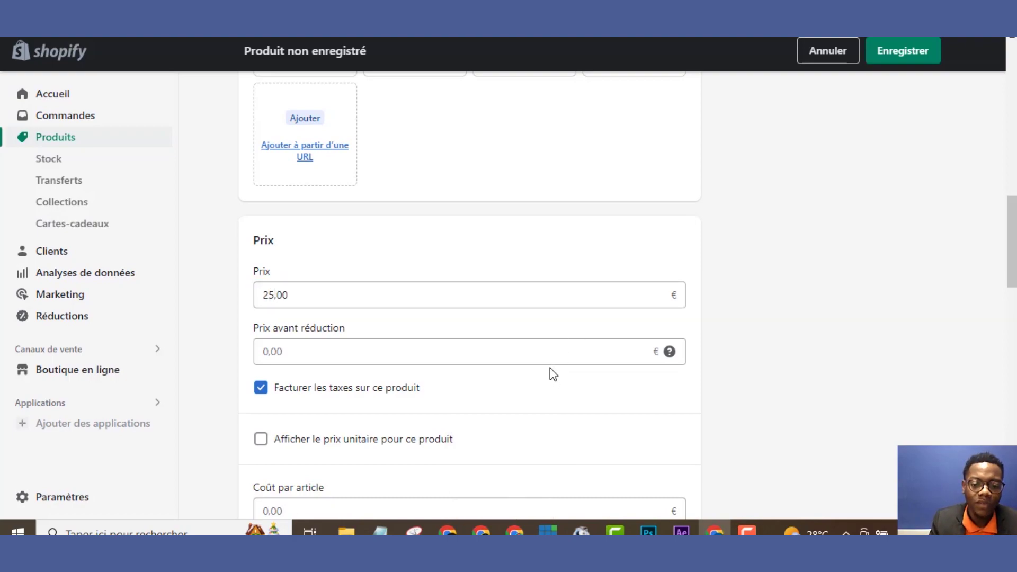
{"action": "left_click", "coordinate": [550, 363]}
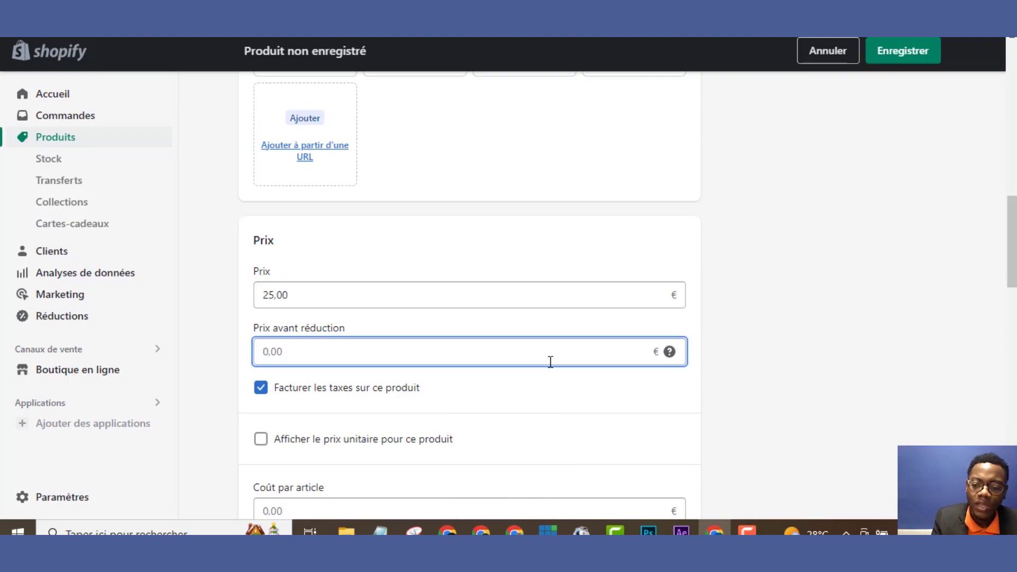
{"action": "type", "text": "99,99"}
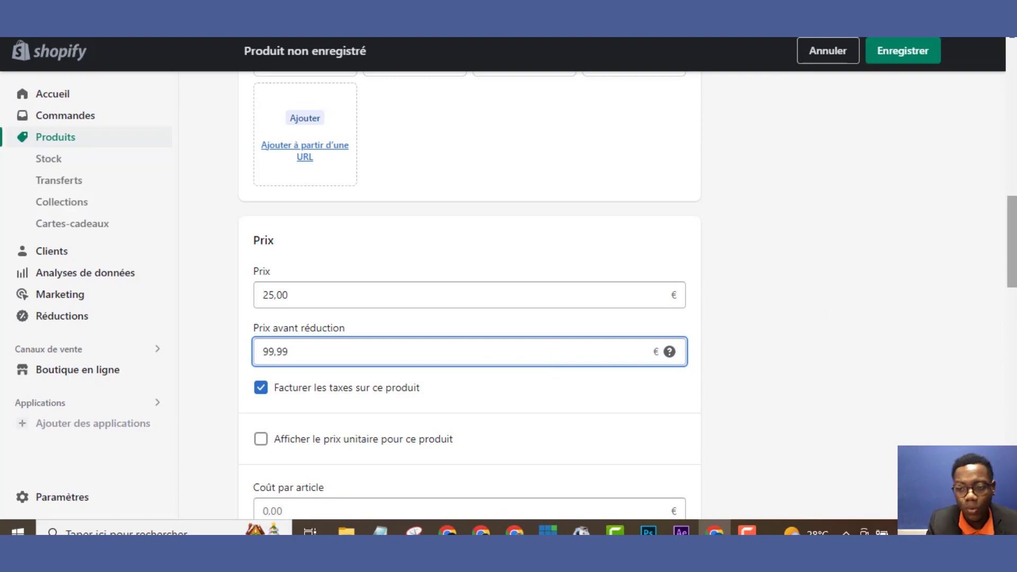
{"action": "left_click_drag", "start_coordinate": [1011, 220], "coordinate": [983, 63]}
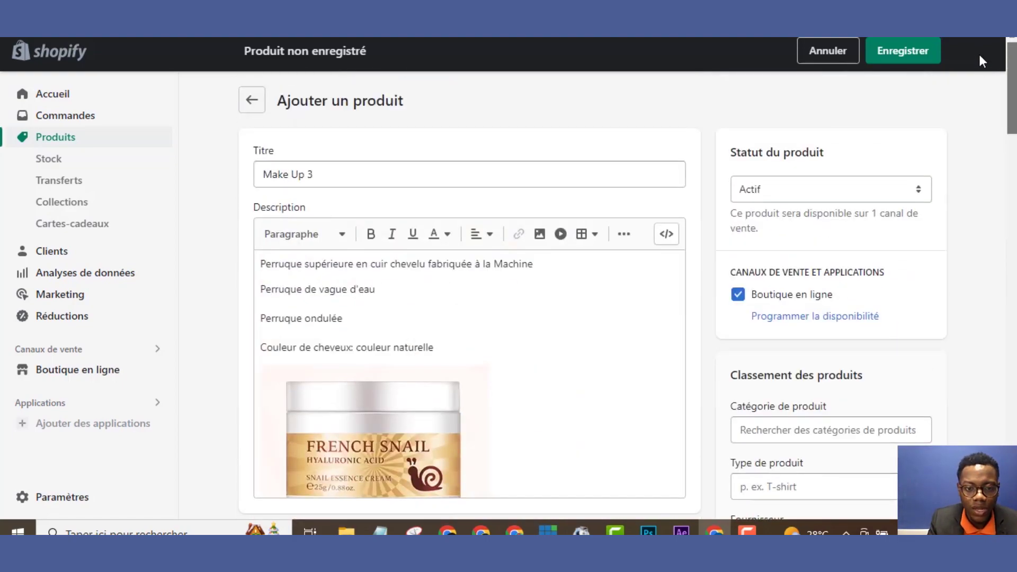
Save Make Up 3 and start adding another new product
{"action": "left_click", "coordinate": [930, 47]}
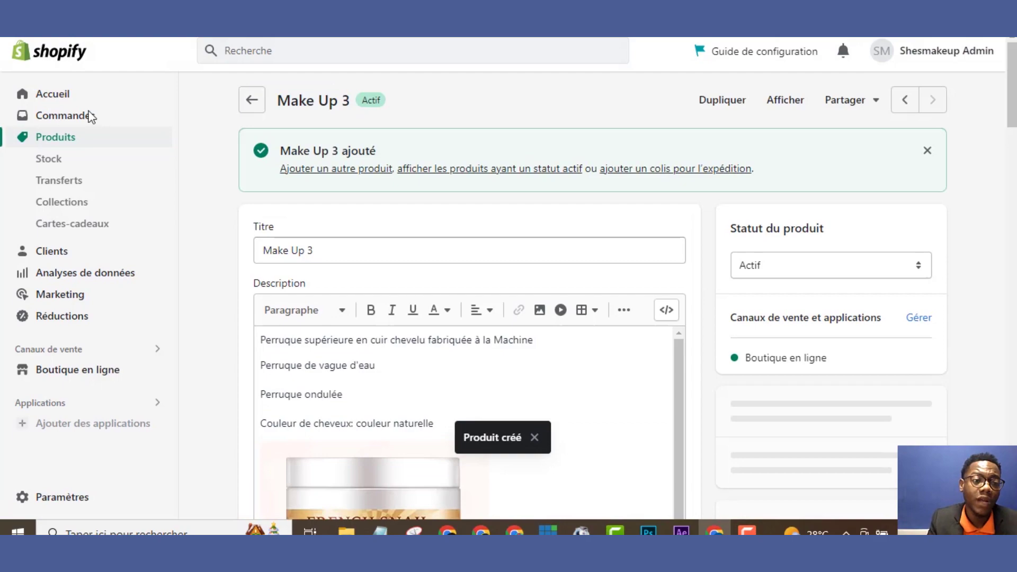
{"action": "left_click", "coordinate": [78, 139]}
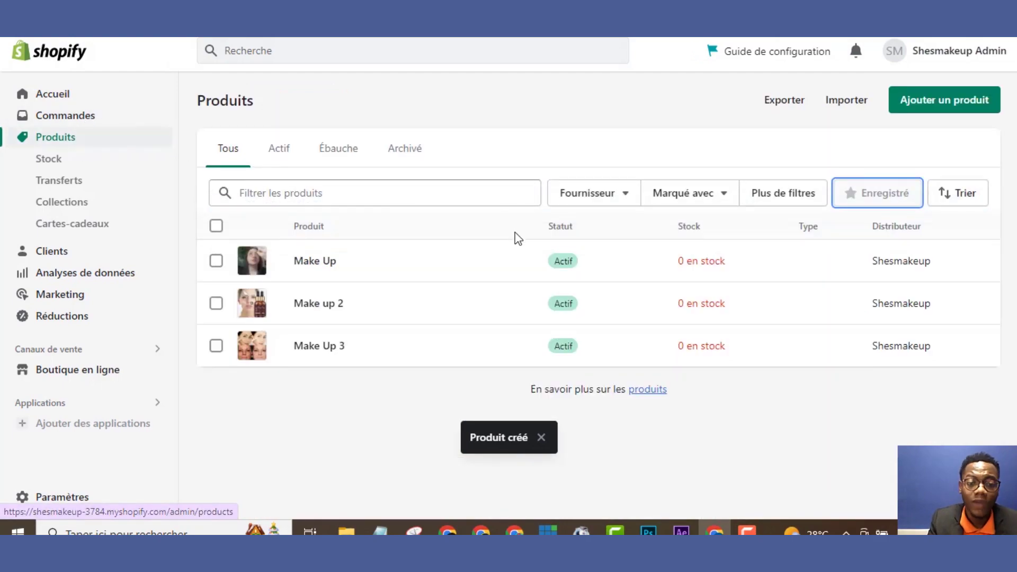
{"action": "left_click", "coordinate": [907, 104]}
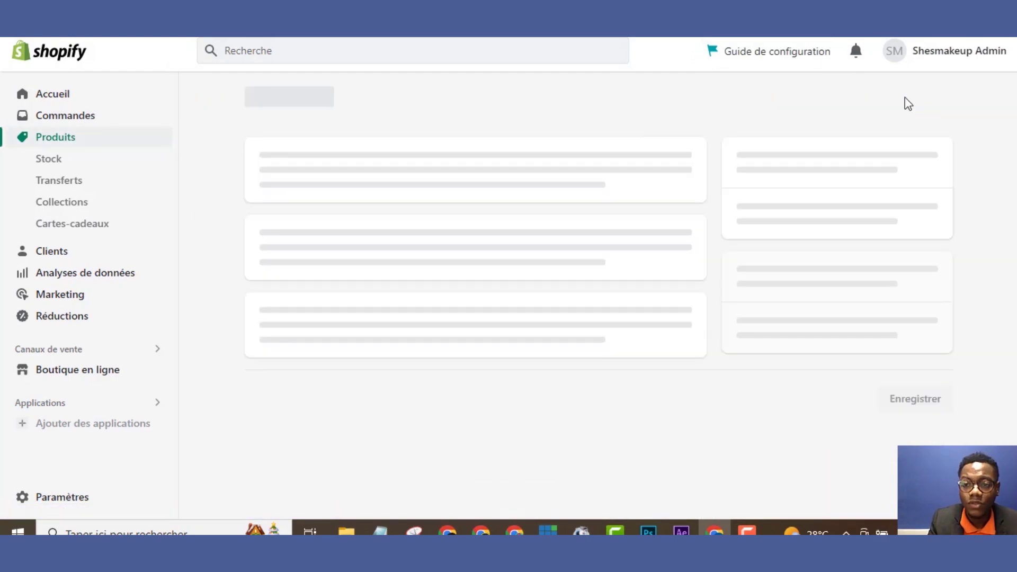
Title the new product 'Make Up 4' and paste the wig description
{"action": "left_click", "coordinate": [446, 174]}
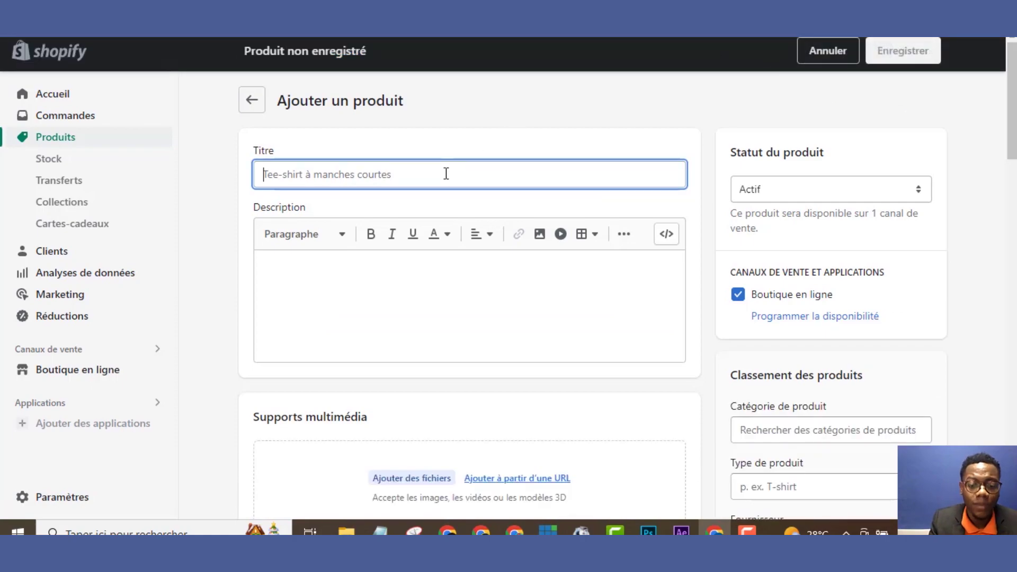
{"action": "type", "text": "Make Up 4"}
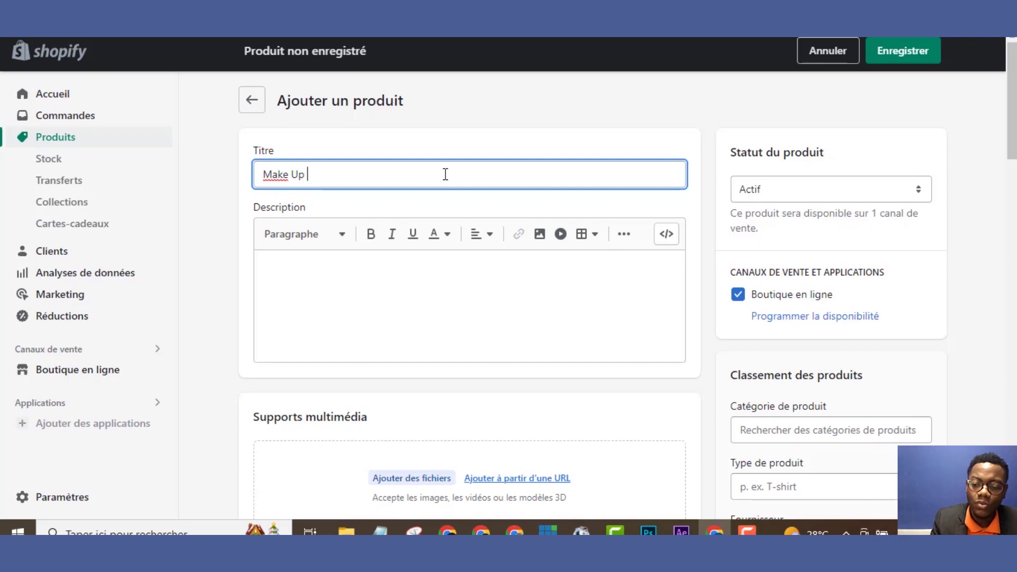
{"action": "left_click", "coordinate": [389, 275]}
{"action": "type", "text": "Perruque supérieure en cuir chevelu fabriquée à la Machine Perruque de vague d'eau Perruque ondulée Couleur de cheveux: couleur naturelle Densité de cheveux: 150% 180% 200% Taille du capuchon: taille moyenne par défaut (si vous voulez un petit ou un grand capuchon, laissez-nous un message) Couleur de chapeau: brun moyen"}
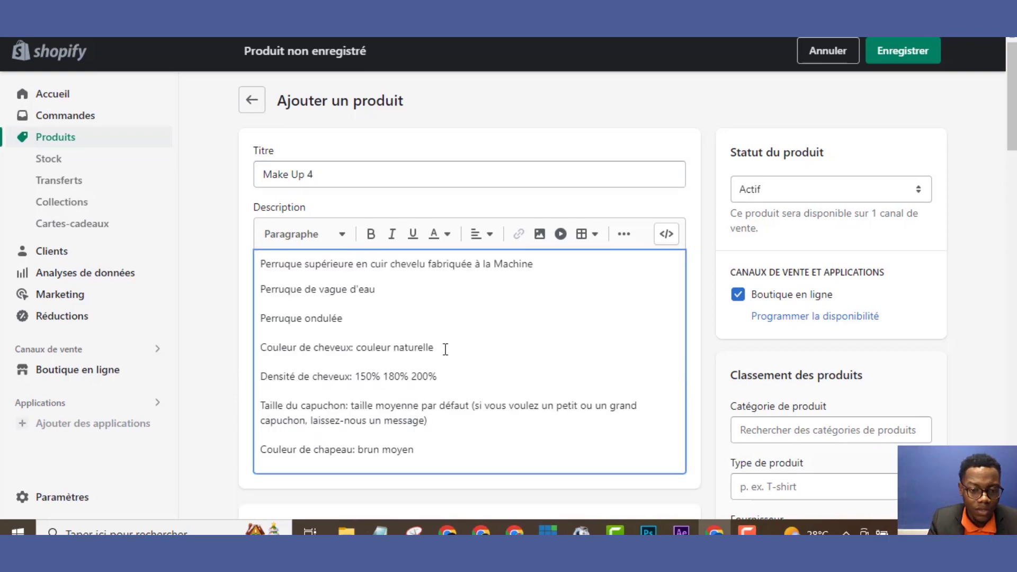
Upload eyelash image f and insert it on a new line below the hair colour line
{"action": "key", "text": "Return"}
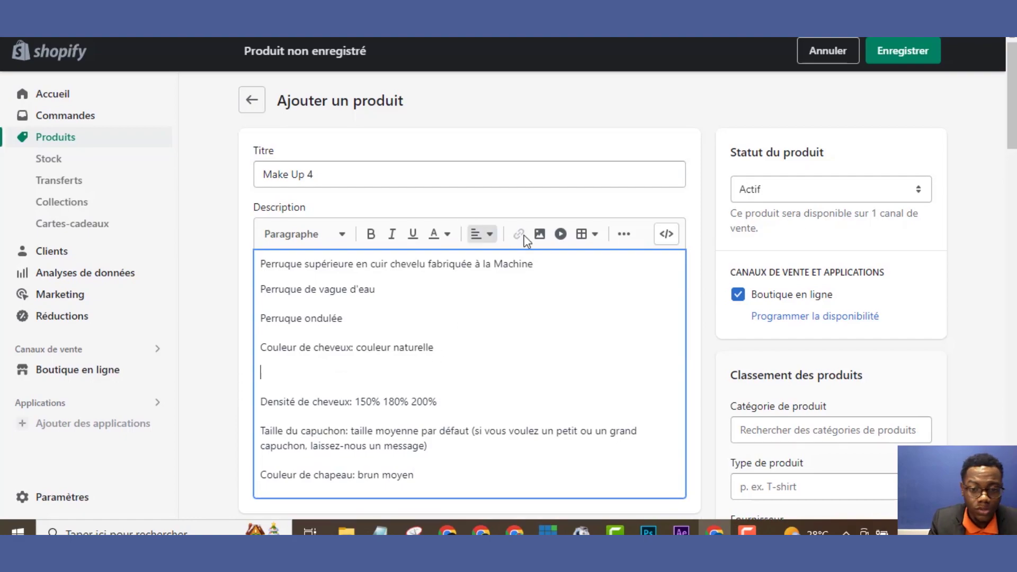
{"action": "left_click", "coordinate": [539, 235]}
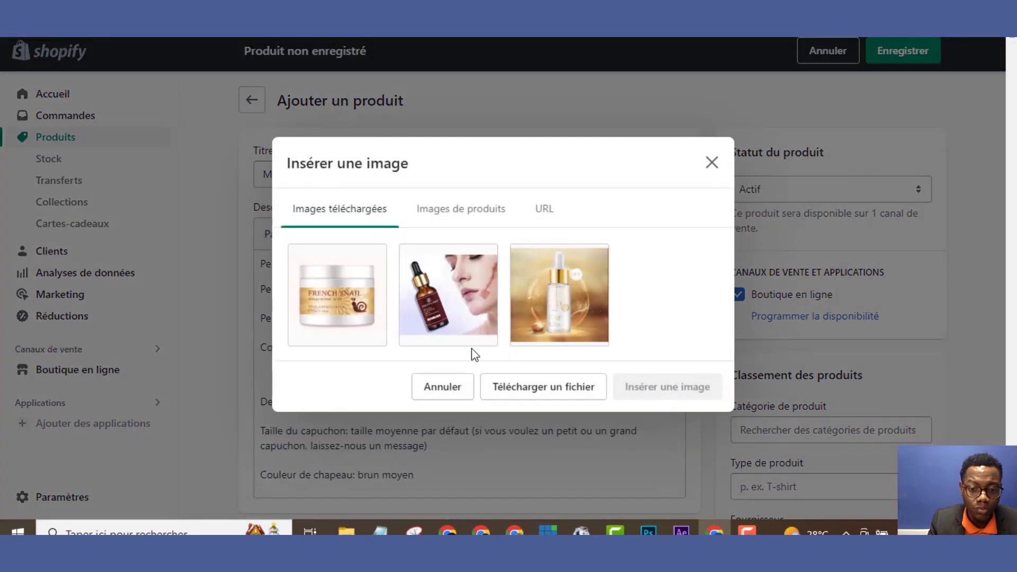
{"action": "left_click", "coordinate": [517, 394]}
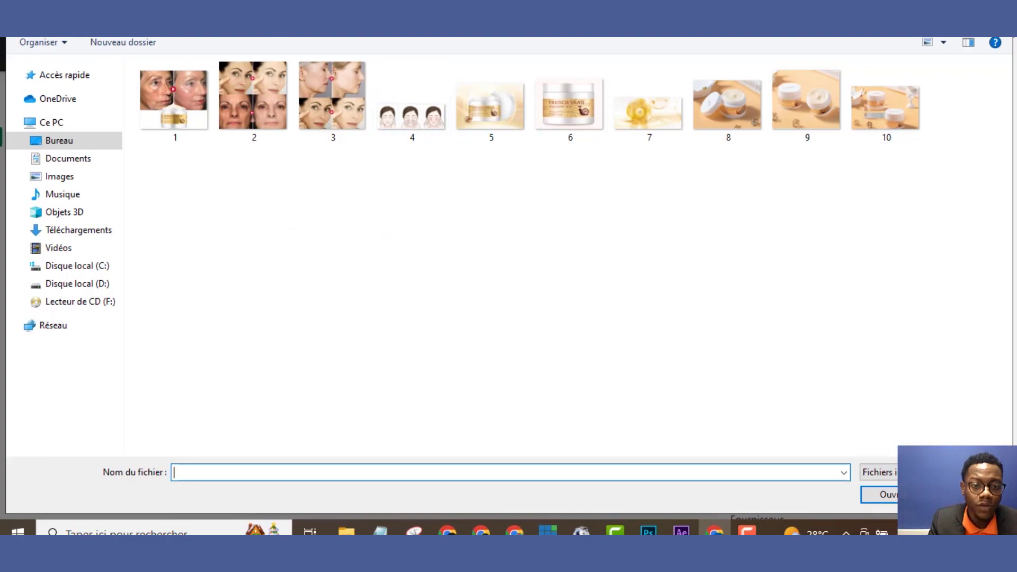
{"action": "key", "text": "alt+Up"}
{"action": "double_click", "coordinate": [495, 109]}
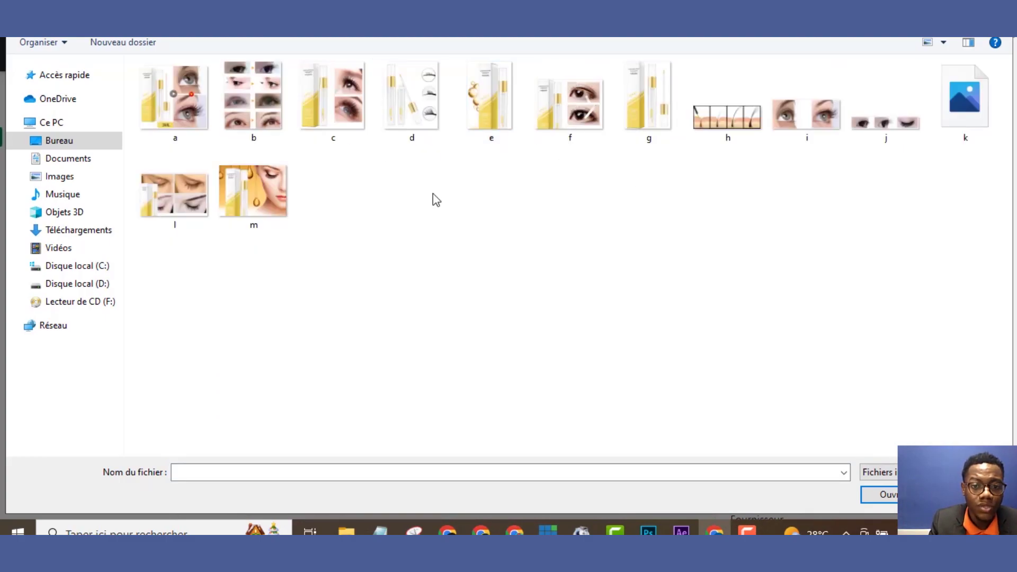
{"action": "left_click", "coordinate": [575, 105]}
{"action": "double_click", "coordinate": [574, 104]}
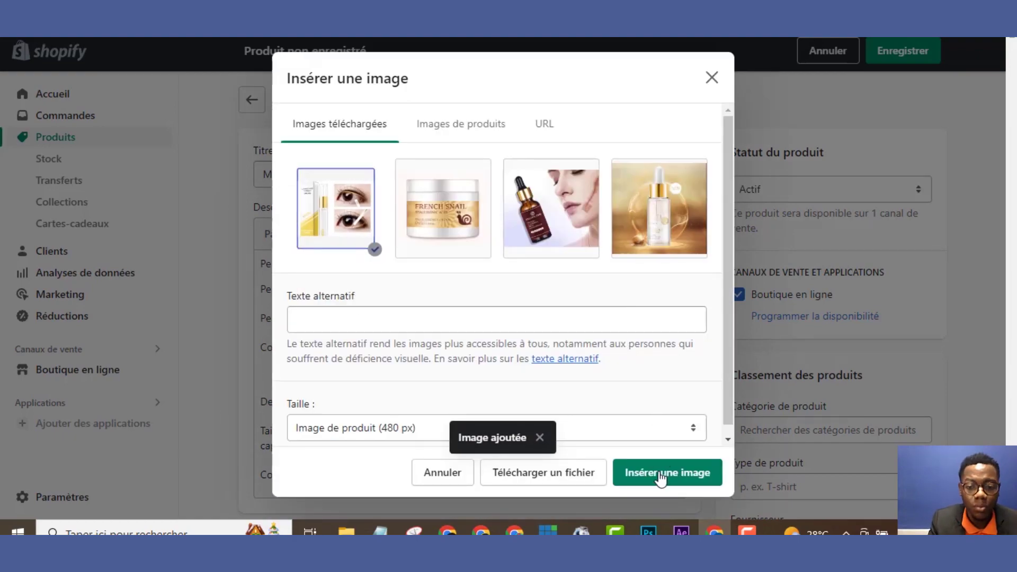
{"action": "left_click", "coordinate": [661, 479]}
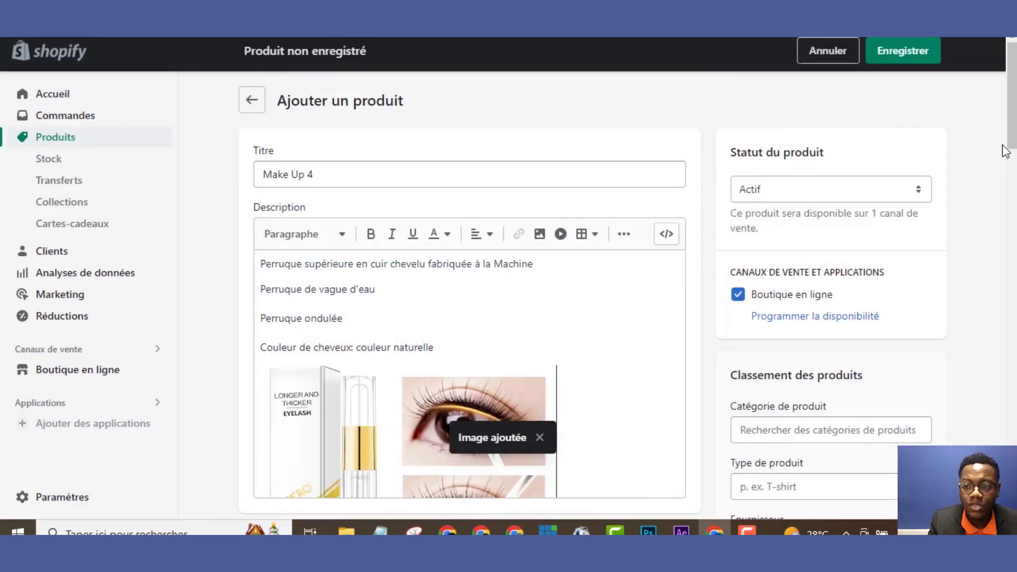
{"action": "scroll", "coordinate": [1003, 150], "scroll_direction": "down", "scroll_amount": 7}
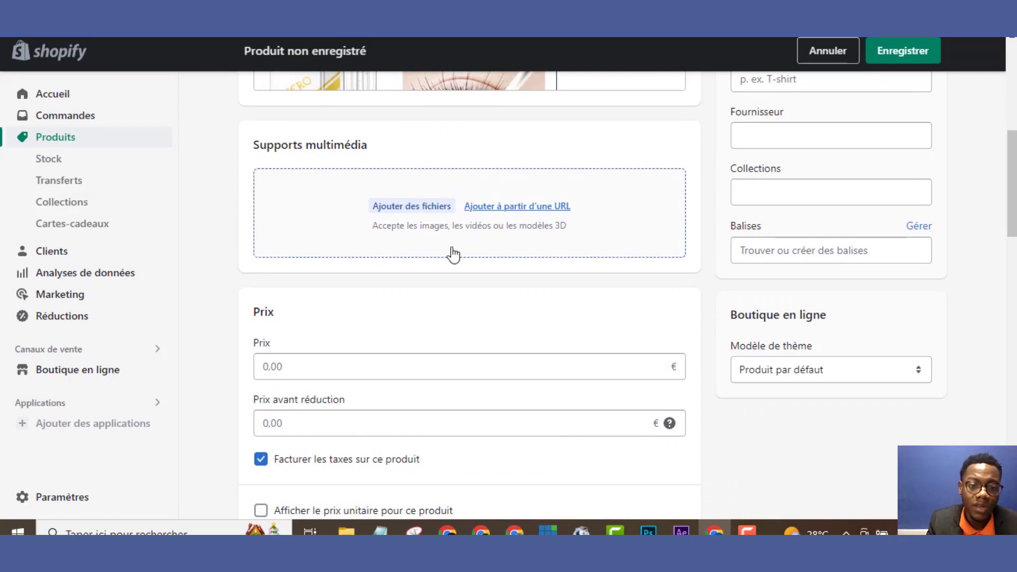
Upload the full set of eyelash images (files a–m) as Make Up 4 media
{"action": "left_click", "coordinate": [413, 207]}
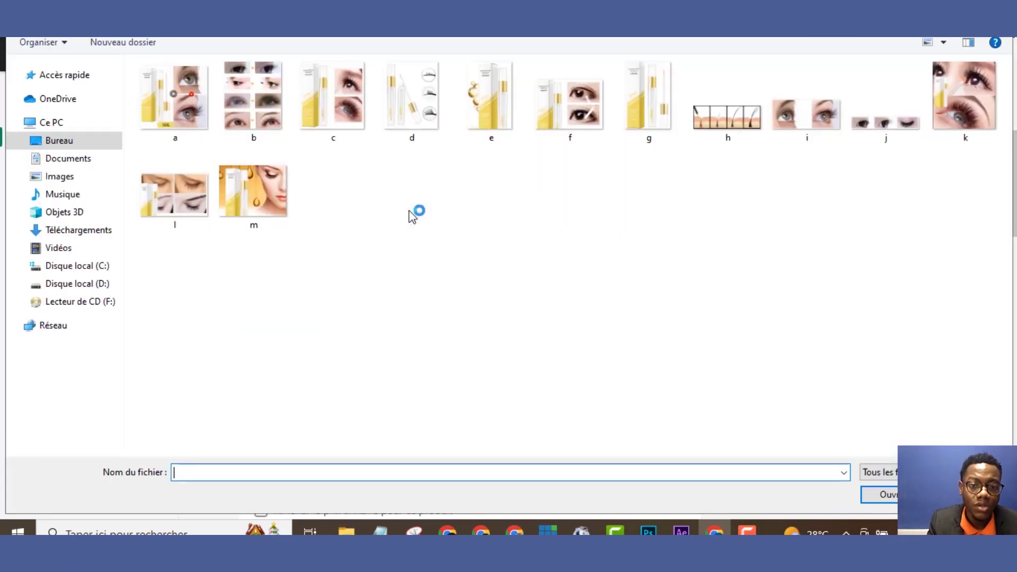
{"action": "left_click_drag", "start_coordinate": [980, 182], "coordinate": [169, 103]}
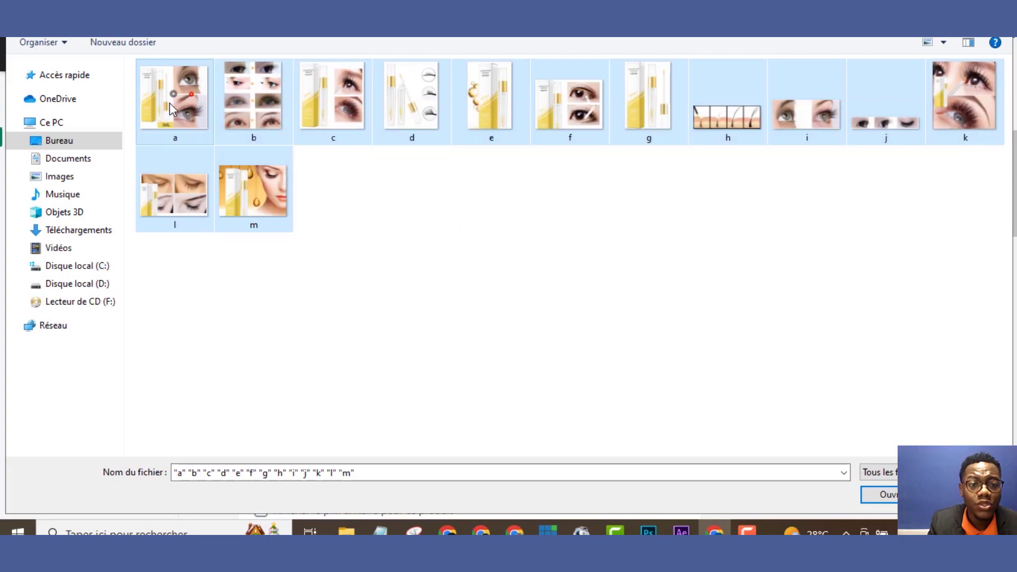
{"action": "left_click", "coordinate": [889, 493]}
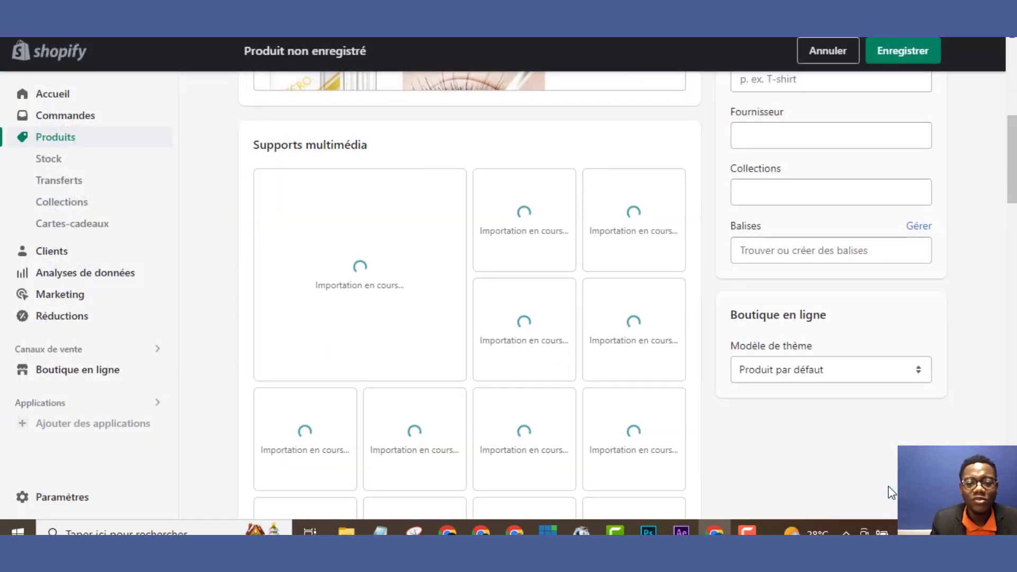
{"action": "left_click_drag", "start_coordinate": [1008, 208], "coordinate": [1002, 271]}
Price Make Up 4 at 25,00 € with a 99,99 € before-discount price and save
{"action": "left_click", "coordinate": [553, 231]}
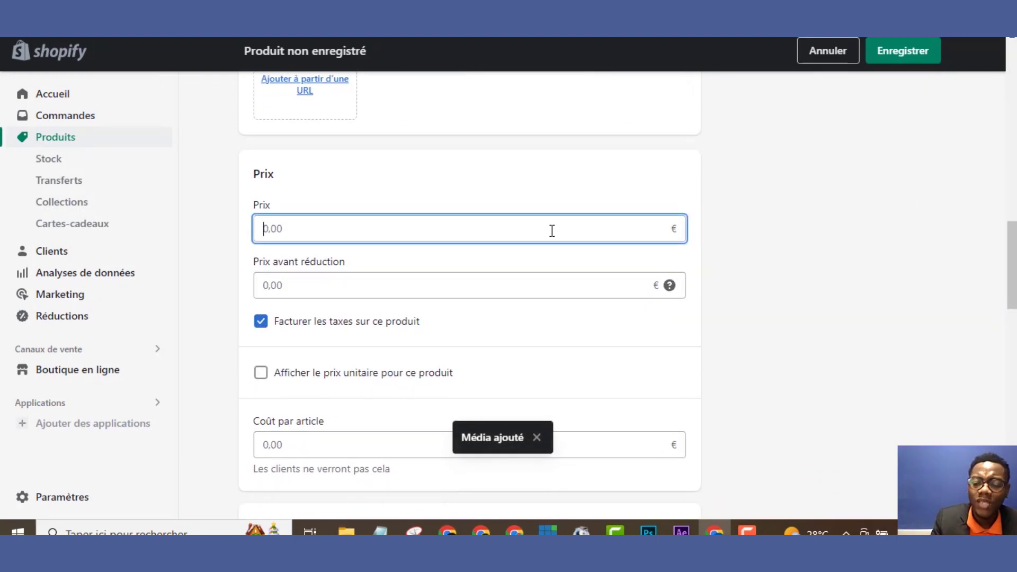
{"action": "type", "text": "25"}
{"action": "left_click", "coordinate": [461, 295]}
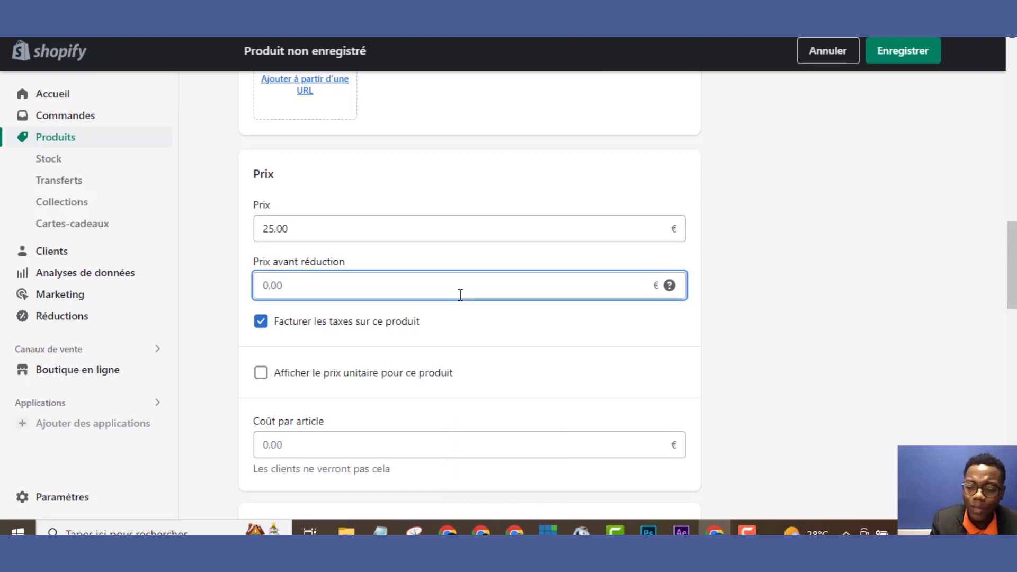
{"action": "type", "text": "99,99"}
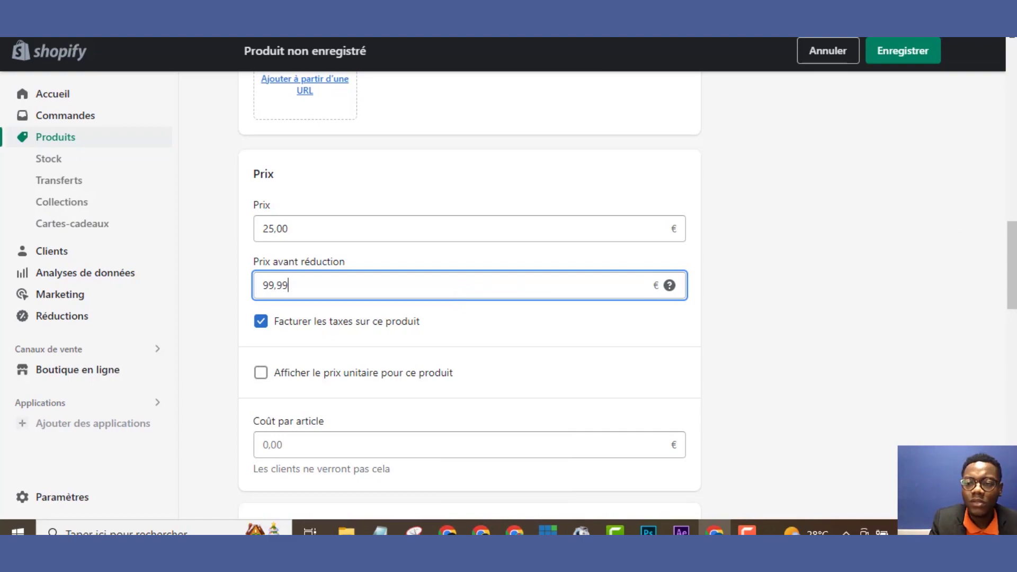
{"action": "left_click", "coordinate": [912, 53]}
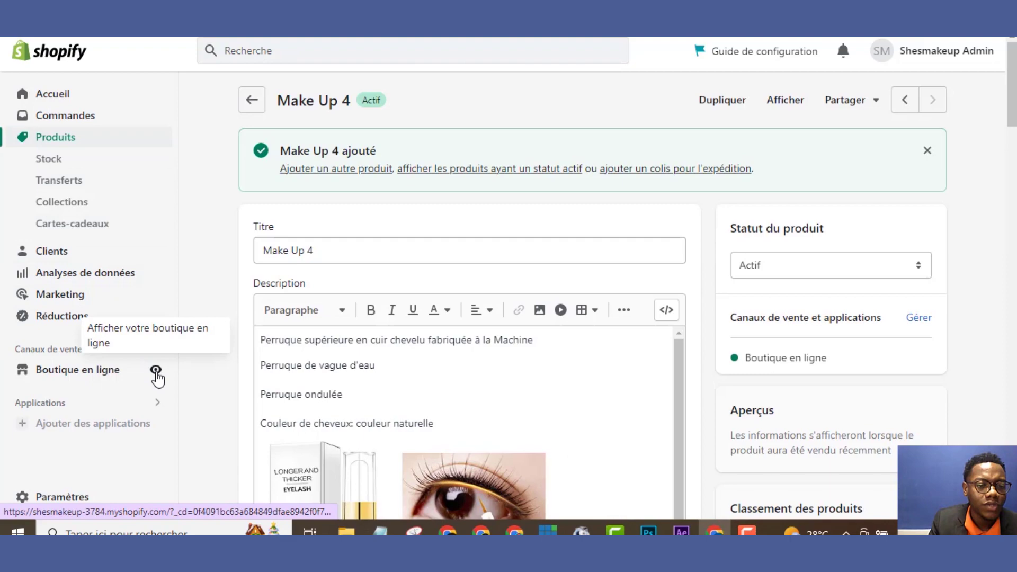
View the live Shesmakeup storefront from the Boutique en ligne eye icon
{"action": "left_click", "coordinate": [157, 376]}
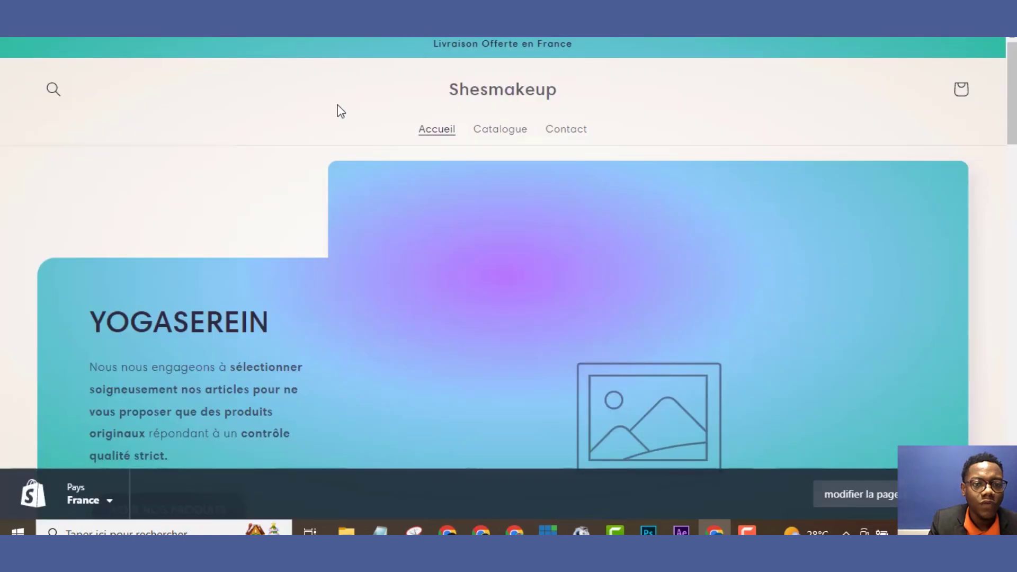
Show the storefront Catalogue page down to the four Make Up product cards
{"action": "left_click", "coordinate": [488, 131]}
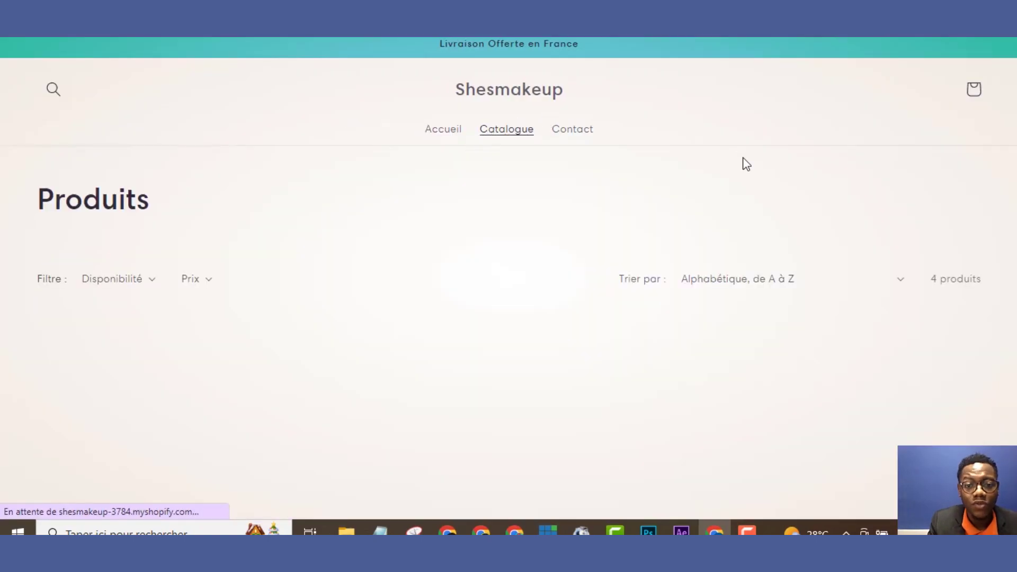
{"action": "left_click_drag", "start_coordinate": [1014, 135], "coordinate": [1013, 229]}
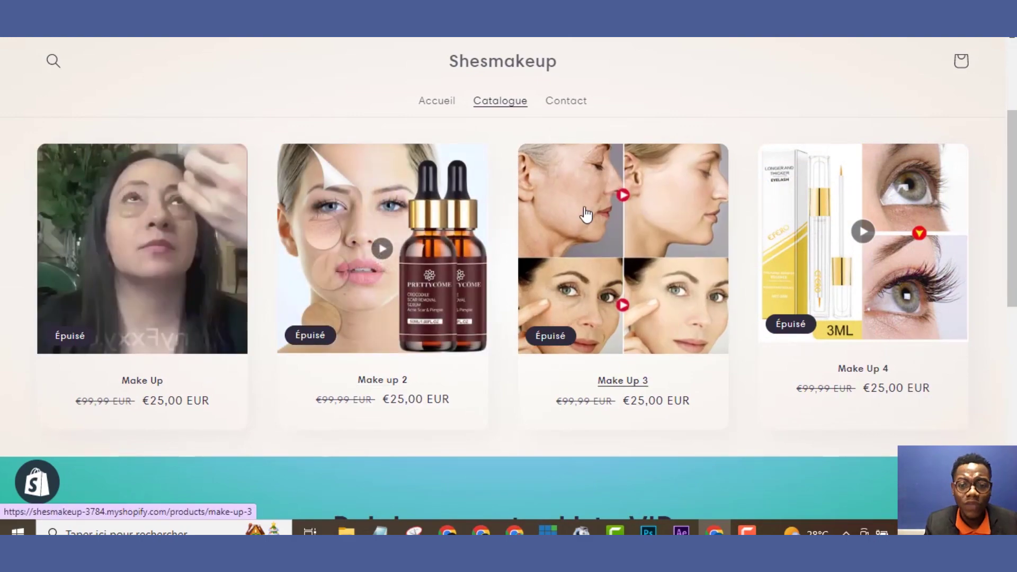
Review the Make Up 4 storefront page (€25,00 EUR, Épuisé), then close it to return to admin
{"action": "left_click", "coordinate": [819, 250]}
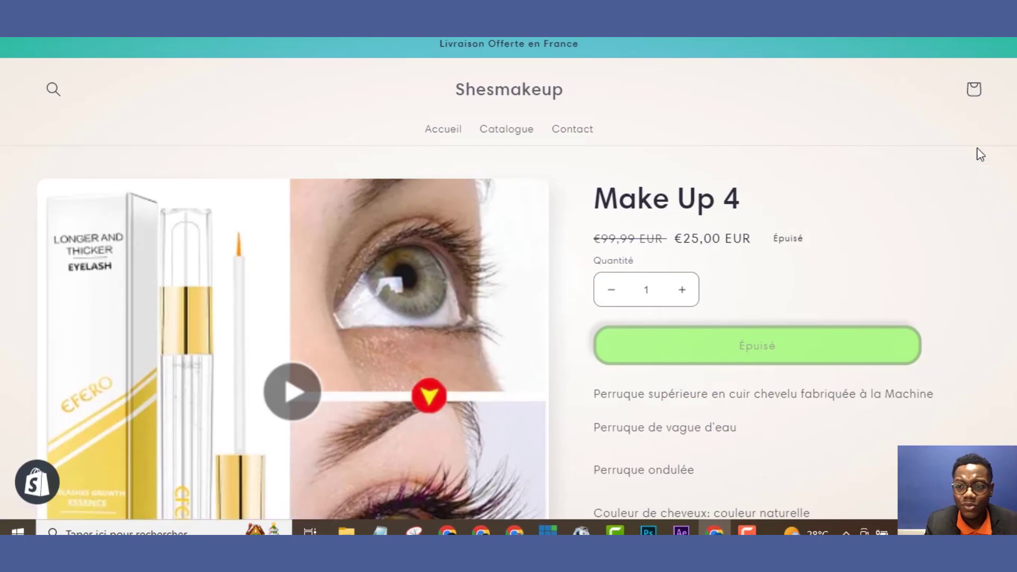
{"action": "scroll", "coordinate": [1009, 201], "scroll_direction": "down", "scroll_amount": 5}
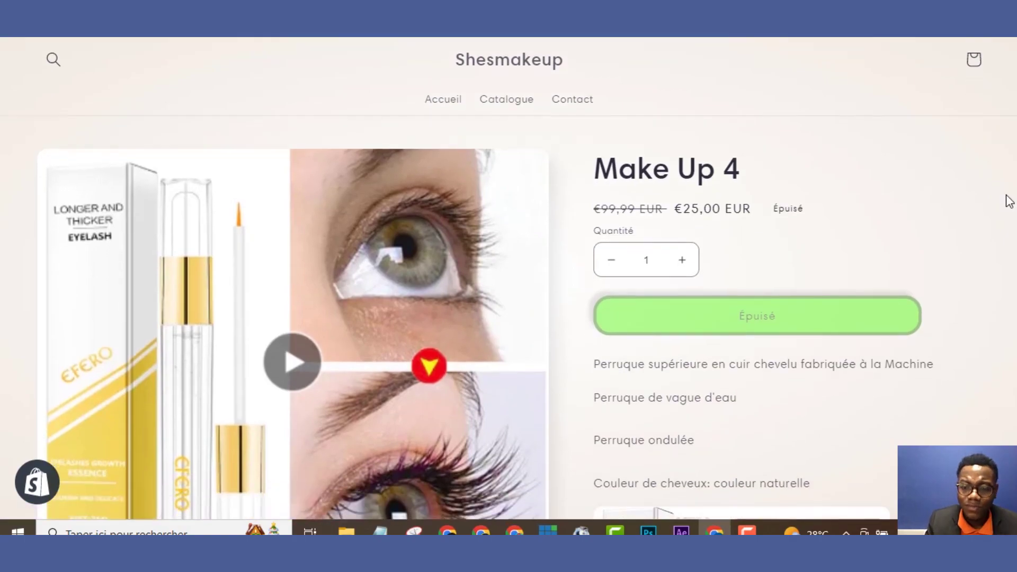
{"action": "scroll", "coordinate": [1009, 201], "scroll_direction": "down", "scroll_amount": 10}
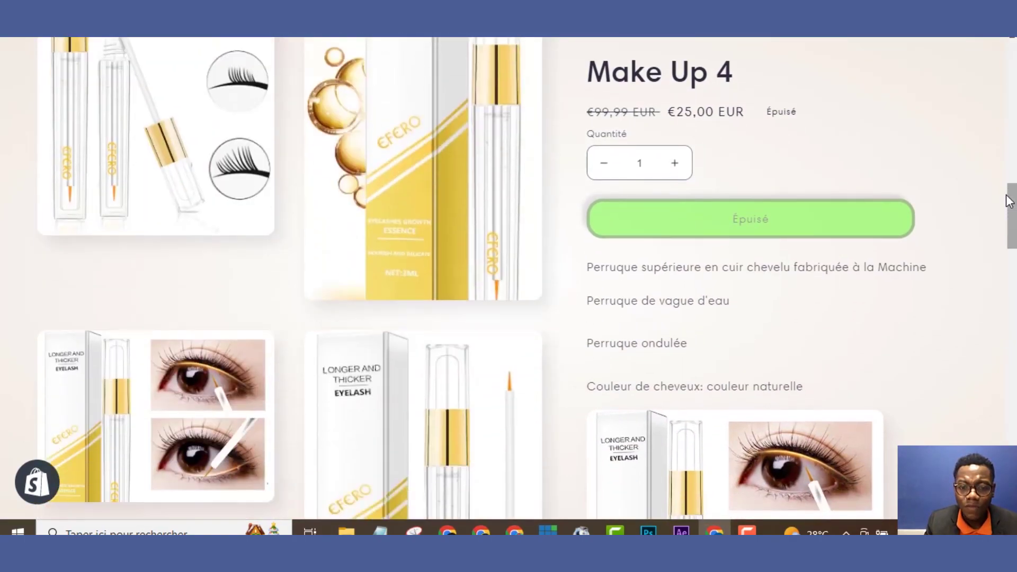
{"action": "scroll", "coordinate": [1008, 200], "scroll_direction": "down", "scroll_amount": 1}
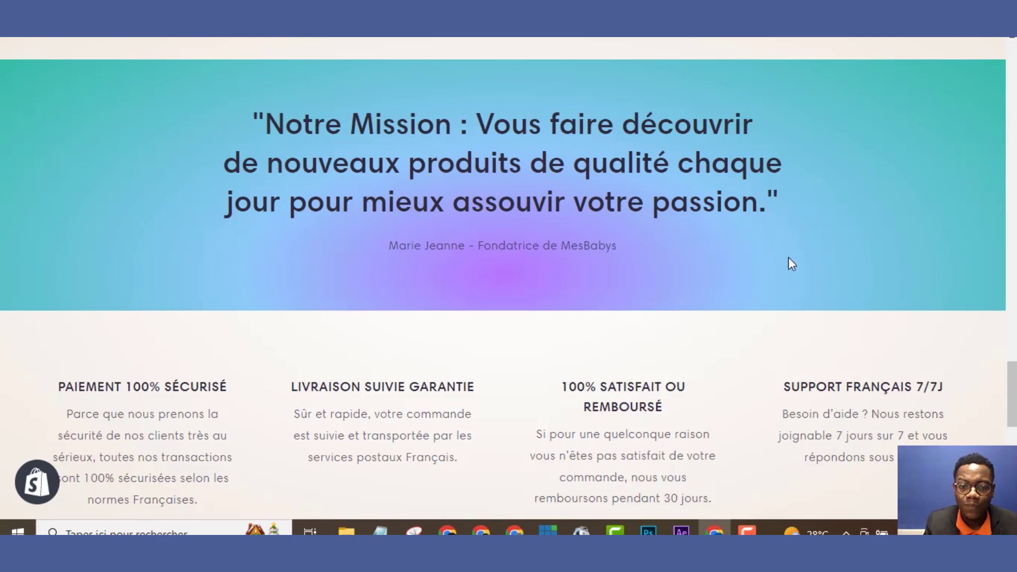
{"action": "scroll", "coordinate": [1013, 367], "scroll_direction": "up", "scroll_amount": 6}
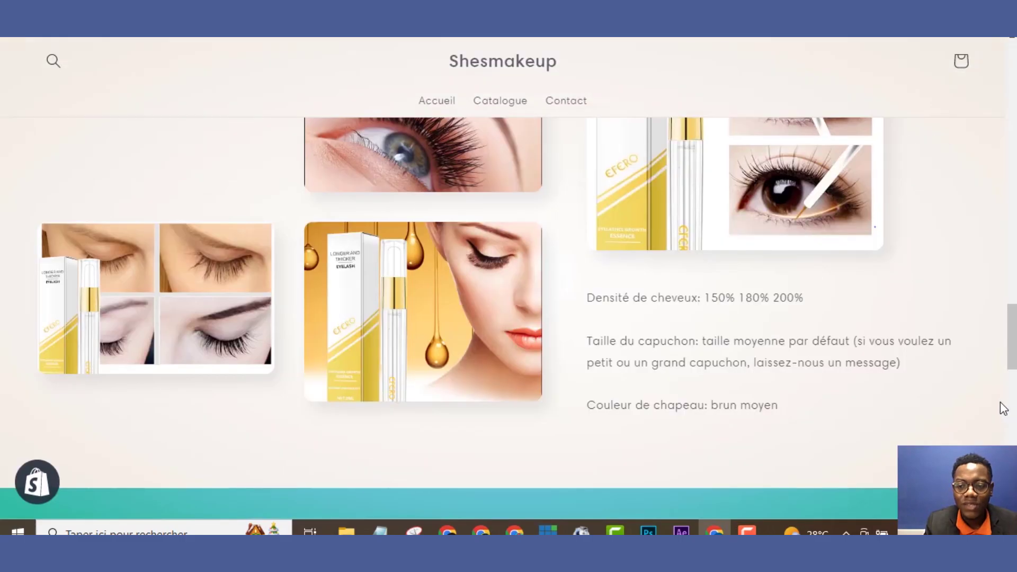
{"action": "left_click_drag", "start_coordinate": [1011, 326], "coordinate": [984, 64]}
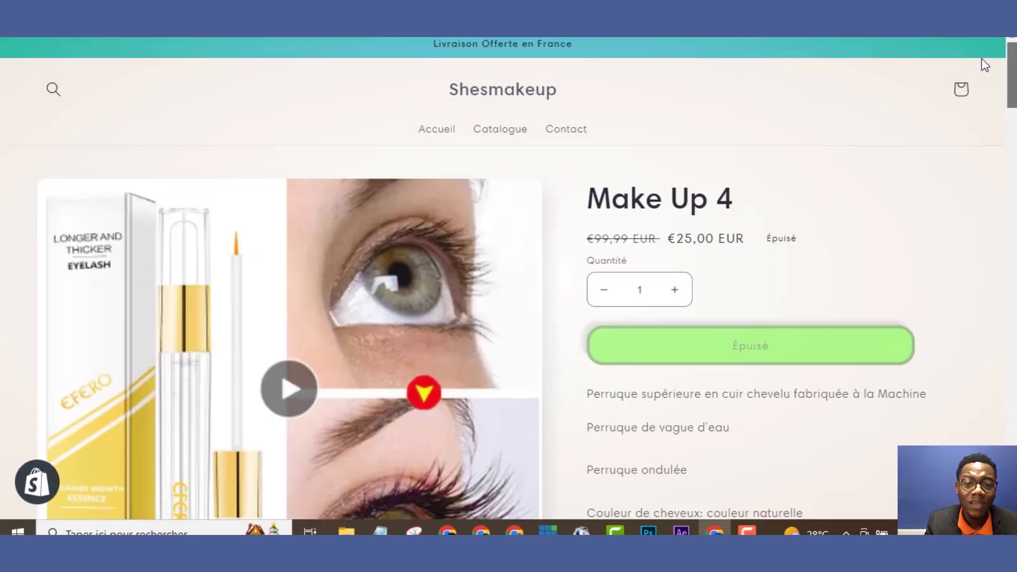
{"action": "left_click_drag", "start_coordinate": [984, 153], "coordinate": [942, 58]}
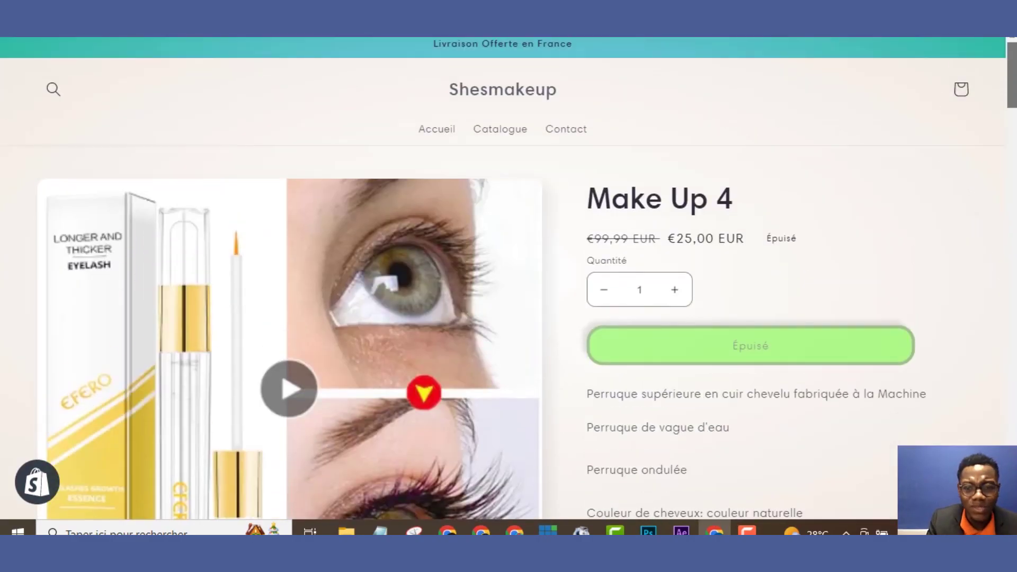
{"action": "scroll", "coordinate": [904, 408], "scroll_direction": "down", "scroll_amount": 15}
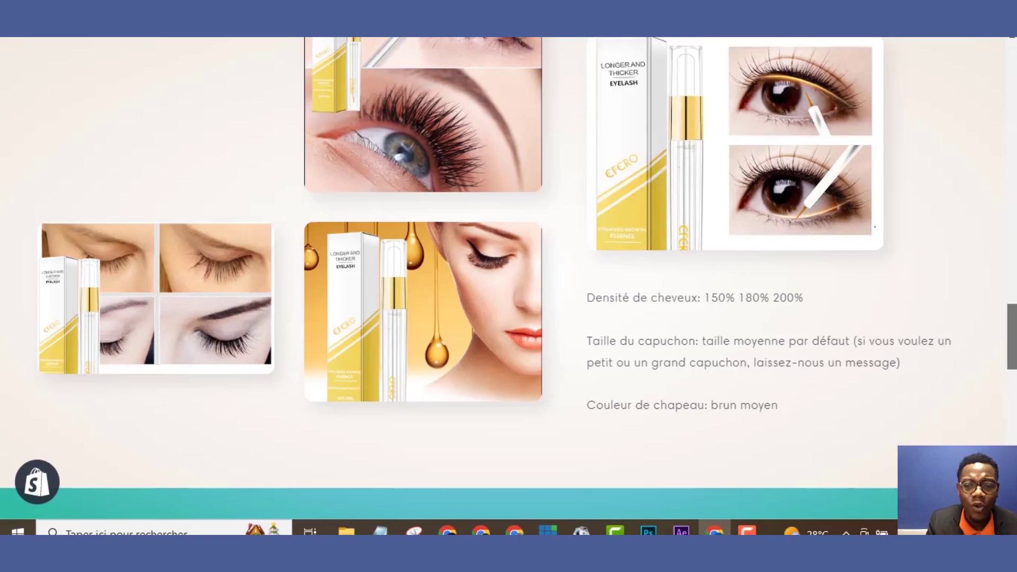
{"action": "left_click_drag", "start_coordinate": [1009, 316], "coordinate": [998, 53]}
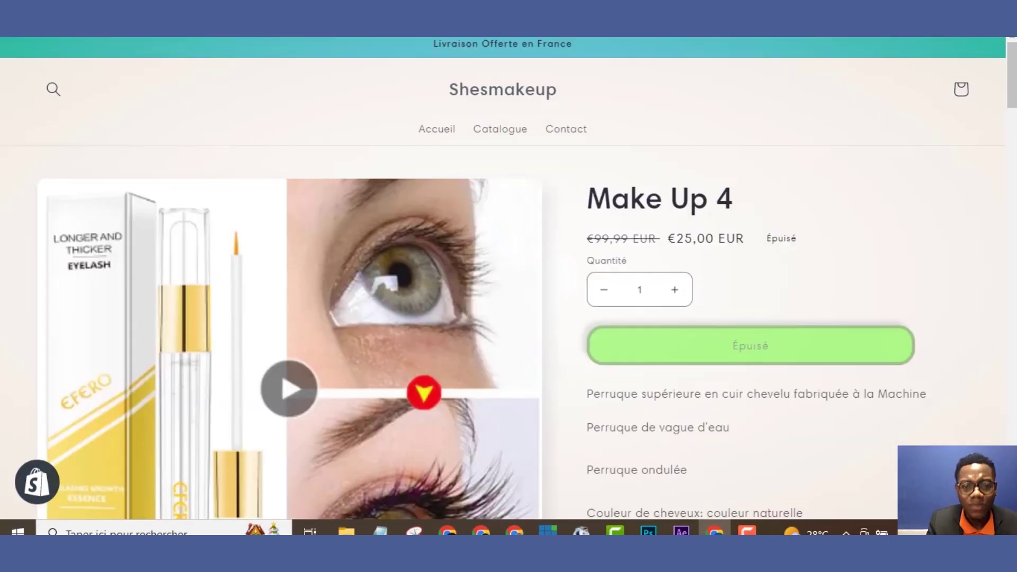
{"action": "key", "text": "ctrl+w"}
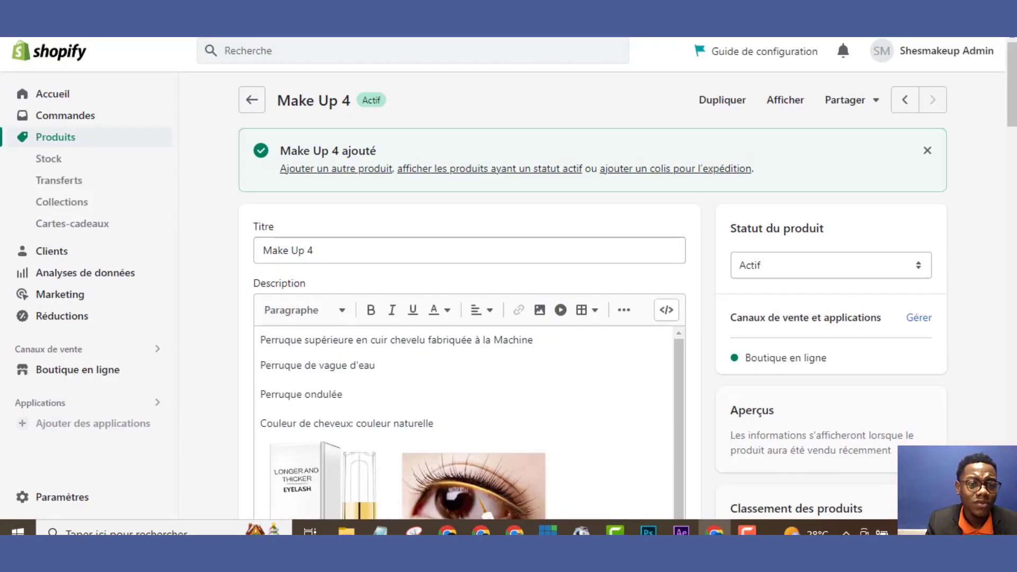
Customise the current yogaserein theme from the Boutique en ligne Thèmes page
{"action": "left_click", "coordinate": [84, 372]}
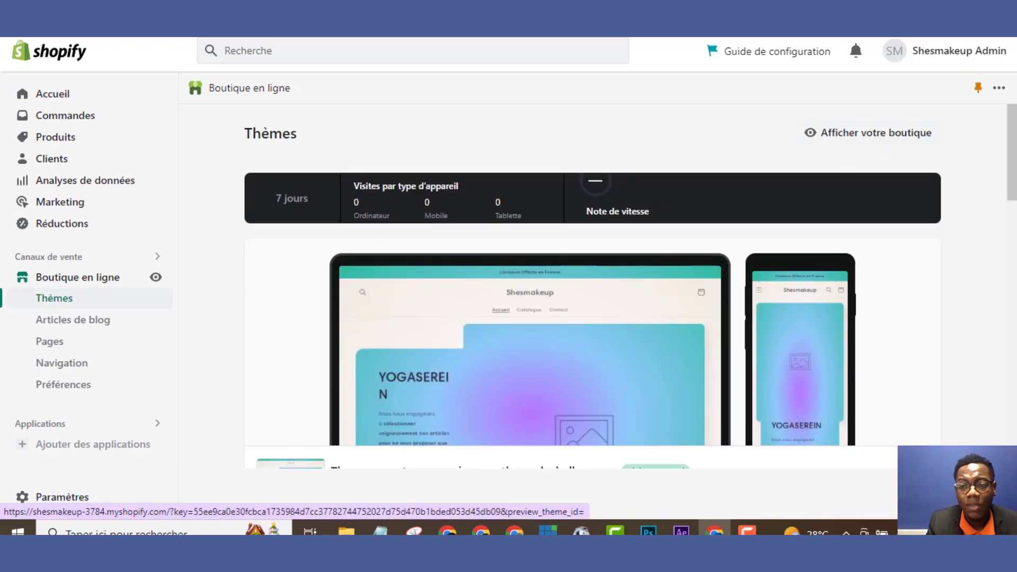
{"action": "scroll", "coordinate": [1012, 164], "scroll_direction": "down", "scroll_amount": 5}
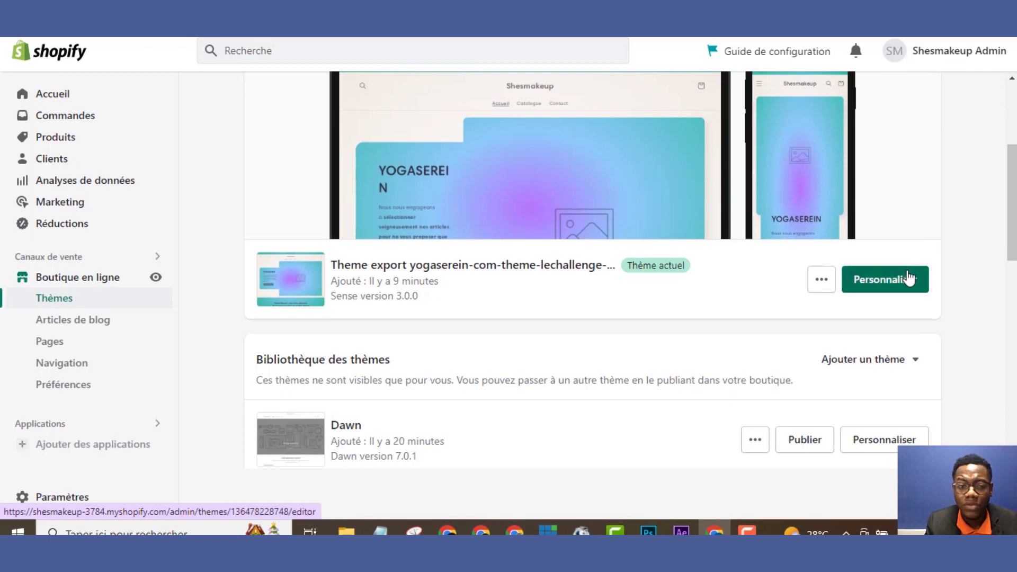
{"action": "left_click", "coordinate": [907, 278]}
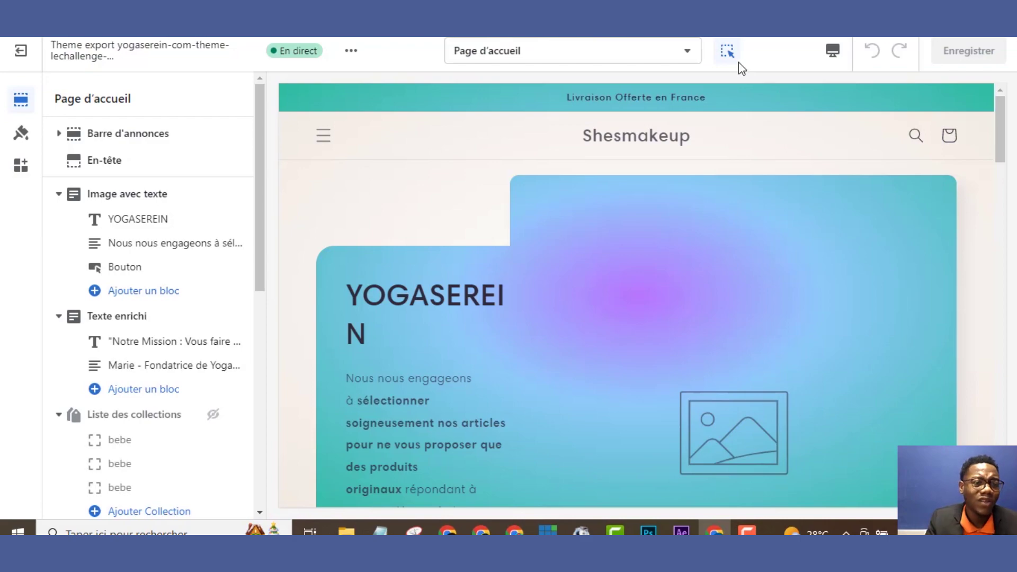
Set the header logo to the social-media-marketing image imported from the Desktop
{"action": "left_click", "coordinate": [120, 173]}
{"action": "left_click", "coordinate": [144, 249]}
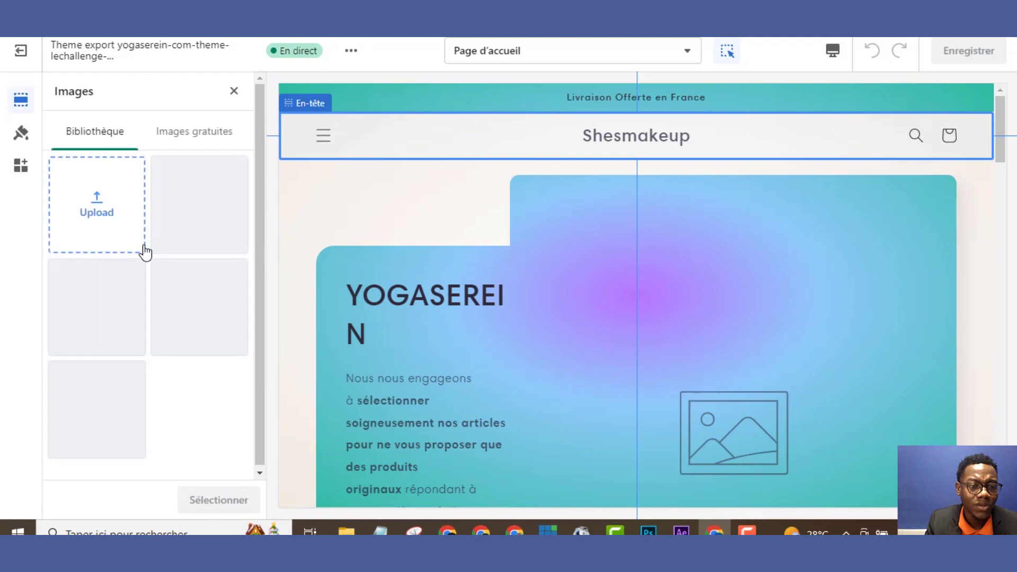
{"action": "left_click", "coordinate": [107, 224]}
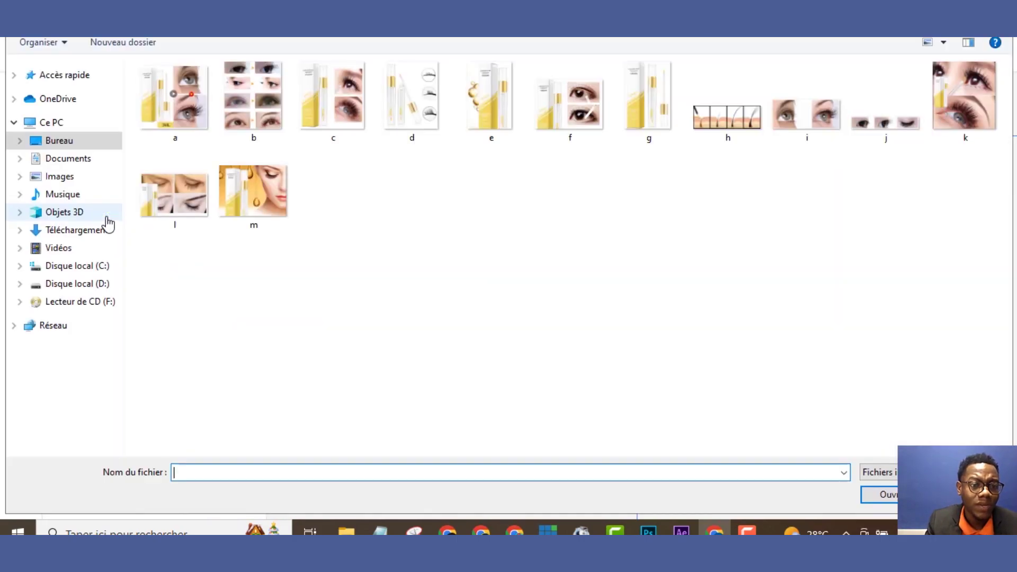
{"action": "left_click", "coordinate": [60, 143]}
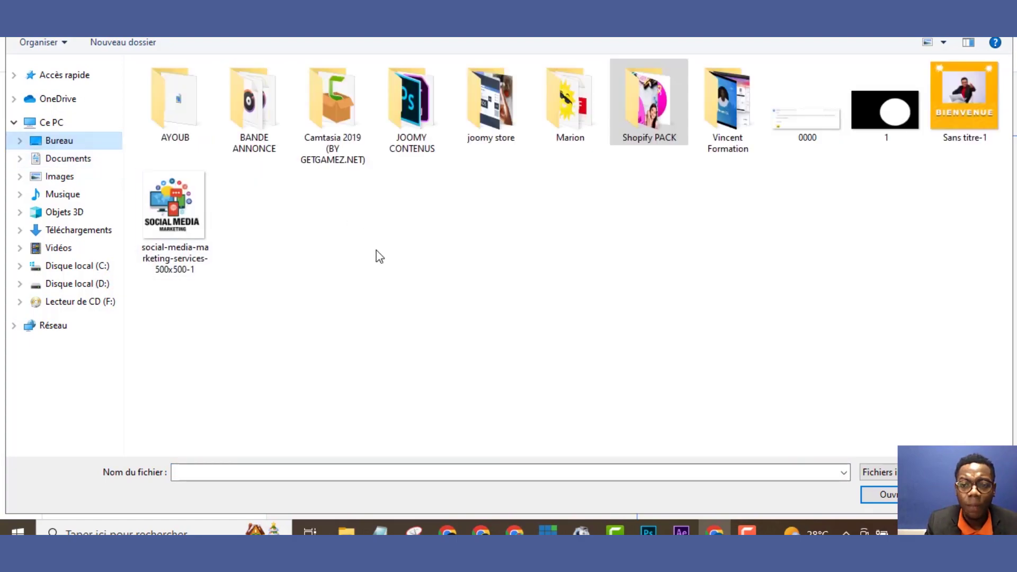
{"action": "double_click", "coordinate": [167, 207]}
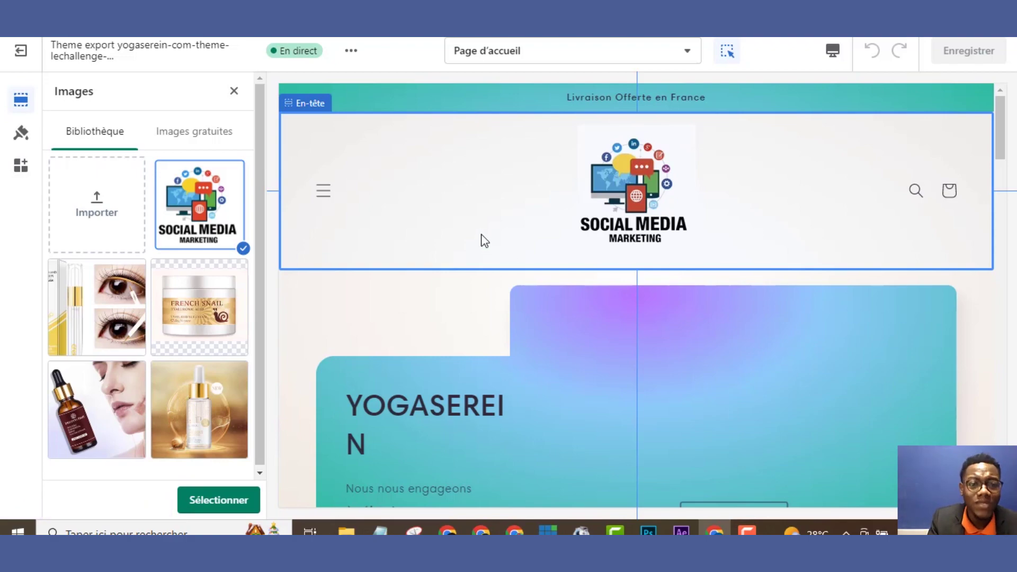
{"action": "left_click", "coordinate": [226, 499]}
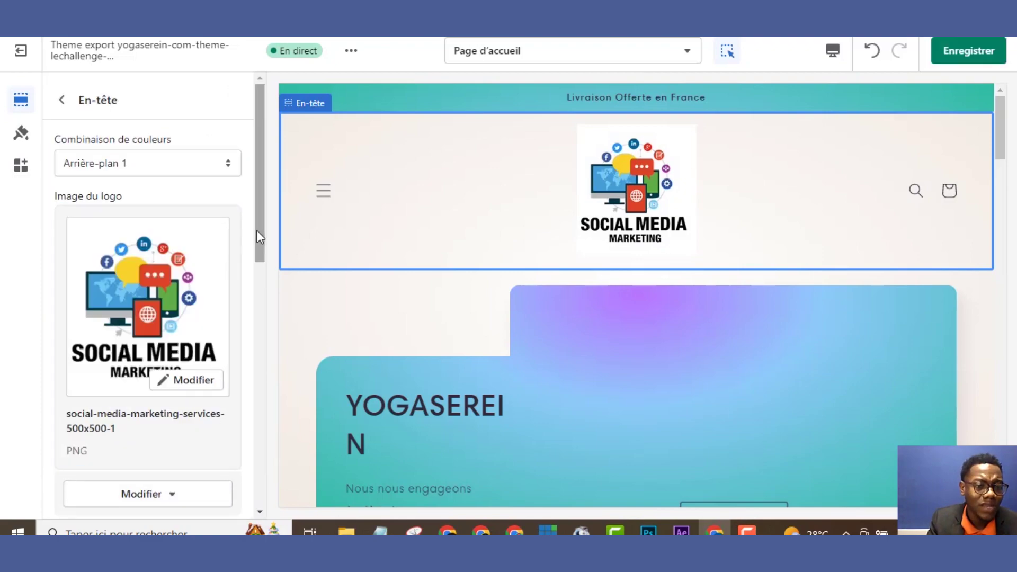
Narrow the header logo to a 100 px custom width
{"action": "left_click_drag", "start_coordinate": [261, 231], "coordinate": [262, 306]}
{"action": "left_click_drag", "start_coordinate": [138, 352], "coordinate": [96, 362]}
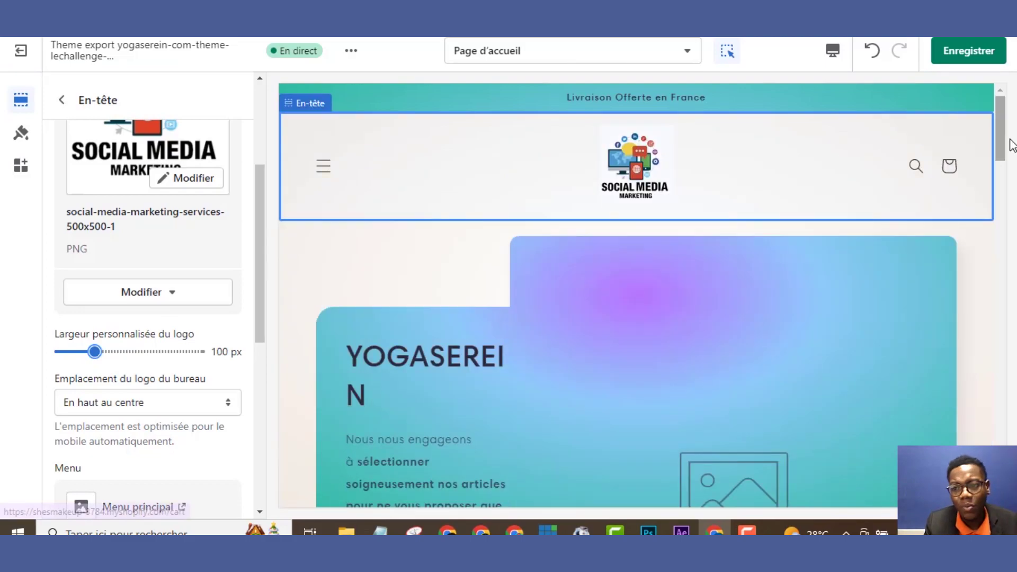
{"action": "left_click_drag", "start_coordinate": [1004, 153], "coordinate": [523, 135]}
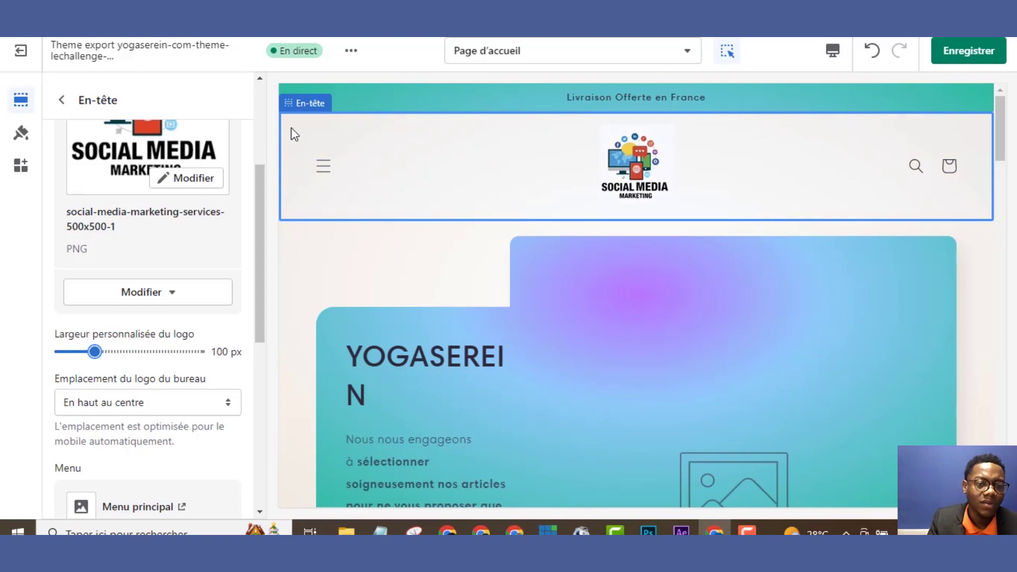
Test the menu drawer in the preview, then return to the home page sections
{"action": "left_click", "coordinate": [322, 168]}
{"action": "left_click", "coordinate": [323, 169]}
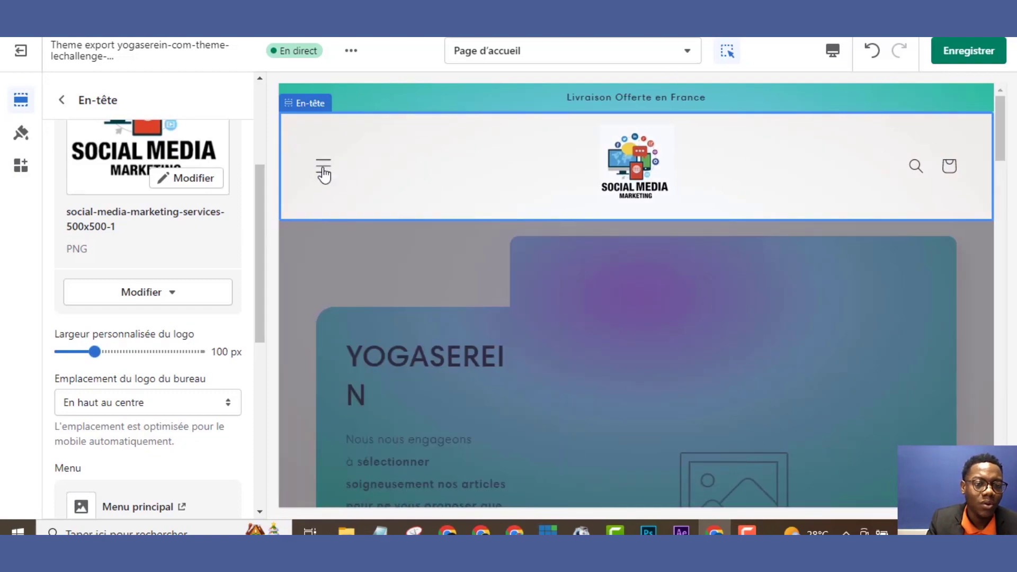
{"action": "left_click", "coordinate": [323, 172]}
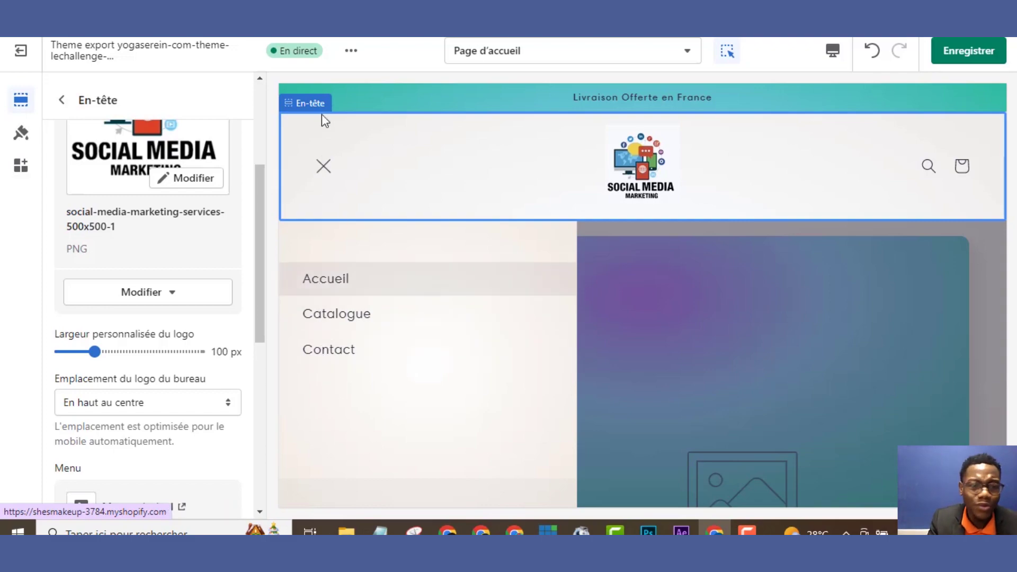
{"action": "left_click", "coordinate": [322, 168]}
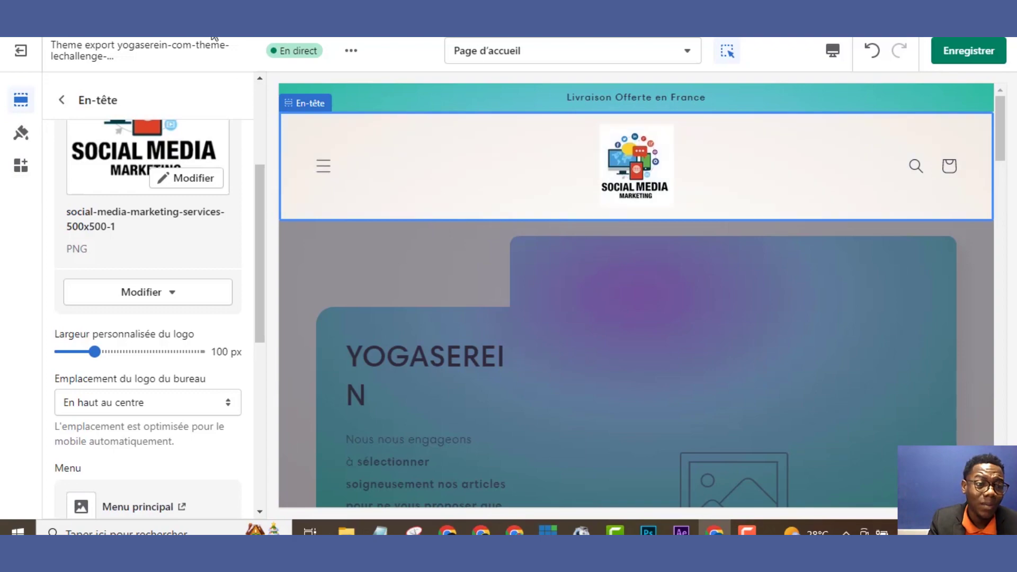
{"action": "left_click", "coordinate": [63, 101]}
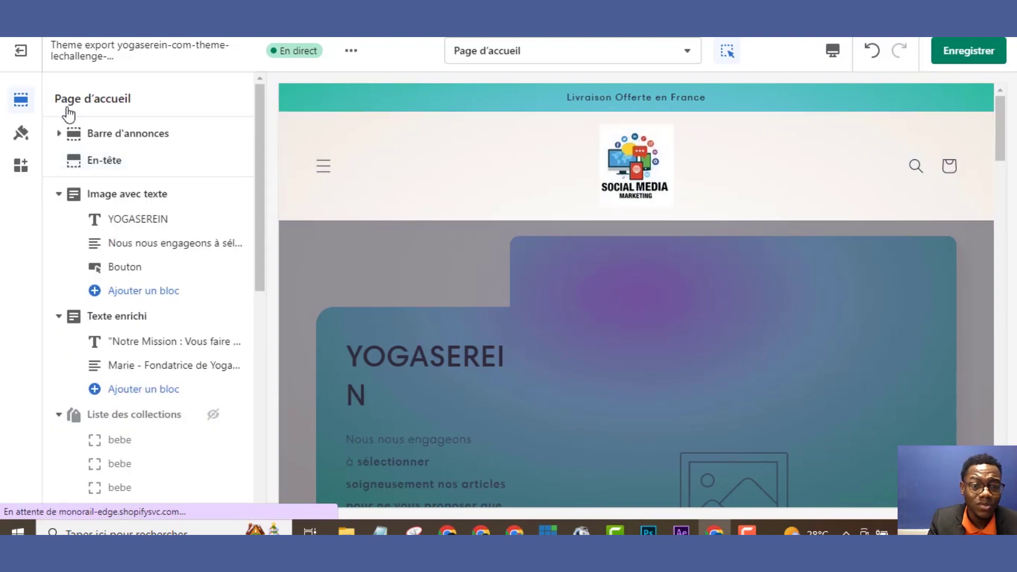
Replace the YOGASEREIN banner title text with MAKE UP
{"action": "left_click", "coordinate": [126, 229]}
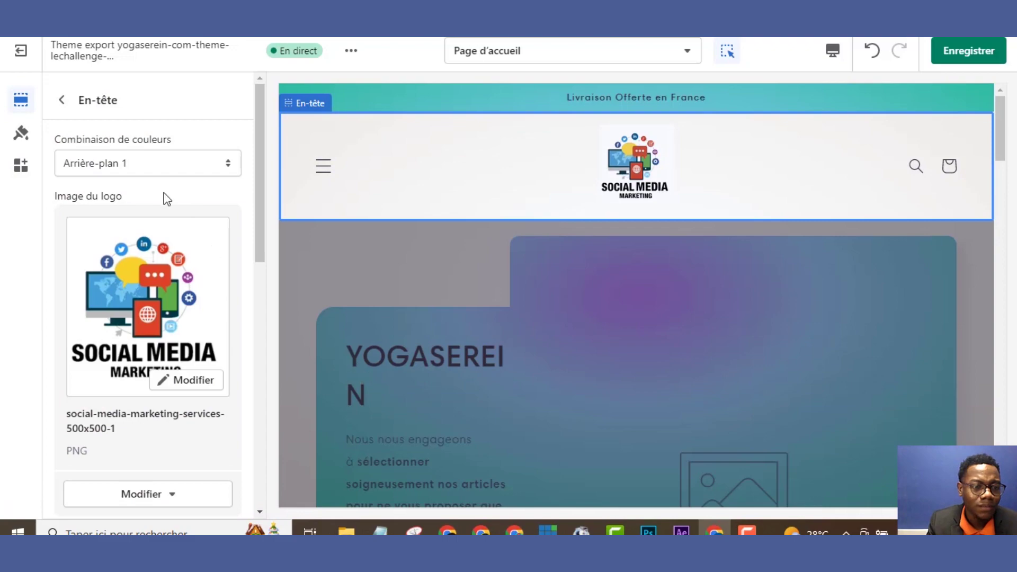
{"action": "left_click", "coordinate": [61, 100]}
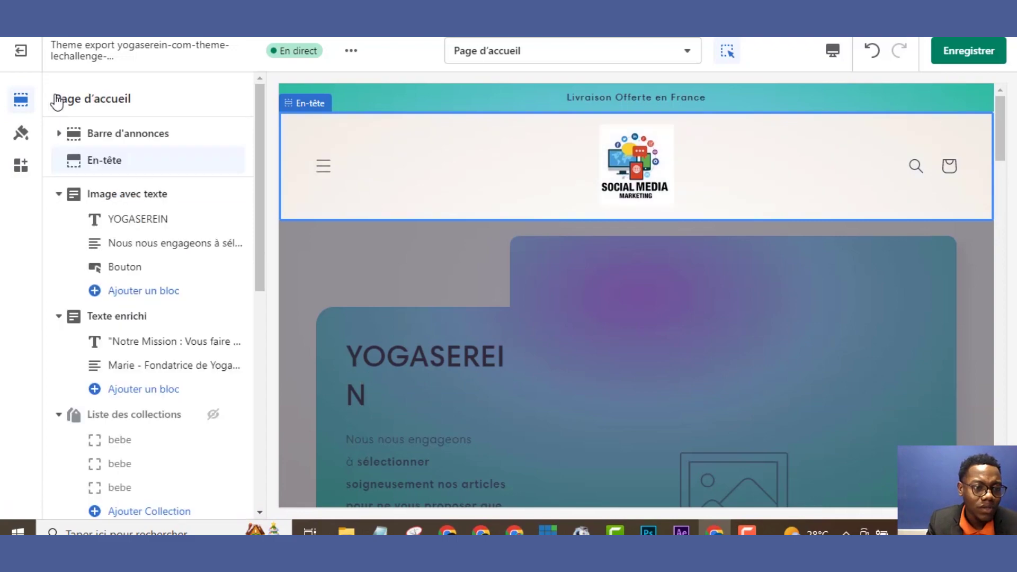
{"action": "left_click", "coordinate": [114, 220]}
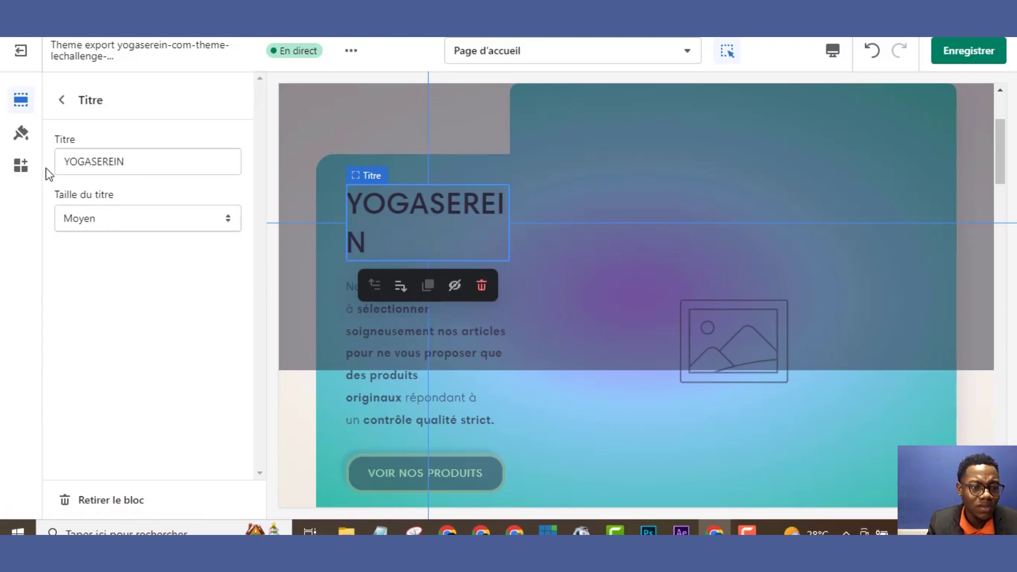
{"action": "left_click", "coordinate": [137, 149]}
{"action": "left_click_drag", "start_coordinate": [139, 161], "coordinate": [38, 194]}
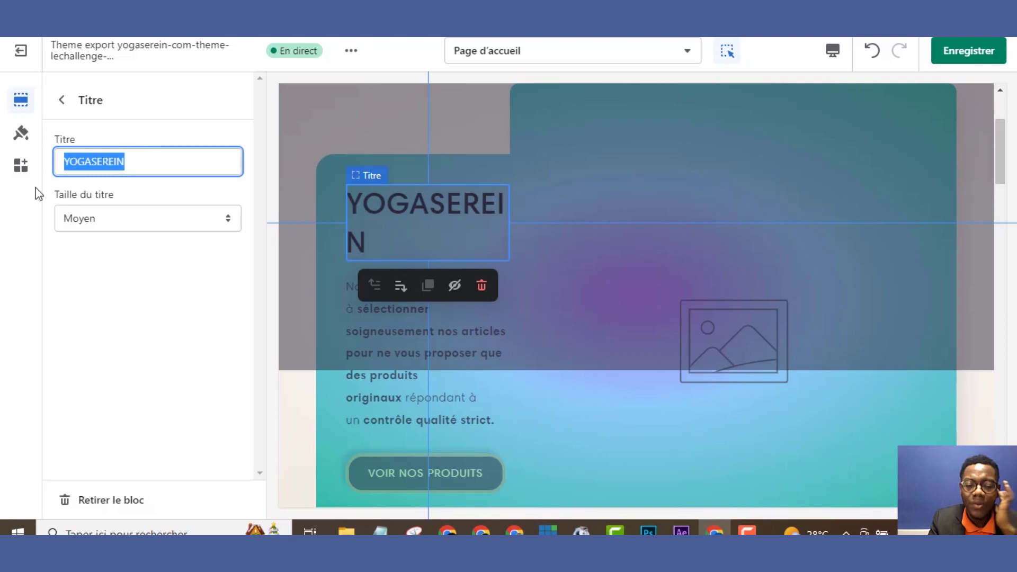
{"action": "type", "text": "m"}
{"action": "key", "text": "BackSpace"}
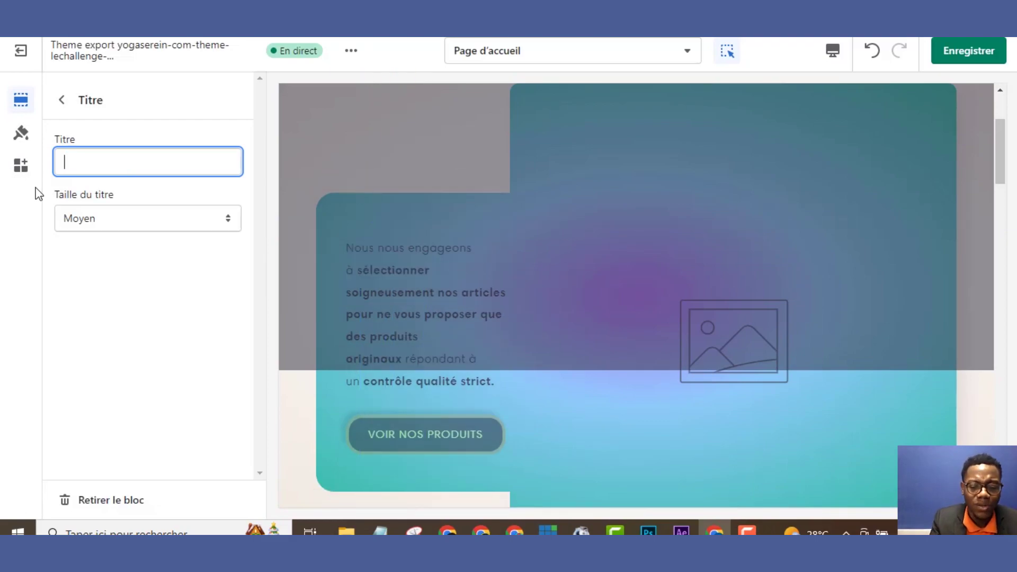
{"action": "type", "text": "MA"}
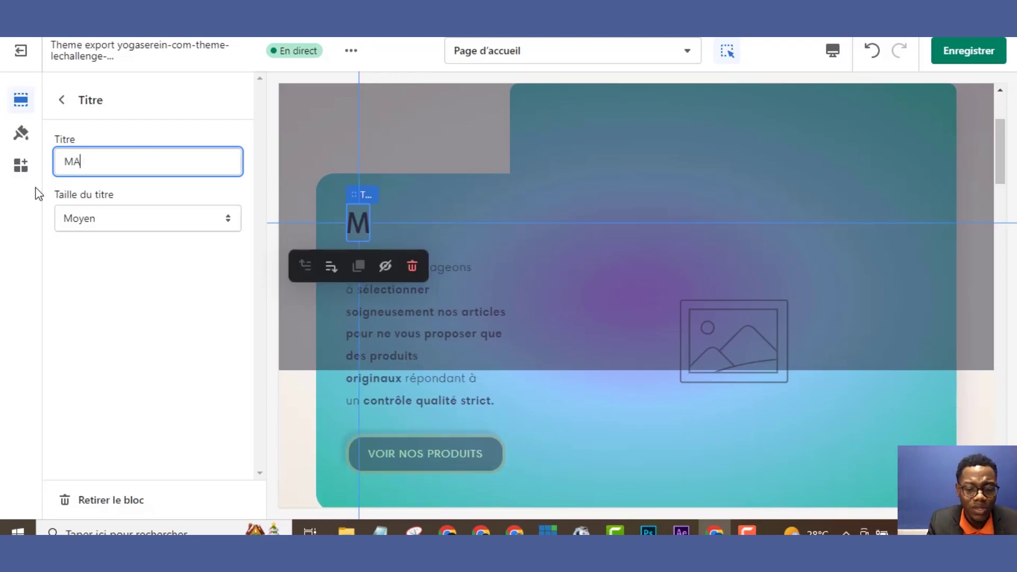
{"action": "type", "text": "KE UP"}
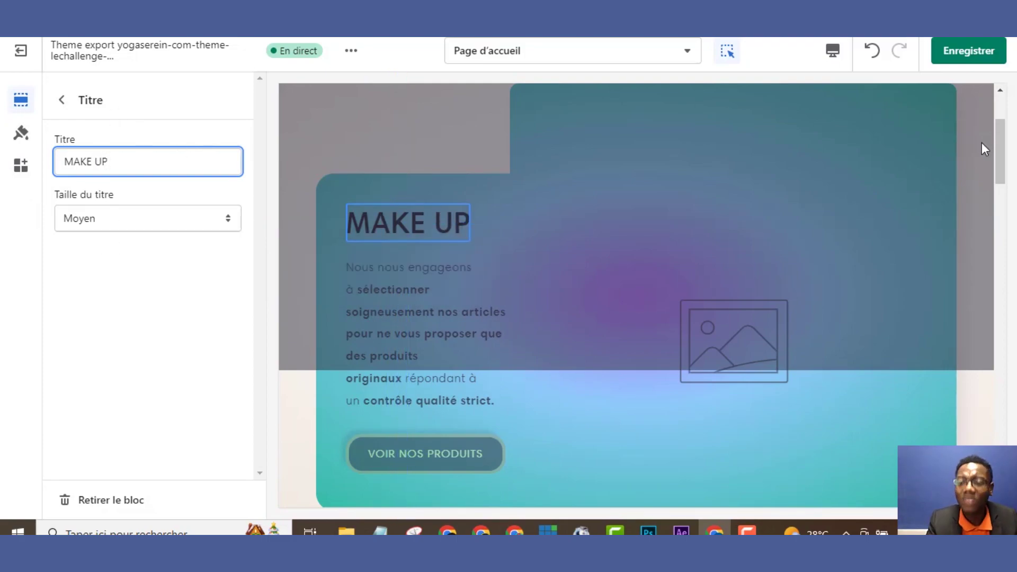
{"action": "left_click_drag", "start_coordinate": [998, 153], "coordinate": [1000, 124]}
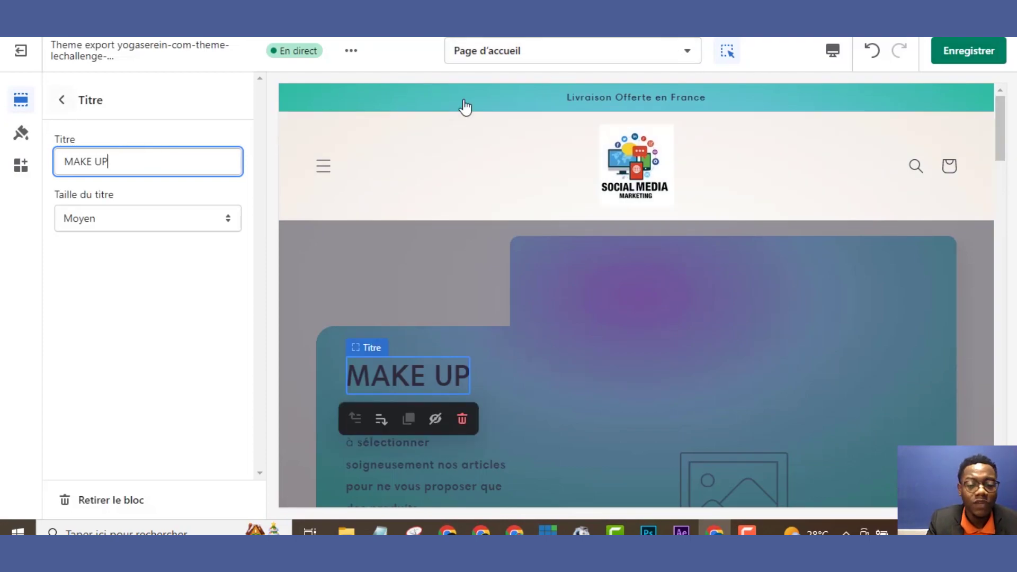
Save the theme changes and open the Nous nous engageons text block
{"action": "left_click", "coordinate": [962, 58]}
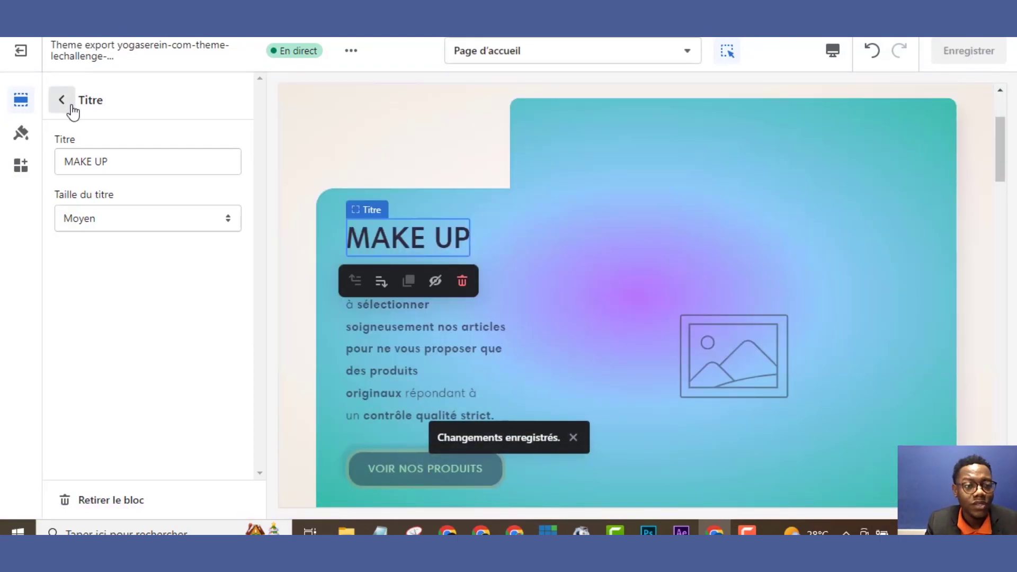
{"action": "left_click", "coordinate": [63, 101]}
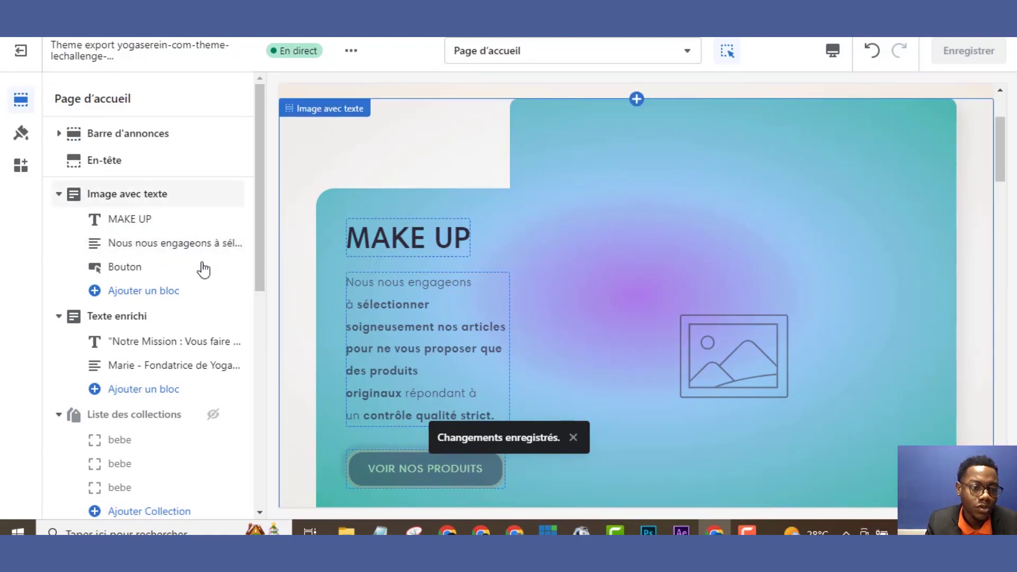
{"action": "left_click", "coordinate": [164, 255]}
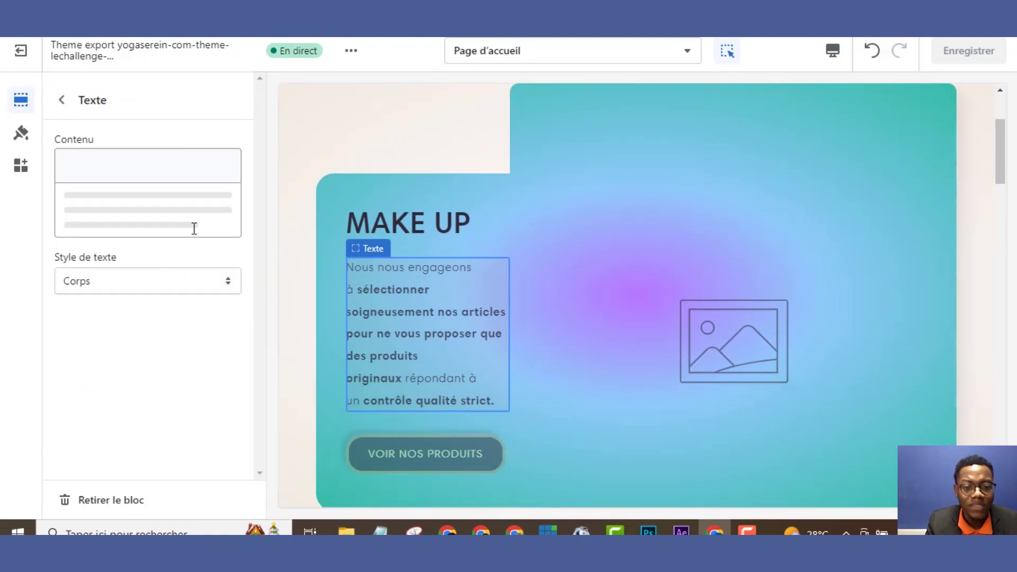
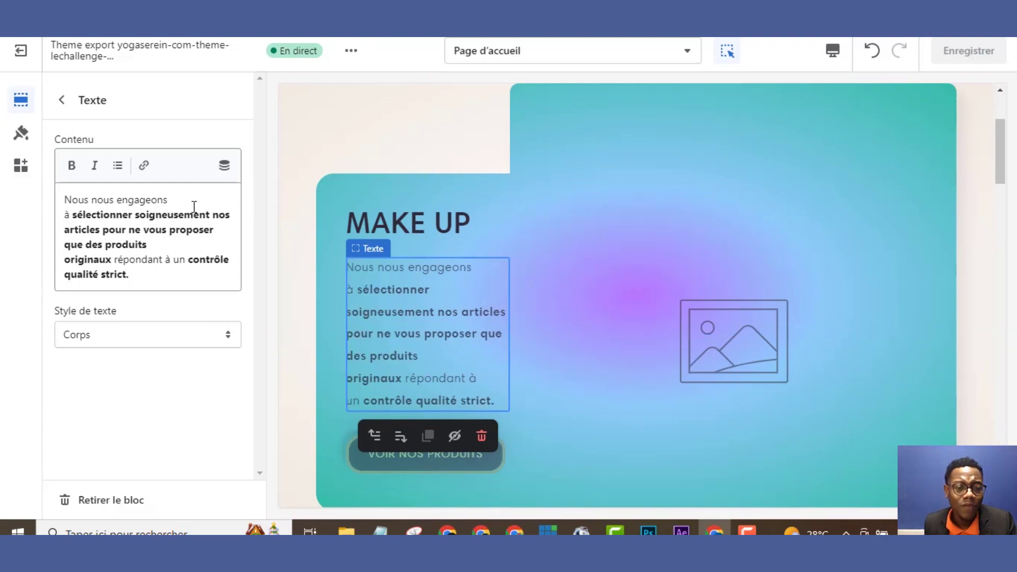
Finish editing the MAKE UP paragraph and return to the Page d'accueil section list
{"action": "left_click", "coordinate": [187, 259]}
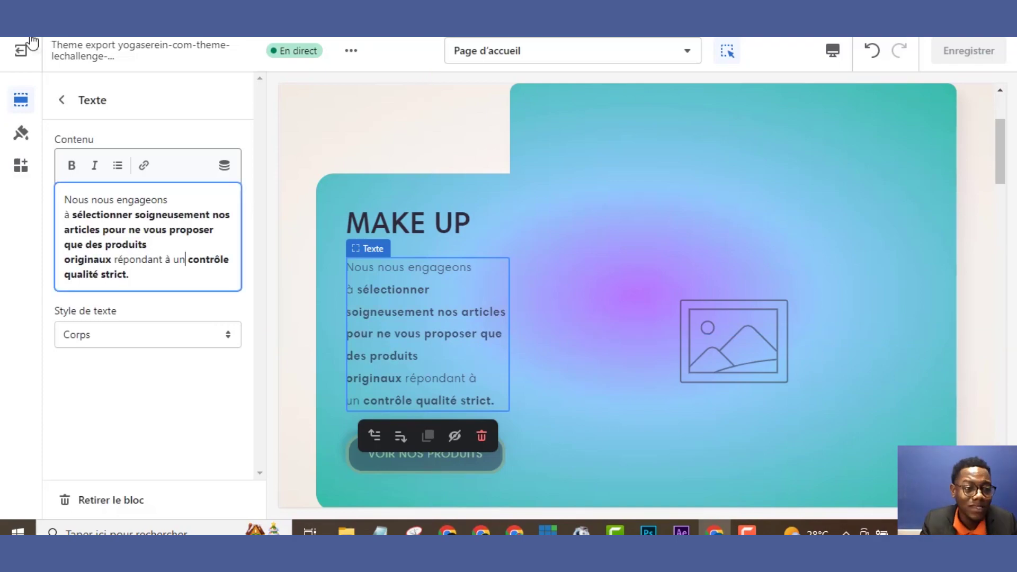
{"action": "left_click", "coordinate": [74, 120]}
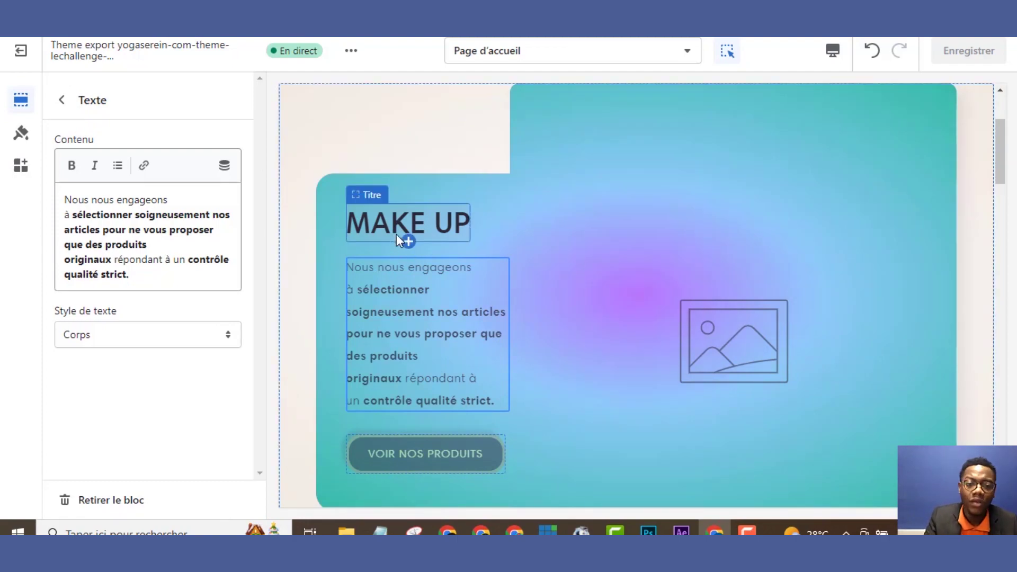
{"action": "mouse_move", "coordinate": [406, 315]}
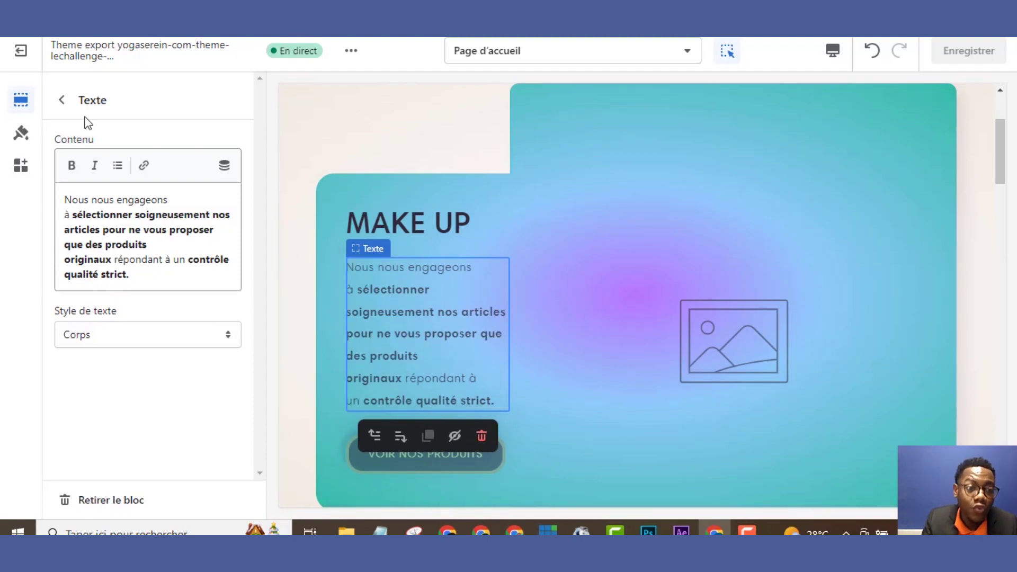
{"action": "left_click", "coordinate": [61, 100]}
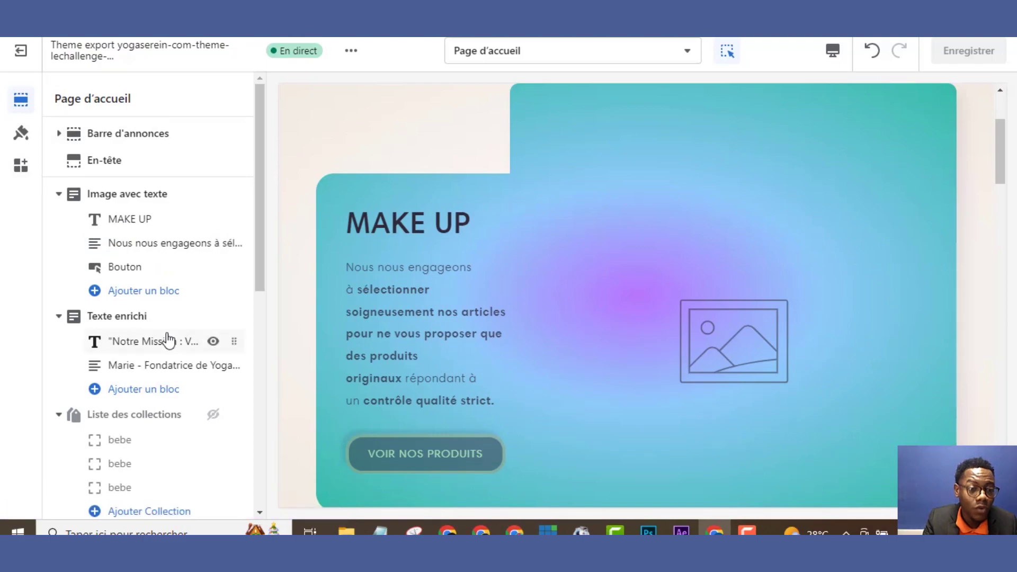
{"action": "mouse_move", "coordinate": [167, 339]}
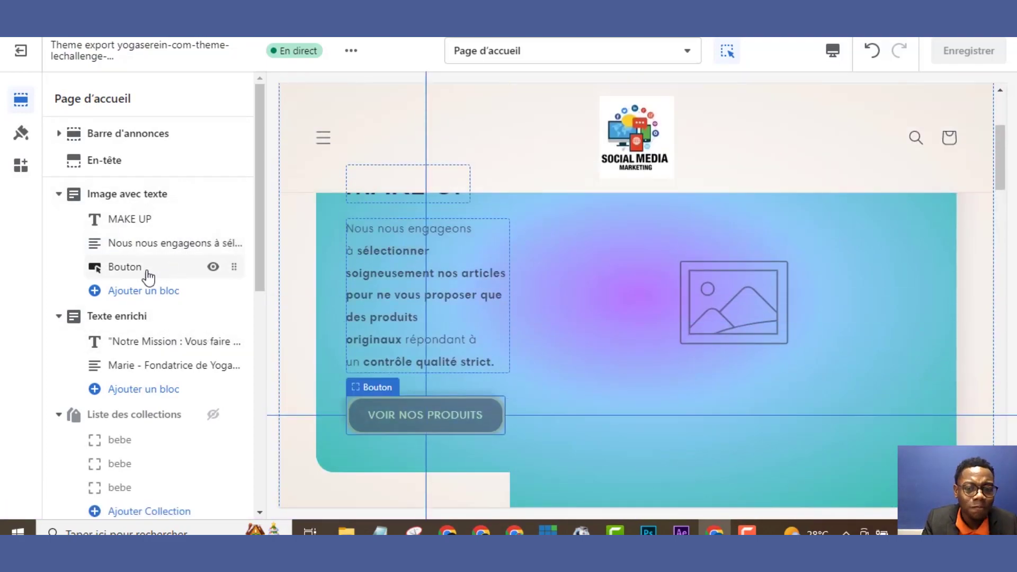
Point the VOIR NOS PRODUITS button's link to the Make Up 4 product and save the theme
{"action": "left_click", "coordinate": [145, 272]}
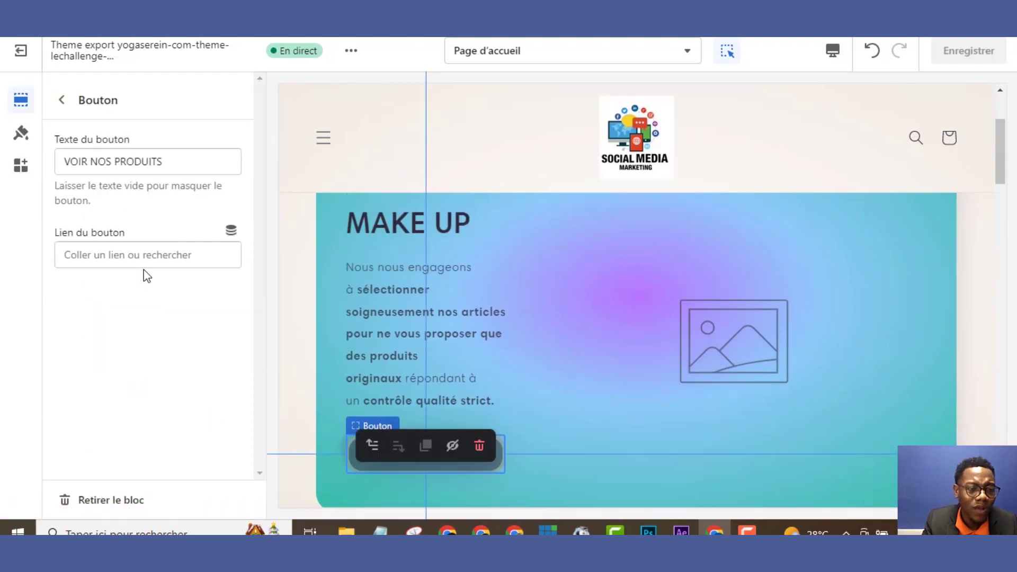
{"action": "left_click", "coordinate": [151, 257]}
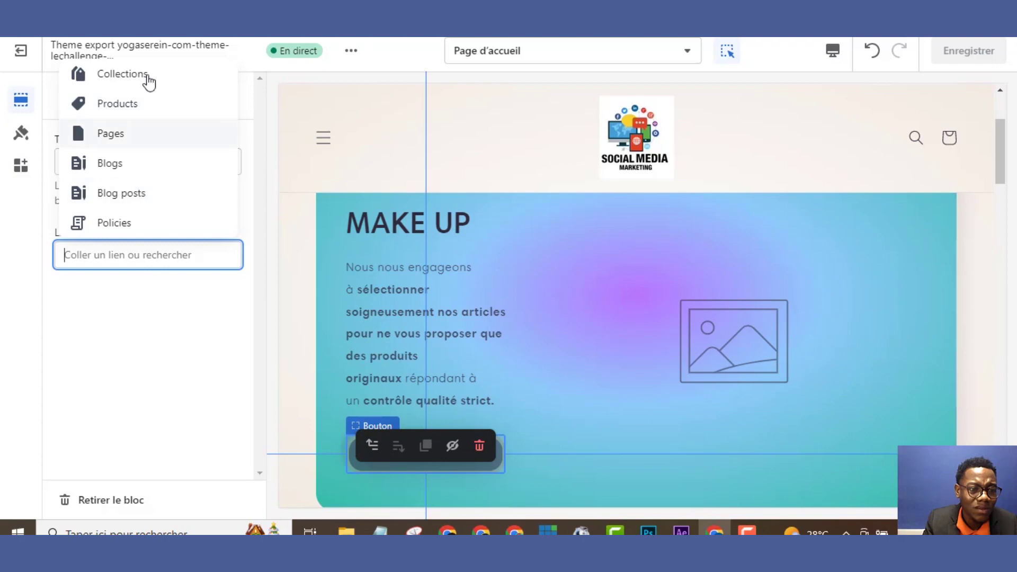
{"action": "left_click", "coordinate": [146, 106]}
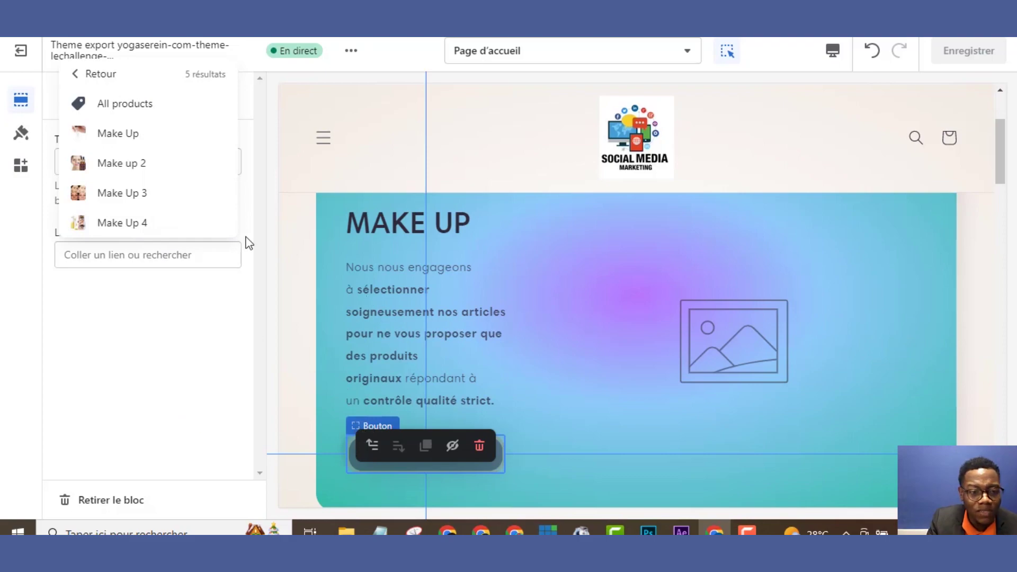
{"action": "left_click", "coordinate": [159, 227]}
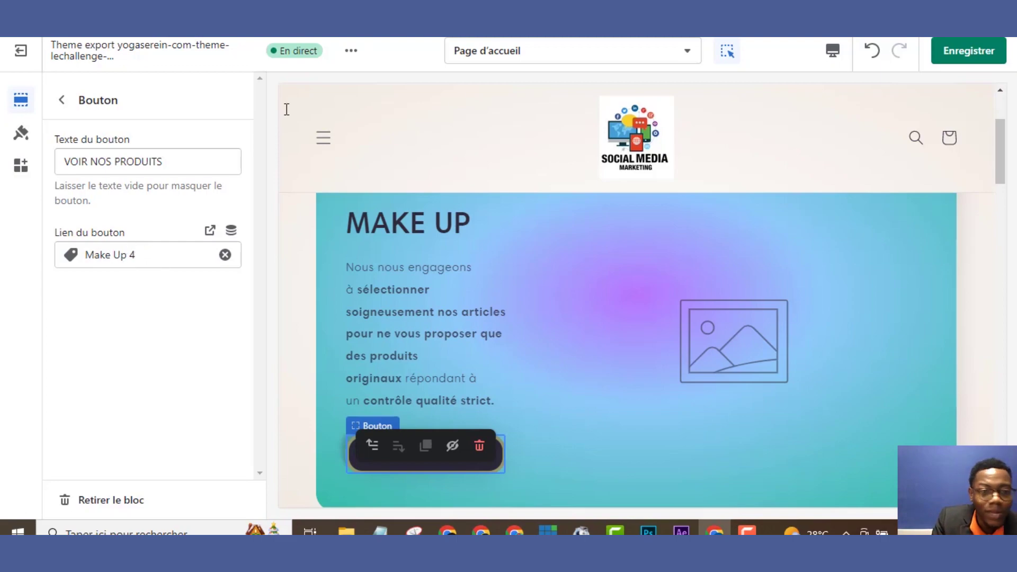
{"action": "left_click", "coordinate": [974, 57]}
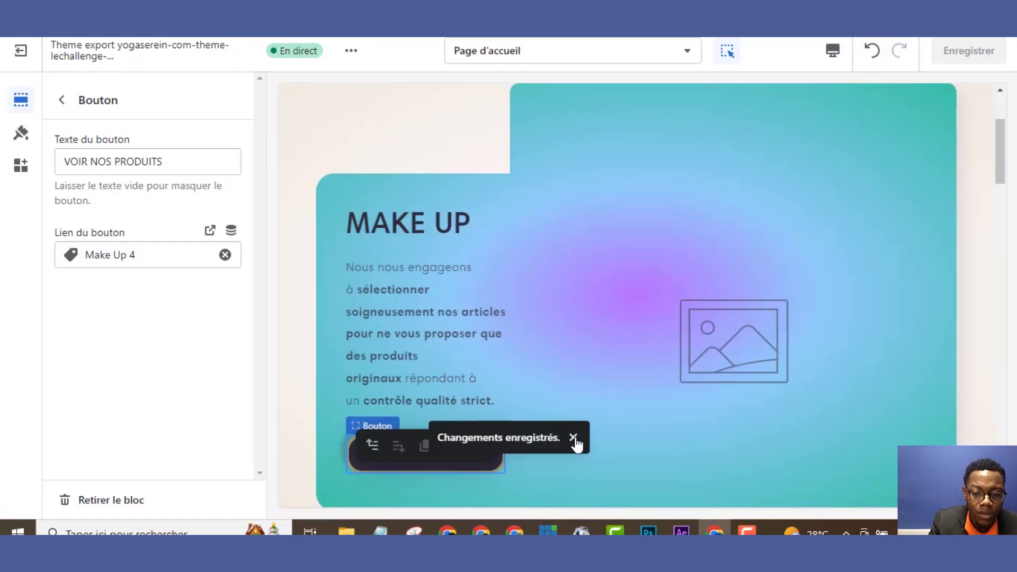
{"action": "left_click", "coordinate": [573, 438]}
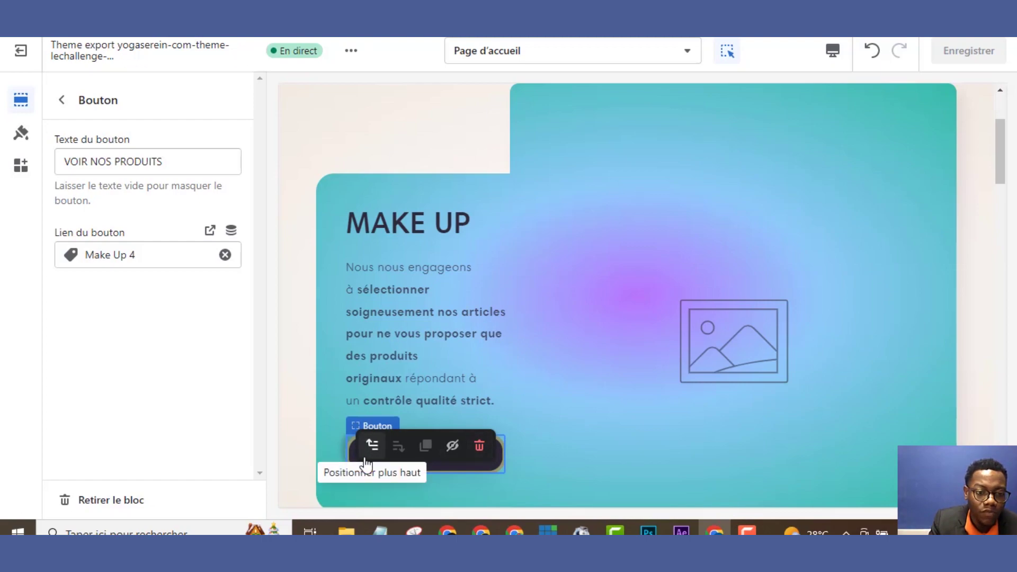
{"action": "left_click", "coordinate": [62, 100]}
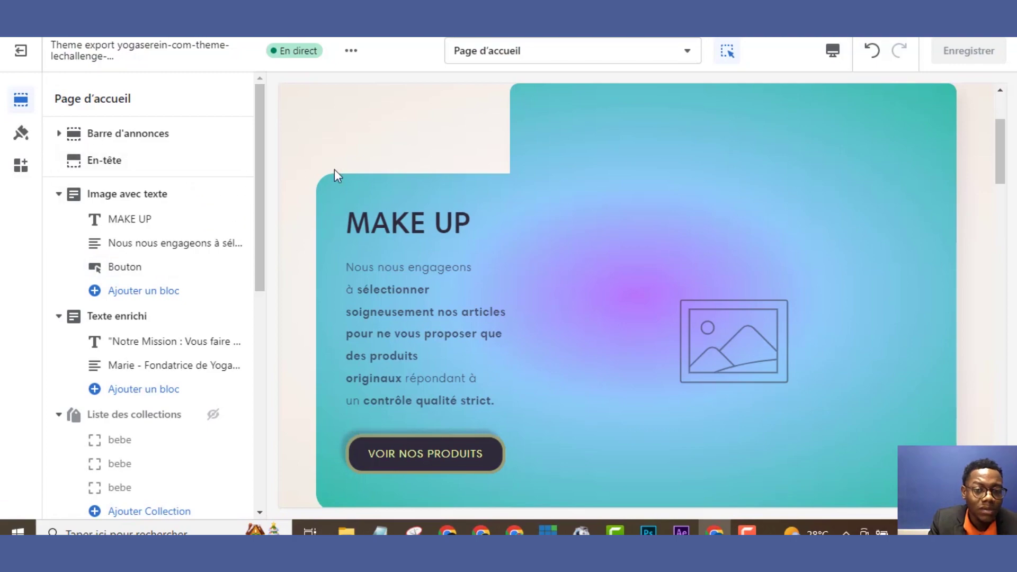
Set the MAKE UP section's image to the free pink makeup-pouch photo found by searching 'MAKE'
{"action": "left_click", "coordinate": [699, 167]}
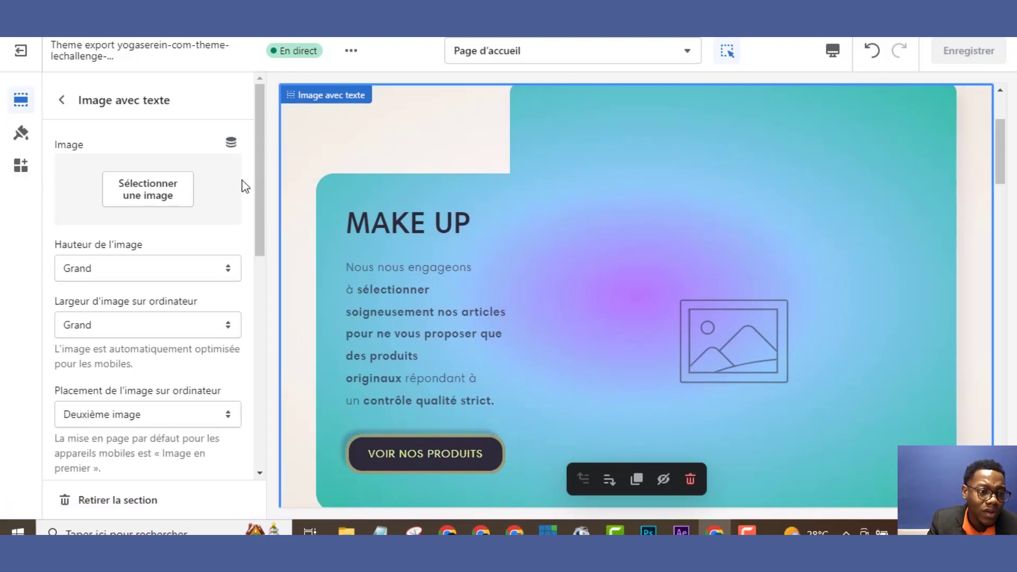
{"action": "left_click", "coordinate": [164, 202]}
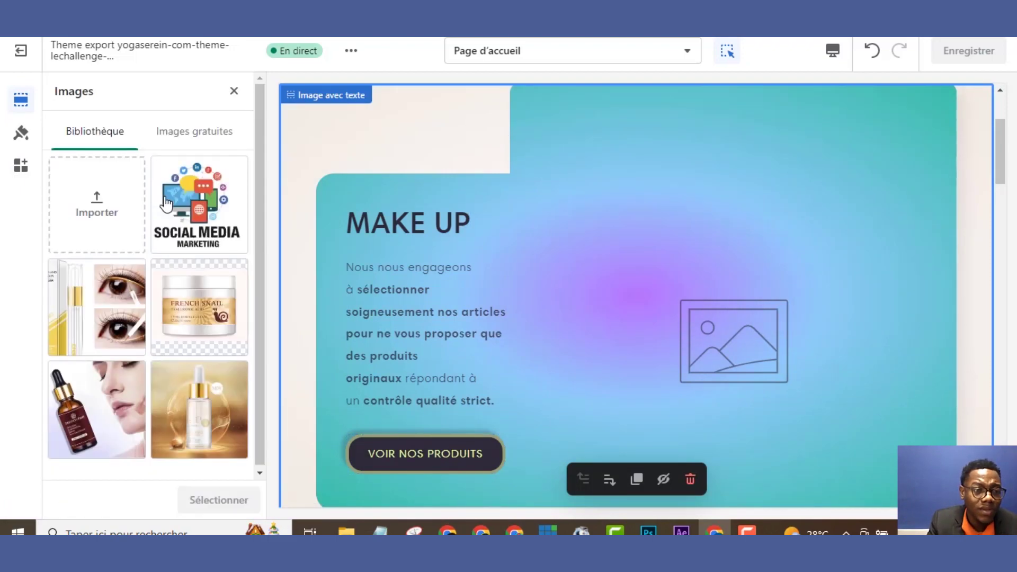
{"action": "left_click", "coordinate": [183, 148]}
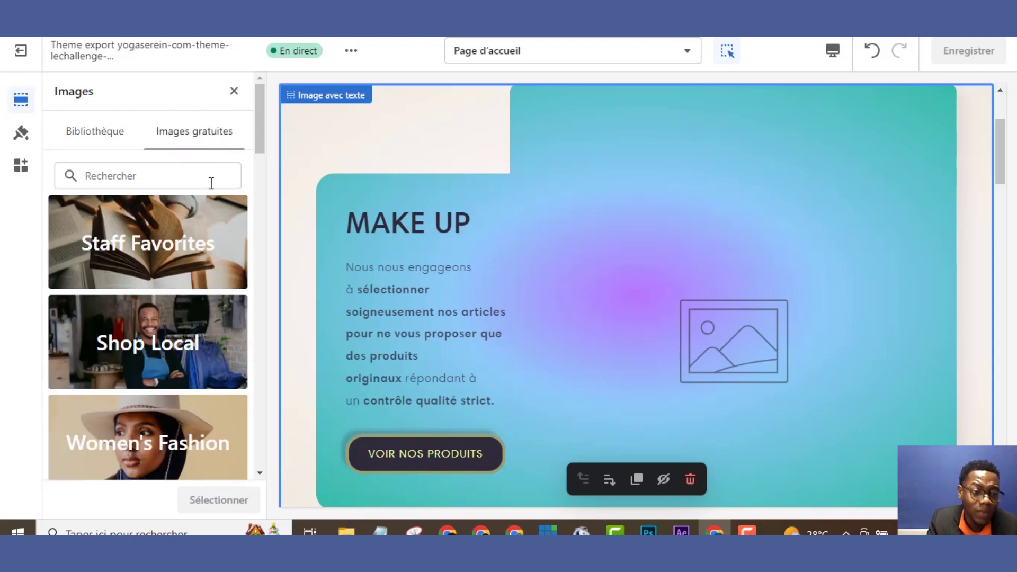
{"action": "left_click", "coordinate": [191, 173]}
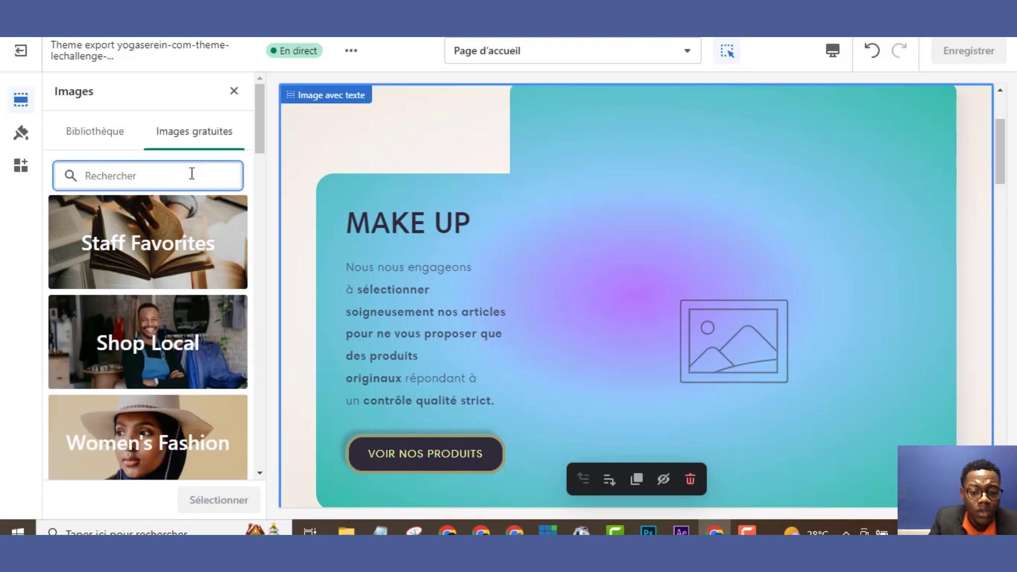
{"action": "type", "text": "MAK"}
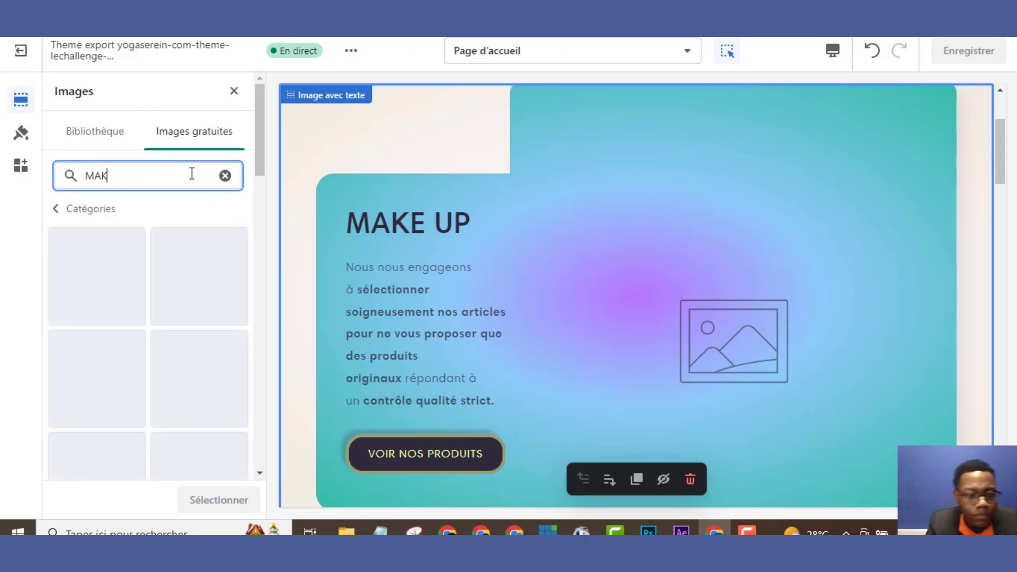
{"action": "type", "text": "E"}
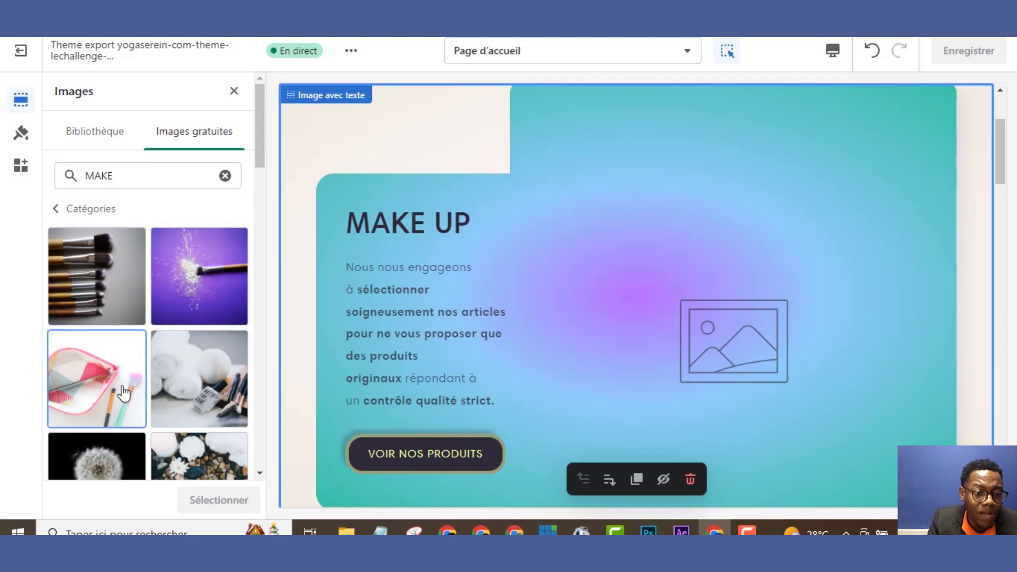
{"action": "left_click", "coordinate": [124, 391]}
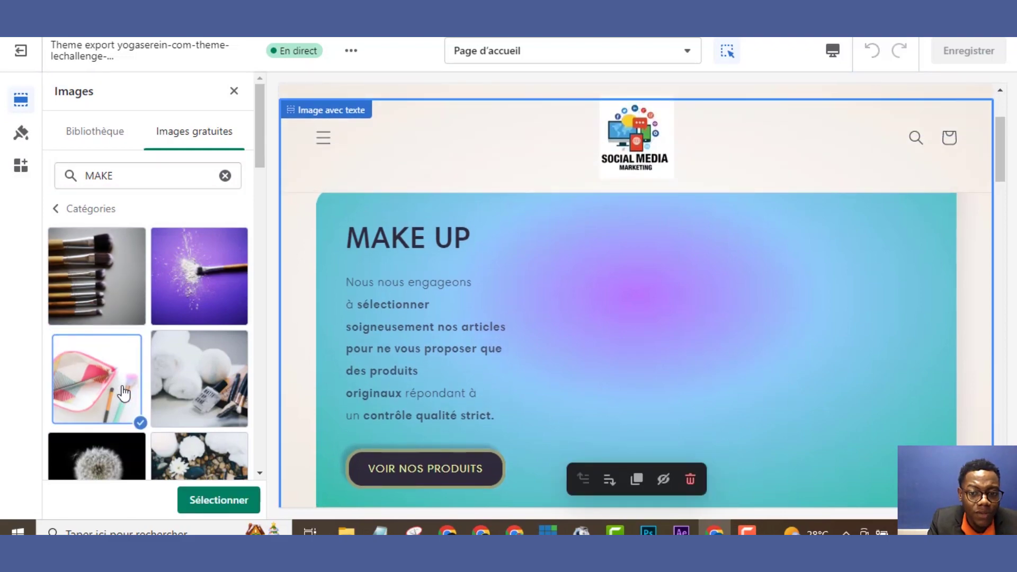
{"action": "left_click", "coordinate": [219, 500]}
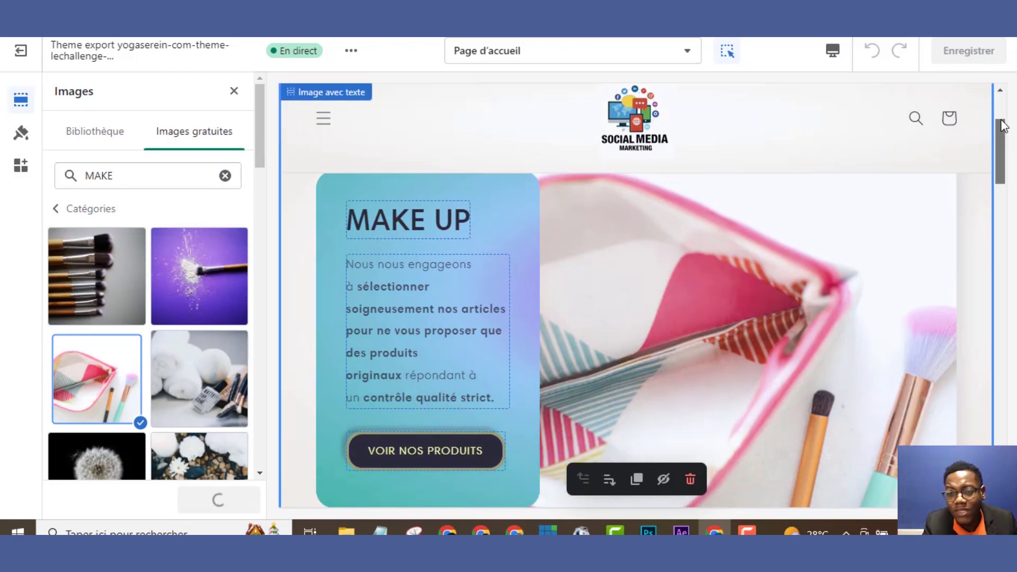
Save the new section image and dismiss the focal-point announcement
{"action": "left_click_drag", "start_coordinate": [1003, 125], "coordinate": [992, 64]}
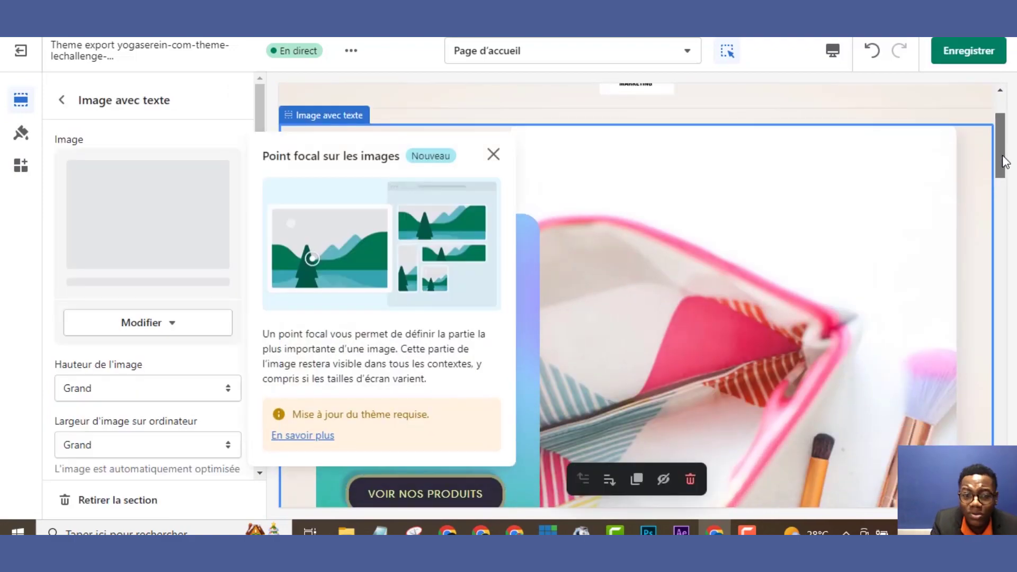
{"action": "scroll", "coordinate": [1003, 126], "scroll_direction": "up", "scroll_amount": 3}
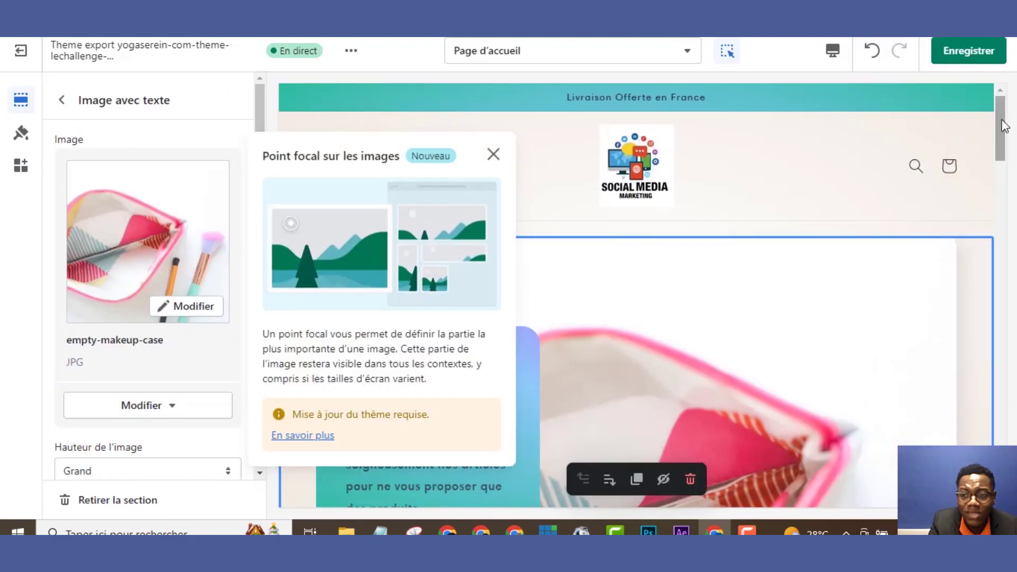
{"action": "left_click", "coordinate": [969, 52]}
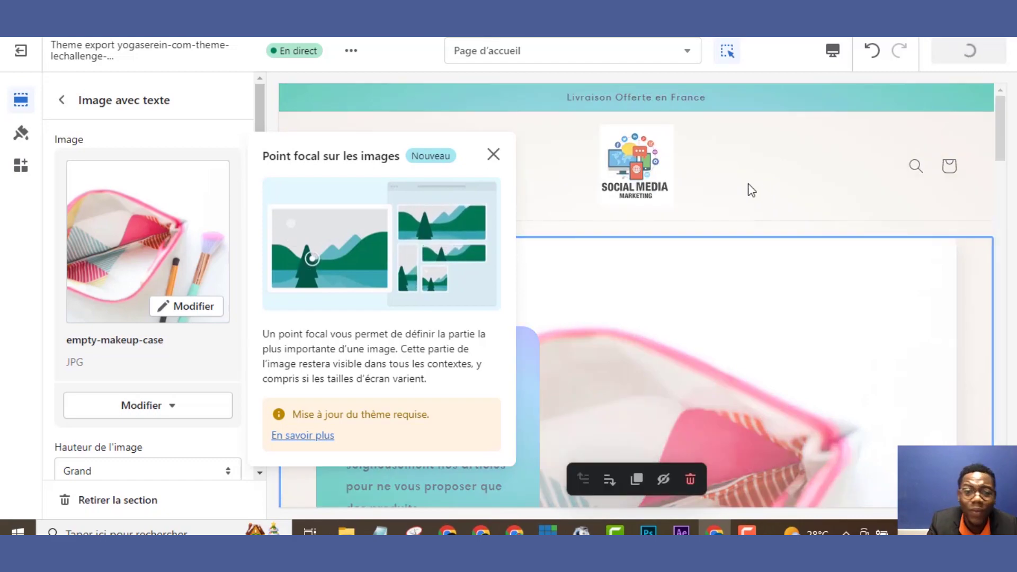
{"action": "left_click", "coordinate": [492, 155]}
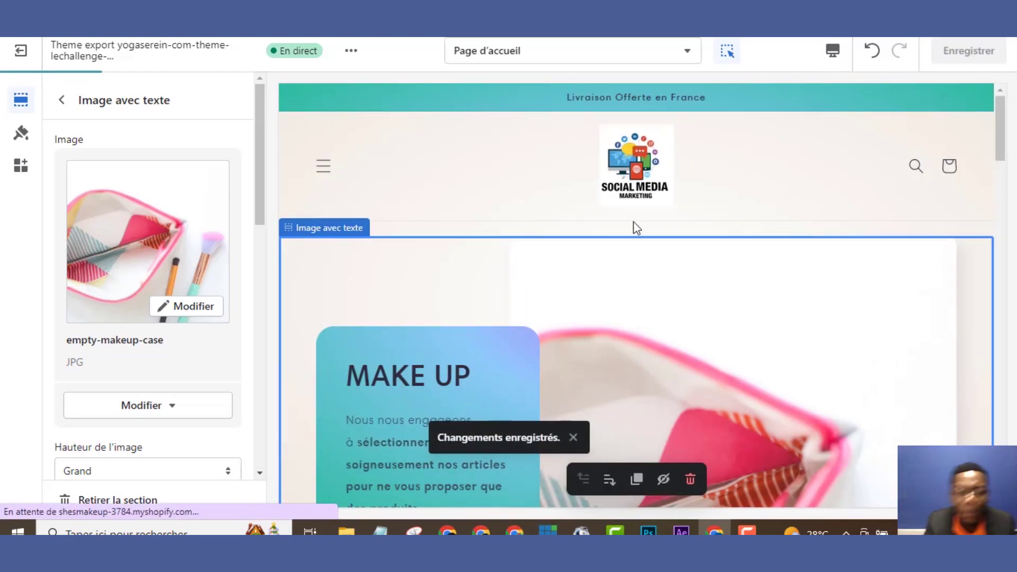
{"action": "left_click_drag", "start_coordinate": [1001, 135], "coordinate": [1008, 235]}
{"action": "left_click_drag", "start_coordinate": [1001, 154], "coordinate": [1004, 294]}
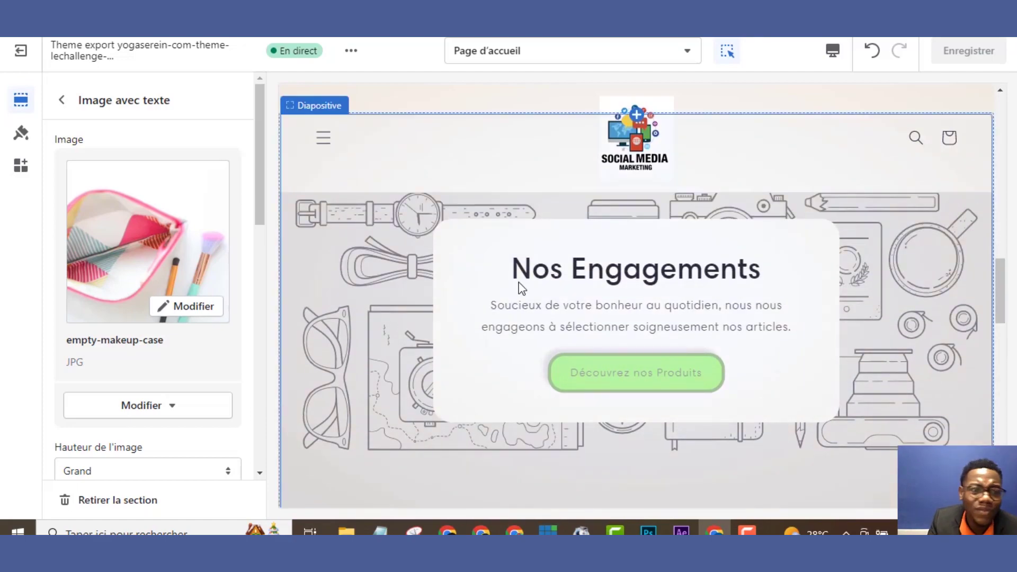
In the Nos Engagements slide, pick the free make-up brushes photo found by searching 'MAKE UP'
{"action": "left_click", "coordinate": [62, 102]}
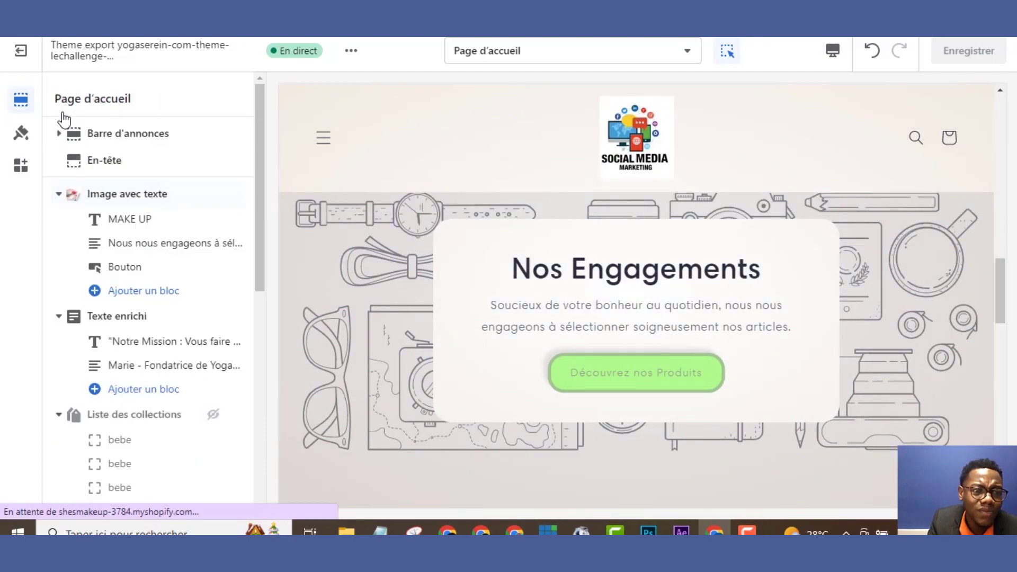
{"action": "left_click", "coordinate": [324, 243]}
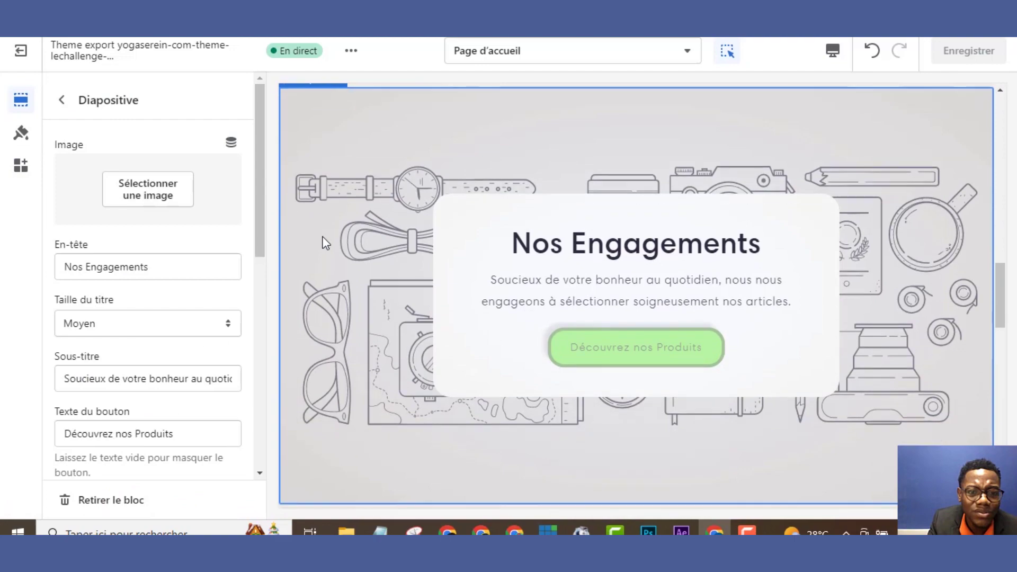
{"action": "left_click", "coordinate": [146, 204]}
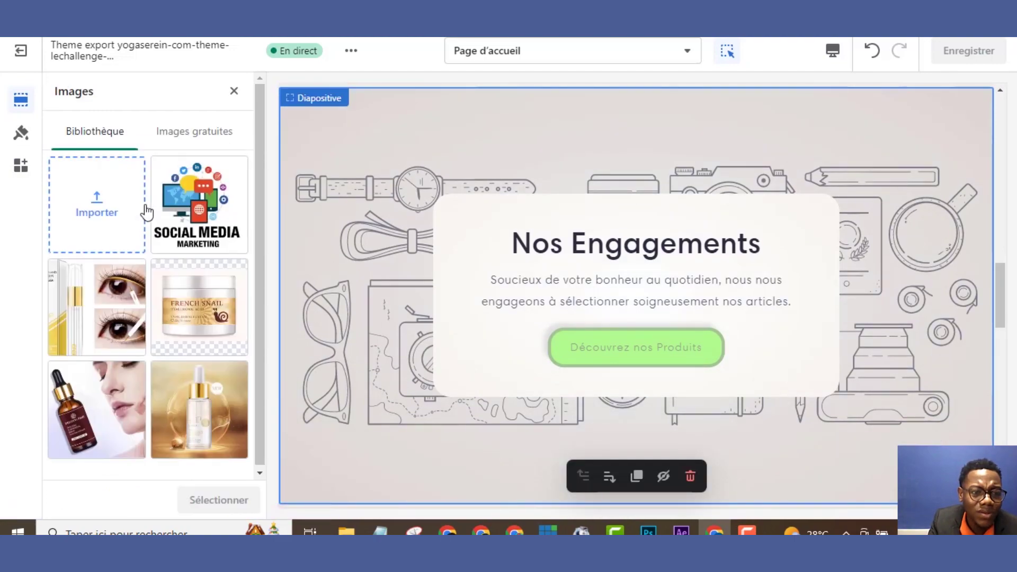
{"action": "left_click", "coordinate": [196, 130]}
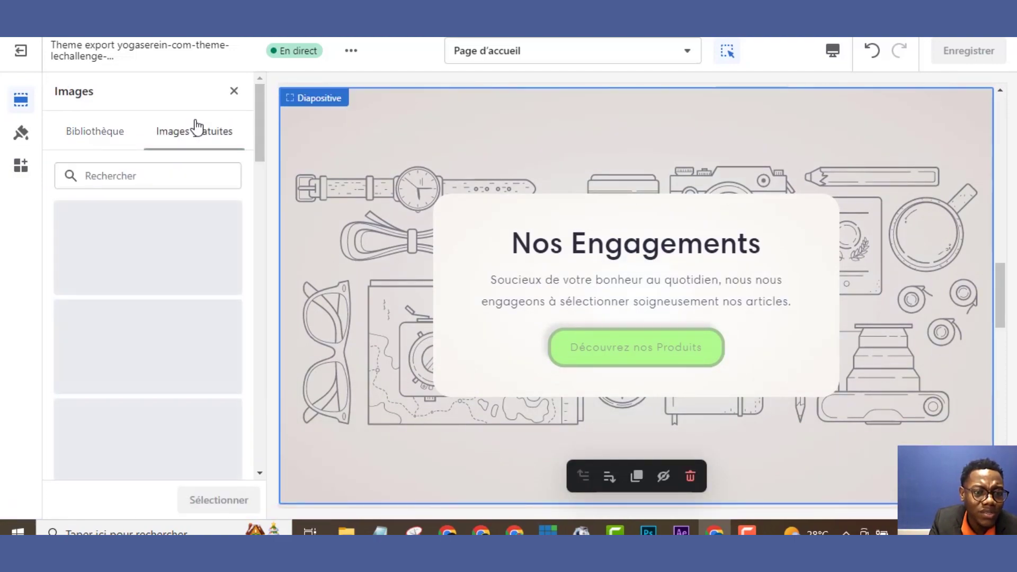
{"action": "left_click", "coordinate": [164, 183]}
{"action": "type", "text": "MAKE"}
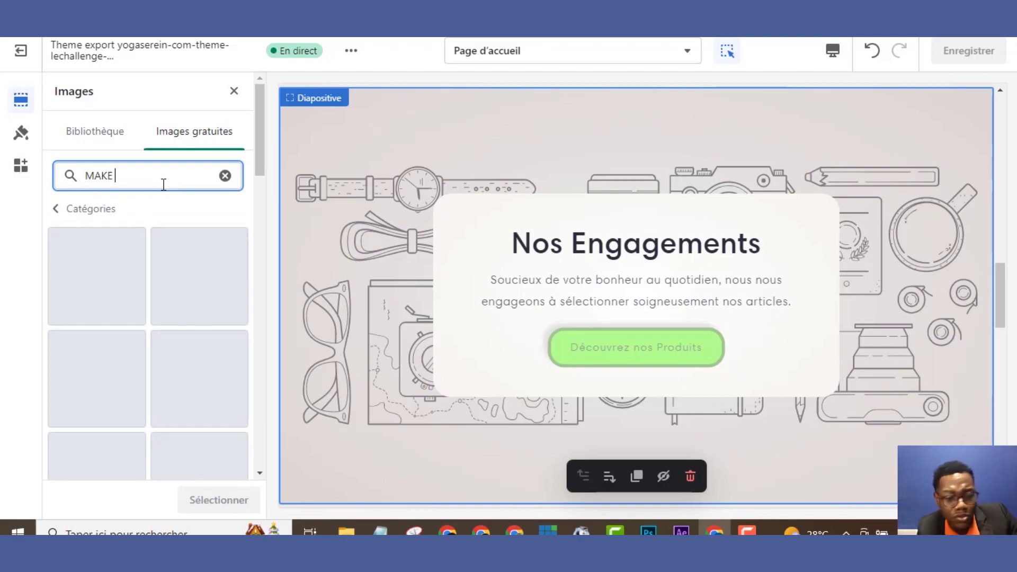
{"action": "type", "text": " UP"}
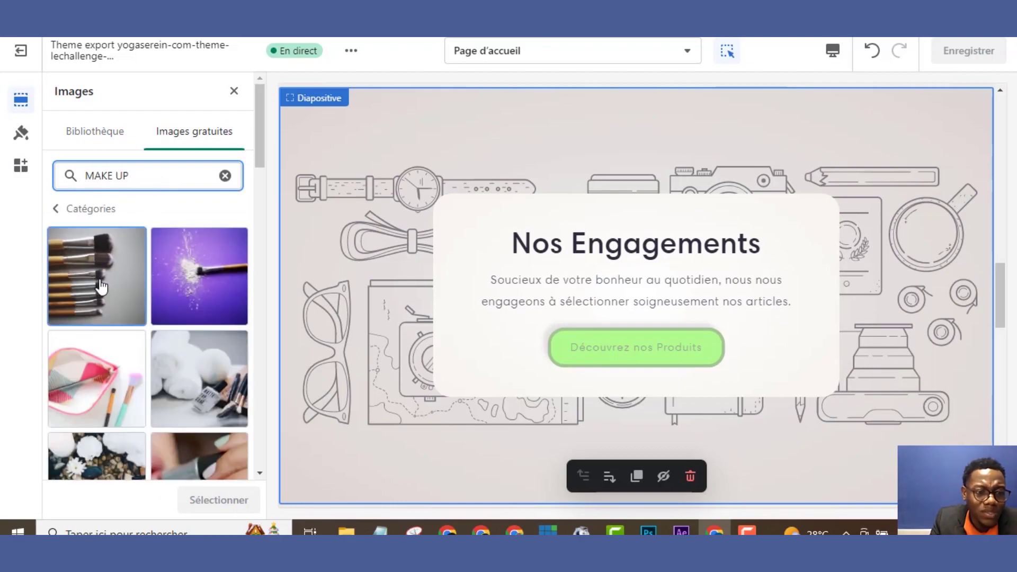
{"action": "left_click", "coordinate": [103, 260]}
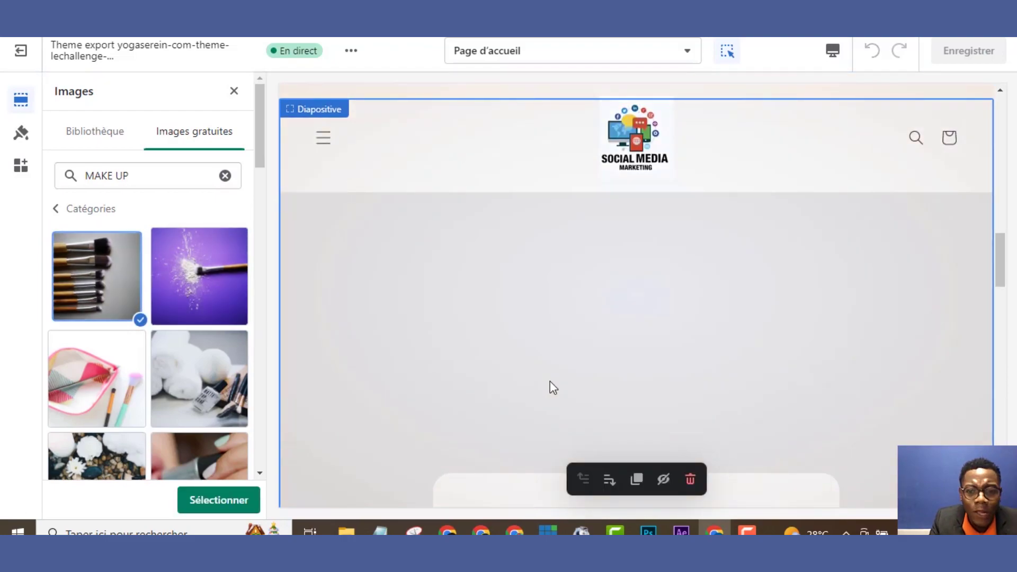
Apply the brushes photo as the slide background and save the homepage
{"action": "left_click_drag", "start_coordinate": [1005, 286], "coordinate": [988, 196]}
{"action": "scroll", "coordinate": [975, 154], "scroll_direction": "up", "scroll_amount": 10}
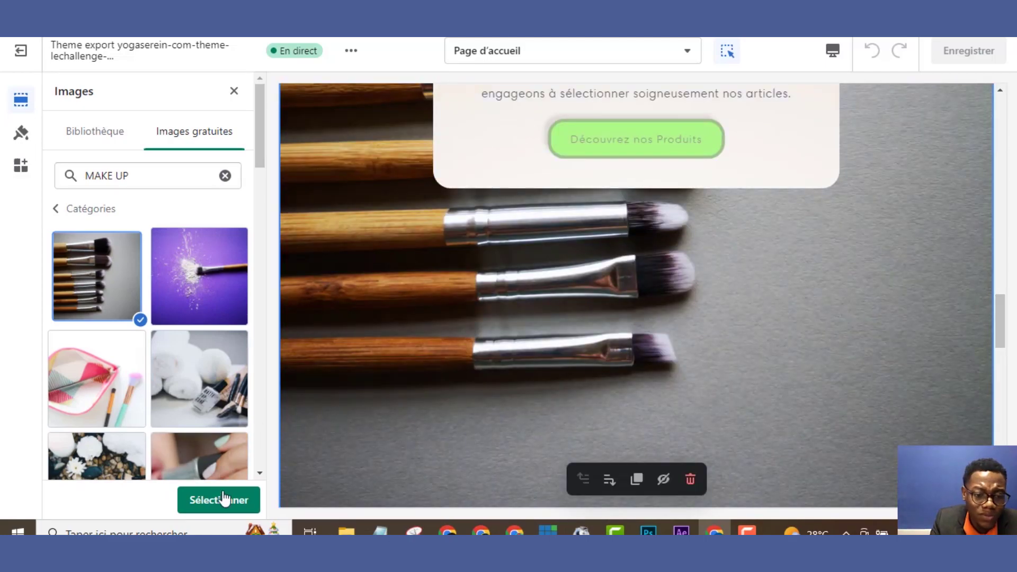
{"action": "left_click", "coordinate": [225, 498]}
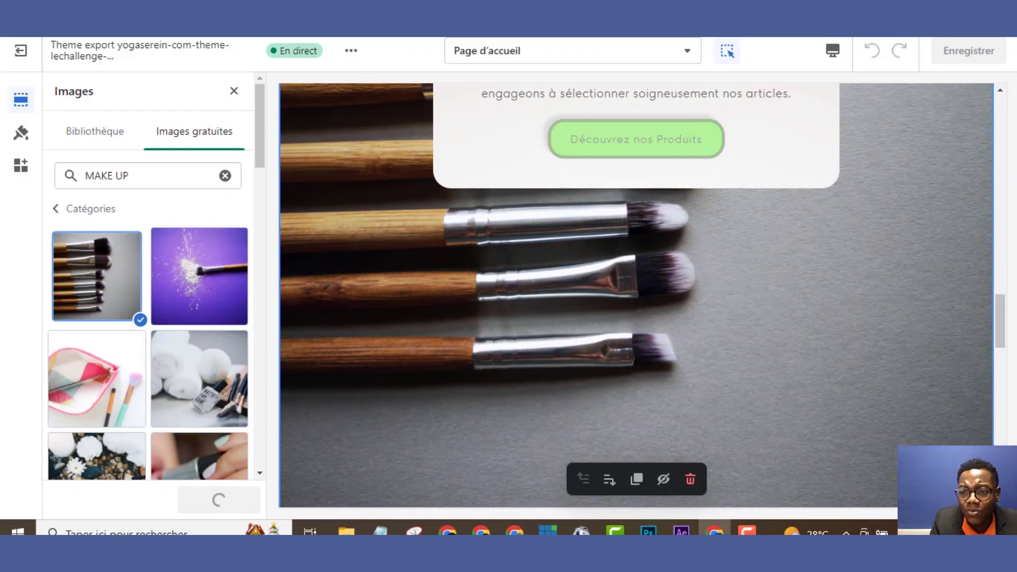
{"action": "left_click_drag", "start_coordinate": [1005, 324], "coordinate": [1004, 291]}
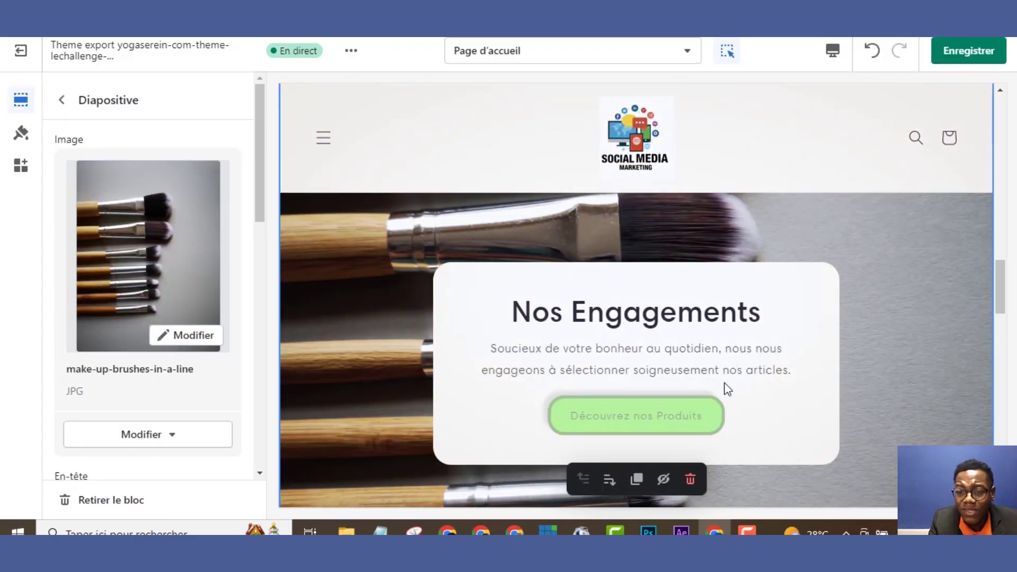
{"action": "left_click", "coordinate": [950, 49]}
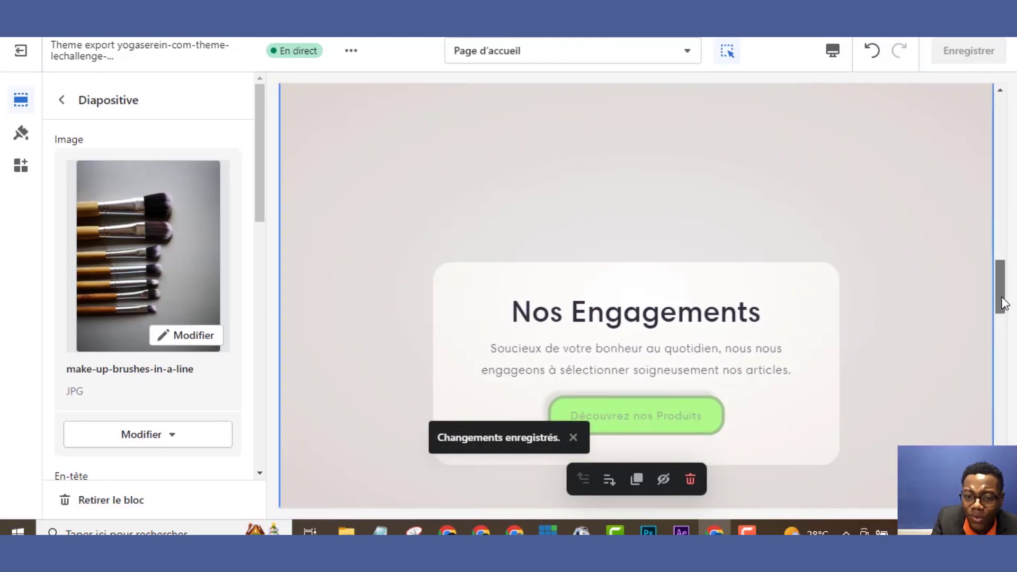
{"action": "mouse_move", "coordinate": [1000, 301]}
{"action": "left_mouse_down"}
{"action": "mouse_move", "coordinate": [992, 438]}
{"action": "mouse_move", "coordinate": [1004, 493]}
{"action": "left_mouse_up"}
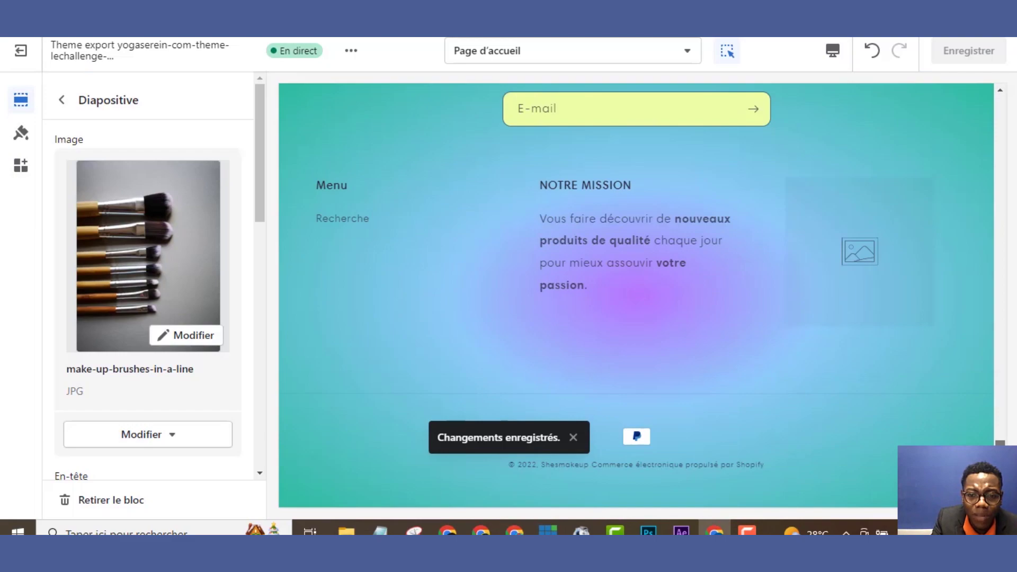
Put the Social Media Marketing picture from the library into the footer image block and save
{"action": "left_click_drag", "start_coordinate": [1000, 122], "coordinate": [1001, 444]}
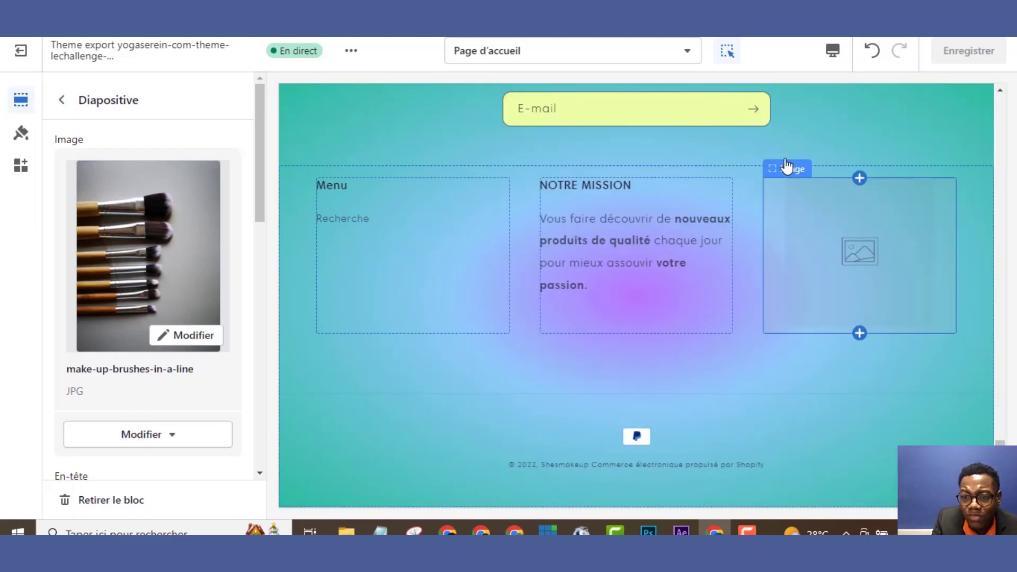
{"action": "left_click", "coordinate": [783, 171]}
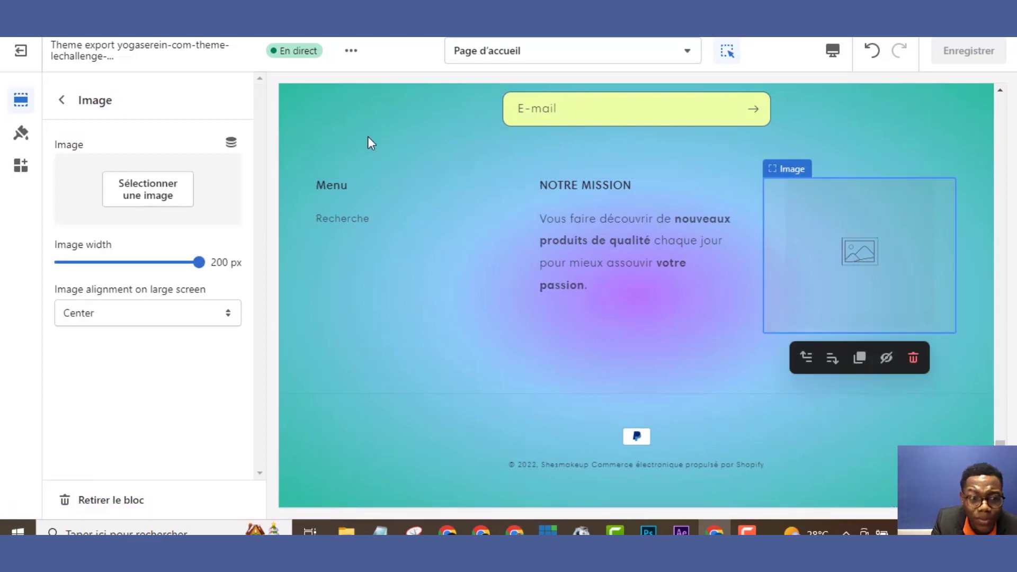
{"action": "left_click", "coordinate": [153, 184]}
{"action": "left_click", "coordinate": [157, 188]}
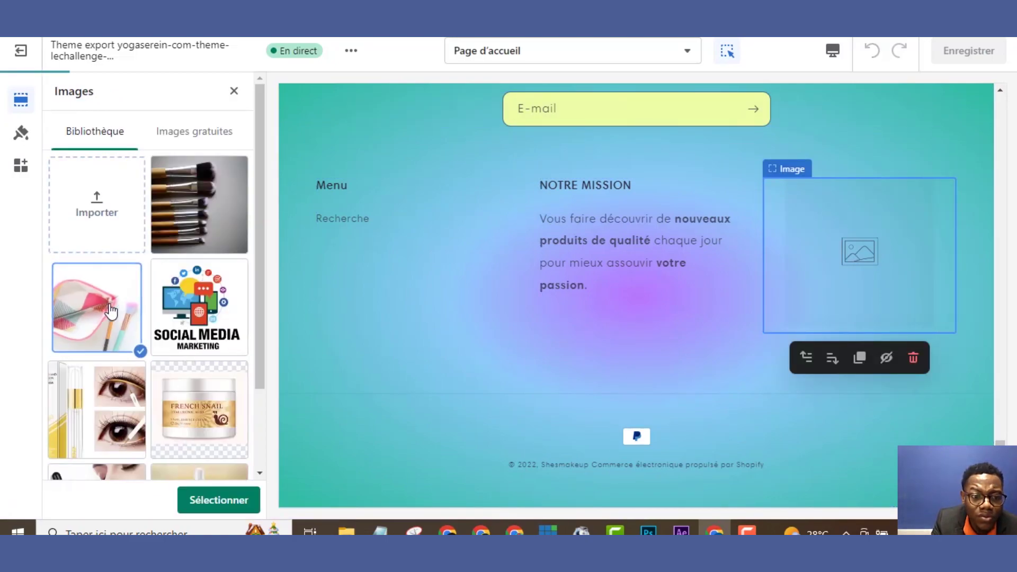
{"action": "left_click", "coordinate": [205, 299]}
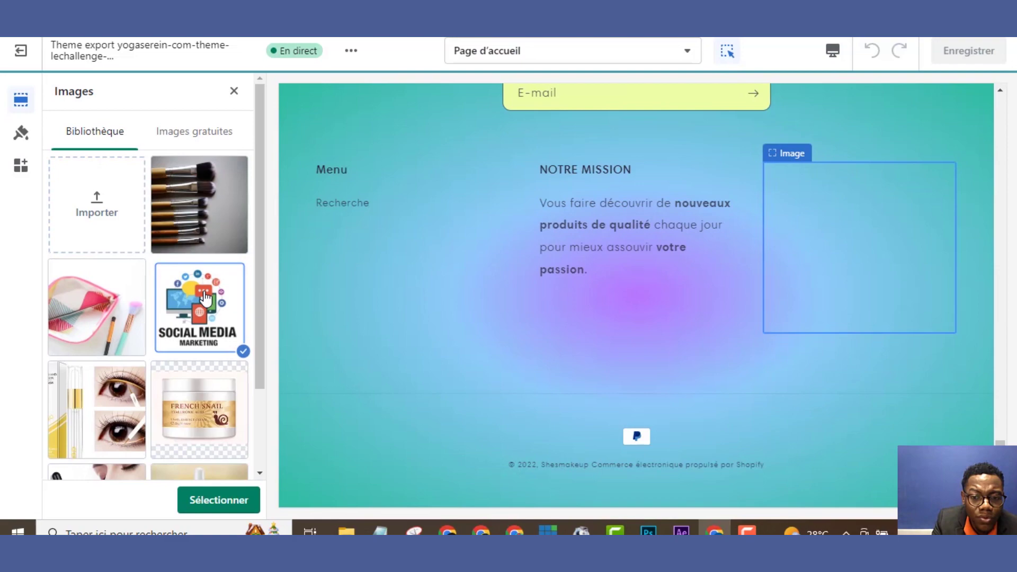
{"action": "left_click", "coordinate": [224, 506]}
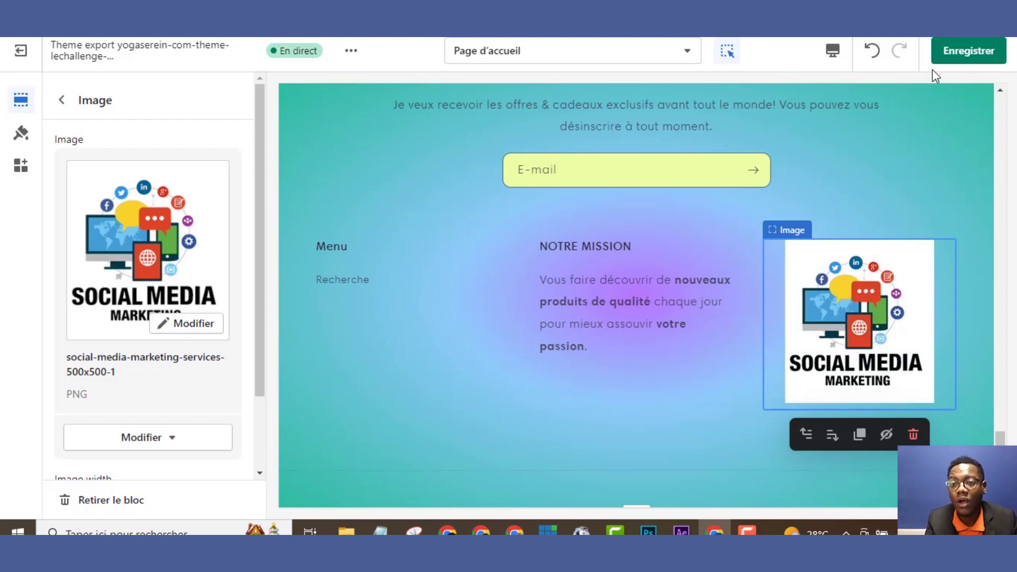
{"action": "left_click", "coordinate": [952, 62]}
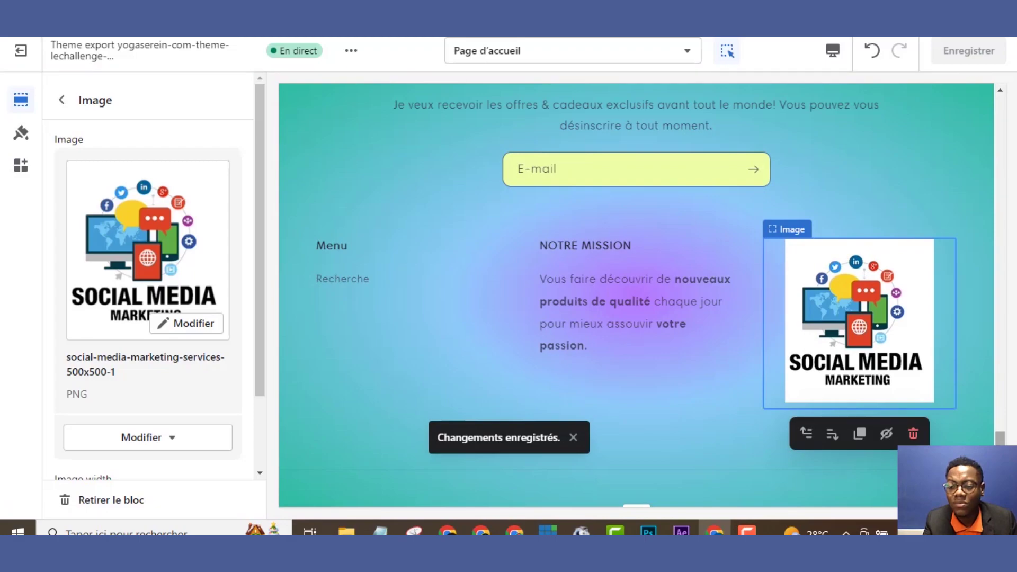
{"action": "scroll", "coordinate": [998, 350], "scroll_direction": "down", "scroll_amount": 2}
{"action": "left_click_drag", "start_coordinate": [1000, 456], "coordinate": [1001, 64]}
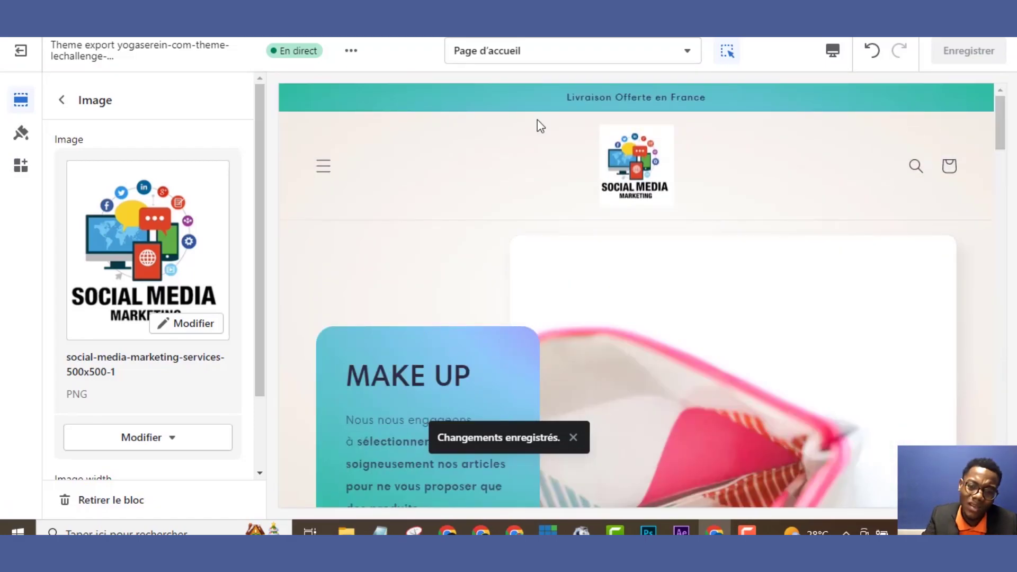
Open the En-tête header settings twice, returning to the Page d'accueil list each time
{"action": "left_click", "coordinate": [332, 178]}
{"action": "left_click", "coordinate": [328, 177]}
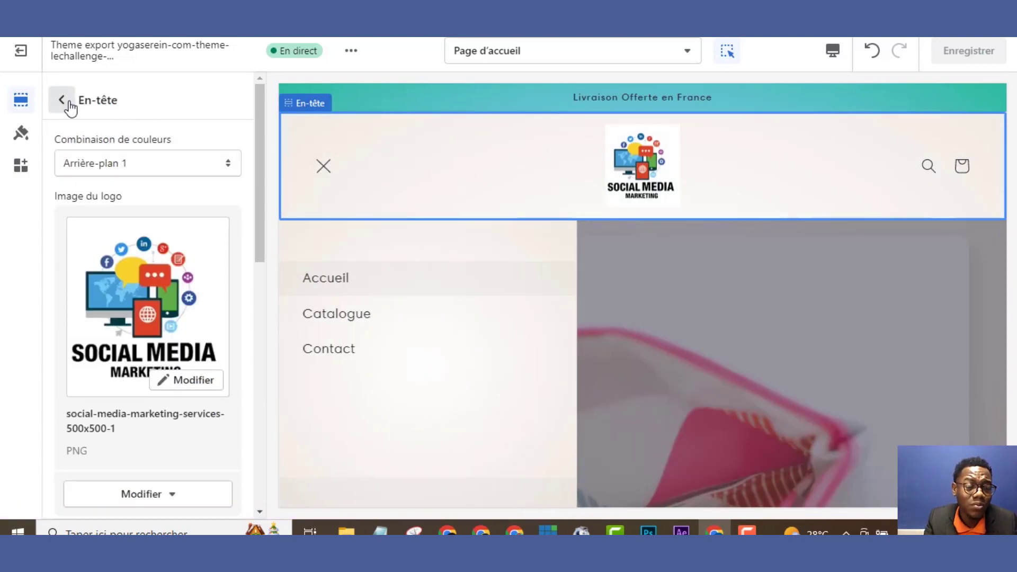
{"action": "left_click", "coordinate": [63, 101]}
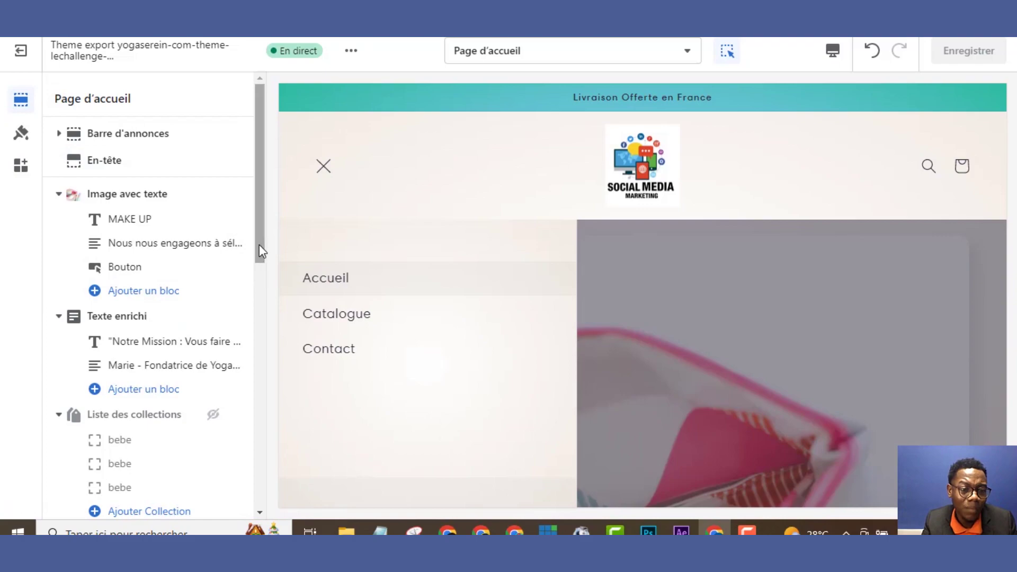
{"action": "left_click_drag", "start_coordinate": [259, 243], "coordinate": [256, 285]}
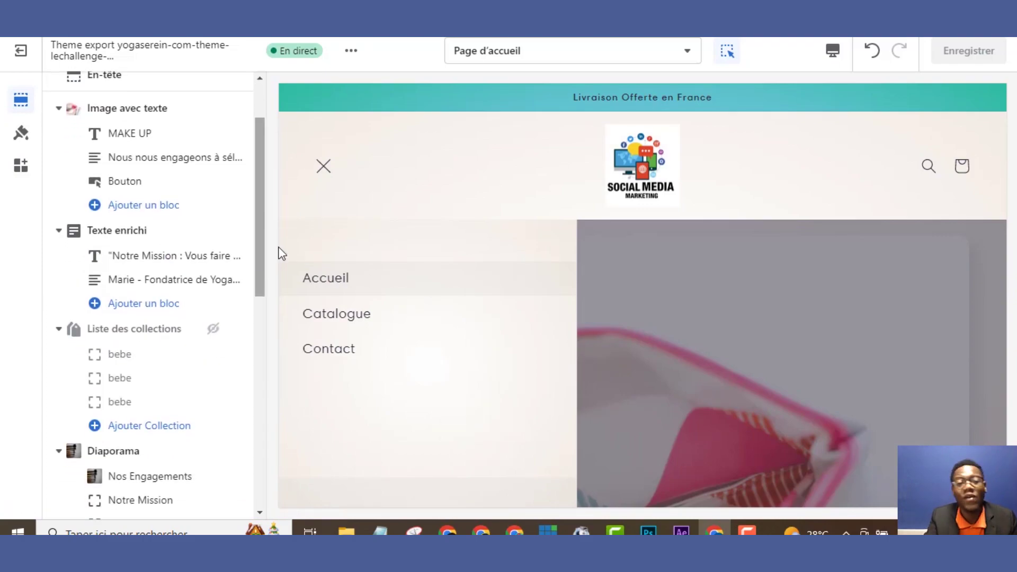
{"action": "left_click", "coordinate": [328, 184]}
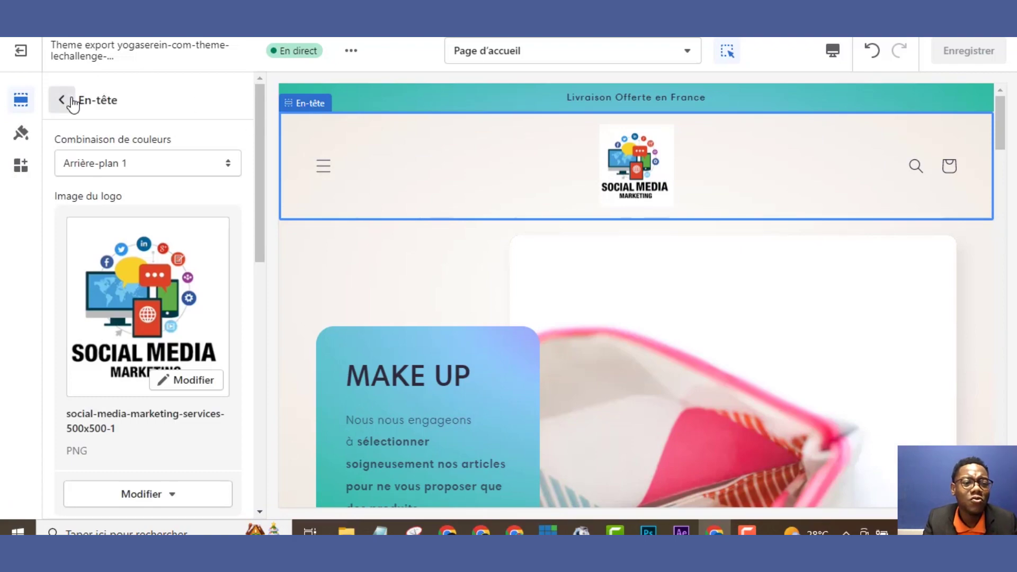
{"action": "left_click", "coordinate": [62, 100]}
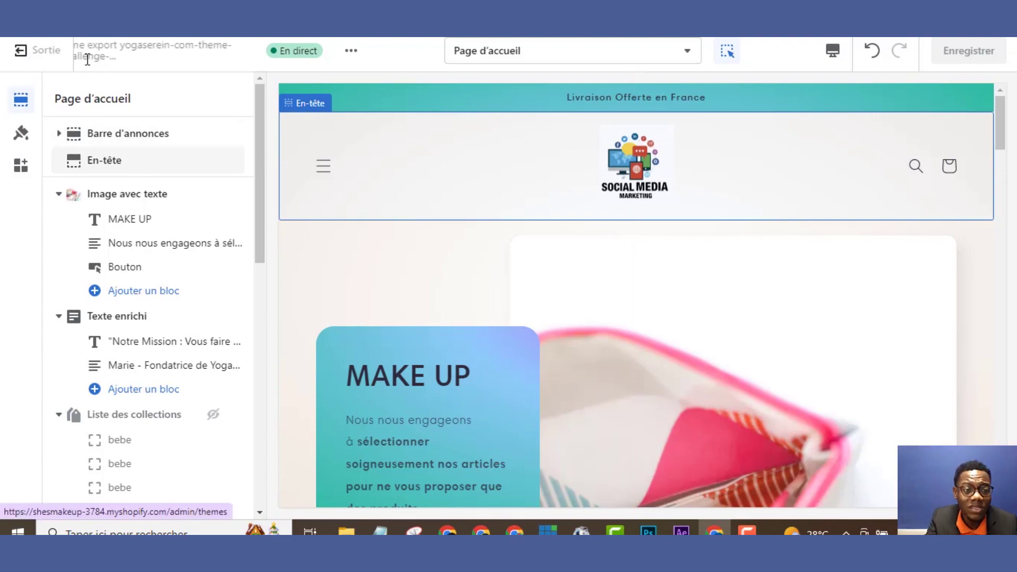
Leave the theme editor, open the live storefront and browse its Catalogue page
{"action": "left_click", "coordinate": [27, 61]}
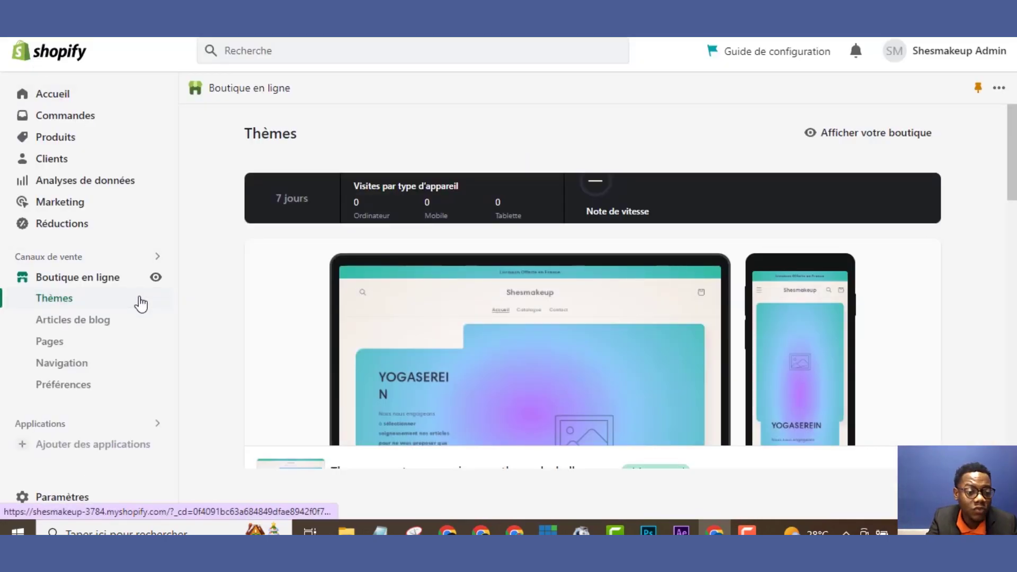
{"action": "left_click", "coordinate": [156, 279]}
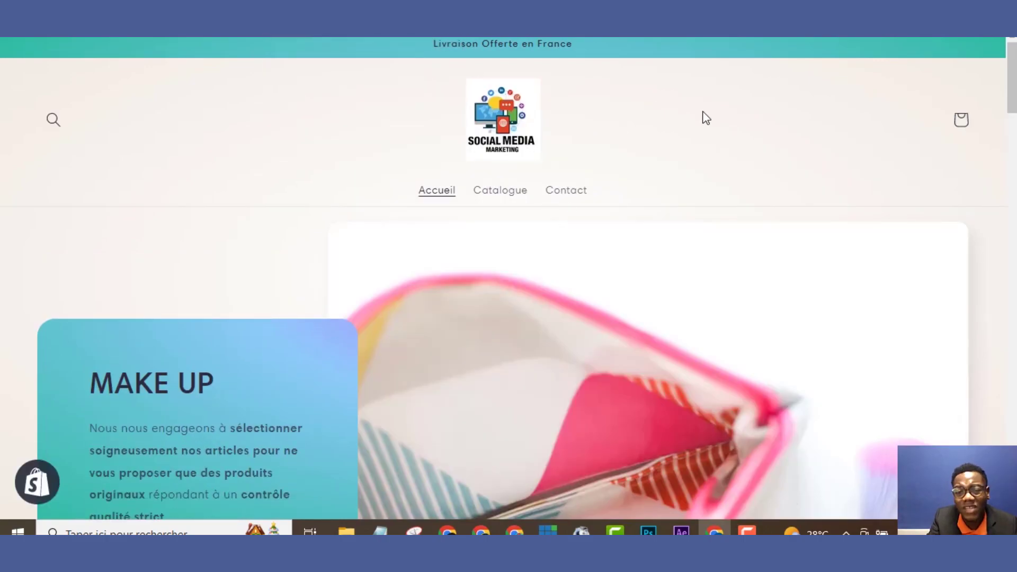
{"action": "left_click_drag", "start_coordinate": [1011, 85], "coordinate": [1013, 443]}
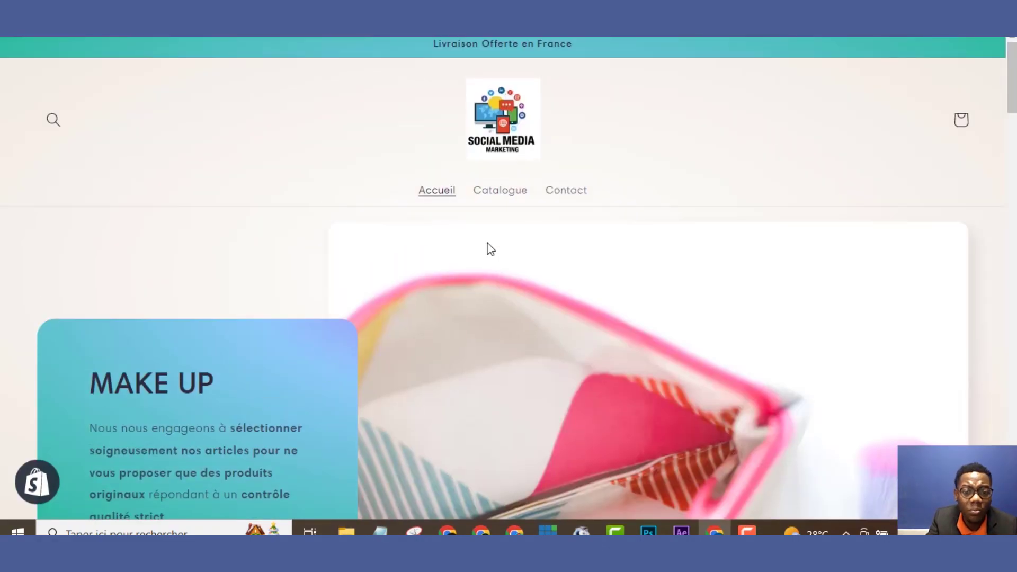
{"action": "left_click", "coordinate": [495, 194]}
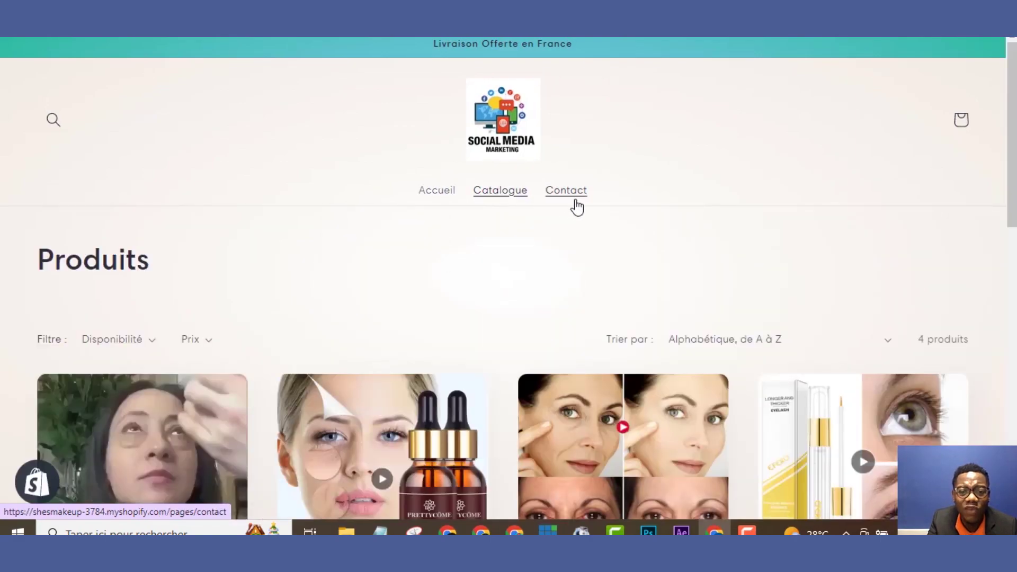
{"action": "left_click_drag", "start_coordinate": [1012, 114], "coordinate": [1010, 267]}
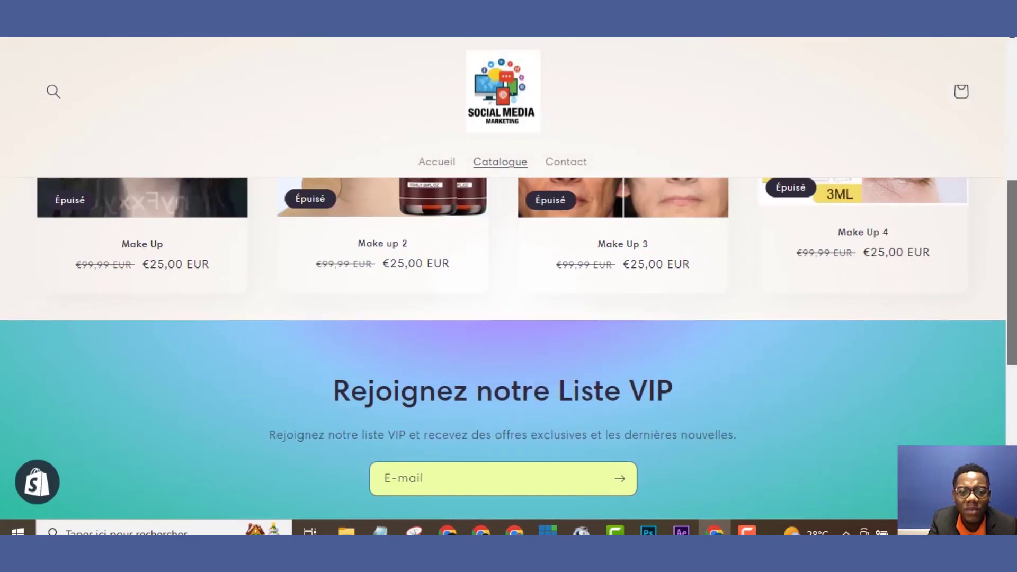
{"action": "scroll", "coordinate": [1005, 275], "scroll_direction": "down", "scroll_amount": 2}
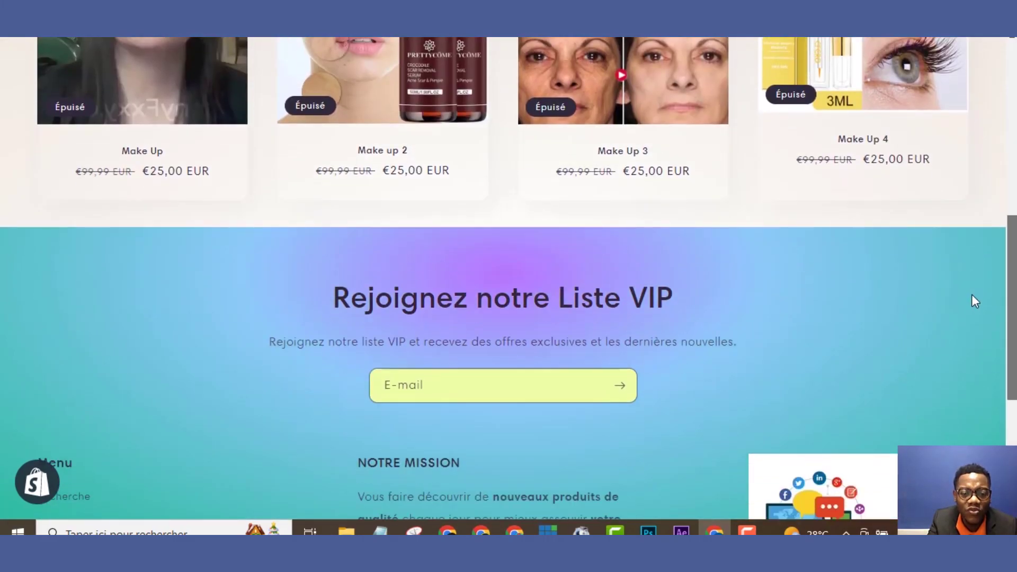
Try the VIP newsletter e-mail field, then look through the storefront's Contact page
{"action": "left_click", "coordinate": [574, 392]}
{"action": "left_click_drag", "start_coordinate": [1010, 279], "coordinate": [969, 85]}
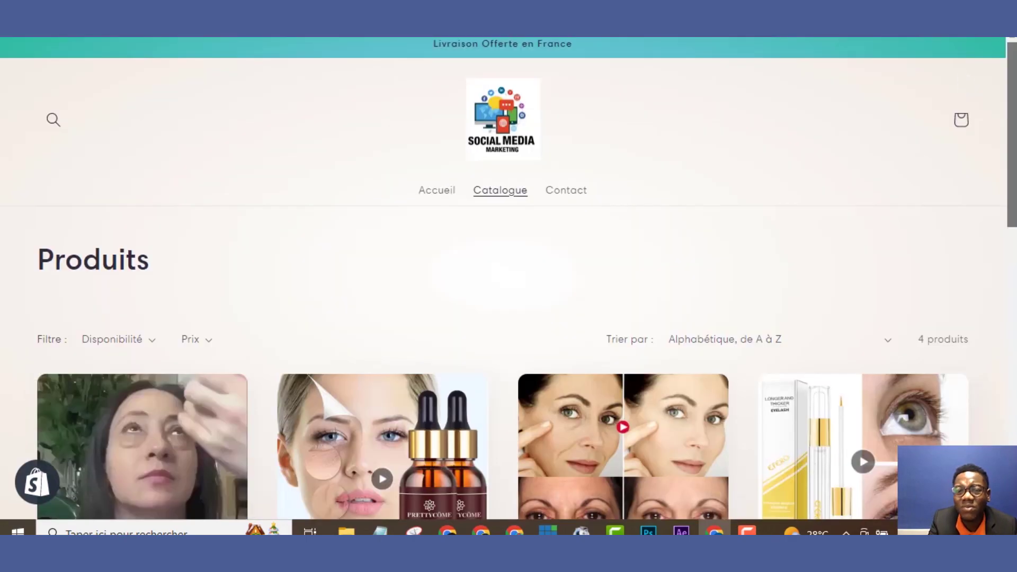
{"action": "left_click", "coordinate": [569, 190]}
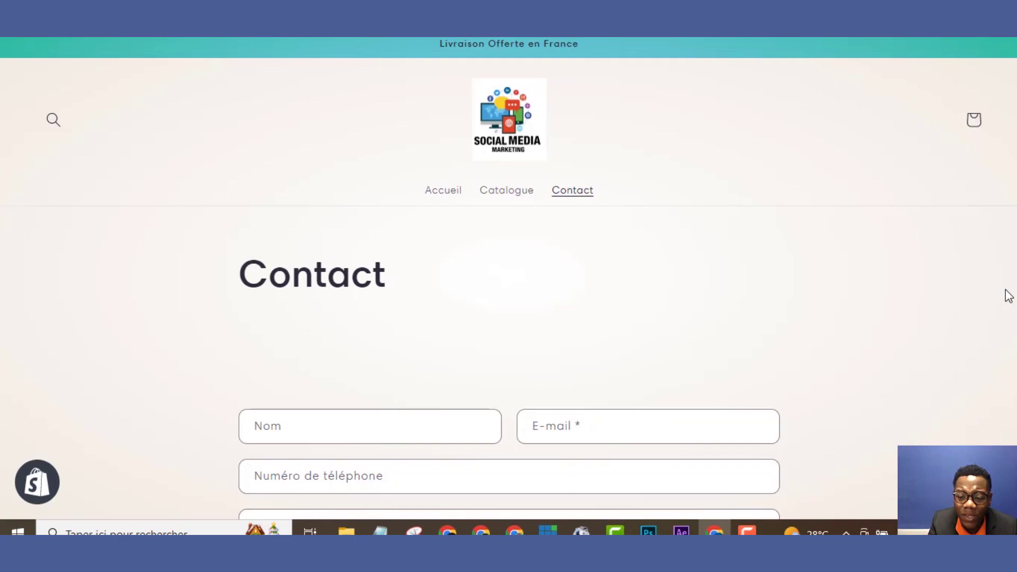
{"action": "scroll", "coordinate": [1008, 295], "scroll_direction": "down", "scroll_amount": 4}
{"action": "scroll", "coordinate": [1008, 295], "scroll_direction": "down", "scroll_amount": 10}
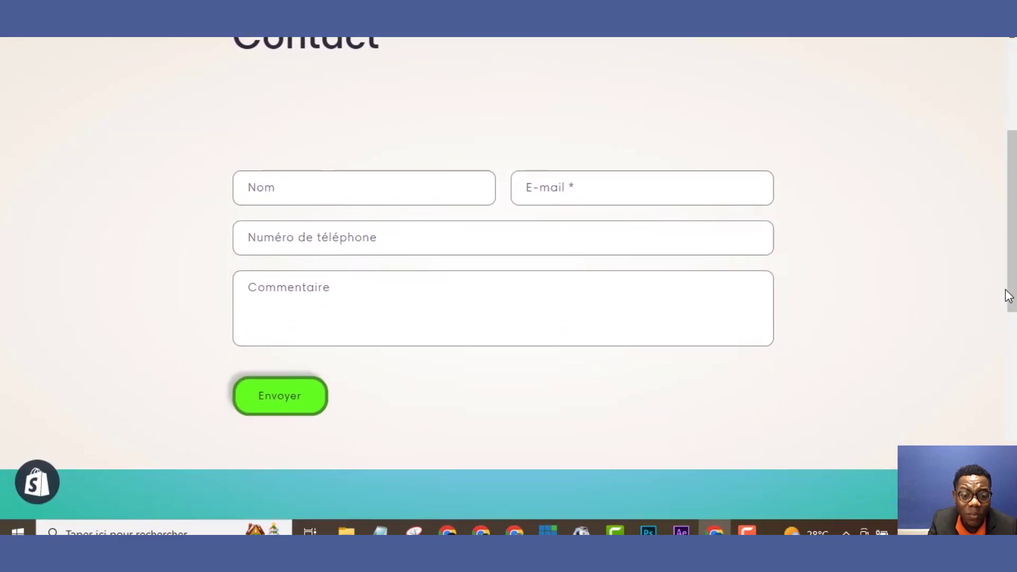
{"action": "scroll", "coordinate": [1008, 295], "scroll_direction": "up", "scroll_amount": 14}
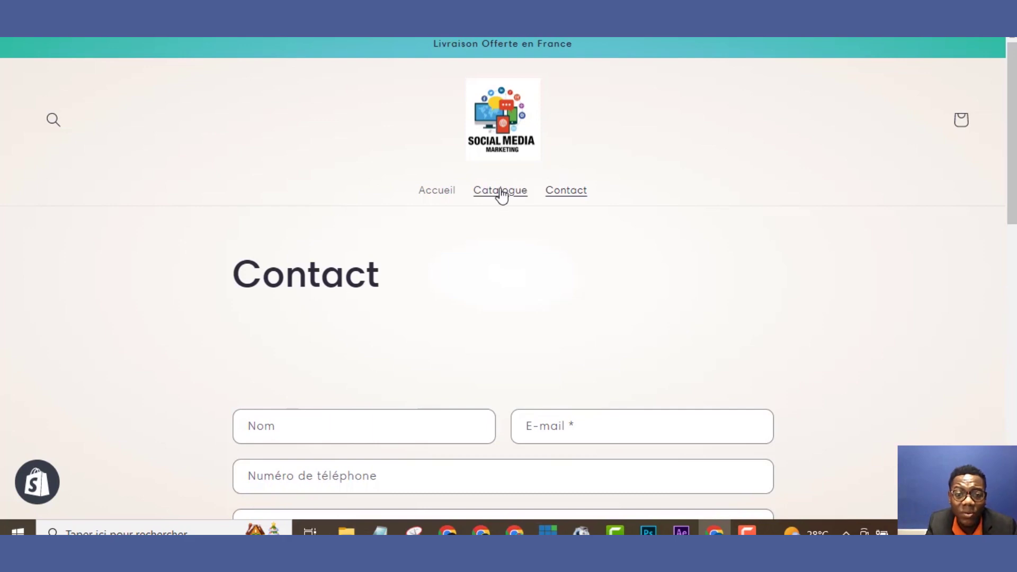
View the Make Up product page from the Catalogue, then close the storefront tab
{"action": "left_click", "coordinate": [499, 192]}
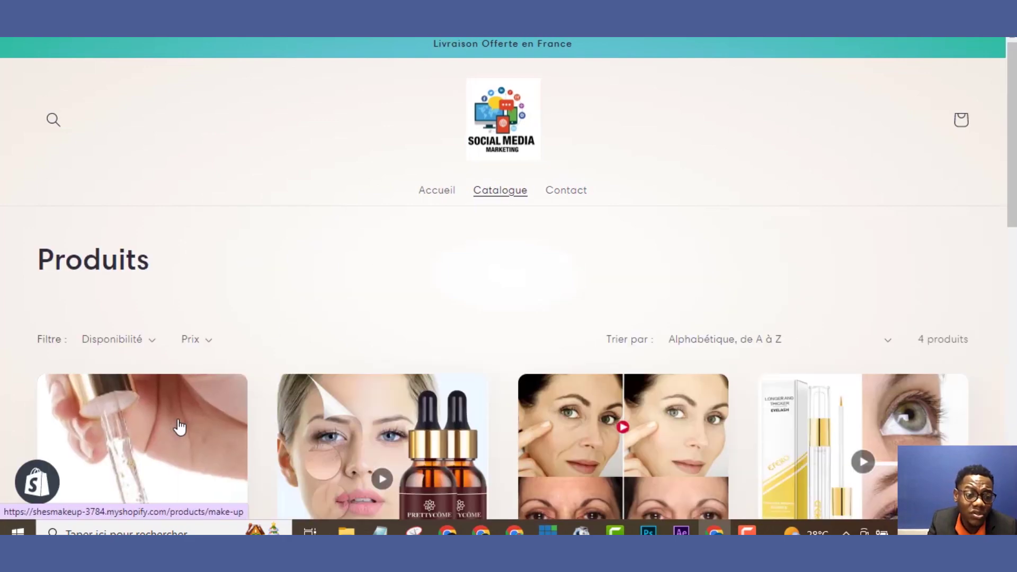
{"action": "left_click", "coordinate": [179, 427]}
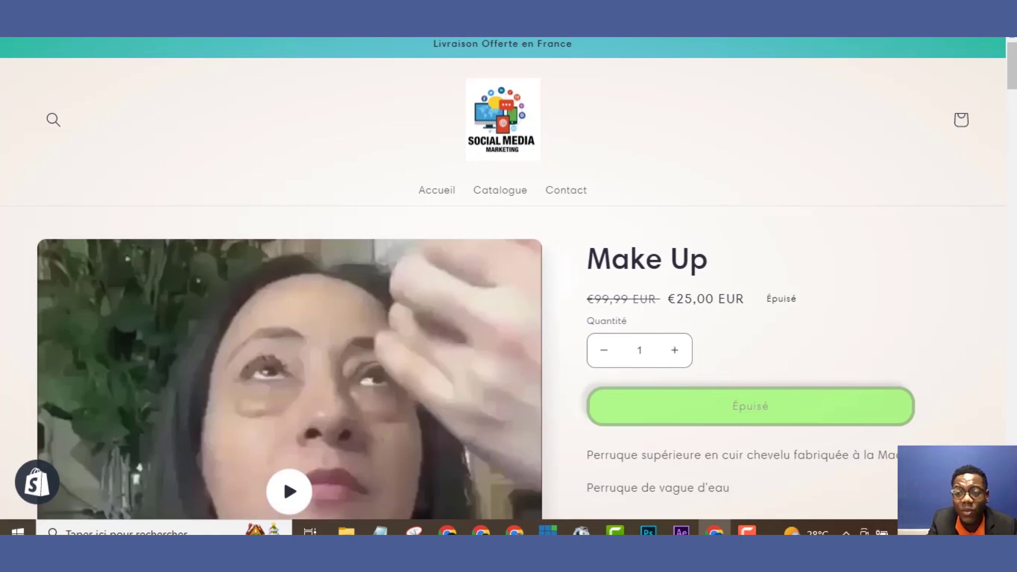
{"action": "mouse_move", "coordinate": [1009, 83]}
{"action": "left_mouse_down"}
{"action": "mouse_move", "coordinate": [1011, 451]}
{"action": "mouse_move", "coordinate": [1003, 87]}
{"action": "left_mouse_up"}
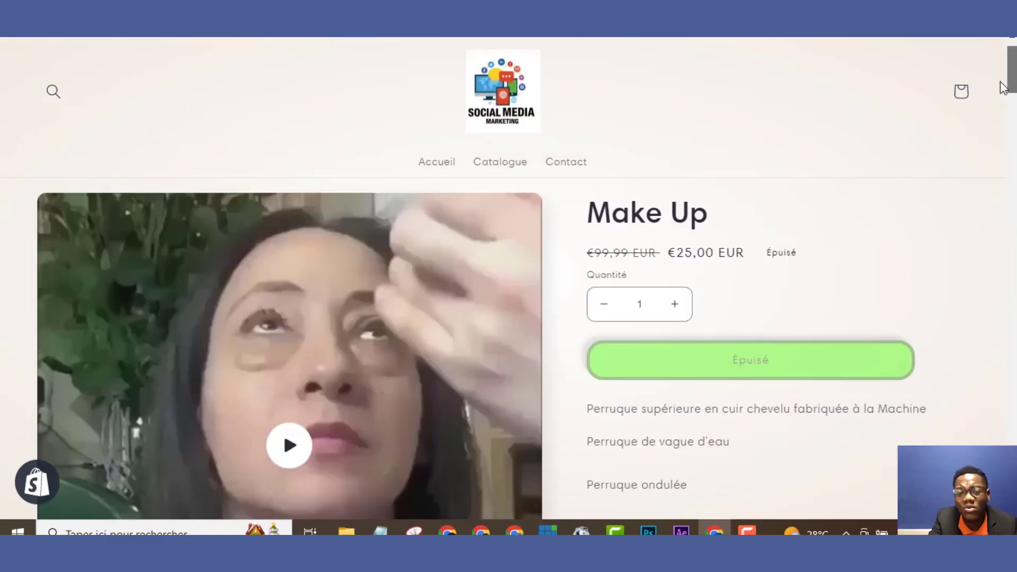
{"action": "scroll", "coordinate": [1003, 88], "scroll_direction": "up", "scroll_amount": 1}
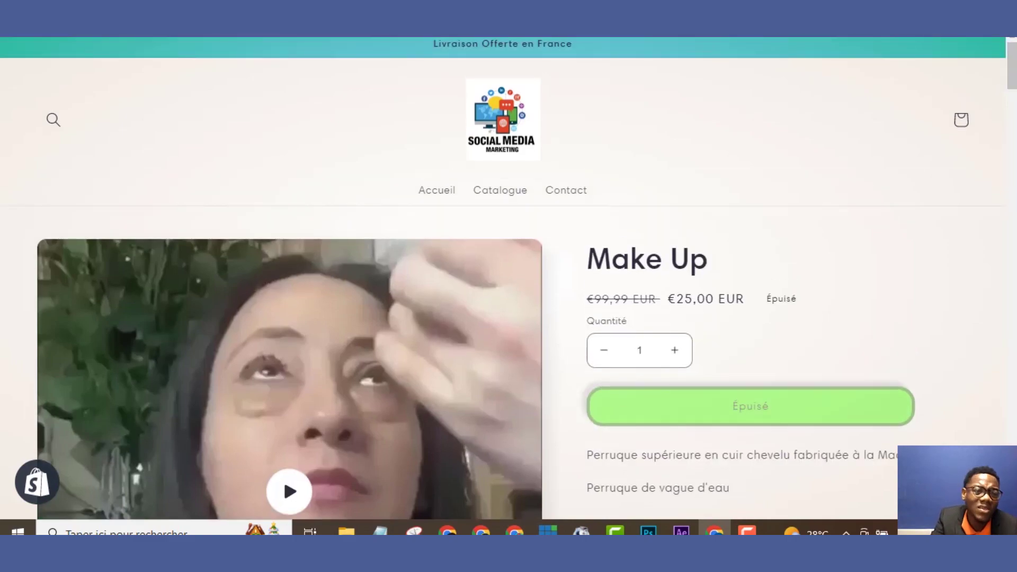
{"action": "left_click", "coordinate": [158, 39]}
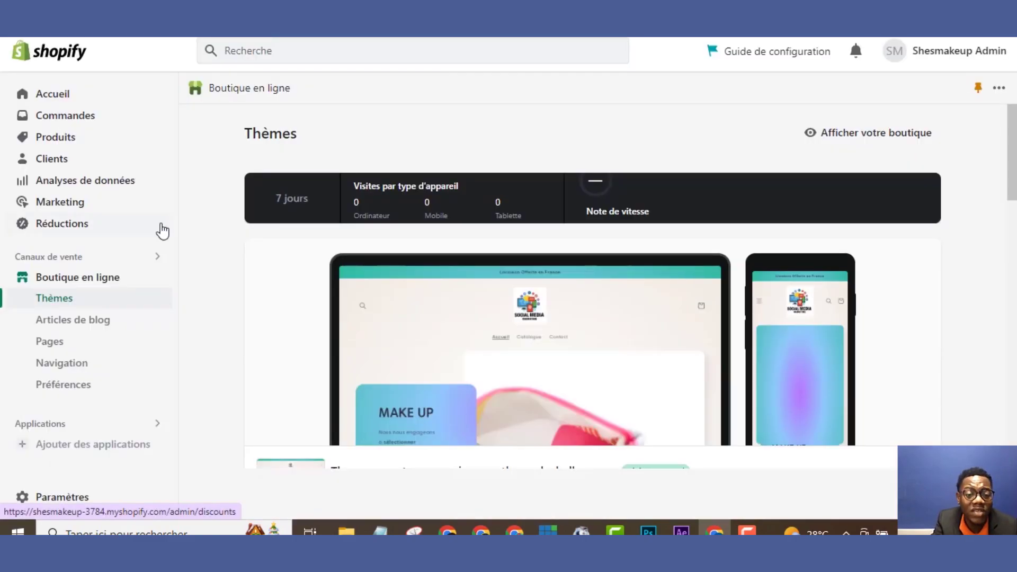
{"action": "key", "text": "ctrl+Tab"}
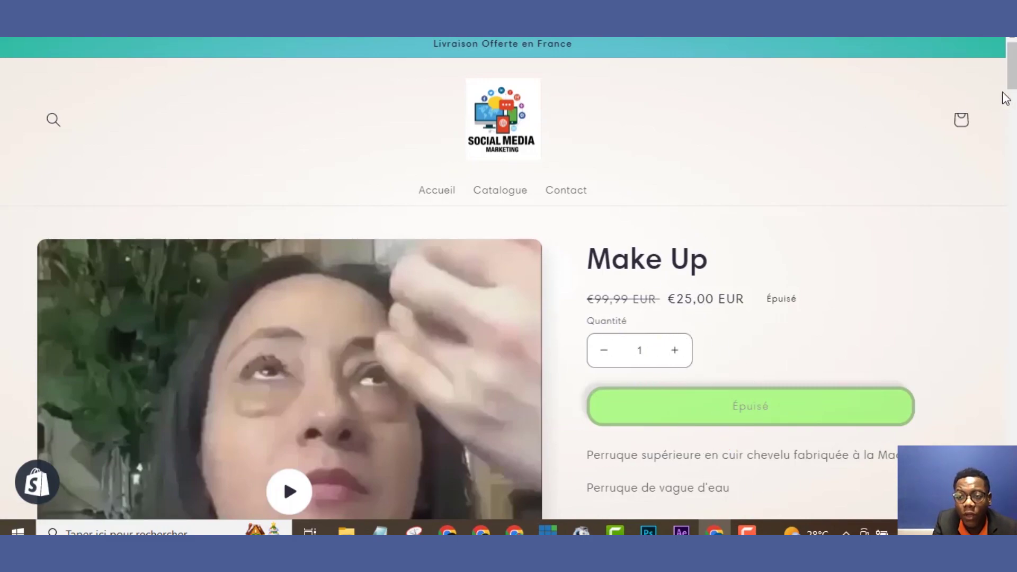
{"action": "mouse_move", "coordinate": [1012, 82]}
{"action": "left_mouse_down"}
{"action": "mouse_move", "coordinate": [1012, 102]}
{"action": "mouse_move", "coordinate": [1012, 93]}
{"action": "left_mouse_up"}
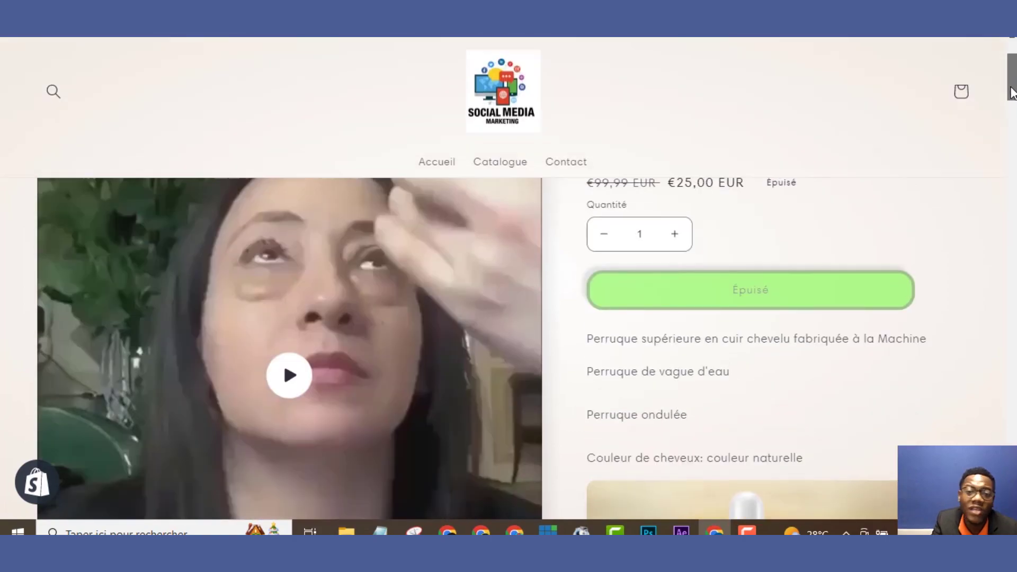
{"action": "key", "text": "ctrl+w"}
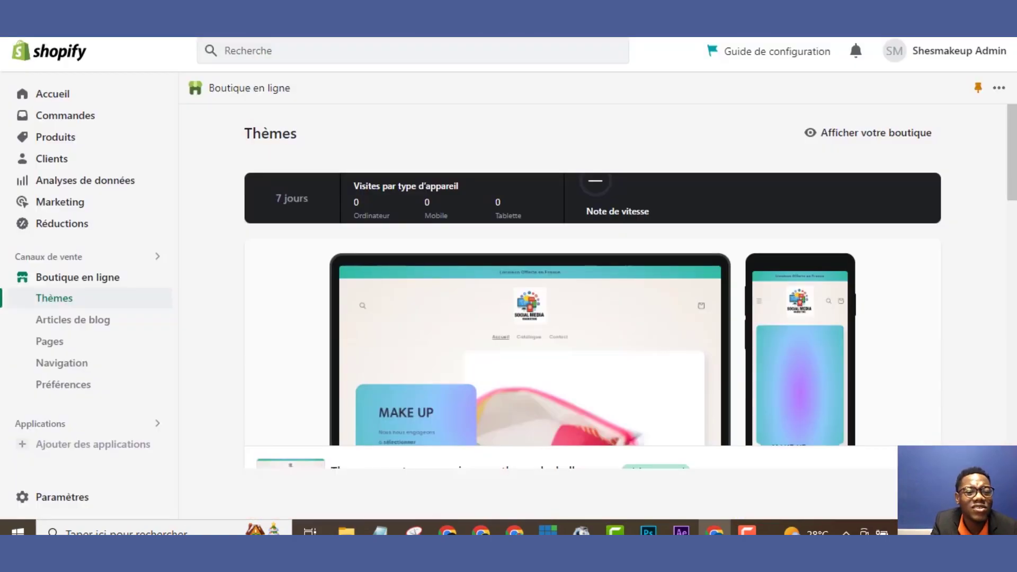
From the Ajouter des applications recommendations, follow the link to the App Store de Shopify
{"action": "left_click", "coordinate": [98, 449]}
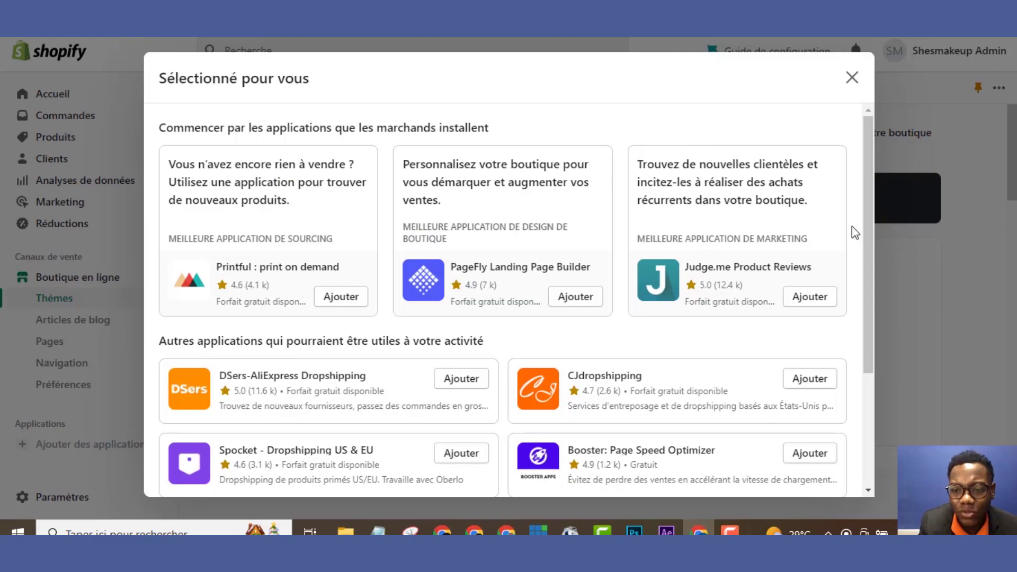
{"action": "left_click_drag", "start_coordinate": [862, 233], "coordinate": [876, 87]}
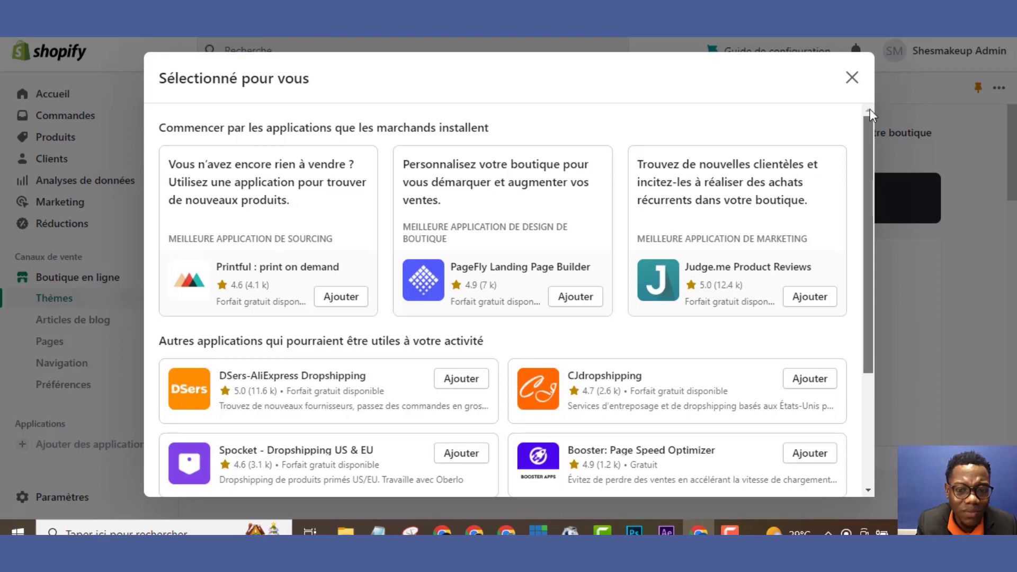
{"action": "scroll", "coordinate": [832, 407], "scroll_direction": "down", "scroll_amount": 3}
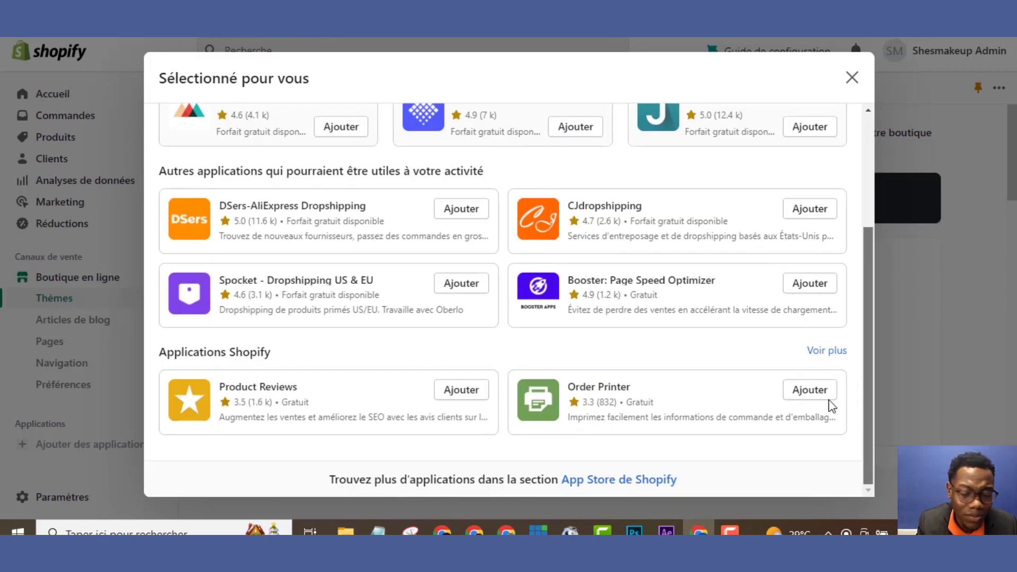
{"action": "left_click", "coordinate": [615, 480]}
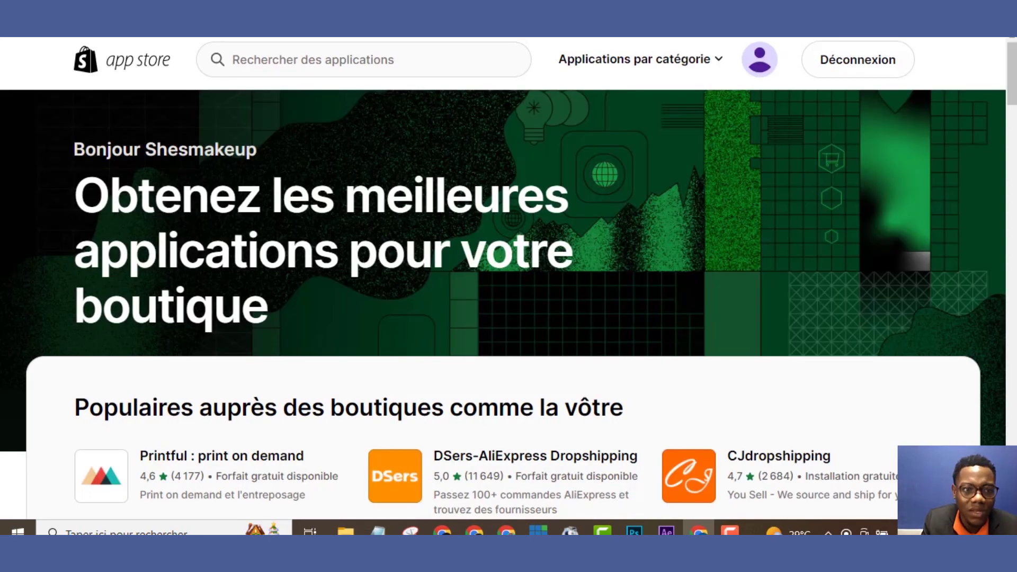
Search apps for 'VITALS', open Vitals: All-in-One Marketing, and start adding it to the store
{"action": "left_click", "coordinate": [310, 58]}
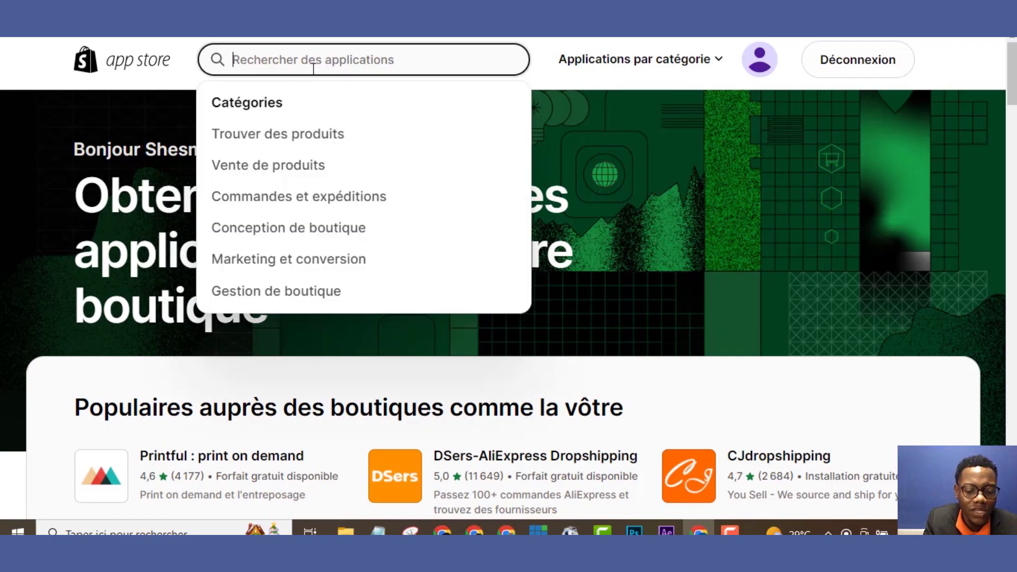
{"action": "type", "text": "VITAL"}
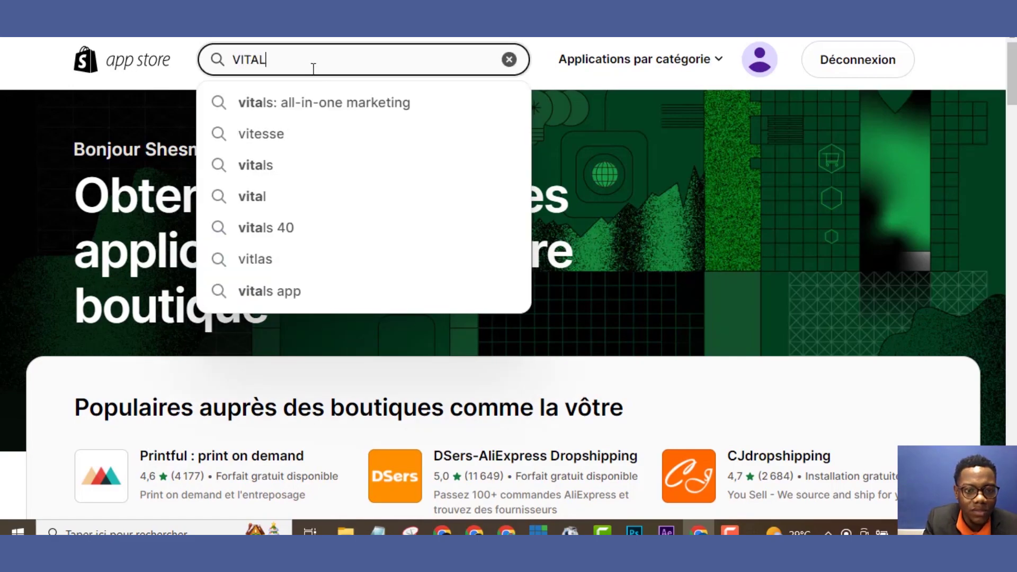
{"action": "type", "text": "S"}
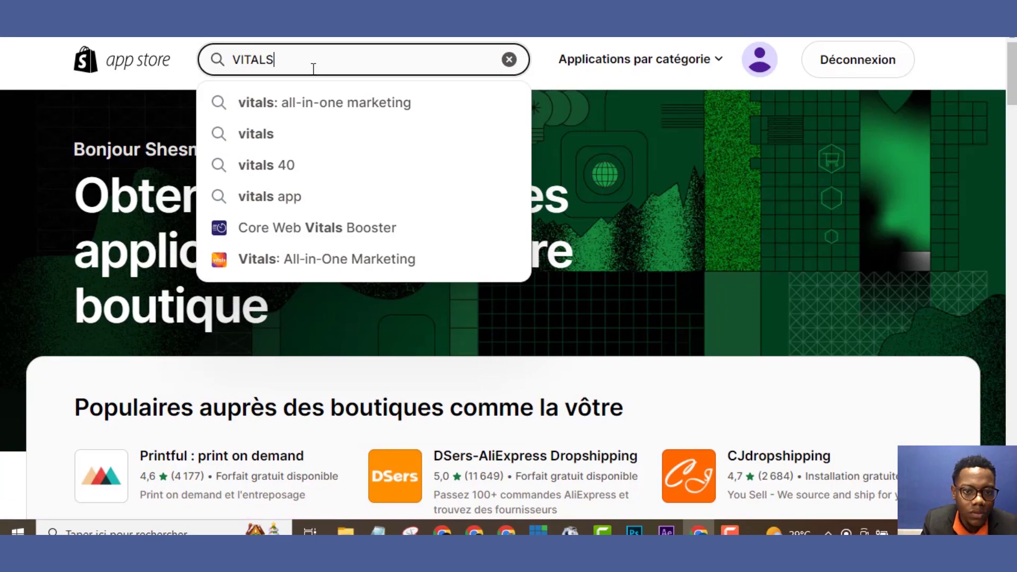
{"action": "key", "text": "Return"}
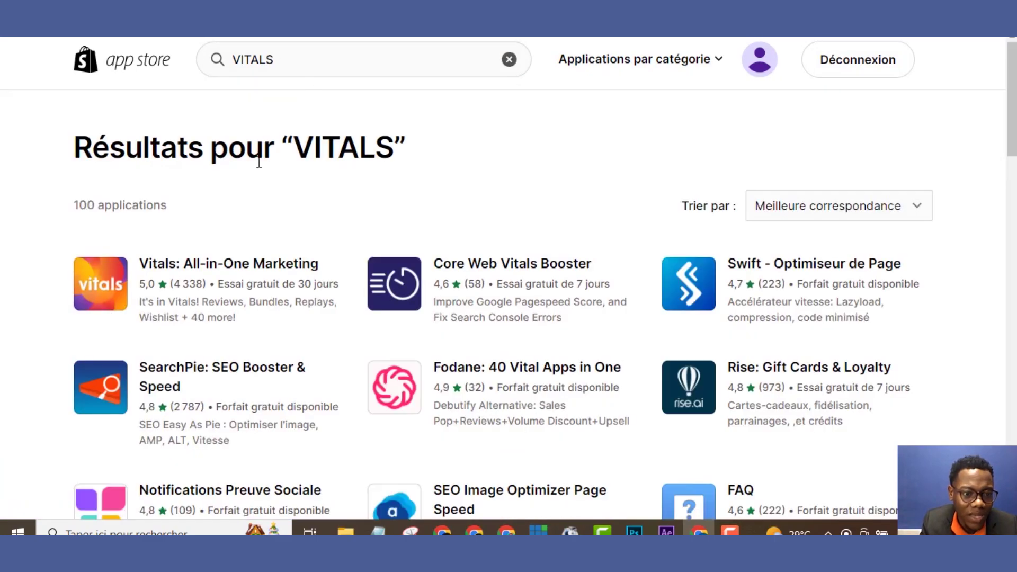
{"action": "left_click", "coordinate": [106, 289]}
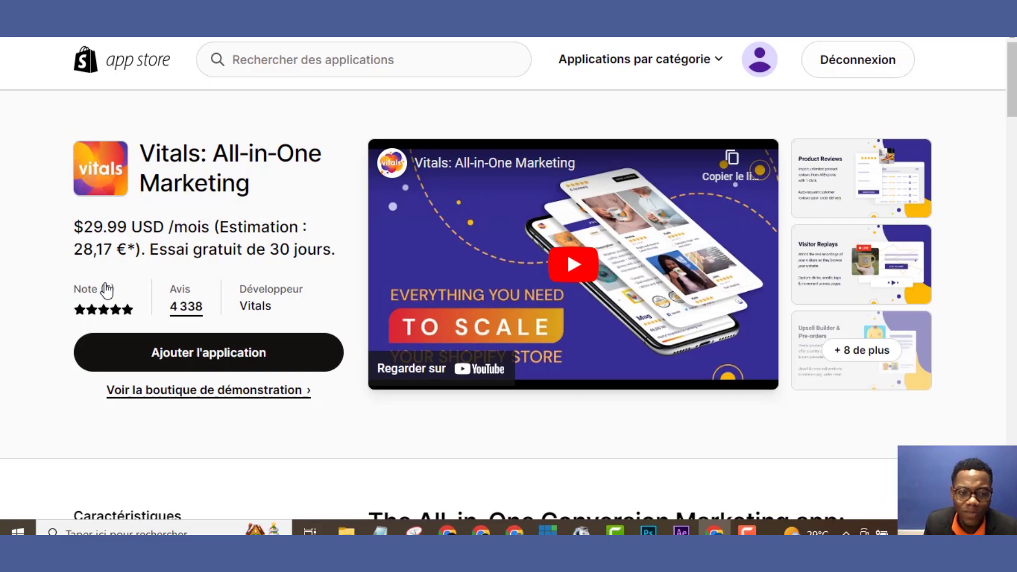
{"action": "left_click", "coordinate": [170, 357]}
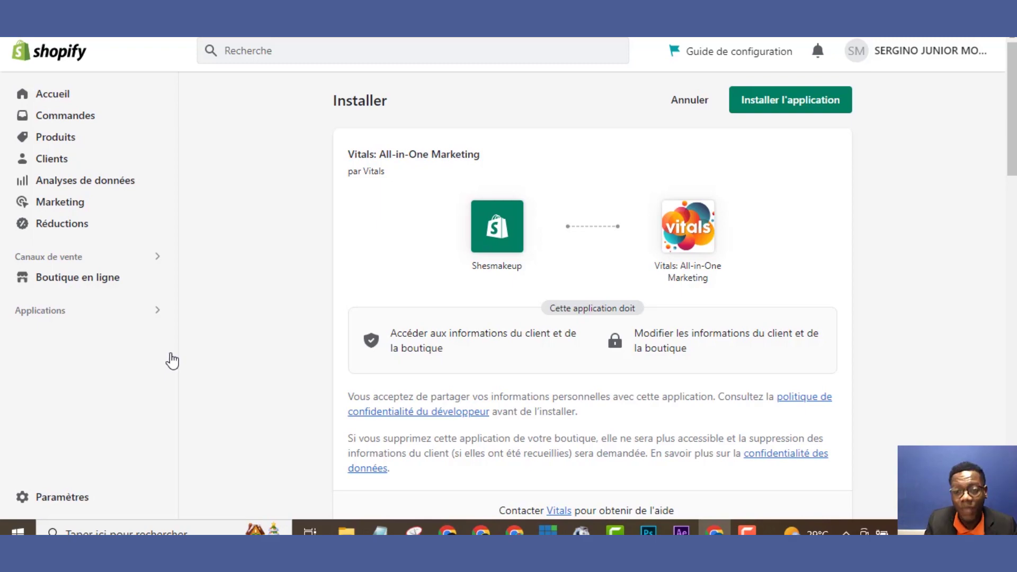
Confirm the Vitals installation and approve its requested permissions
{"action": "left_click", "coordinate": [758, 107]}
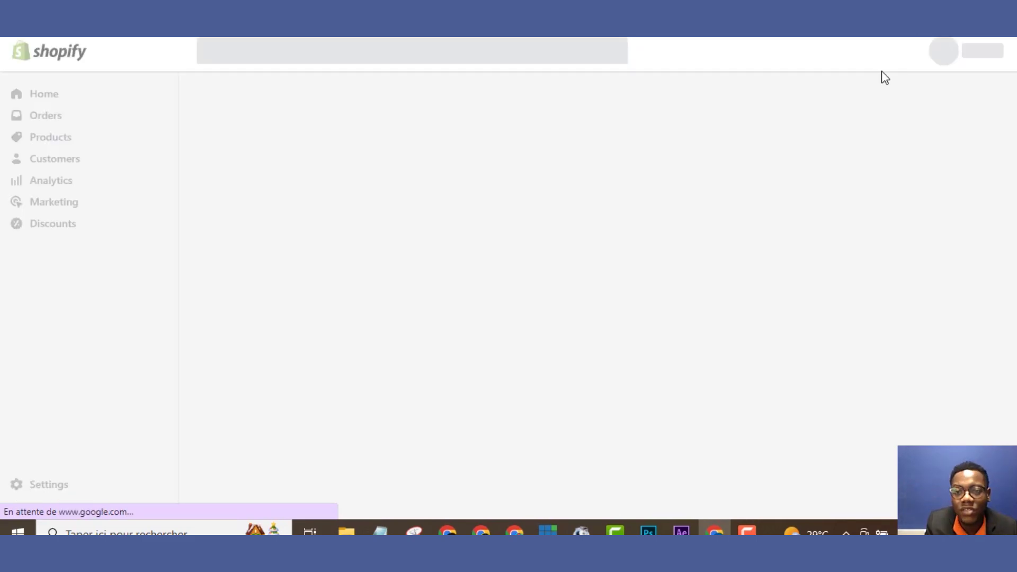
{"action": "left_click", "coordinate": [847, 410]}
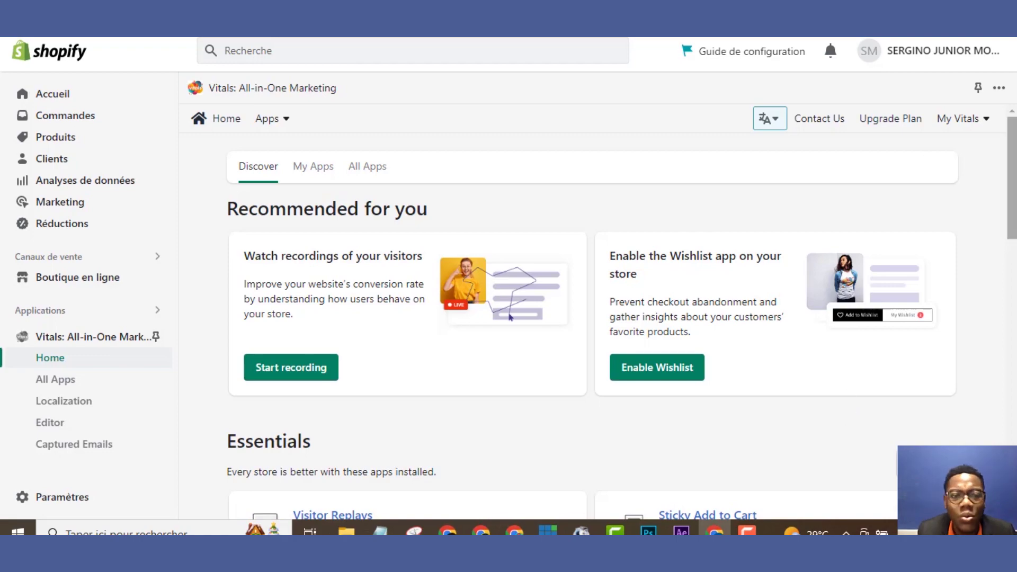
From the All Apps list, open the Sticky Add to Cart app under Convert More
{"action": "left_click", "coordinate": [318, 175]}
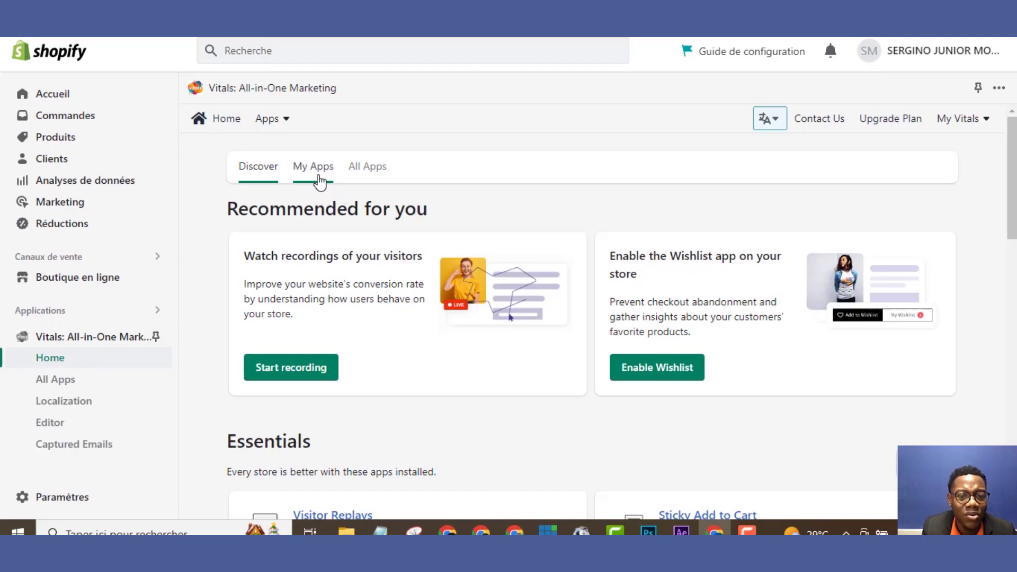
{"action": "left_click", "coordinate": [360, 175]}
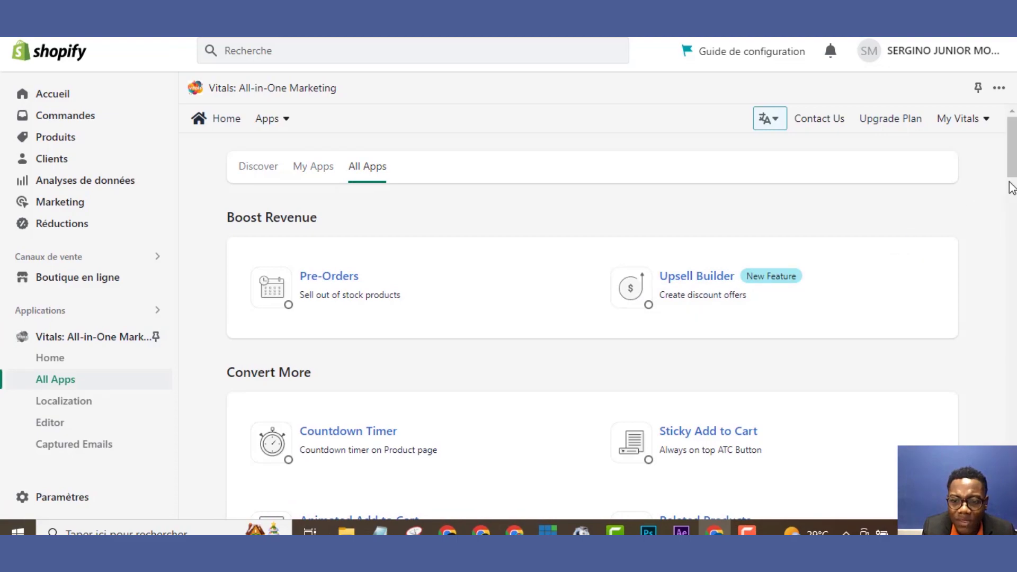
{"action": "scroll", "coordinate": [1013, 198], "scroll_direction": "down", "scroll_amount": 5}
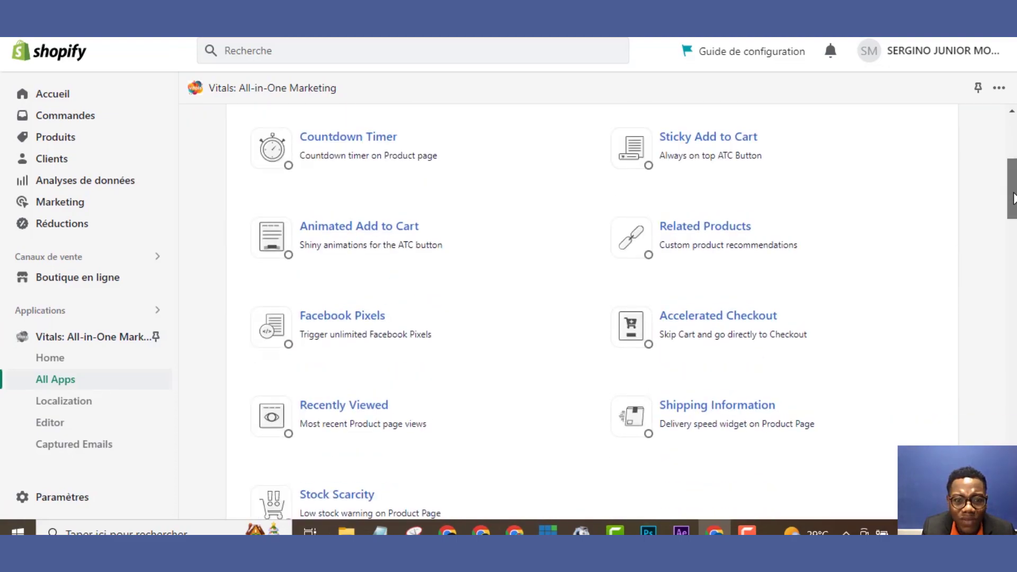
{"action": "scroll", "coordinate": [1013, 198], "scroll_direction": "down", "scroll_amount": 1}
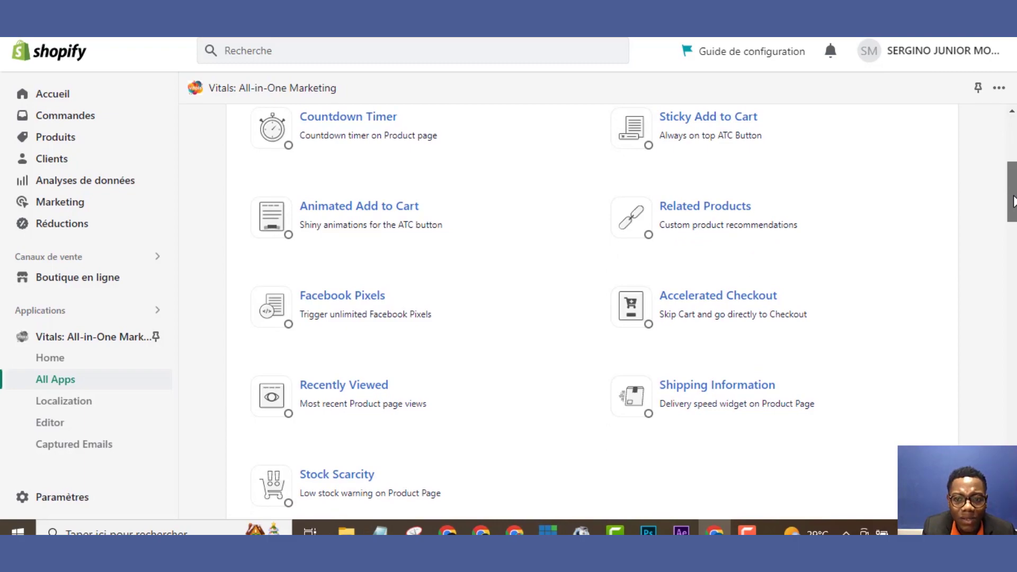
{"action": "left_click", "coordinate": [718, 129]}
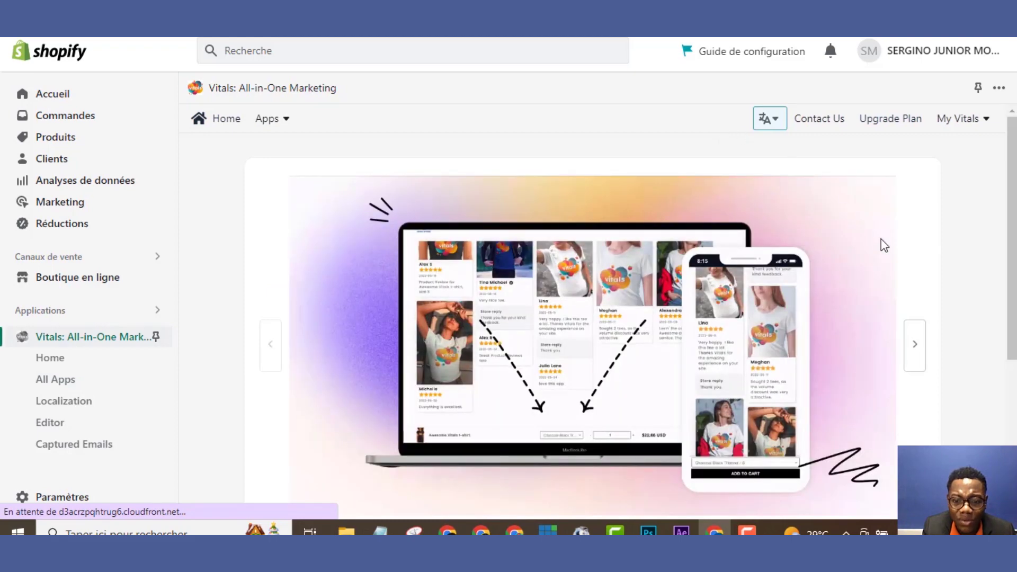
{"action": "scroll", "coordinate": [1010, 291], "scroll_direction": "down", "scroll_amount": 4}
{"action": "scroll", "coordinate": [1012, 398], "scroll_direction": "down", "scroll_amount": 5}
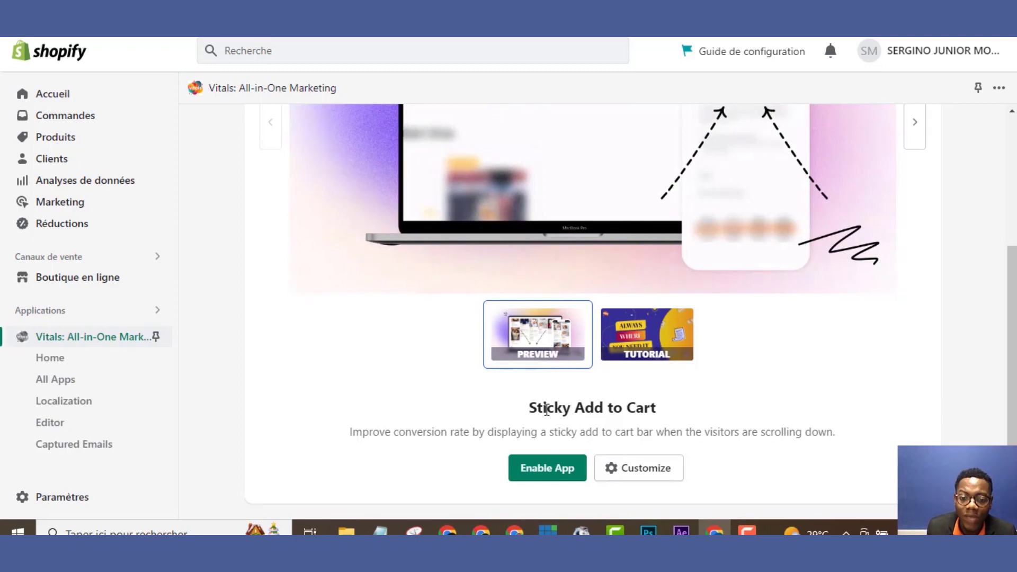
Enable Sticky Add to Cart and set its Desktop Location to Bottom
{"action": "left_click", "coordinate": [540, 461]}
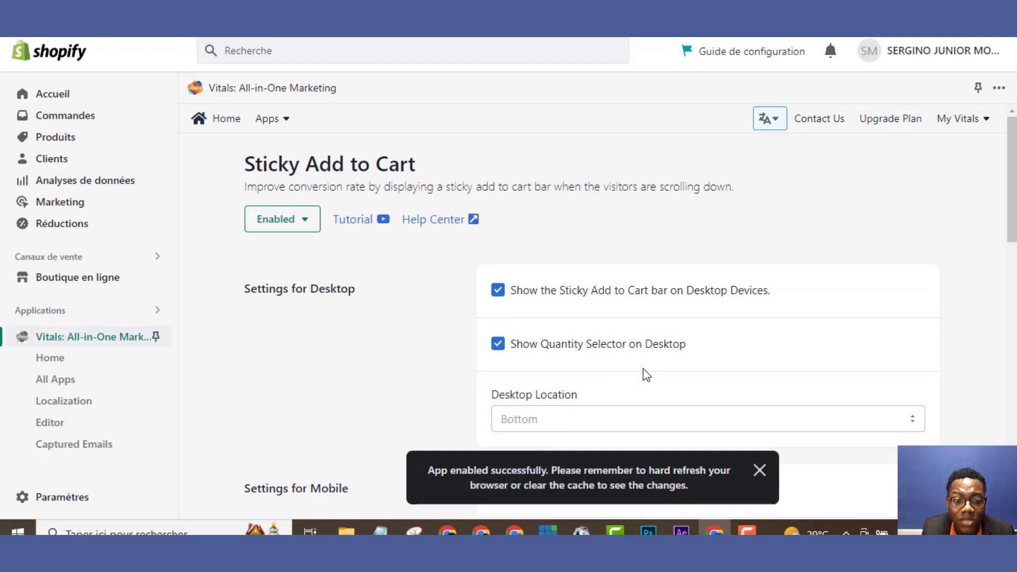
{"action": "scroll", "coordinate": [698, 388], "scroll_direction": "down", "scroll_amount": 1}
{"action": "scroll", "coordinate": [986, 396], "scroll_direction": "down", "scroll_amount": 14}
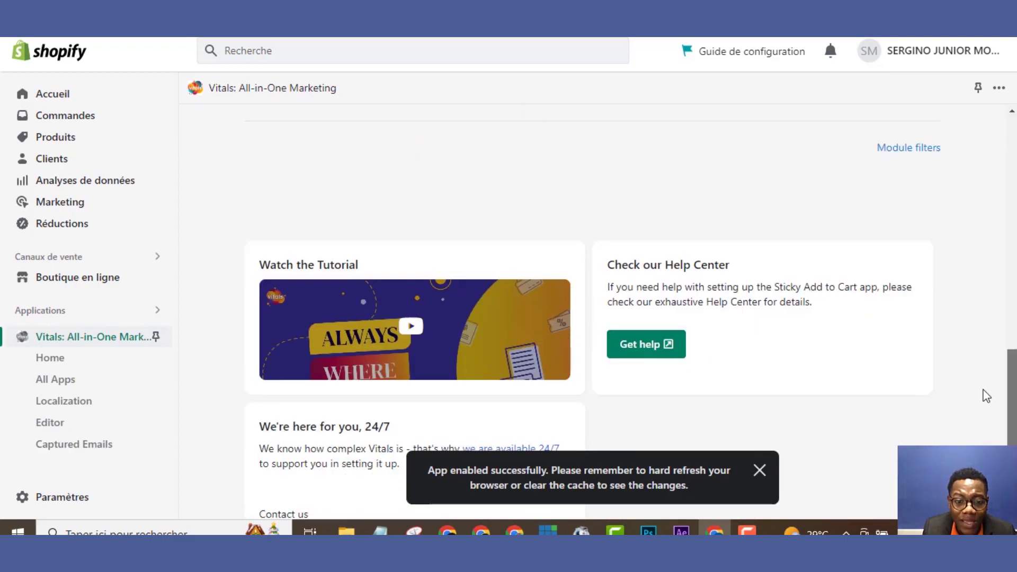
{"action": "scroll", "coordinate": [987, 396], "scroll_direction": "down", "scroll_amount": 2}
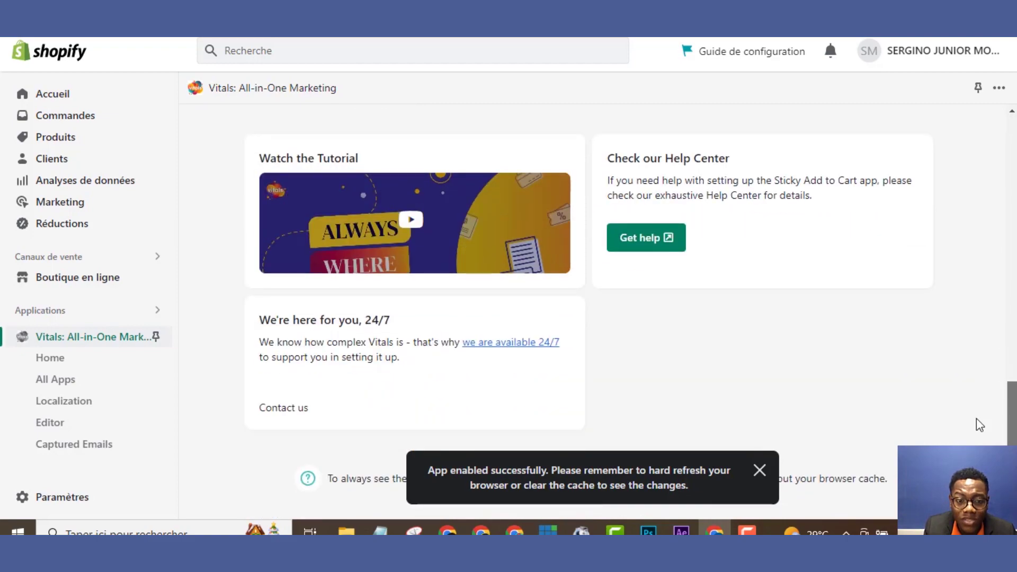
{"action": "scroll", "coordinate": [976, 418], "scroll_direction": "up", "scroll_amount": 12}
{"action": "scroll", "coordinate": [970, 218], "scroll_direction": "up", "scroll_amount": 4}
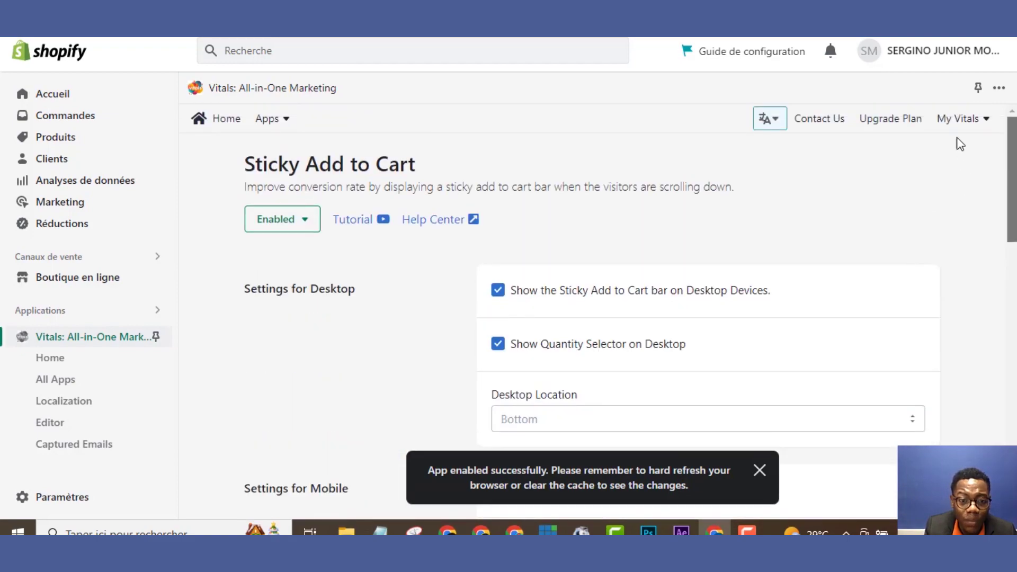
{"action": "left_click", "coordinate": [669, 422]}
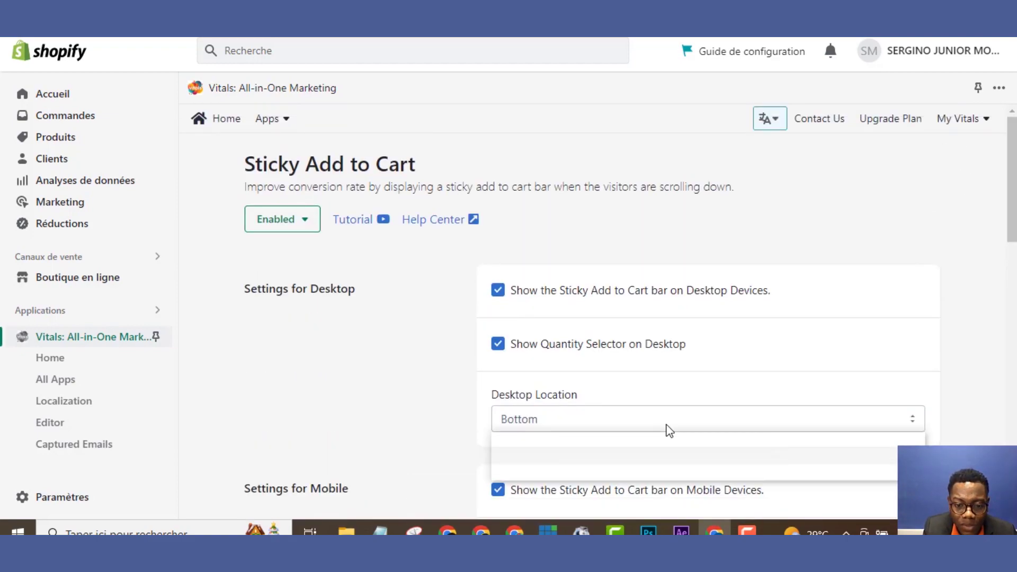
{"action": "left_click", "coordinate": [635, 472]}
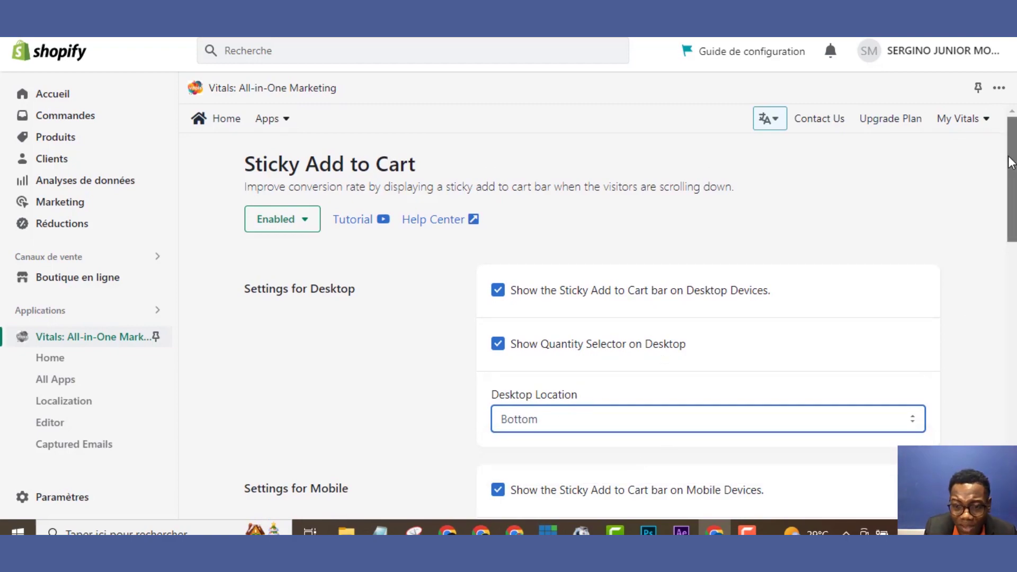
{"action": "left_click_drag", "start_coordinate": [1009, 164], "coordinate": [984, 220]}
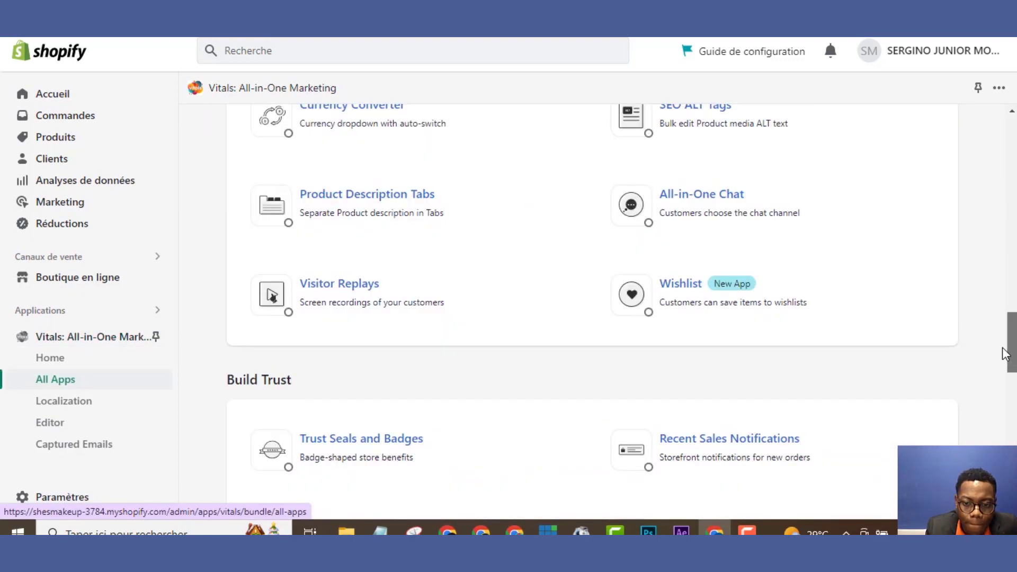
Open the Product Reviews card from the Vitals All Apps list
{"action": "left_click_drag", "start_coordinate": [1002, 348], "coordinate": [997, 393]}
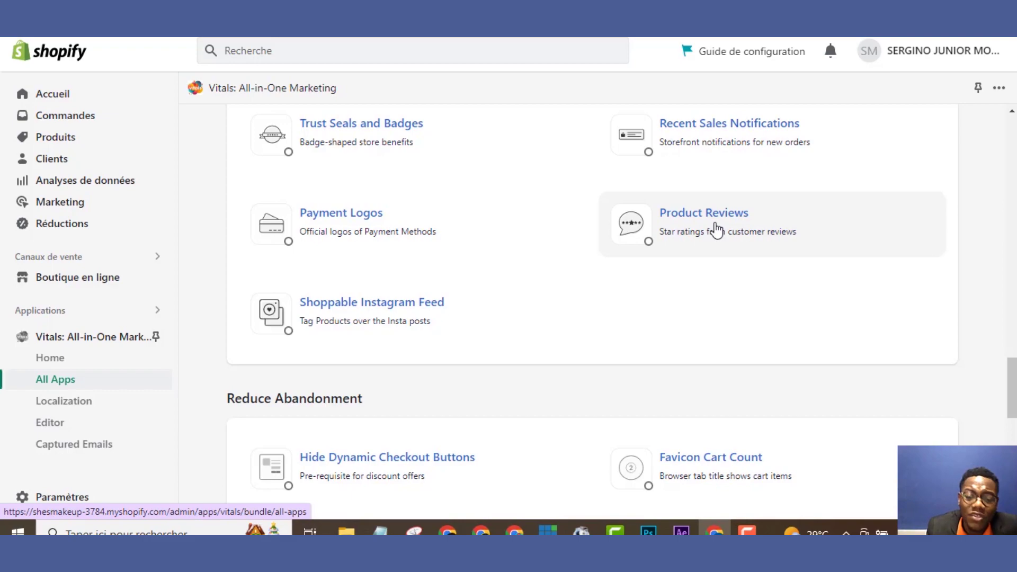
{"action": "left_click", "coordinate": [716, 230]}
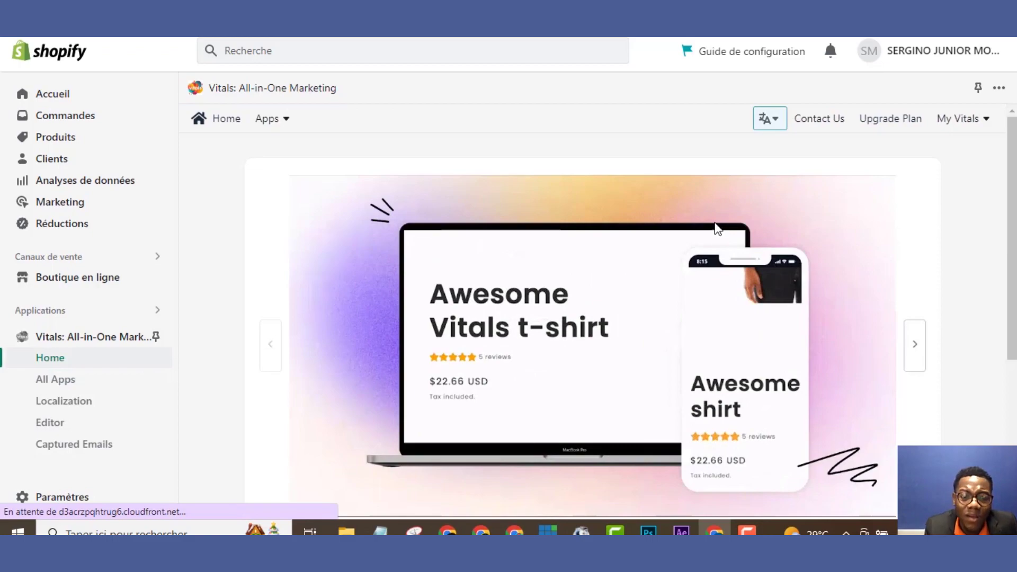
Enable Product Reviews and select the Make Up product for importing reviews
{"action": "scroll", "coordinate": [1002, 363], "scroll_direction": "down", "scroll_amount": 5}
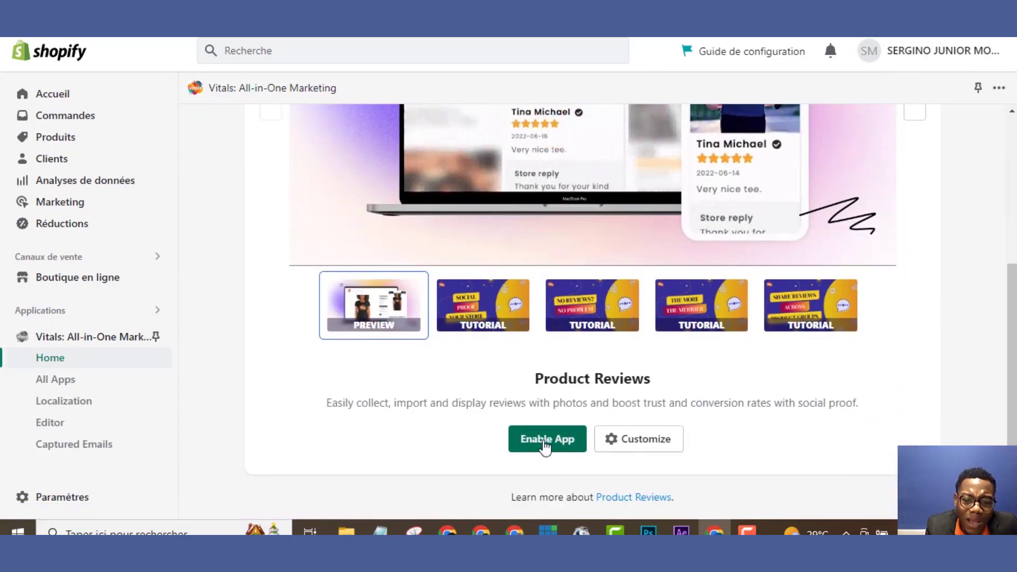
{"action": "left_click", "coordinate": [547, 439]}
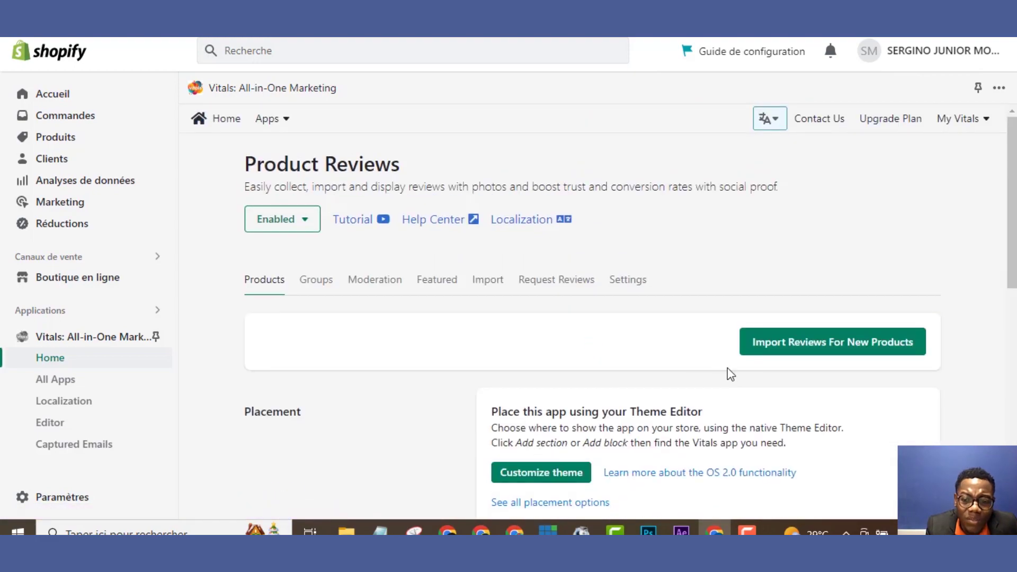
{"action": "left_click", "coordinate": [773, 353]}
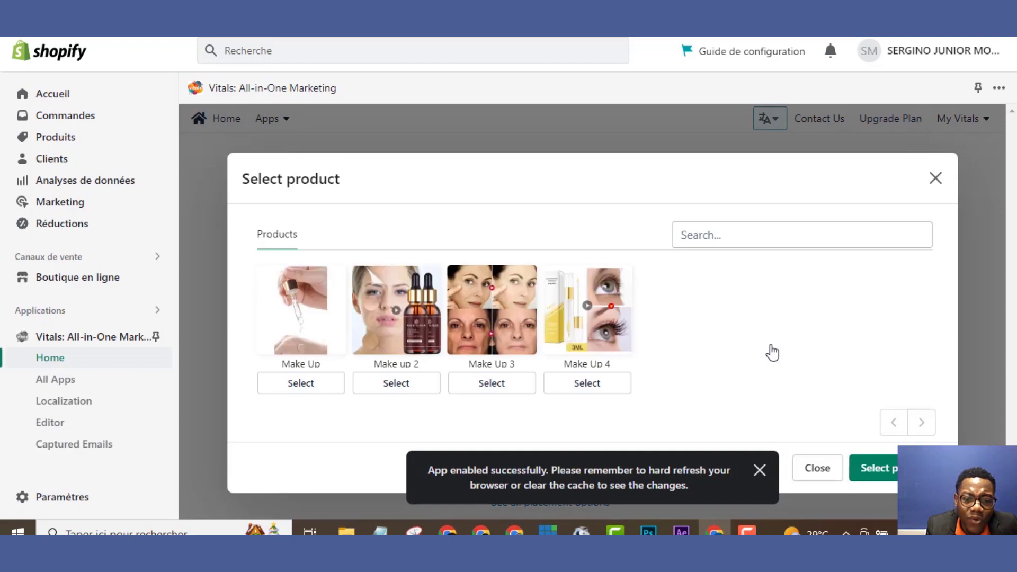
{"action": "left_click", "coordinate": [305, 333]}
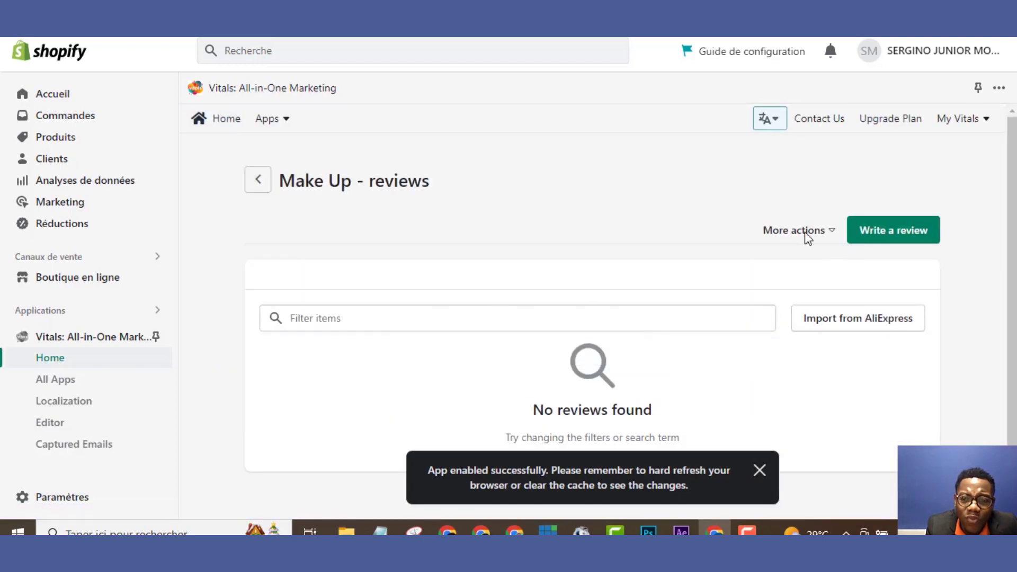
Add a 5-star review for Make Up with a reviewer name and the text 'JUST AMAZING'
{"action": "left_click", "coordinate": [912, 225]}
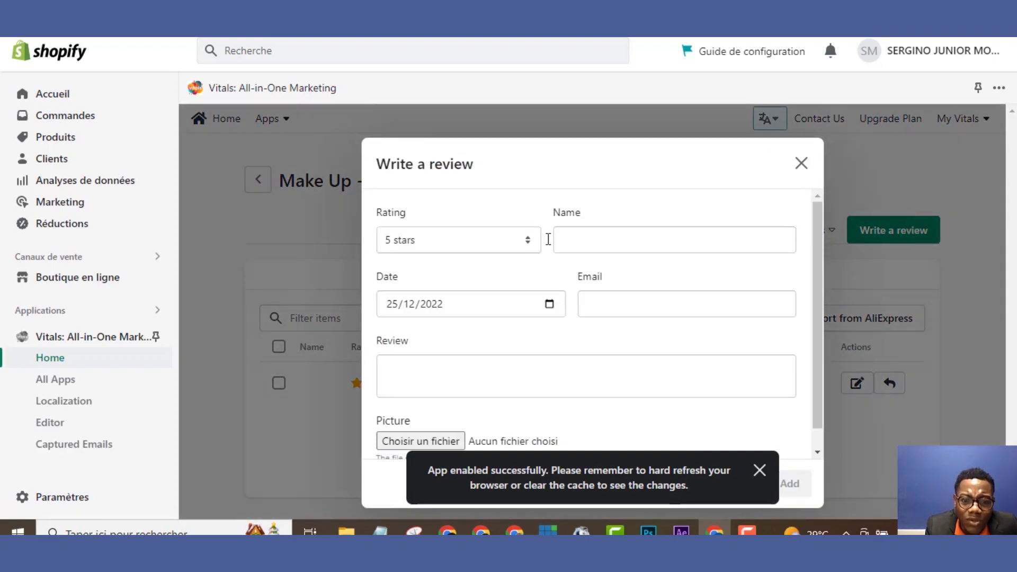
{"action": "left_click", "coordinate": [562, 237]}
{"action": "type", "text": "JUNIOR"}
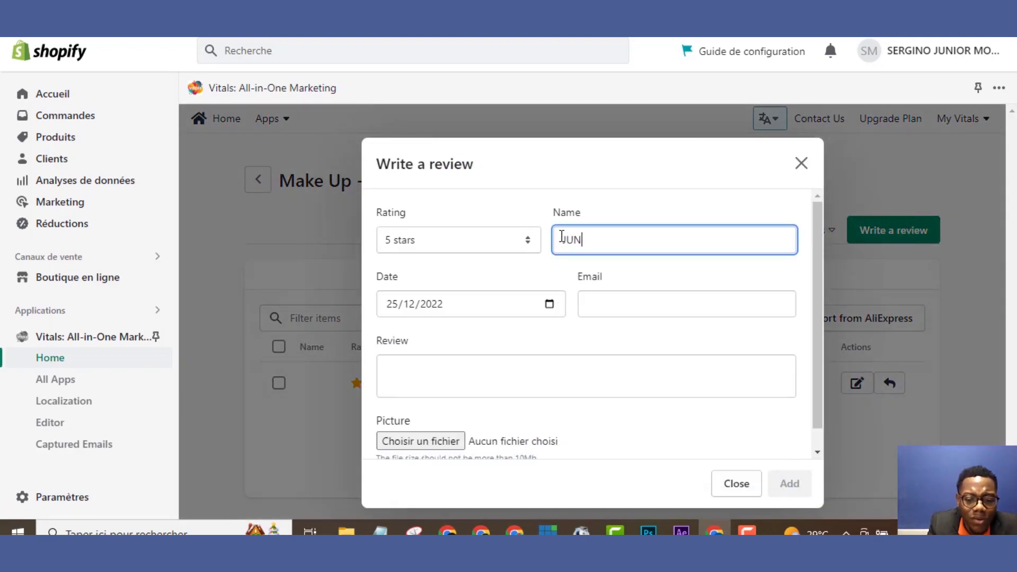
{"action": "left_click", "coordinate": [498, 381]}
{"action": "type", "text": "JUST "}
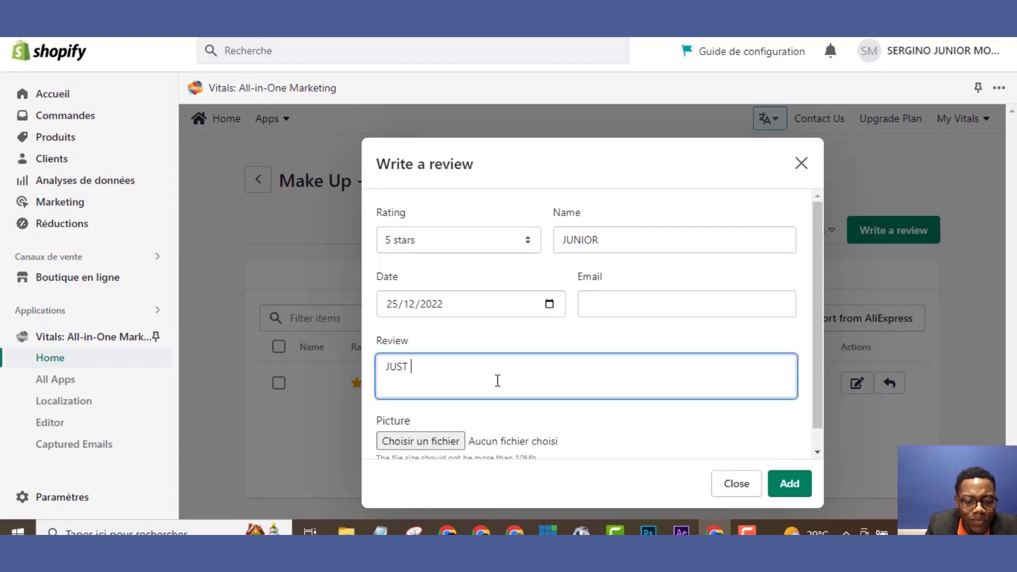
{"action": "type", "text": "AMA"}
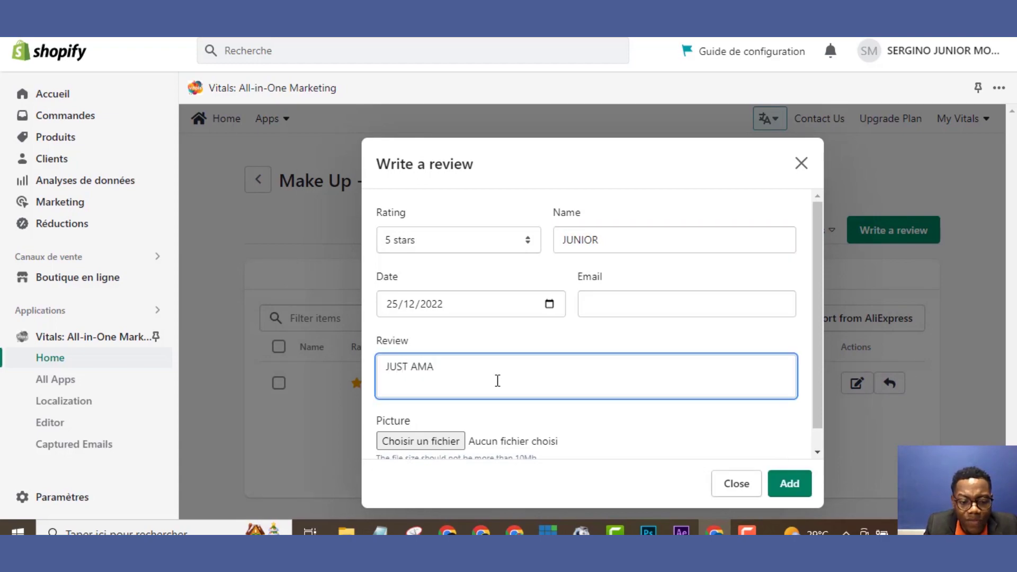
{"action": "type", "text": "ZING"}
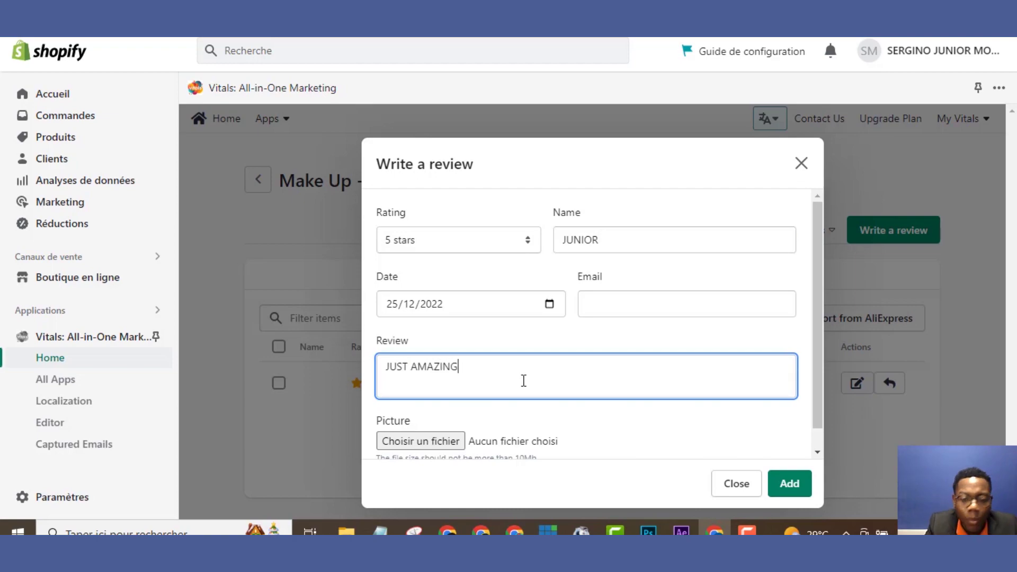
{"action": "left_click", "coordinate": [794, 488]}
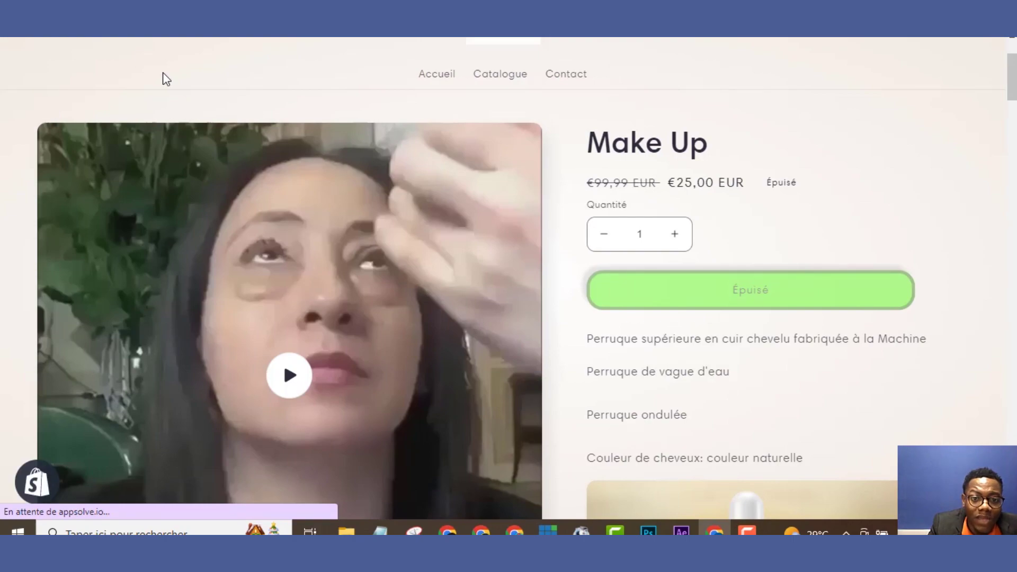
Check that the storefront Catalogue shows Make Up with a 5-star (1) rating
{"action": "left_click", "coordinate": [497, 77]}
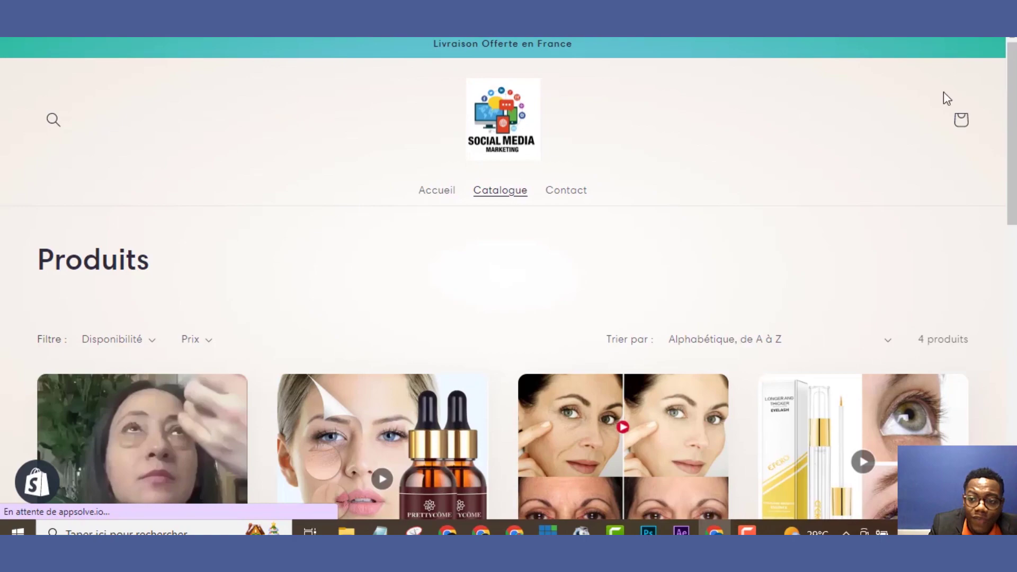
{"action": "scroll", "coordinate": [1001, 244], "scroll_direction": "down", "scroll_amount": 7}
{"action": "scroll", "coordinate": [1001, 244], "scroll_direction": "up", "scroll_amount": 3}
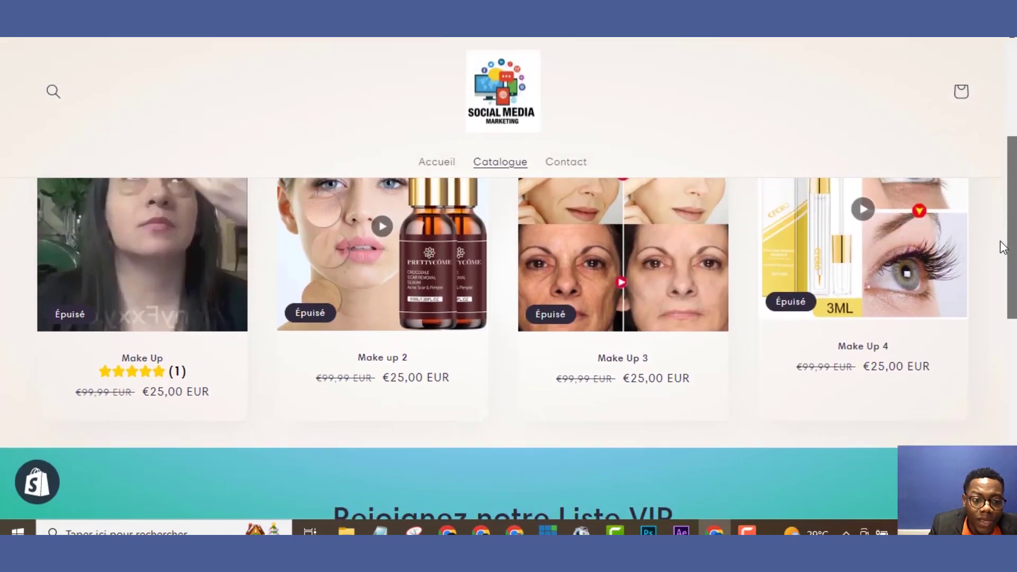
{"action": "scroll", "coordinate": [1001, 244], "scroll_direction": "up", "scroll_amount": 1}
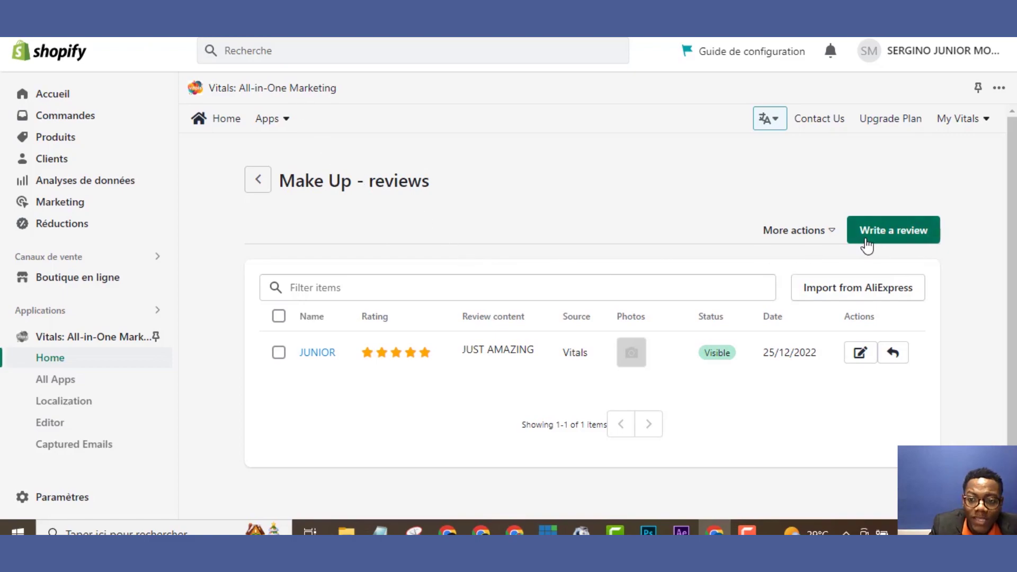
Cancel the extra Make Up review and select Make up 2 for importing reviews
{"action": "left_click", "coordinate": [867, 244]}
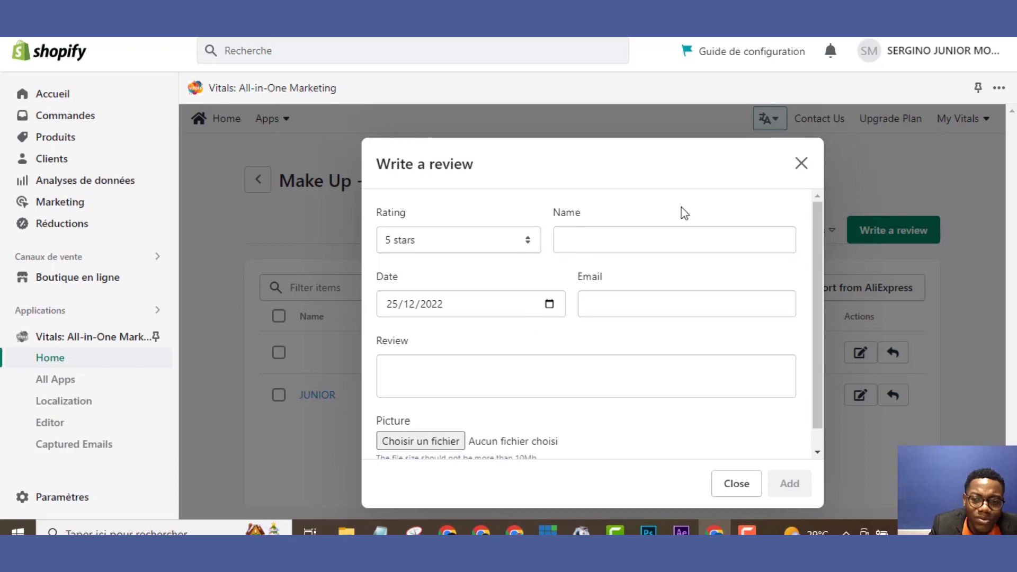
{"action": "left_click", "coordinate": [802, 164]}
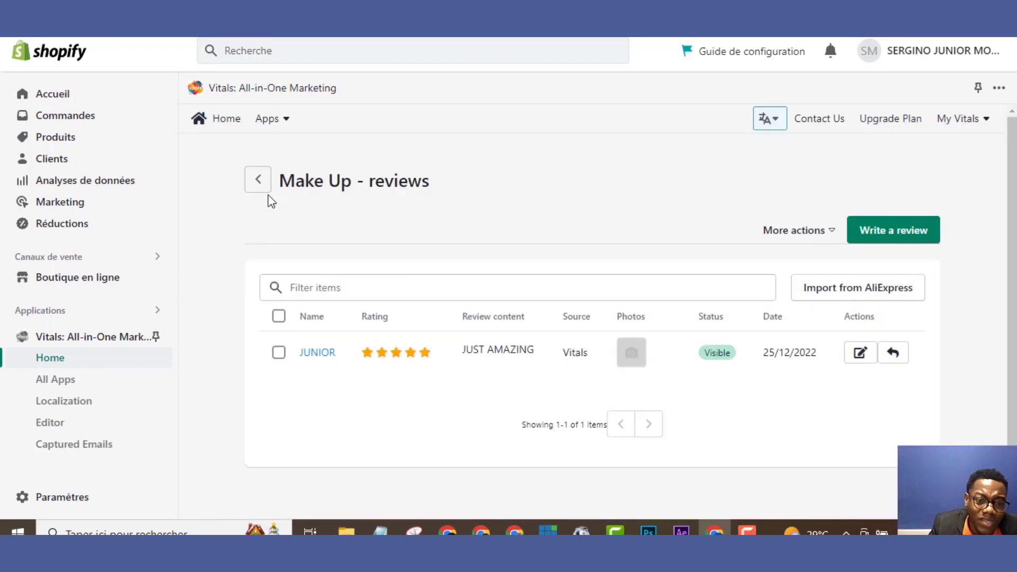
{"action": "left_click", "coordinate": [257, 181]}
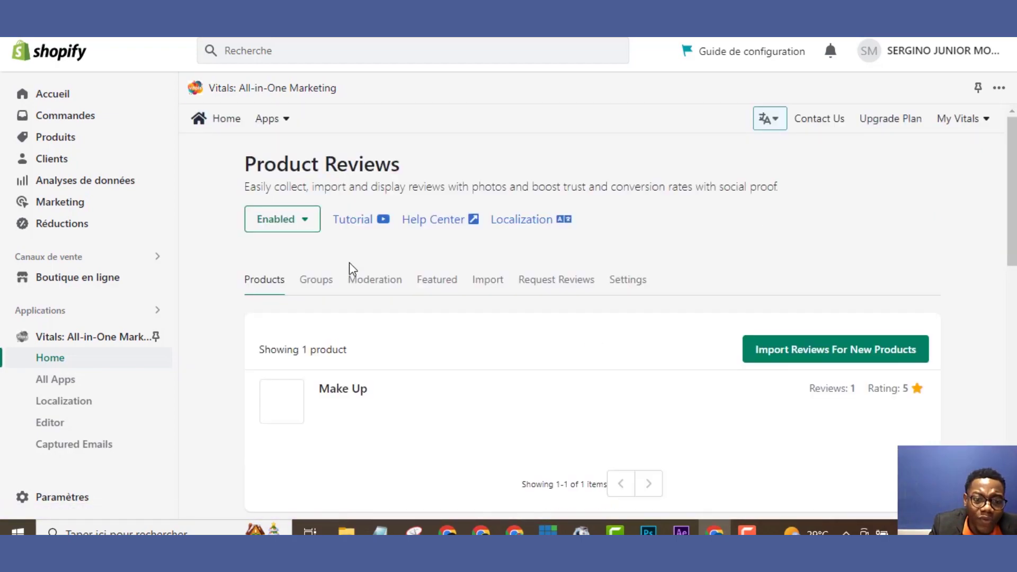
{"action": "left_click", "coordinate": [803, 352]}
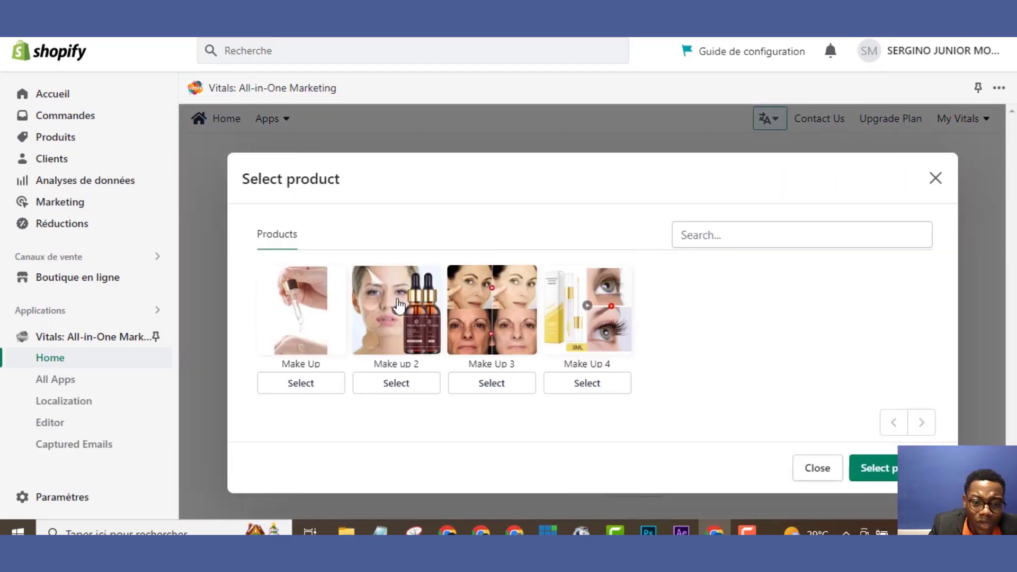
{"action": "left_click", "coordinate": [399, 305]}
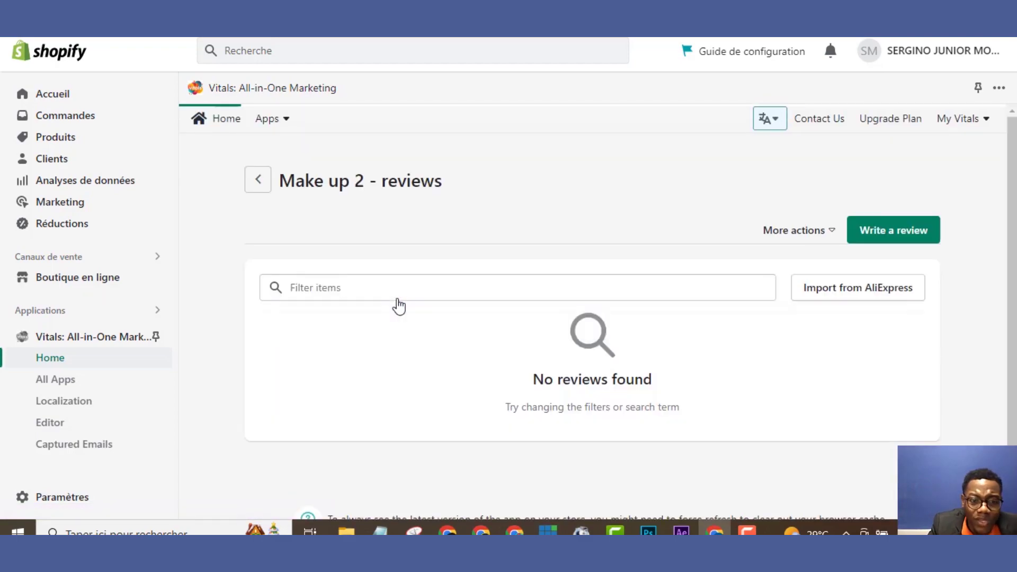
Add a 5-star review for Make up 2 with a reviewer name and review text
{"action": "left_click", "coordinate": [879, 239]}
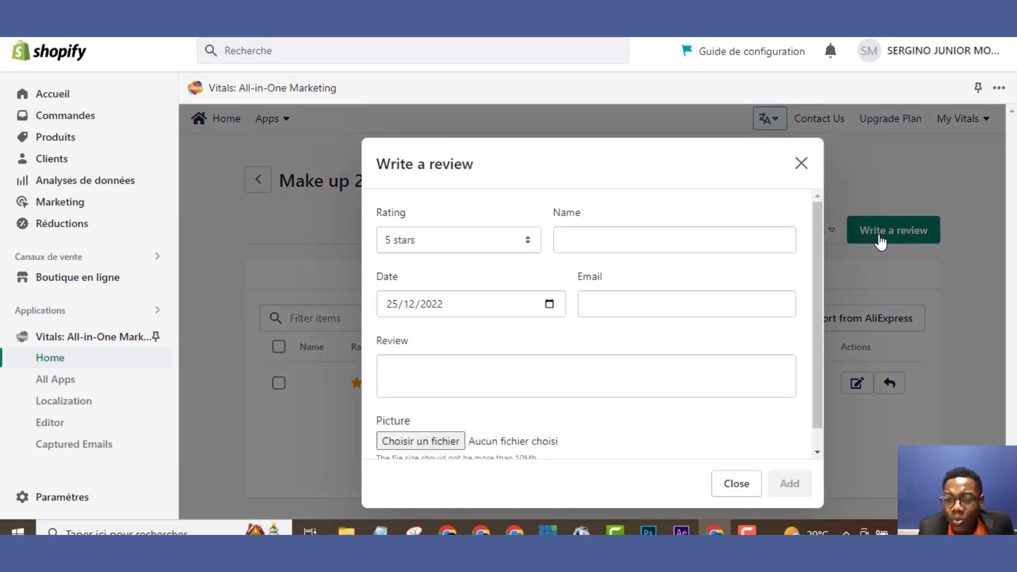
{"action": "left_click", "coordinate": [620, 247]}
{"action": "type", "text": "JQSCQSS"}
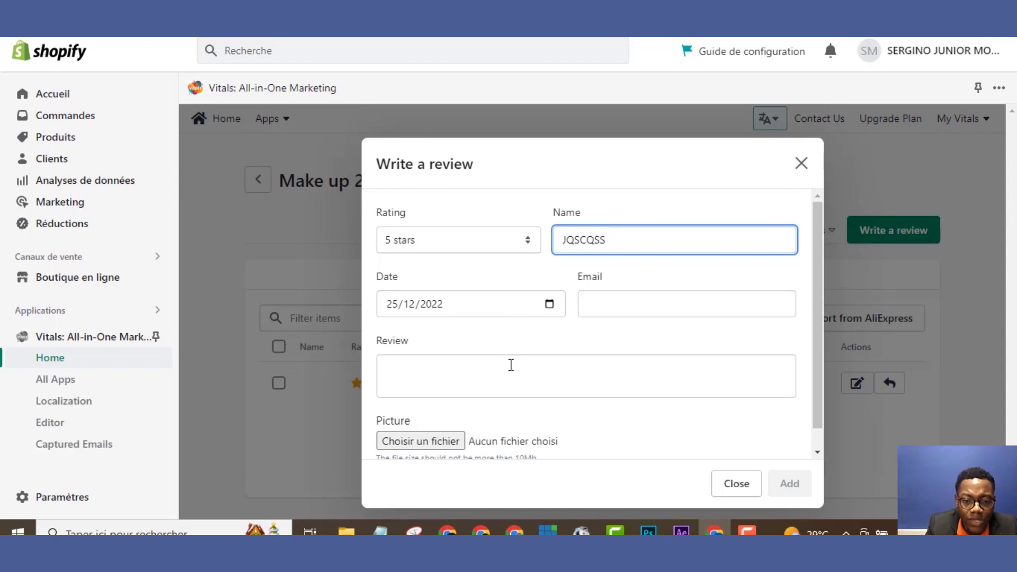
{"action": "type", "text": "QSCQSCQSC"}
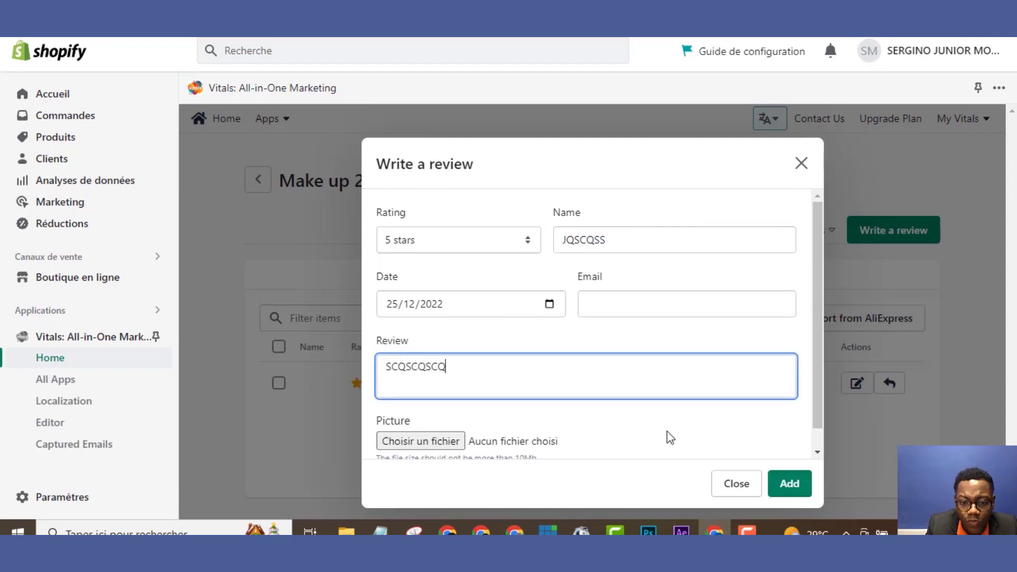
{"action": "left_click", "coordinate": [788, 484]}
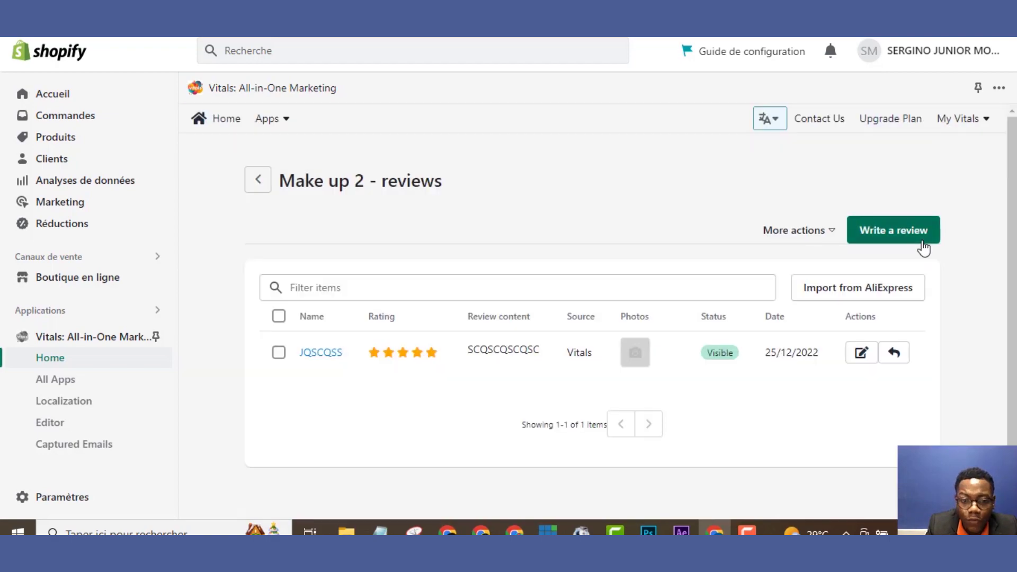
{"action": "left_click", "coordinate": [262, 184]}
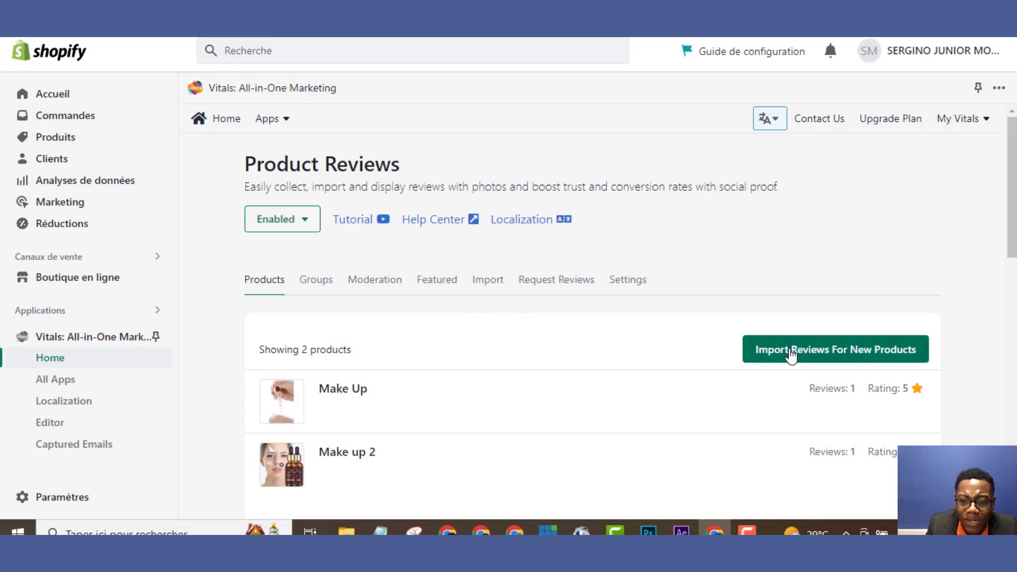
Add a 5-star review for Make Up 3 with text 'QSCQSCQC' and the 0 image attached
{"action": "left_click", "coordinate": [790, 356]}
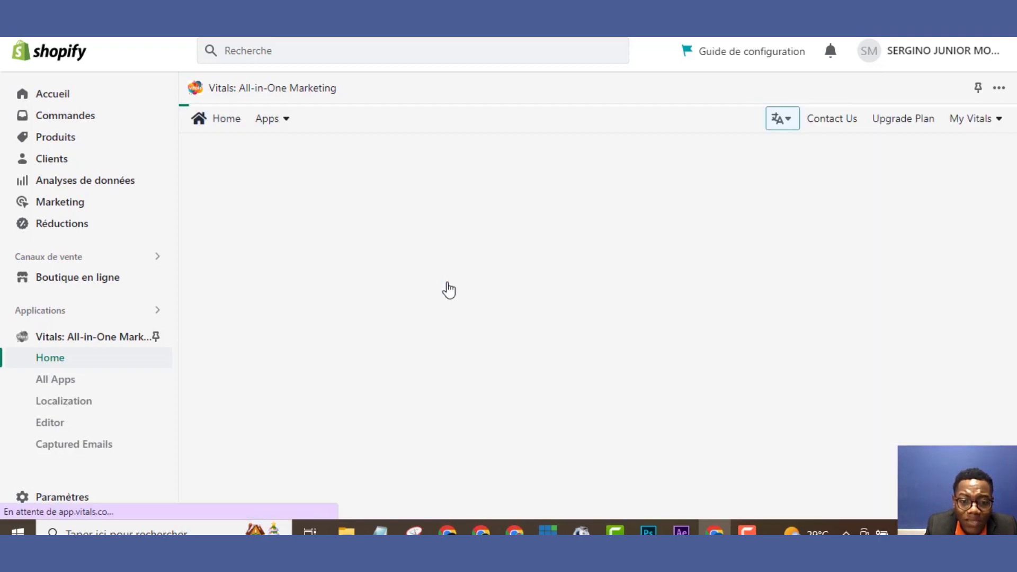
{"action": "left_click", "coordinate": [449, 291]}
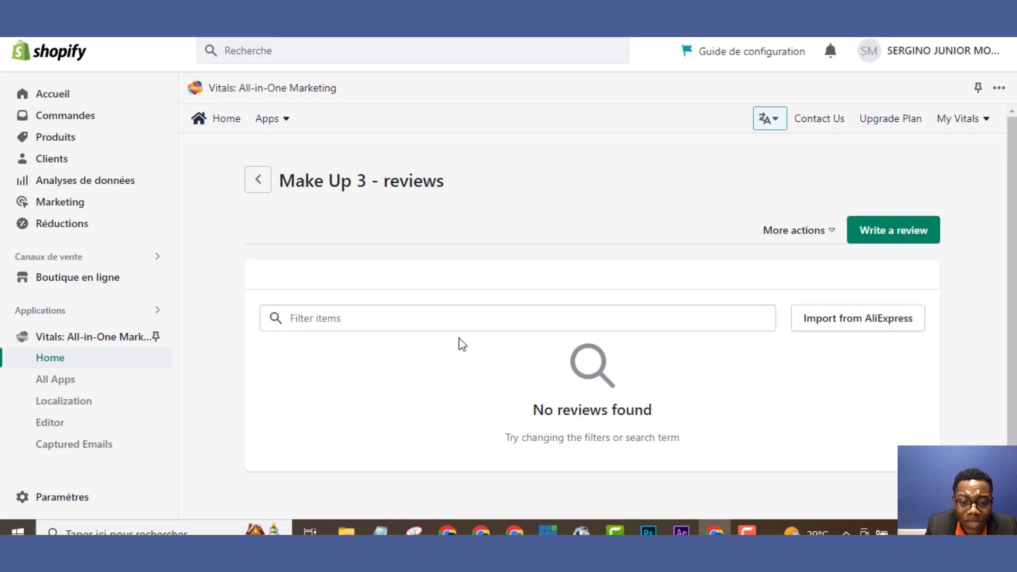
{"action": "left_click", "coordinate": [867, 232]}
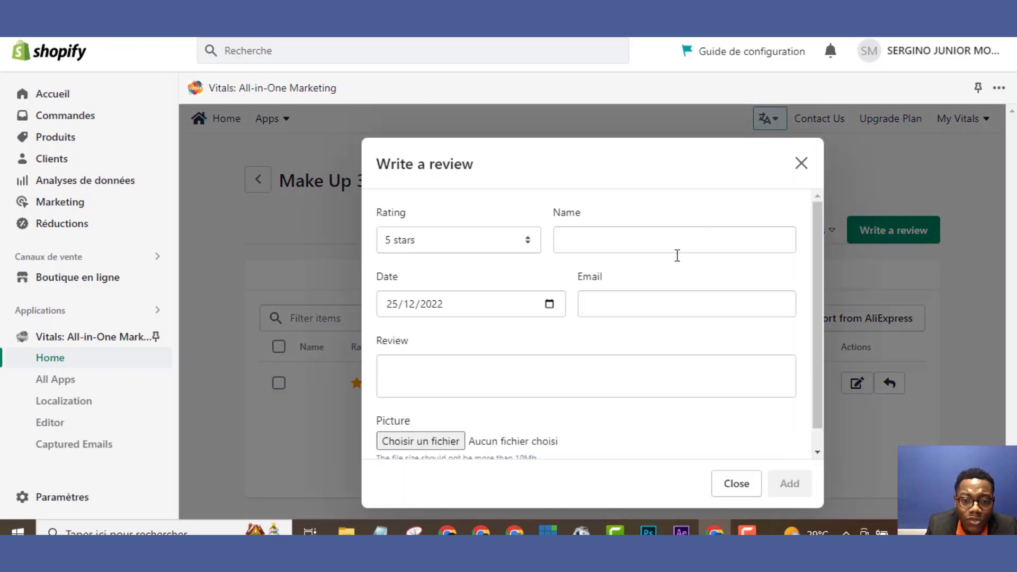
{"action": "left_click", "coordinate": [596, 382]}
{"action": "type", "text": "QSCQSCQCQ"}
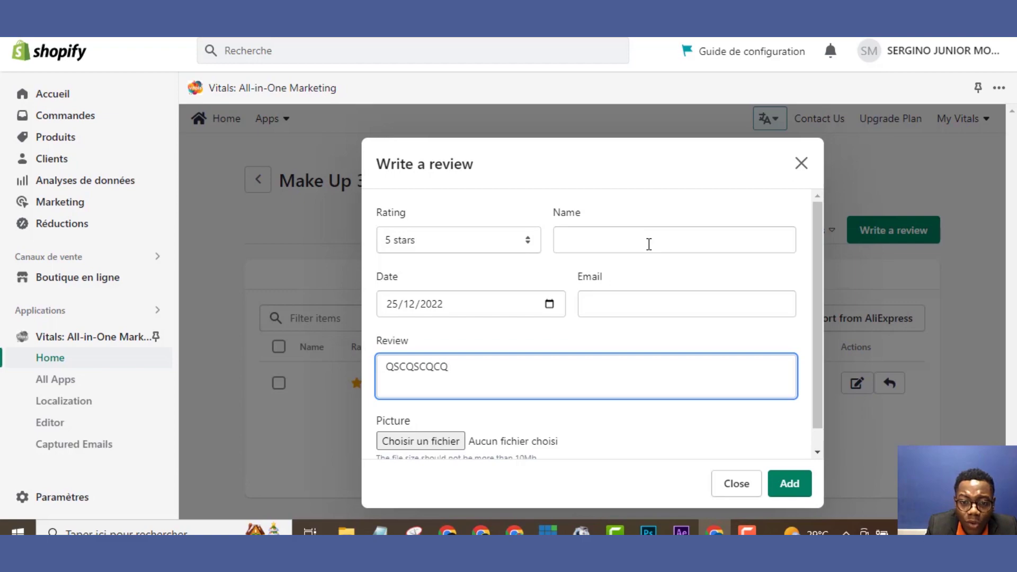
{"action": "left_click", "coordinate": [649, 244]}
{"action": "type", "text": "QSCQSCQ"}
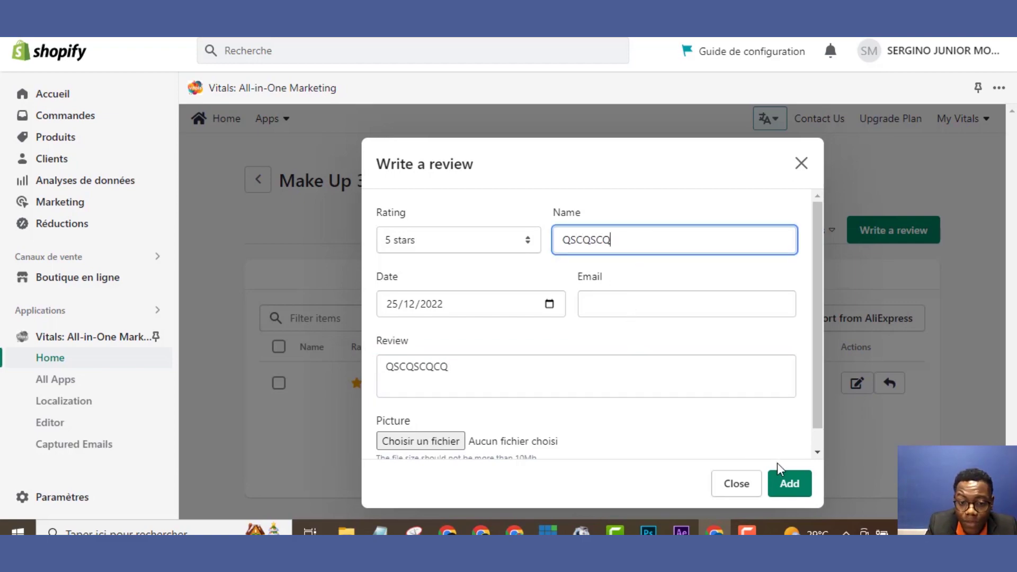
{"action": "left_click", "coordinate": [438, 443]}
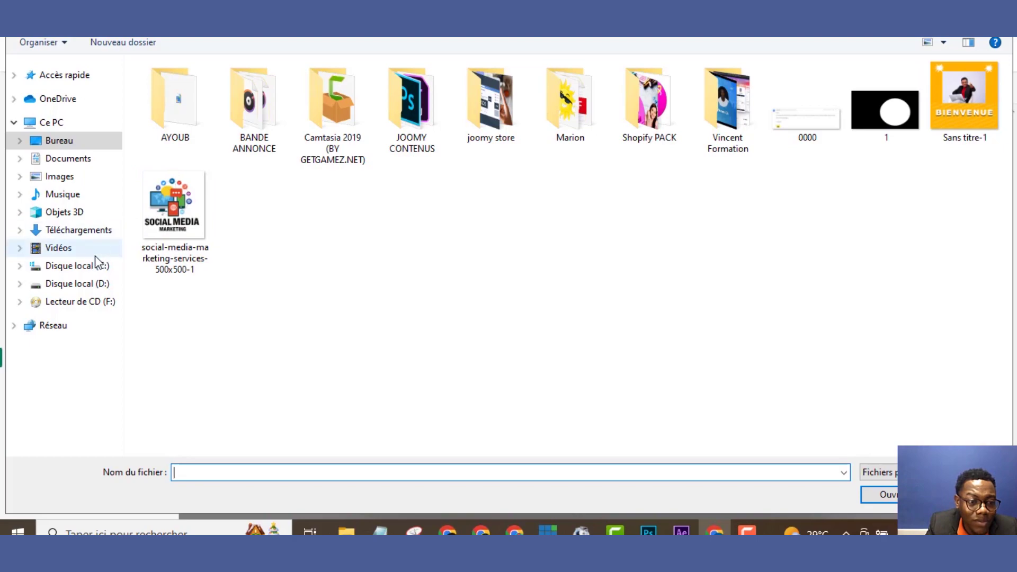
{"action": "left_click", "coordinate": [84, 182]}
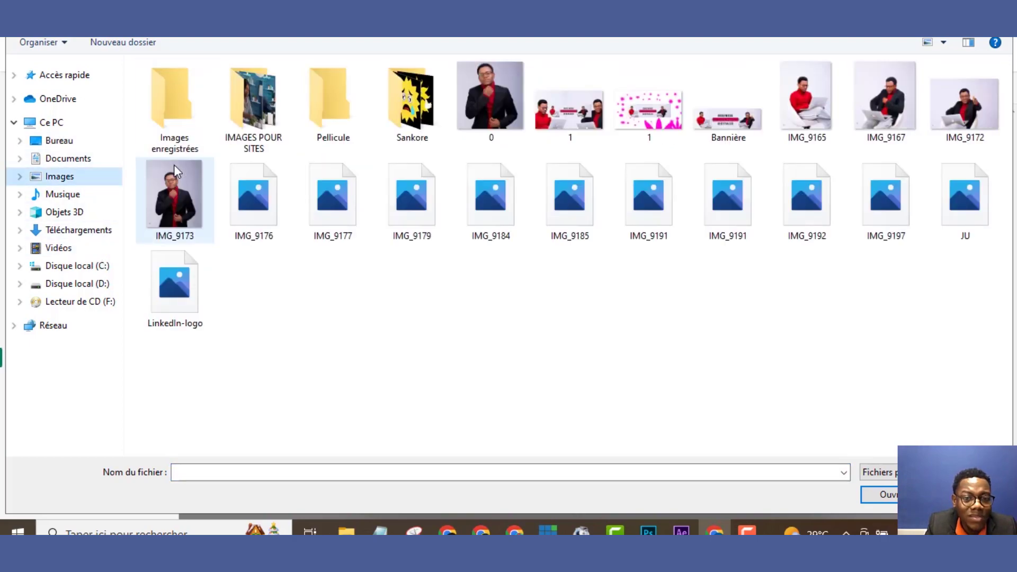
{"action": "double_click", "coordinate": [510, 110]}
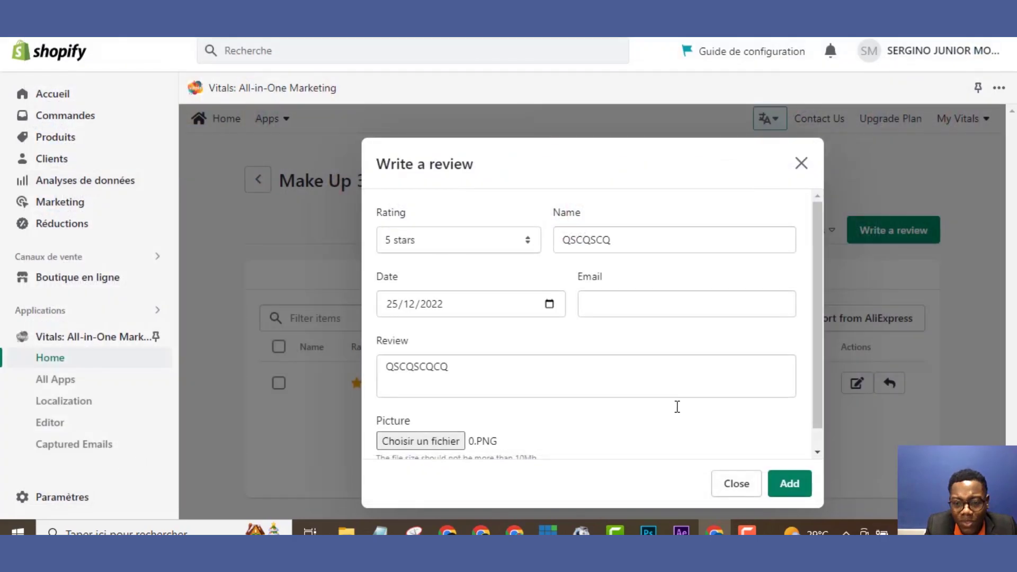
{"action": "left_click", "coordinate": [790, 483]}
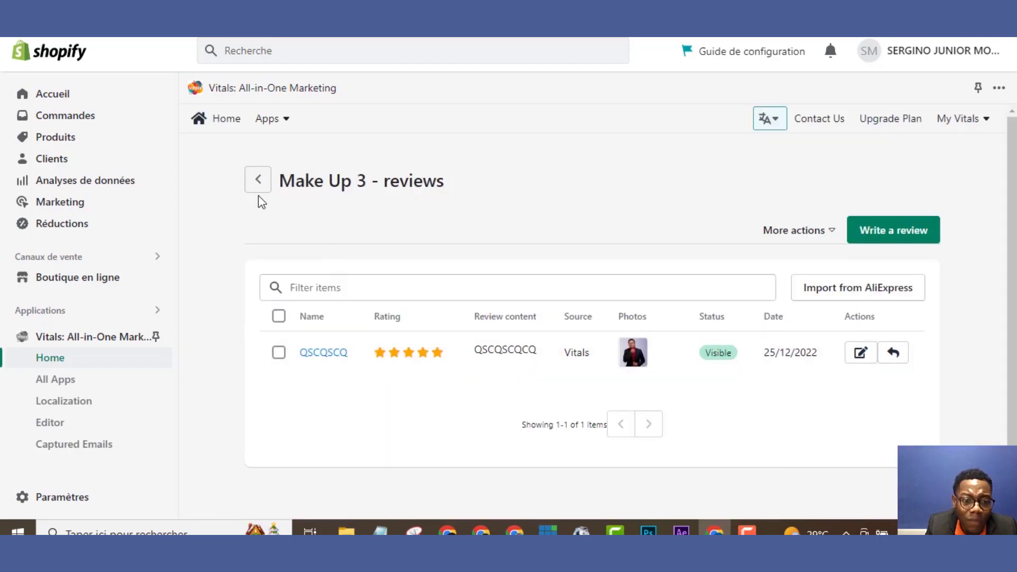
Add a 5-star review reading 'QSCQCSQS' with a reviewer name to Make Up 4
{"action": "left_click", "coordinate": [258, 180]}
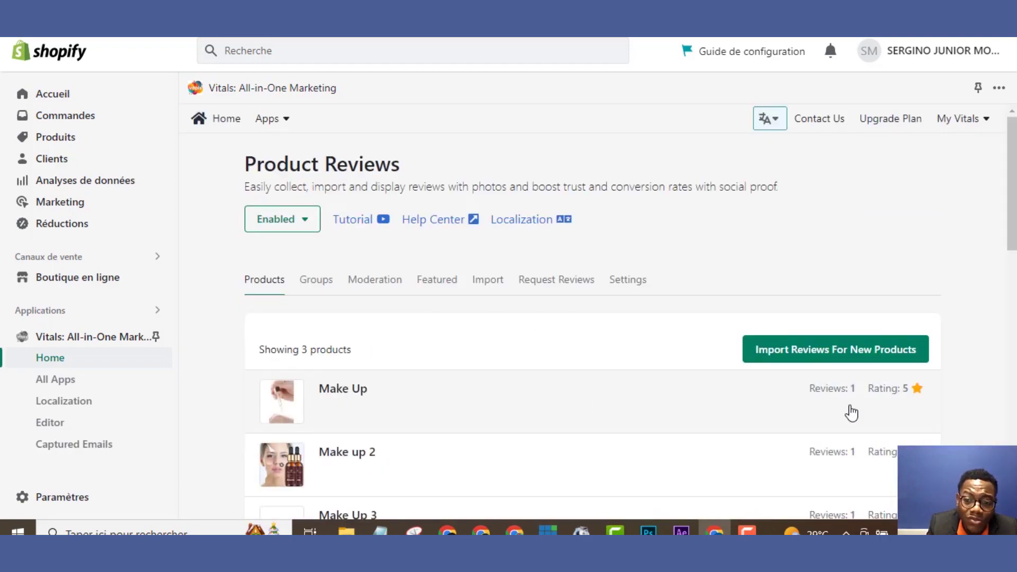
{"action": "left_click", "coordinate": [903, 348]}
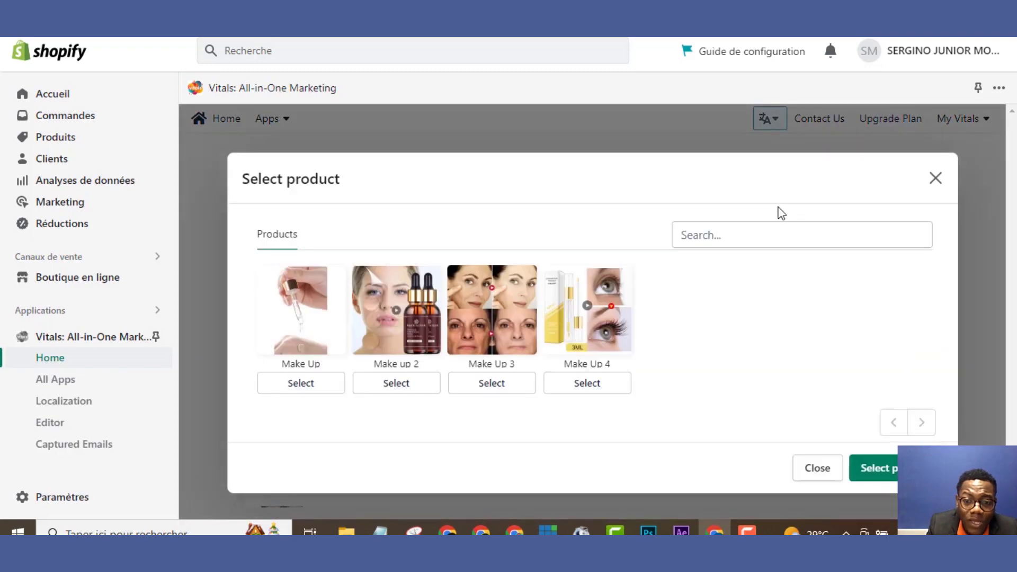
{"action": "left_click", "coordinate": [587, 383]}
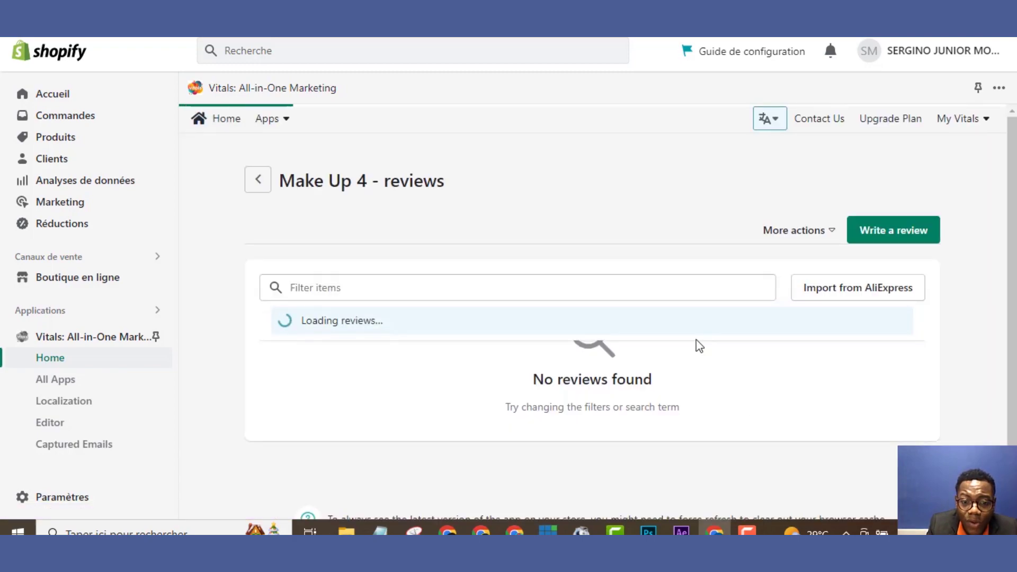
{"action": "left_click", "coordinate": [893, 228]}
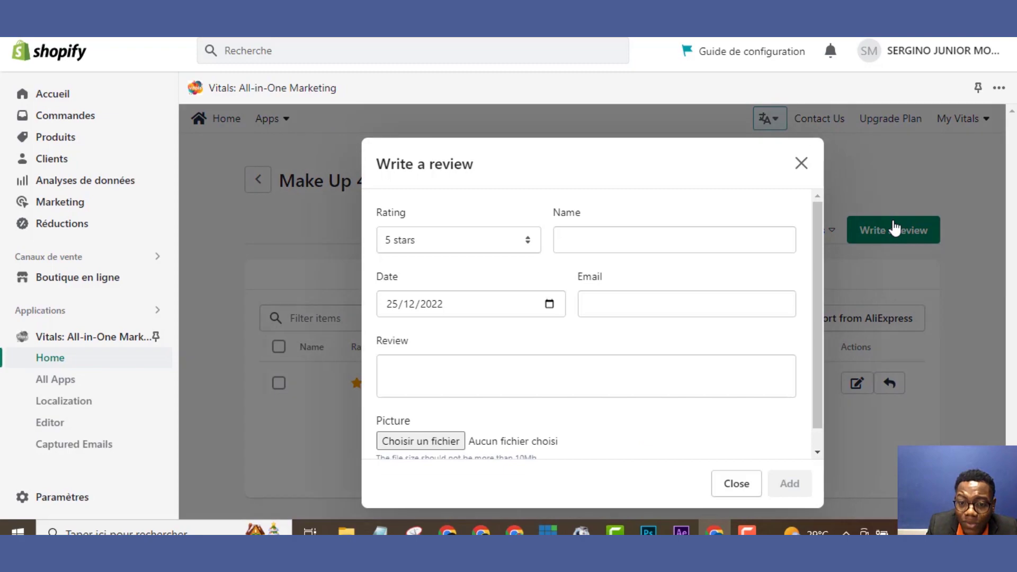
{"action": "left_click", "coordinate": [602, 236]}
{"action": "type", "text": "SQCSQ"}
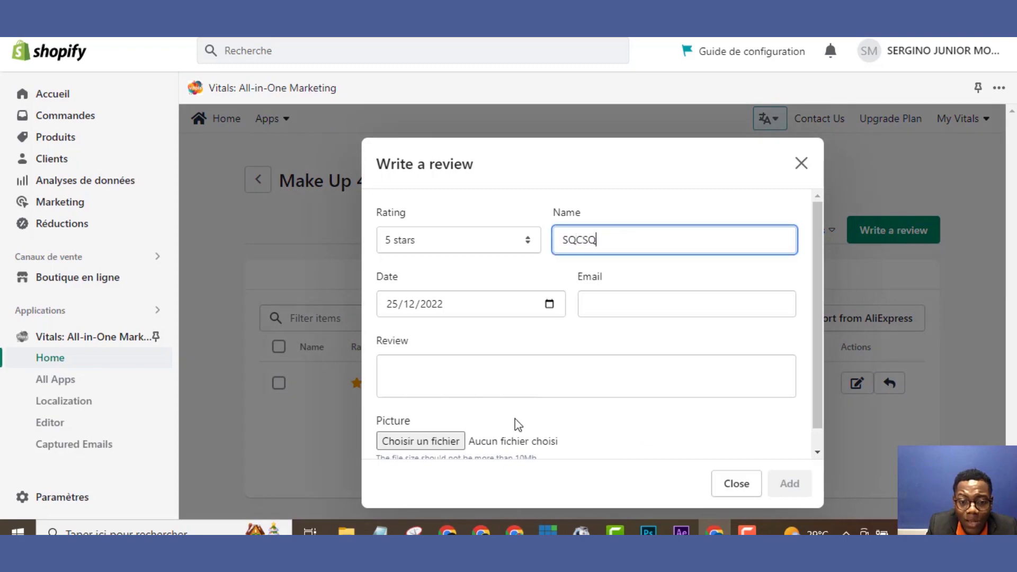
{"action": "left_click", "coordinate": [514, 384]}
{"action": "type", "text": "QSCQCSQS"}
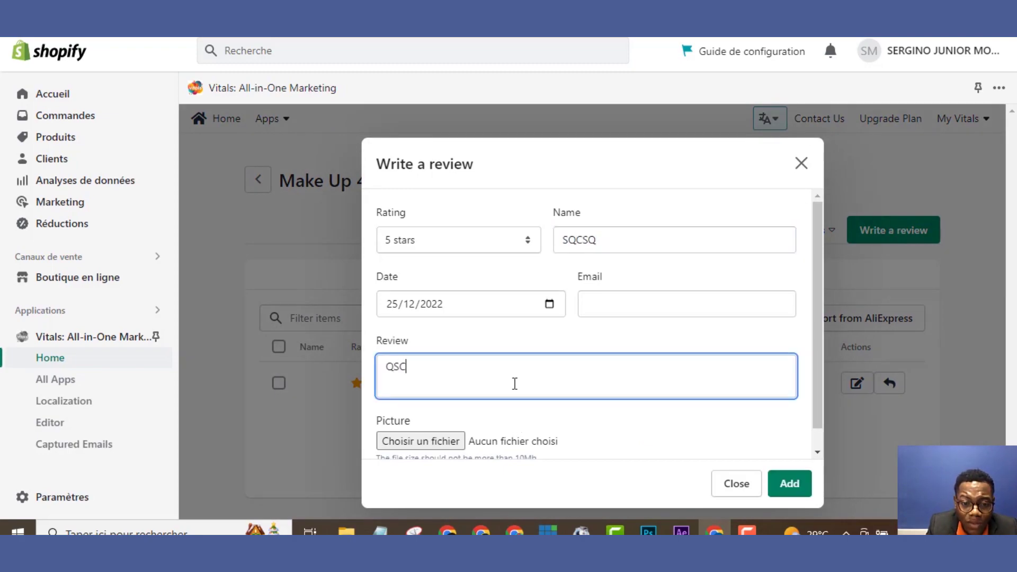
{"action": "left_click", "coordinate": [791, 474]}
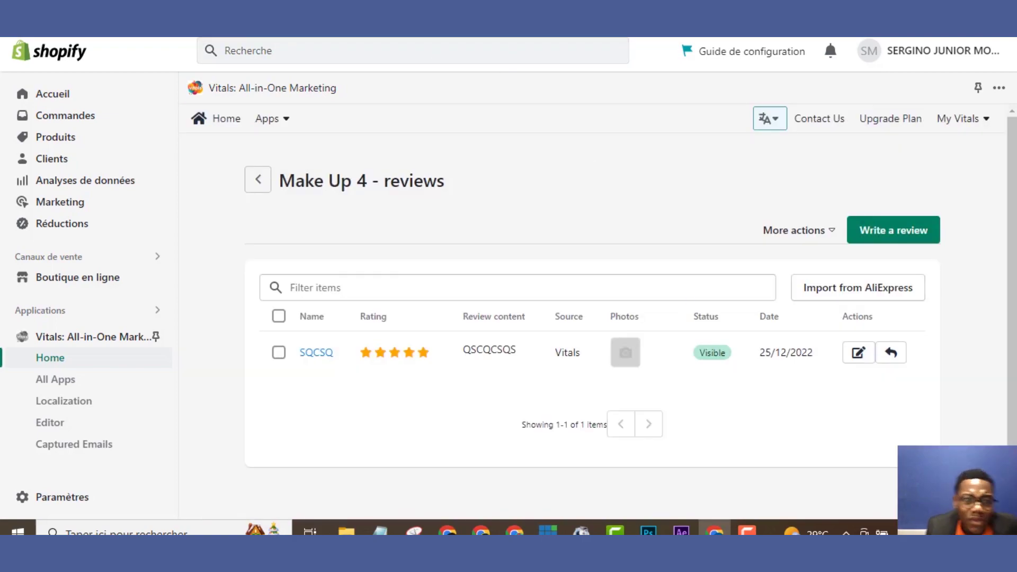
{"action": "key", "text": "ctrl+Tab"}
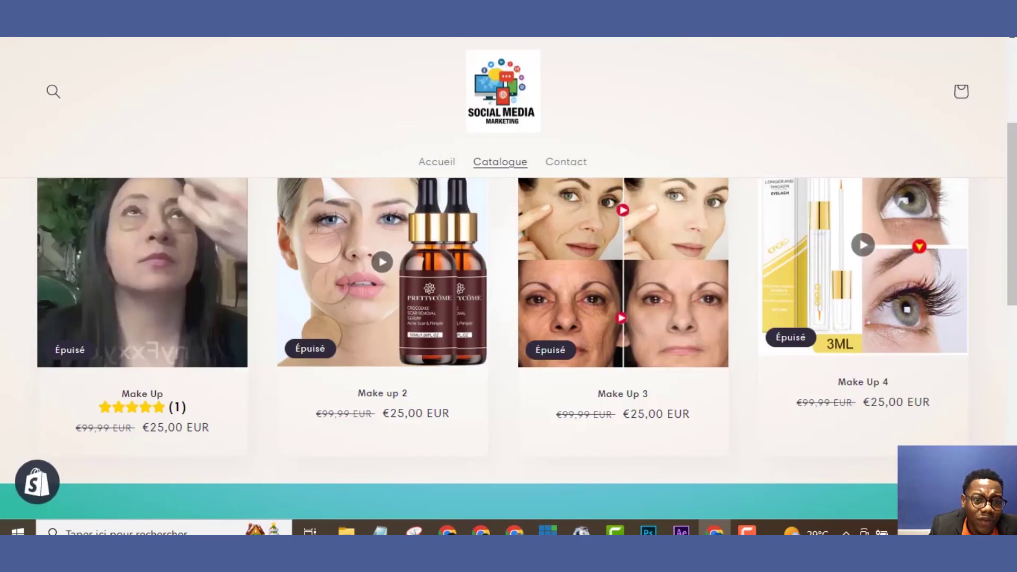
Reload the storefront Catalogue and confirm Make Up through Make Up 4 each show 5-star (1)
{"action": "left_click", "coordinate": [500, 162]}
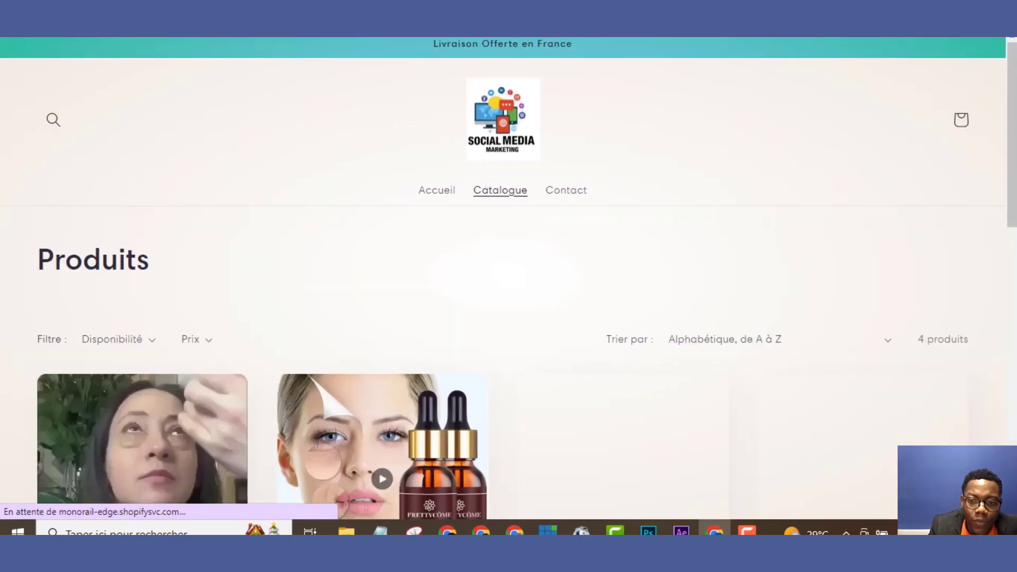
{"action": "left_click_drag", "start_coordinate": [1013, 105], "coordinate": [1016, 200]}
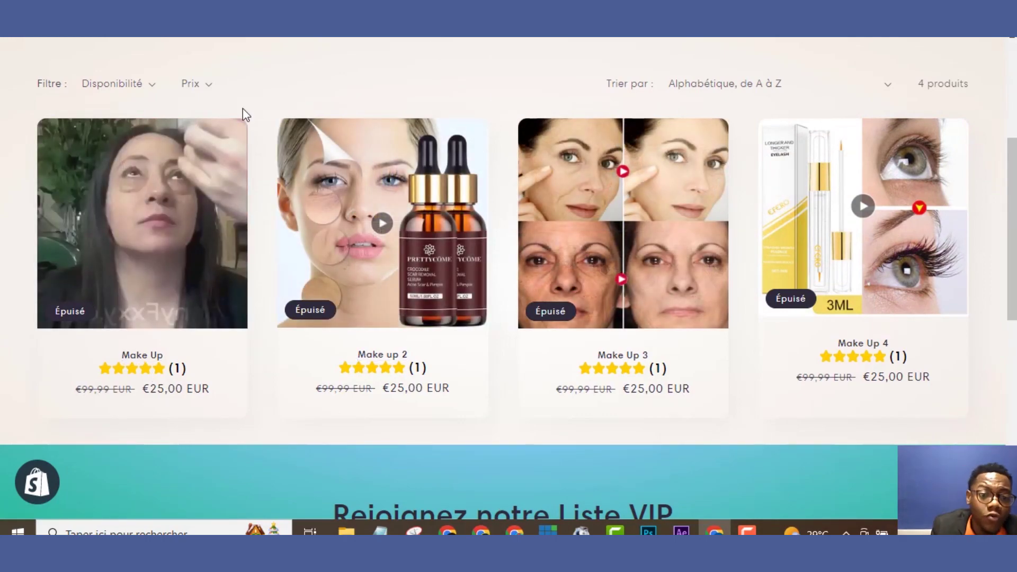
Open a product page from the catalogue, then dismiss the recommended apps panel on Themes
{"action": "left_click", "coordinate": [205, 202]}
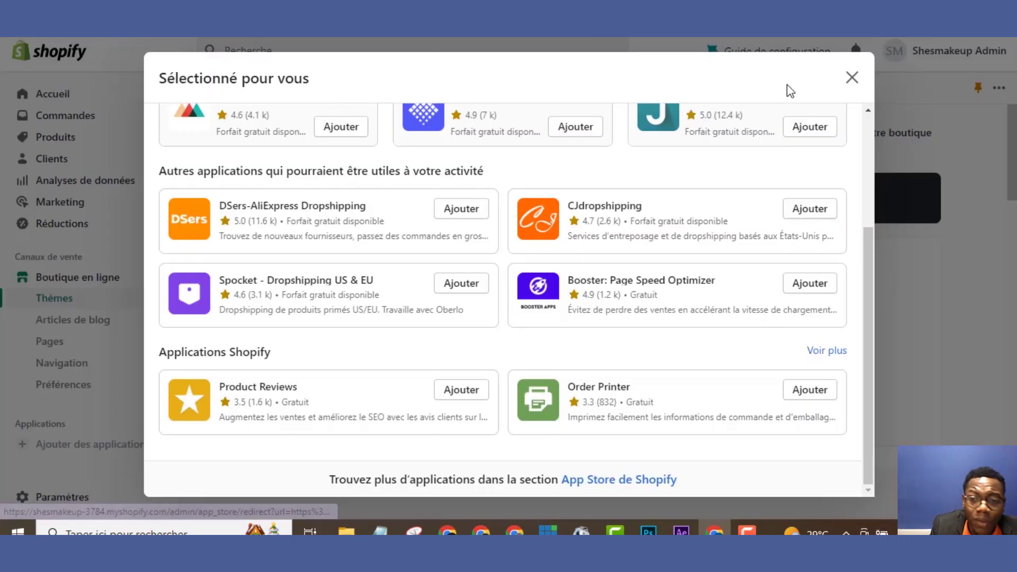
{"action": "left_click", "coordinate": [852, 78]}
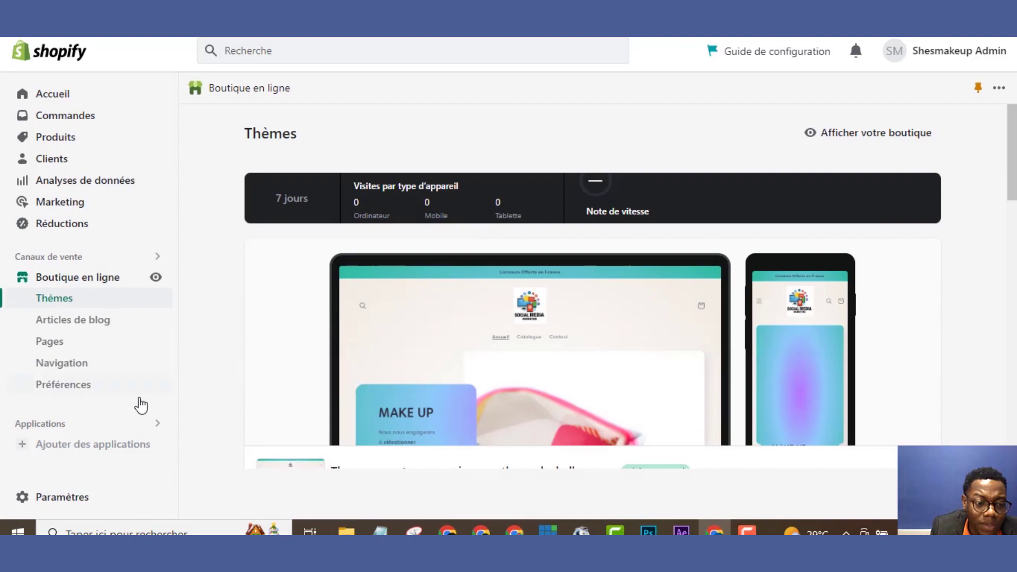
Look through the Moyens de paiement (payment methods) settings, then close Settings
{"action": "left_click", "coordinate": [62, 498]}
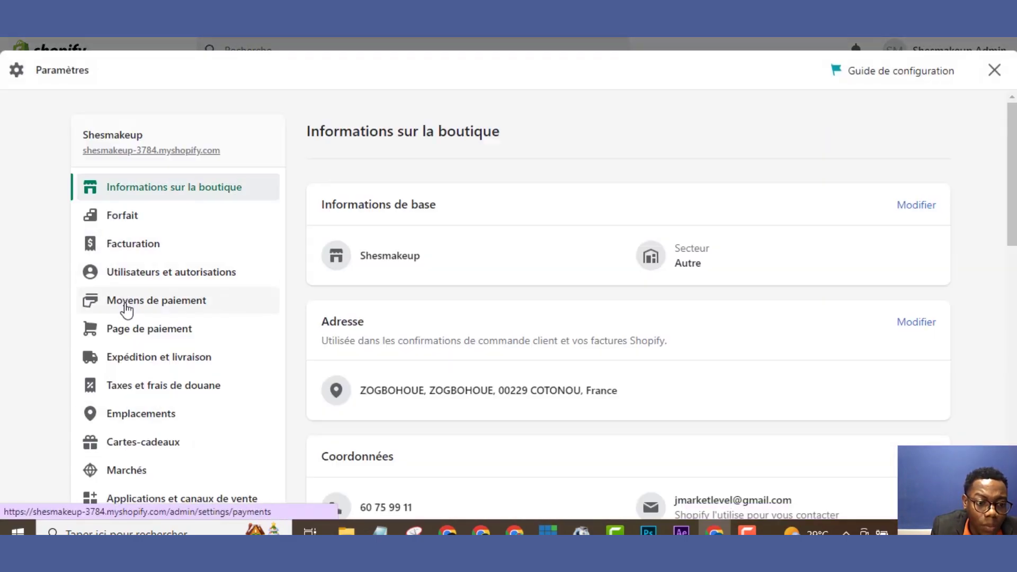
{"action": "left_click", "coordinate": [126, 308]}
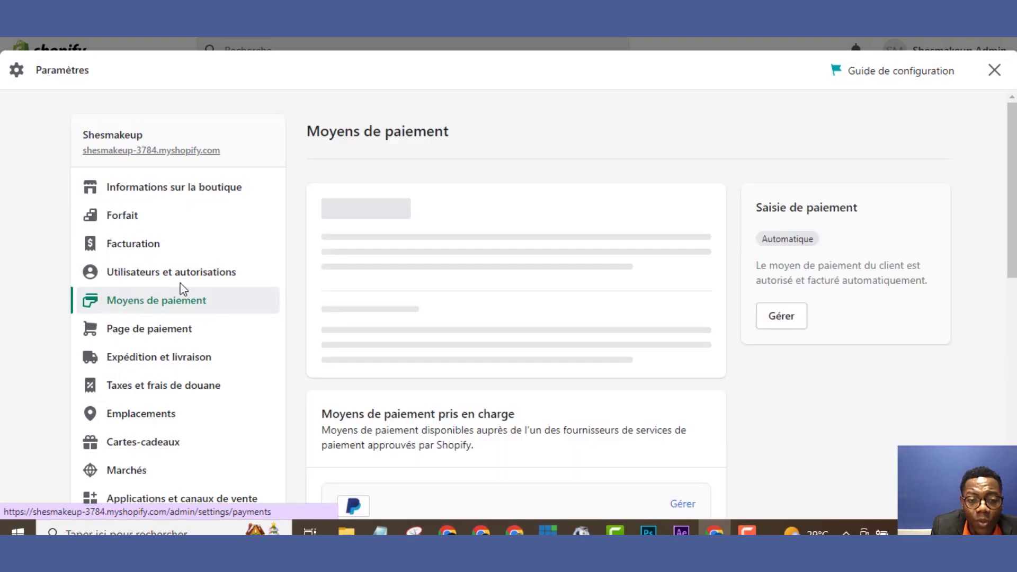
{"action": "mouse_move", "coordinate": [1010, 193]}
{"action": "left_mouse_down"}
{"action": "mouse_move", "coordinate": [1008, 265]}
{"action": "mouse_move", "coordinate": [1000, 205]}
{"action": "left_mouse_up"}
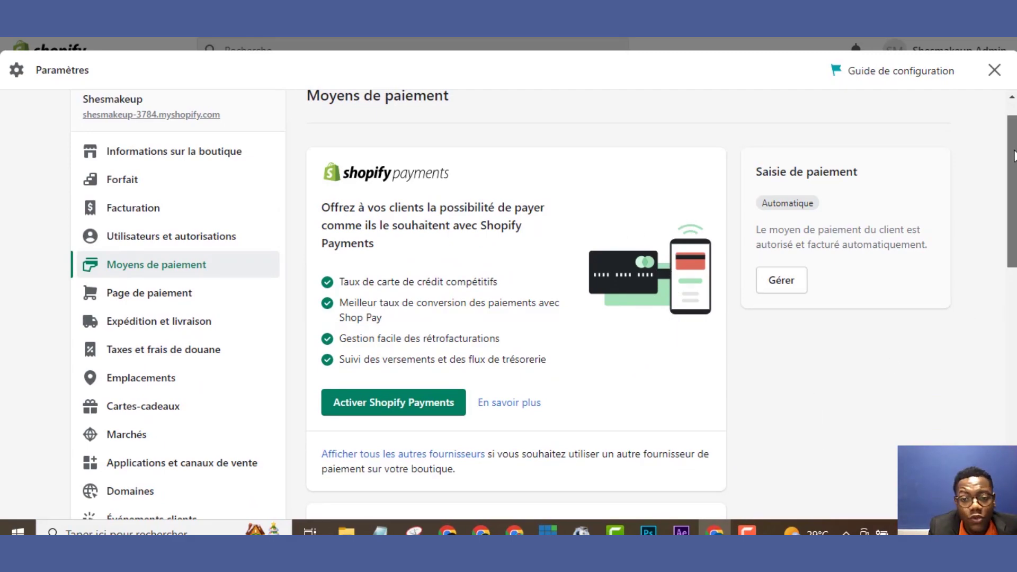
{"action": "left_click_drag", "start_coordinate": [1014, 150], "coordinate": [999, 404]}
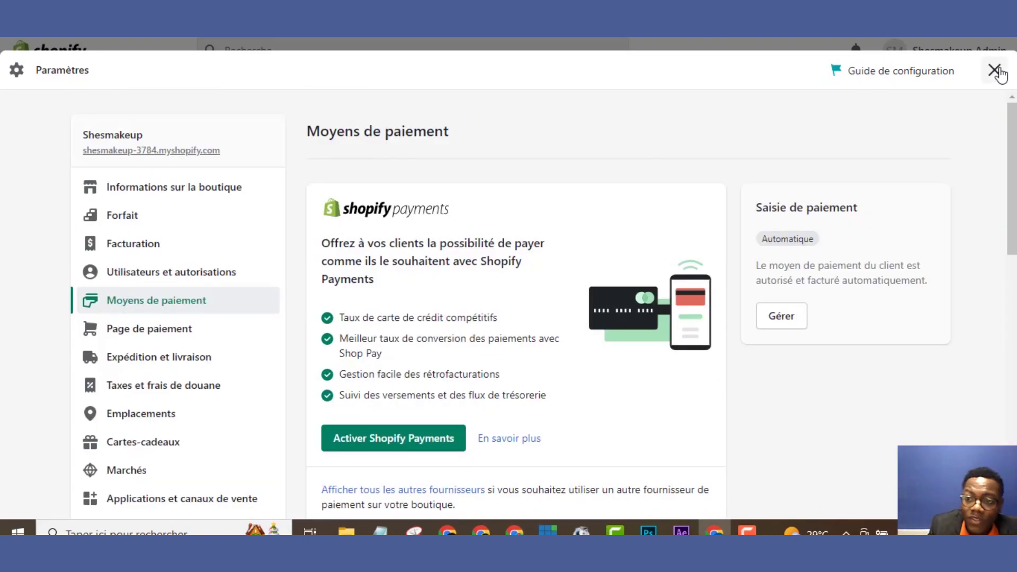
{"action": "left_click", "coordinate": [995, 70]}
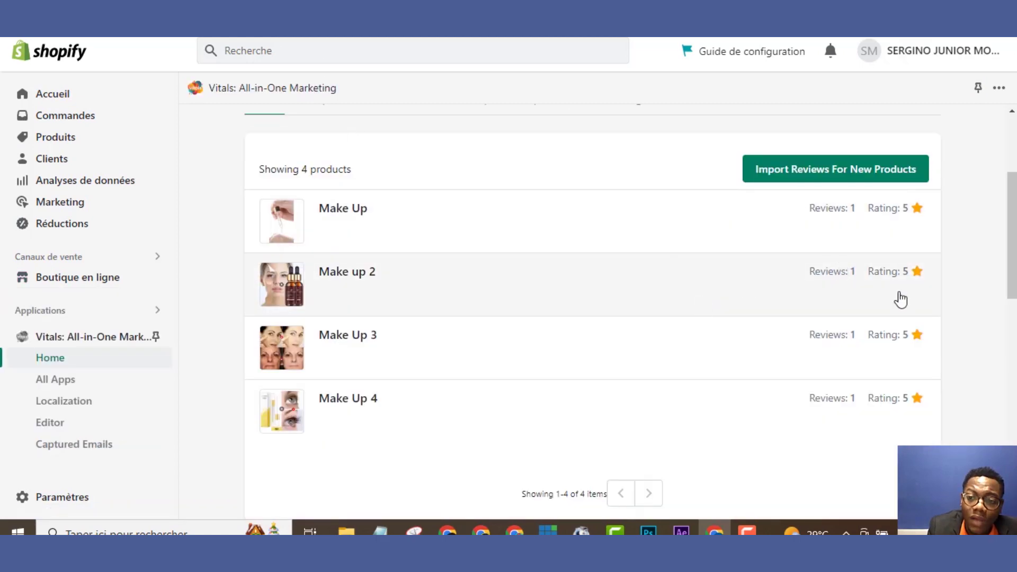
Scroll up and open the full Vitals apps directory from the top-bar Apps menu
{"action": "left_click_drag", "start_coordinate": [1011, 235], "coordinate": [1012, 182]}
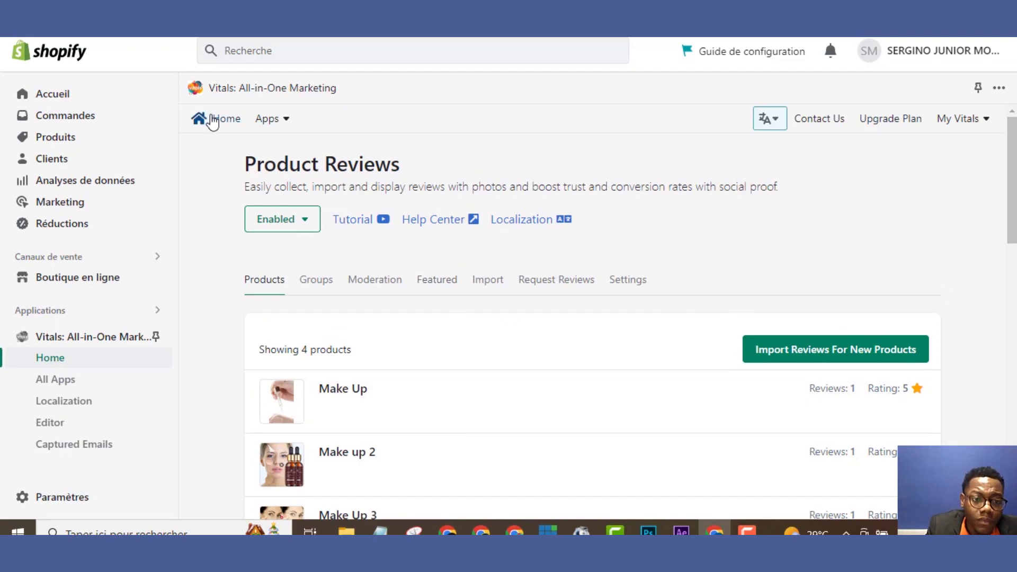
{"action": "left_click", "coordinate": [264, 122]}
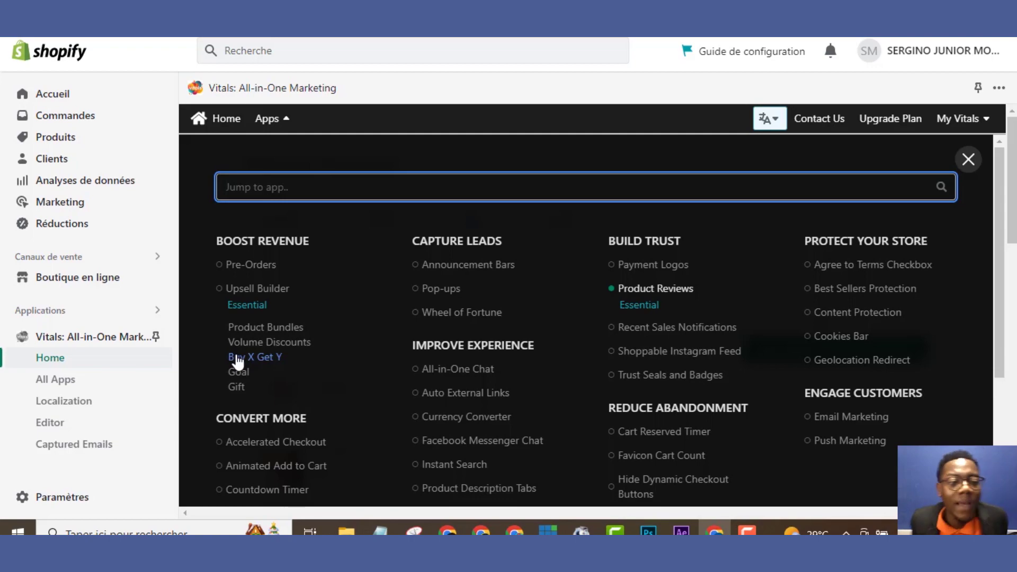
Open the Buy X Get Y app and start a new offer
{"action": "left_click", "coordinate": [237, 362]}
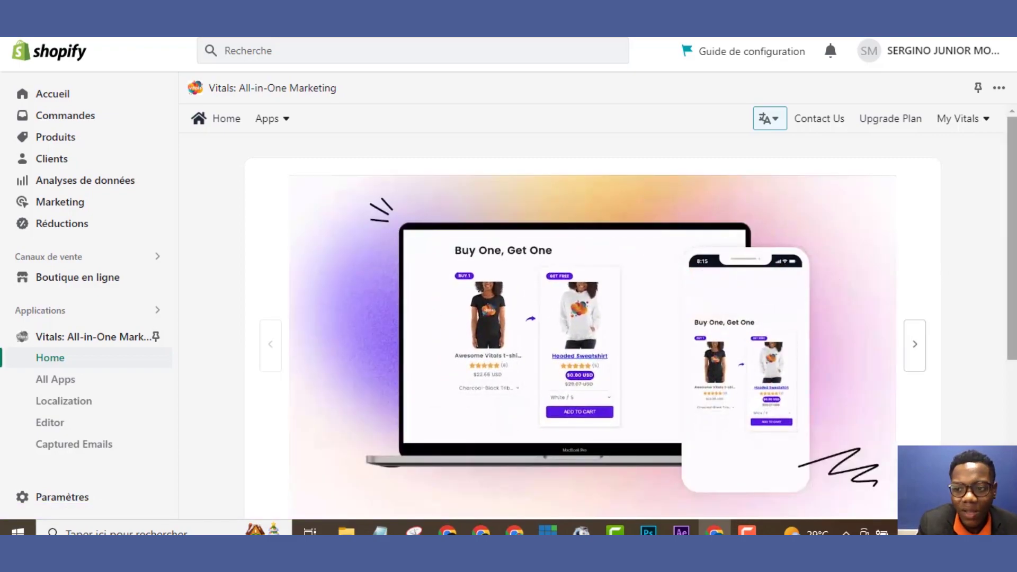
{"action": "scroll", "coordinate": [761, 425], "scroll_direction": "down", "scroll_amount": 5}
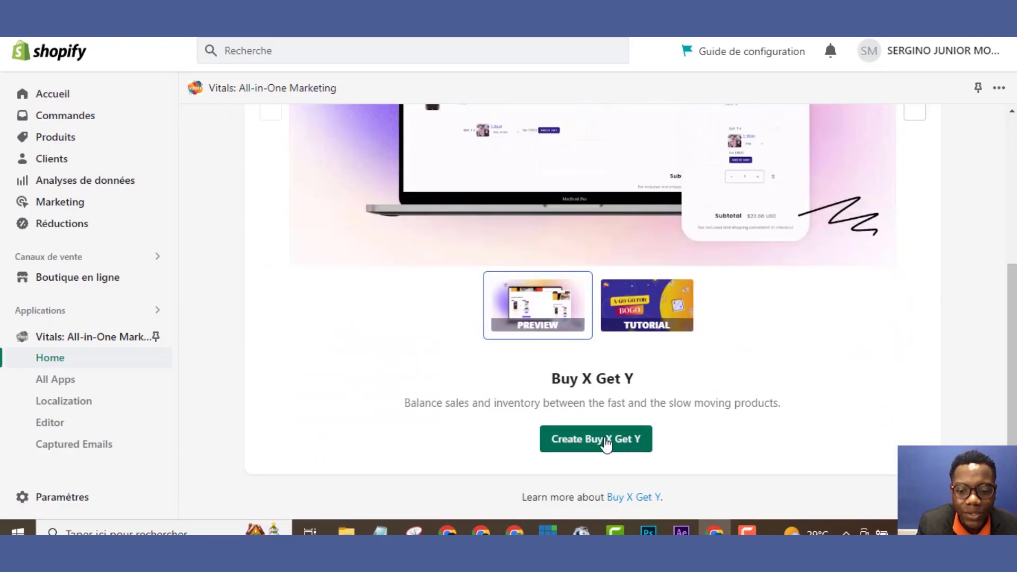
{"action": "left_click", "coordinate": [603, 447]}
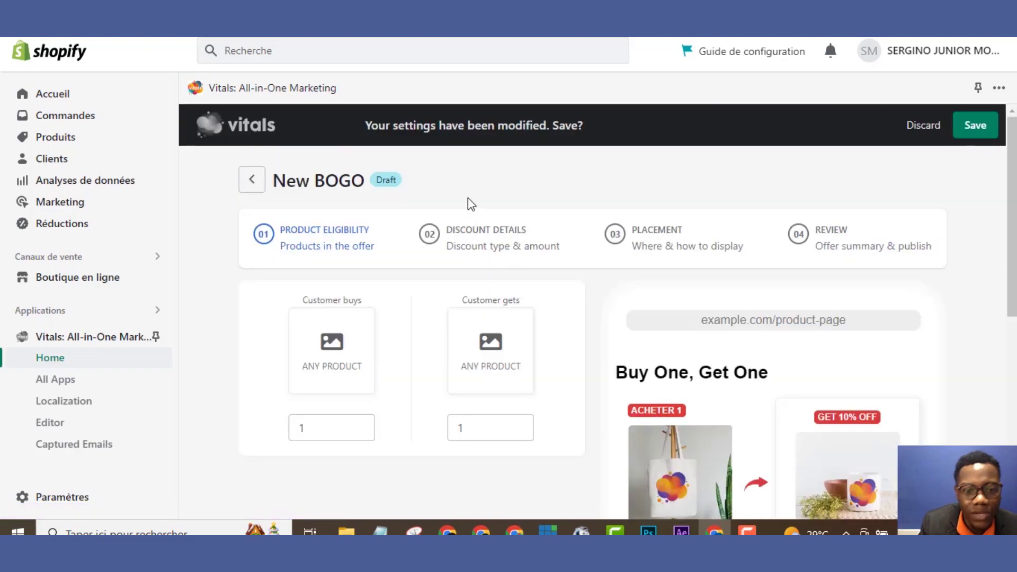
{"action": "scroll", "coordinate": [628, 318], "scroll_direction": "down", "scroll_amount": 2}
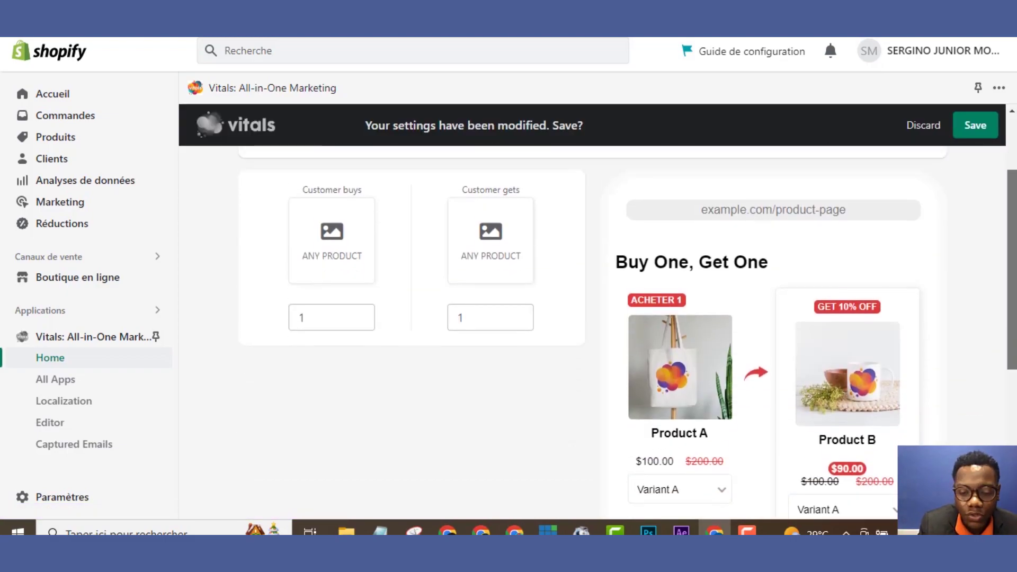
{"action": "scroll", "coordinate": [655, 237], "scroll_direction": "up", "scroll_amount": 1}
Set Make Up as the specific product the customer buys
{"action": "left_click", "coordinate": [336, 254]}
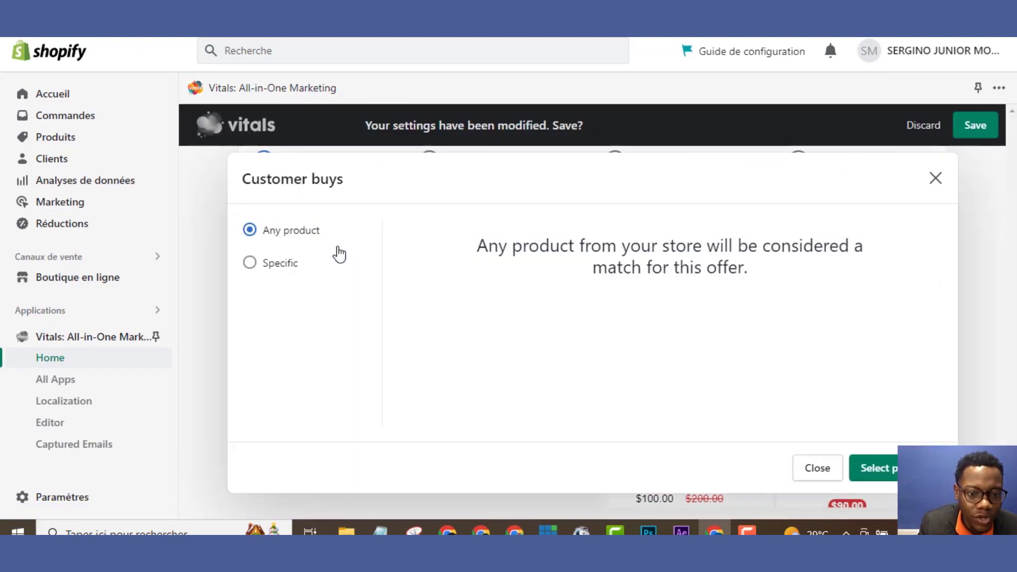
{"action": "left_click", "coordinate": [253, 274]}
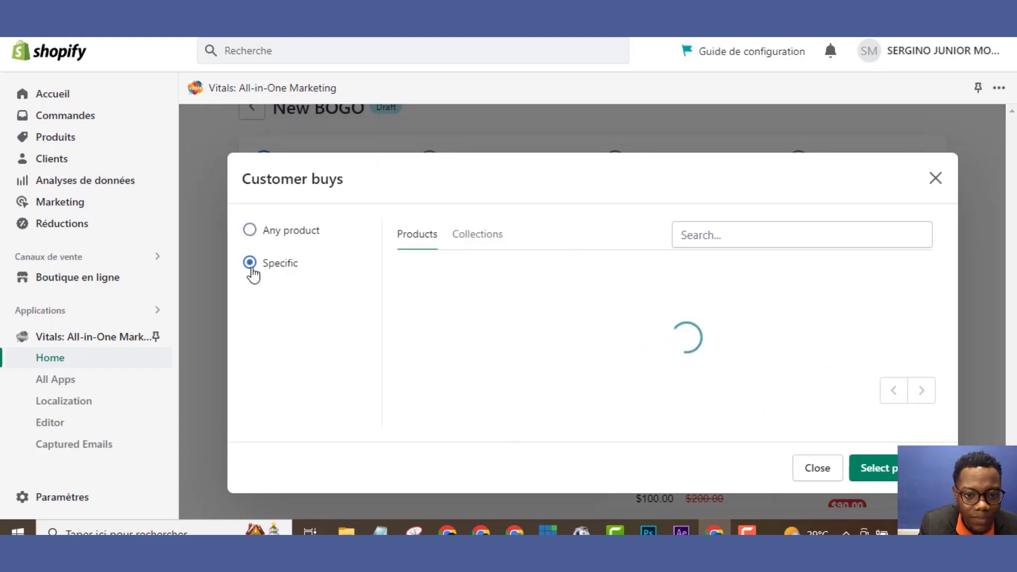
{"action": "left_click", "coordinate": [433, 327]}
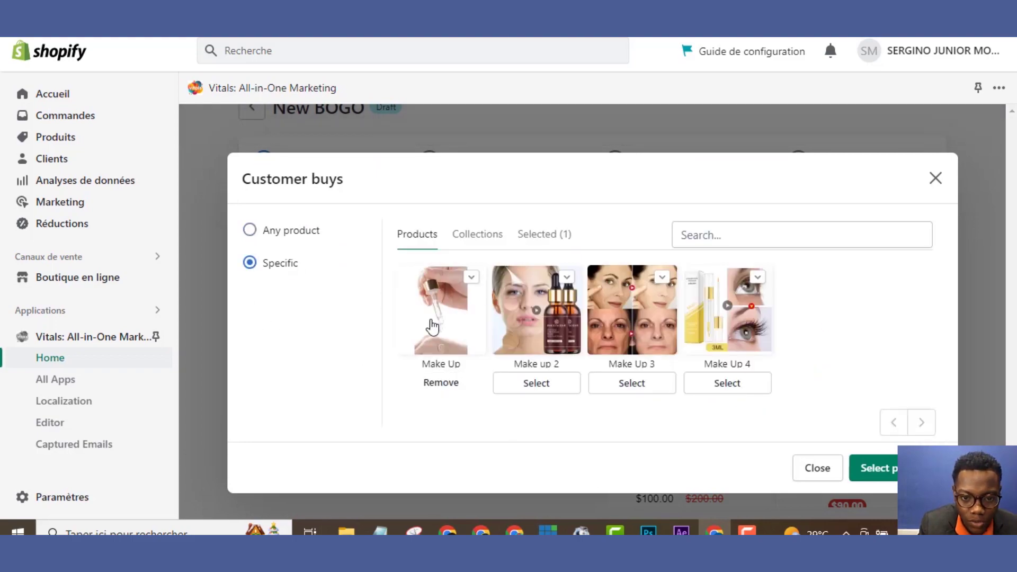
{"action": "left_click", "coordinate": [457, 302]}
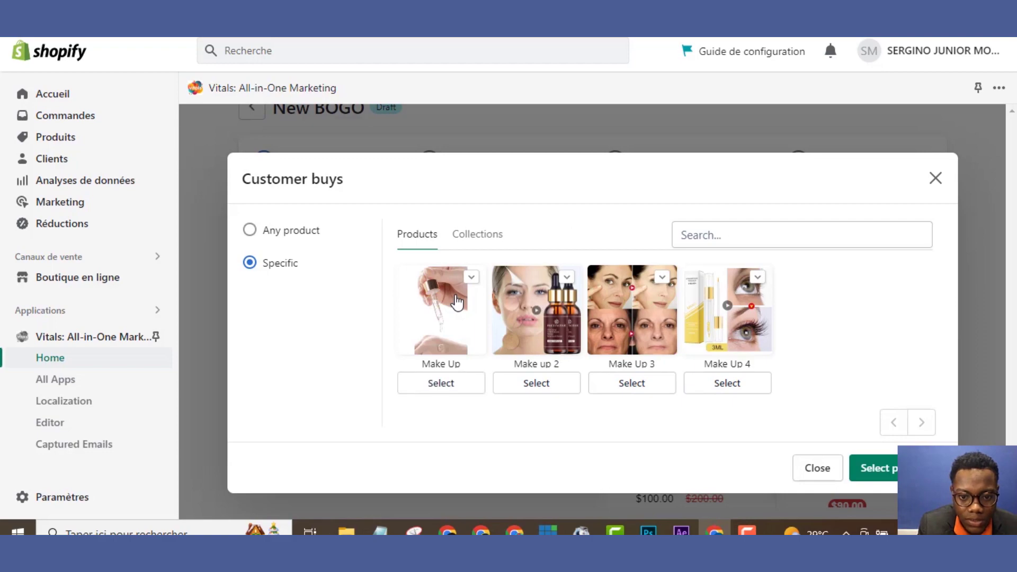
{"action": "left_click", "coordinate": [457, 301]}
{"action": "left_click", "coordinate": [873, 468]}
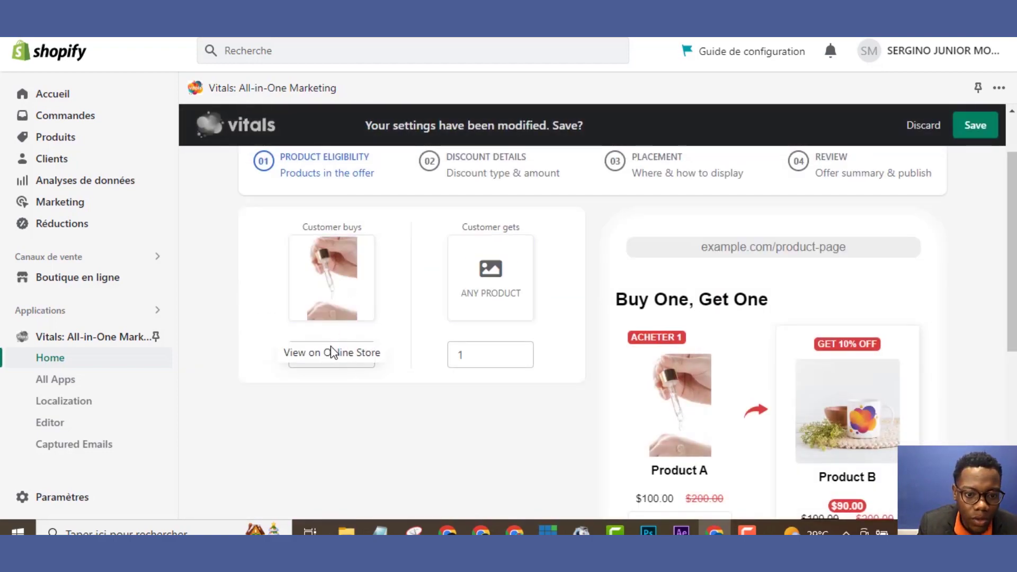
Set Make Up as the specific product the customer gets for free
{"action": "left_click", "coordinate": [496, 291]}
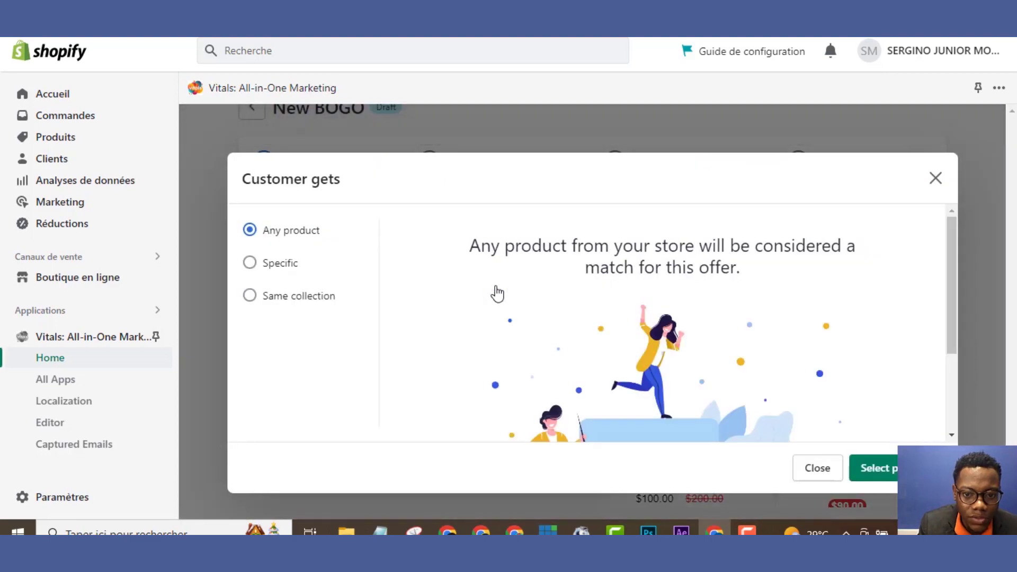
{"action": "left_click", "coordinate": [250, 267]}
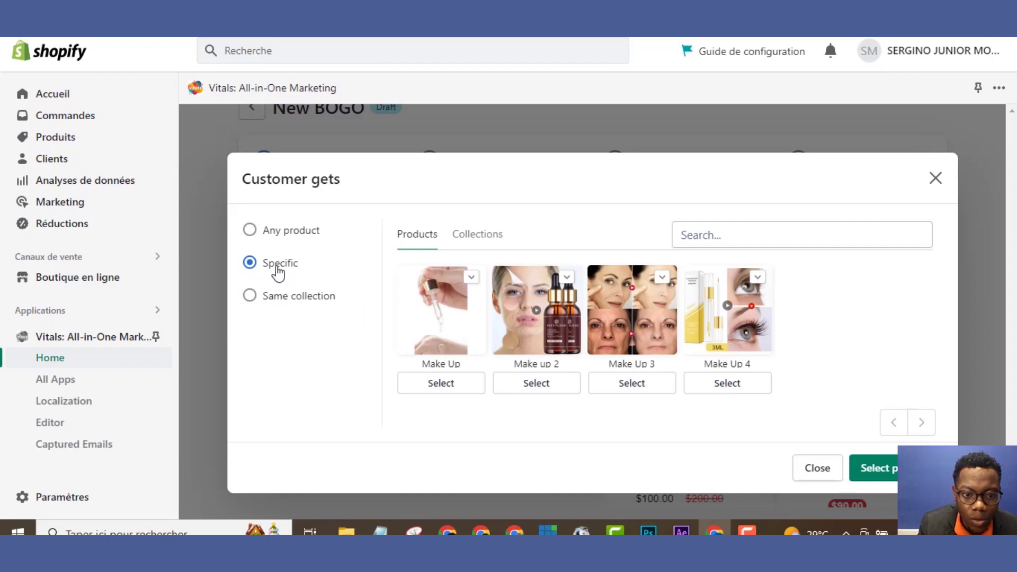
{"action": "left_click", "coordinate": [247, 301]}
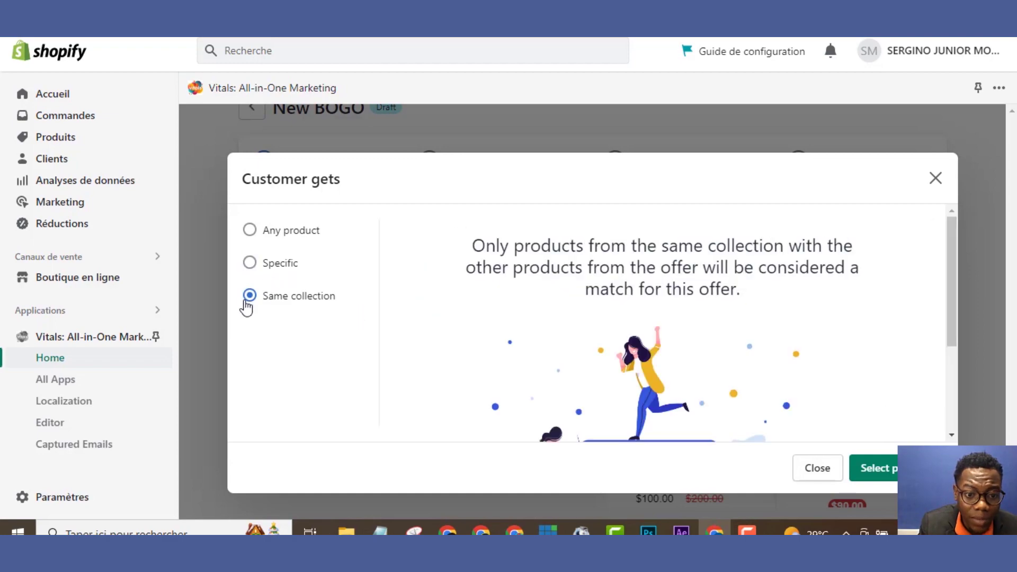
{"action": "left_click", "coordinate": [249, 269]}
{"action": "left_click", "coordinate": [449, 313]}
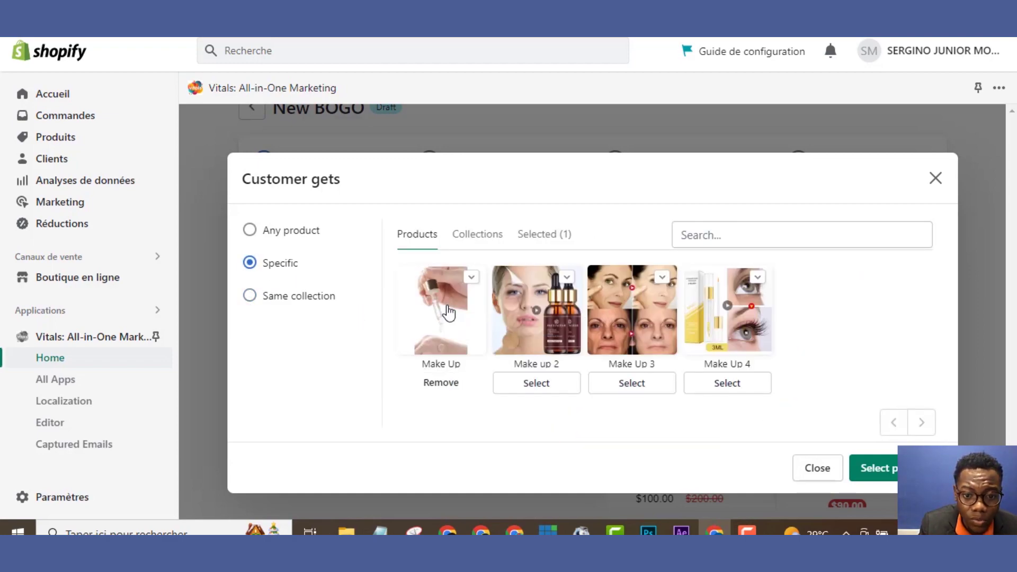
{"action": "left_click", "coordinate": [891, 475]}
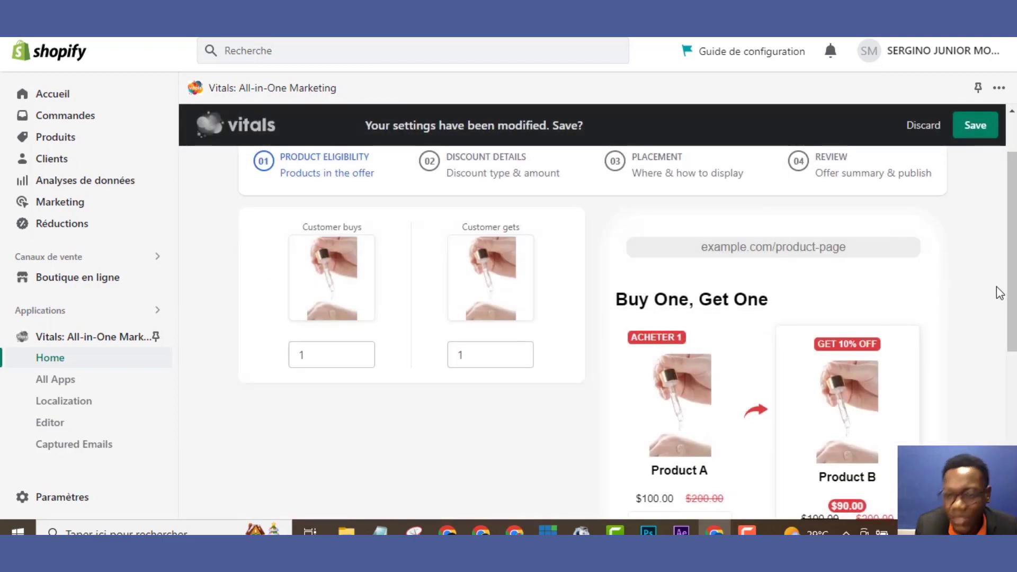
{"action": "scroll", "coordinate": [1012, 287], "scroll_direction": "down", "scroll_amount": 1}
{"action": "scroll", "coordinate": [628, 333], "scroll_direction": "down", "scroll_amount": 3}
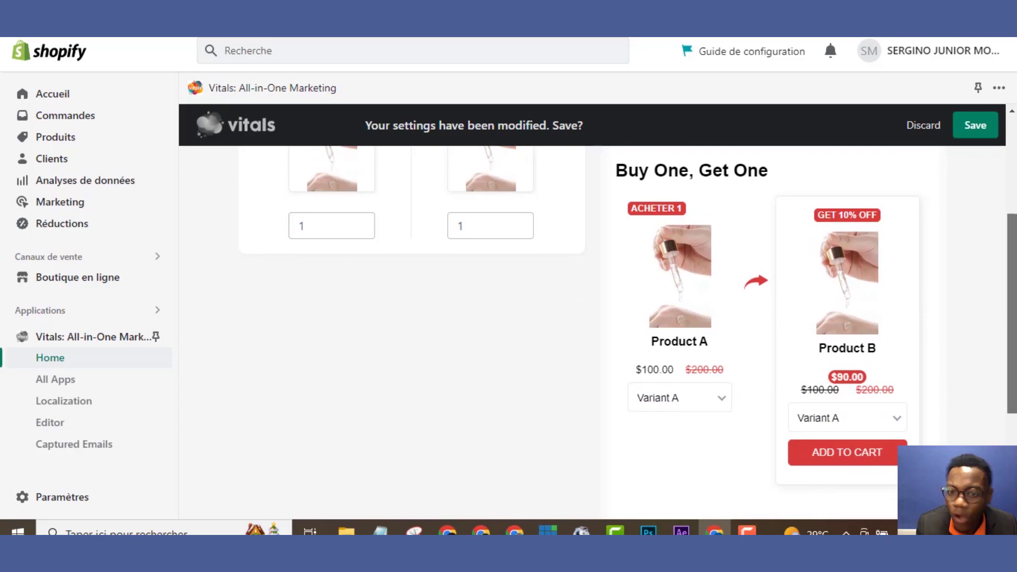
{"action": "left_click", "coordinate": [388, 289]}
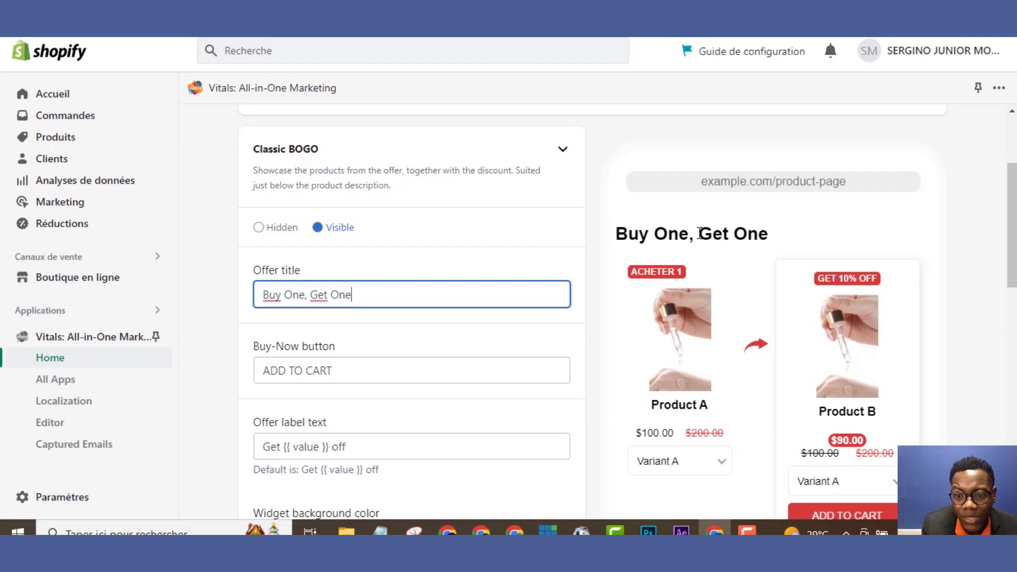
Retitle the offer '1 Acheté = 1 Offert'
{"action": "left_click_drag", "start_coordinate": [433, 298], "coordinate": [190, 325]}
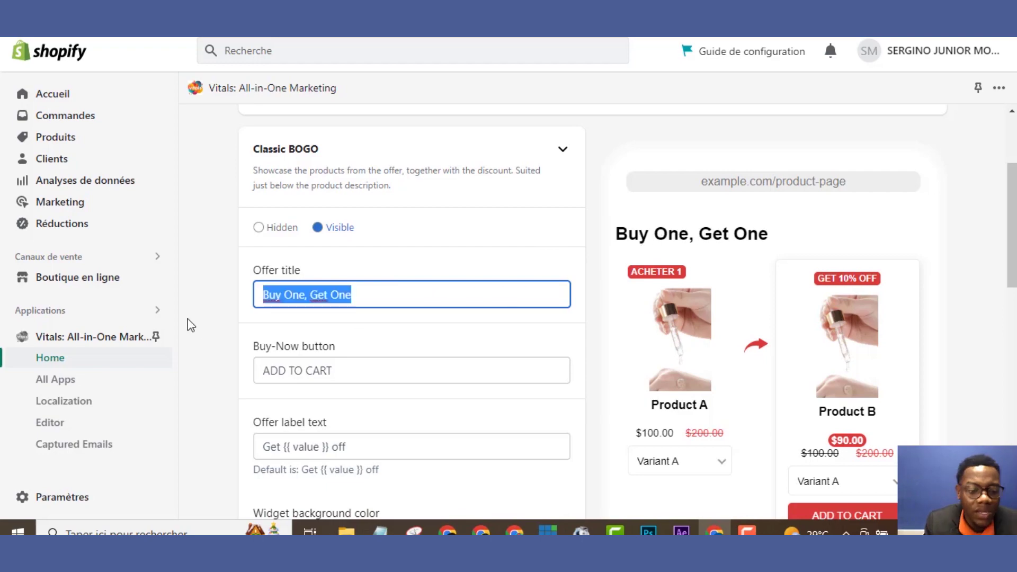
{"action": "type", "text": "U"}
{"action": "key", "text": "BackSpace"}
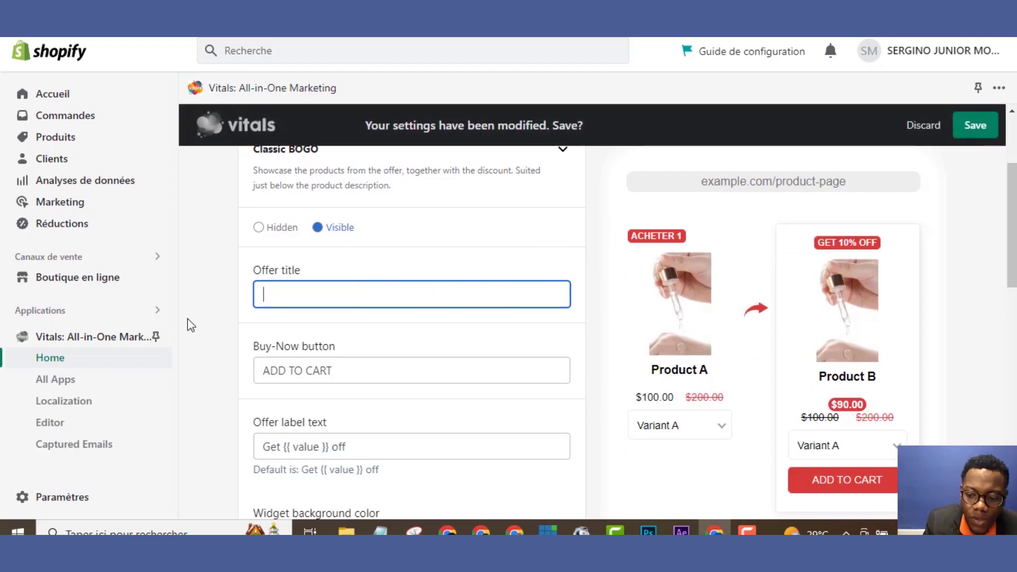
{"action": "type", "text": "1 a"}
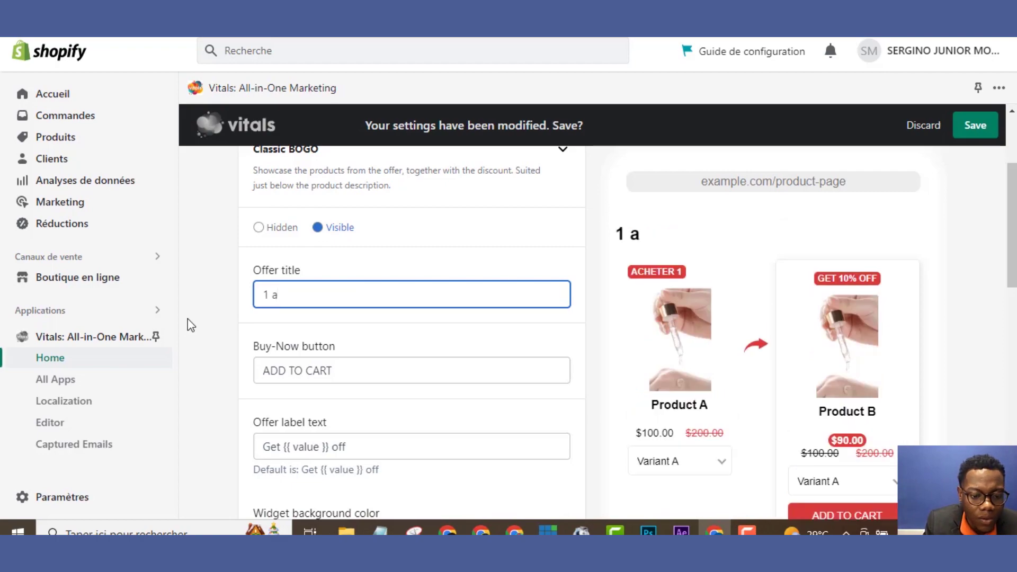
{"action": "type", "text": "A"}
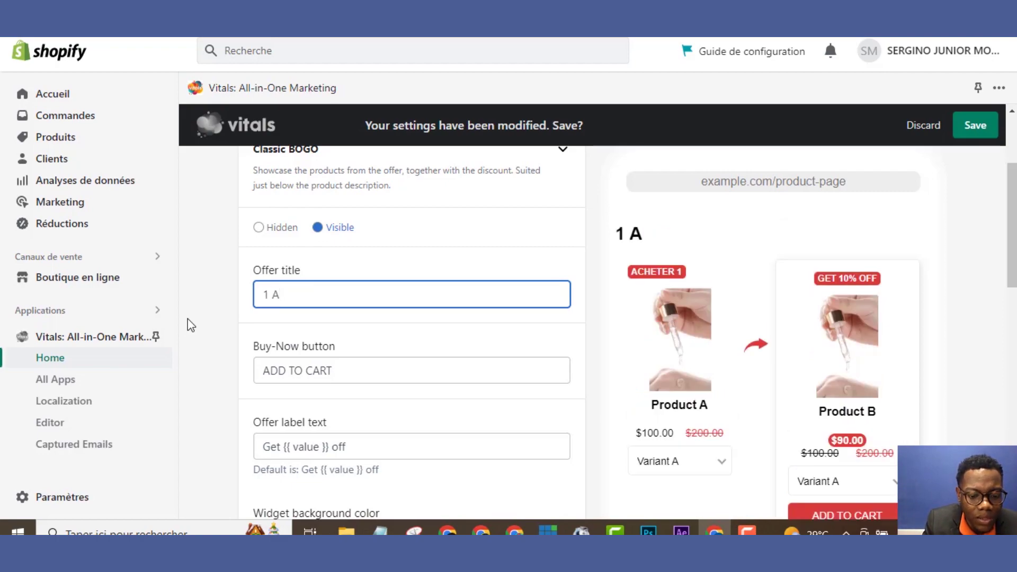
{"action": "type", "text": "cheté"}
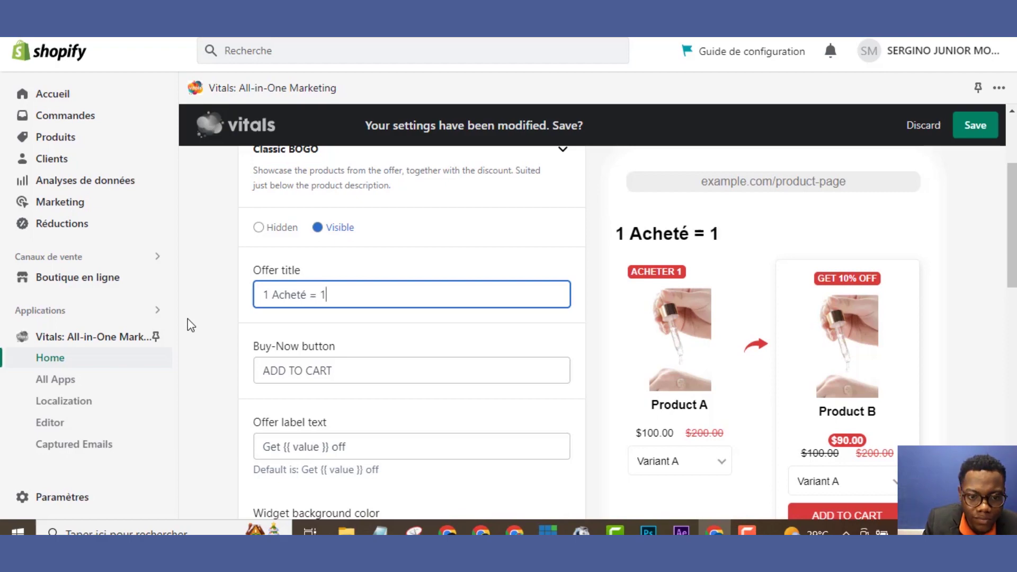
{"action": "type", "text": "= 1 O"}
{"action": "type", "text": "ffert"}
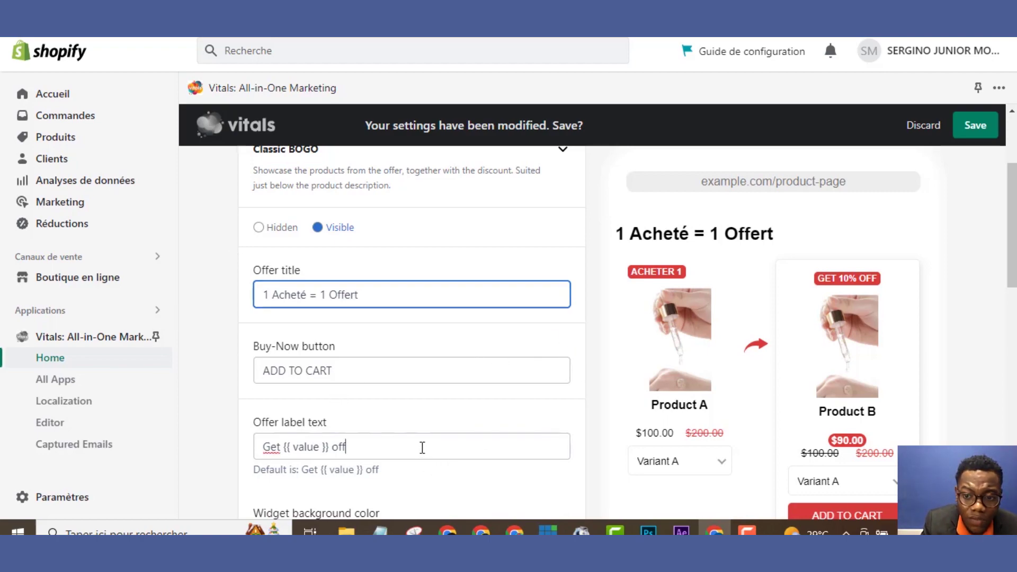
Change the offer label text to 'Obtenez 1'
{"action": "left_click_drag", "start_coordinate": [423, 448], "coordinate": [211, 460]}
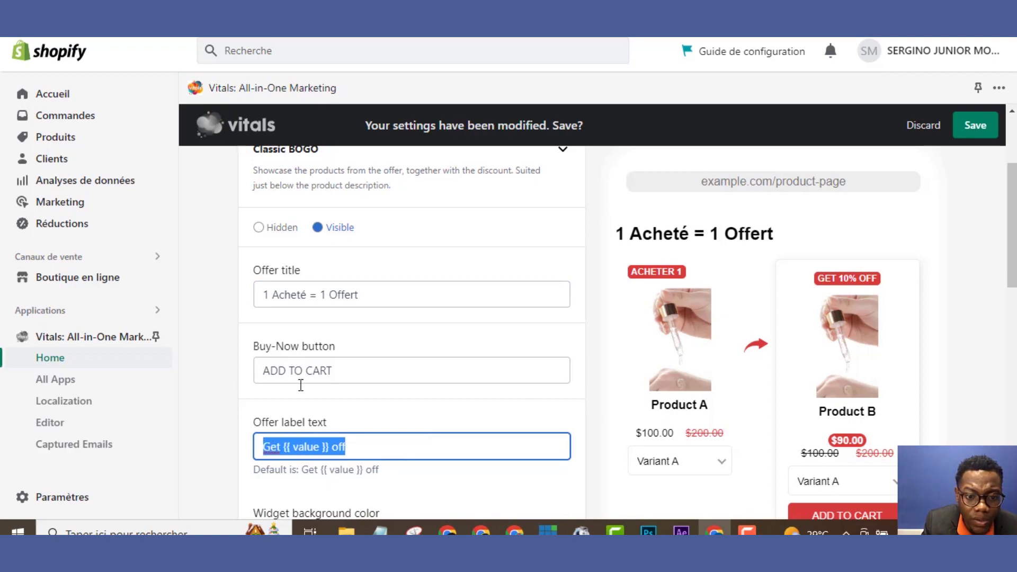
{"action": "key", "text": "BackSpace"}
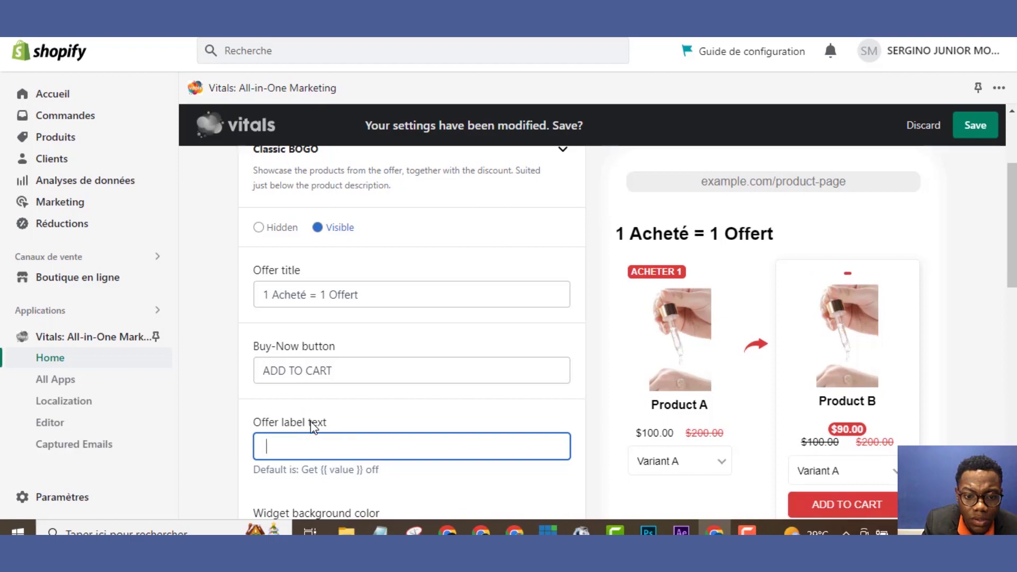
{"action": "type", "text": "Obt"}
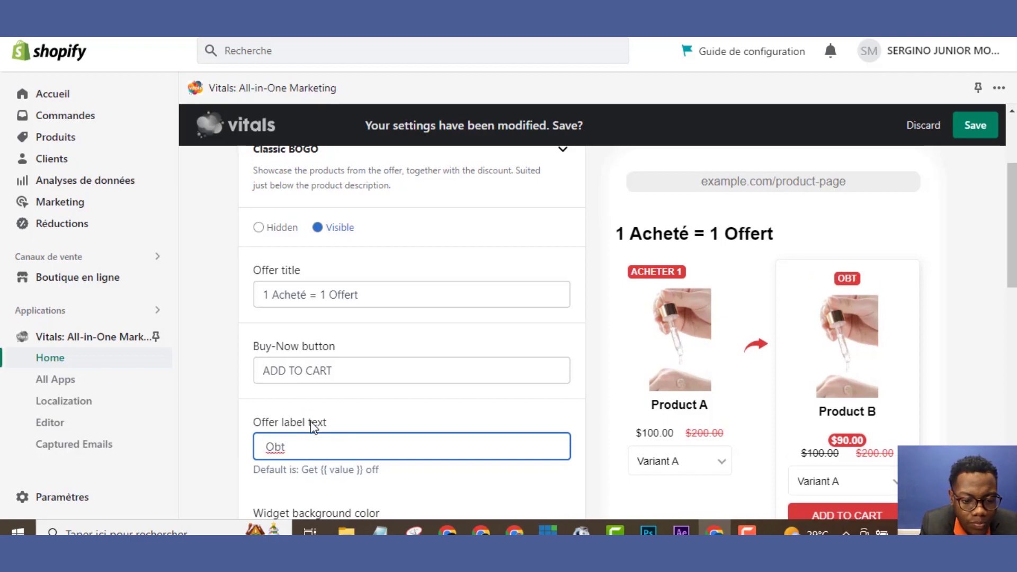
{"action": "type", "text": "enez"}
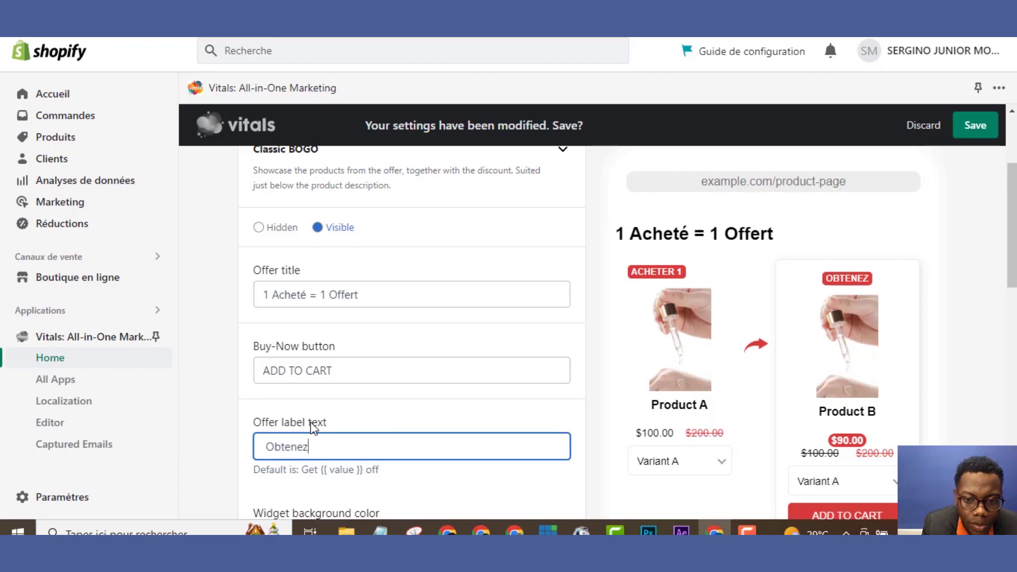
{"action": "type", "text": " 1"}
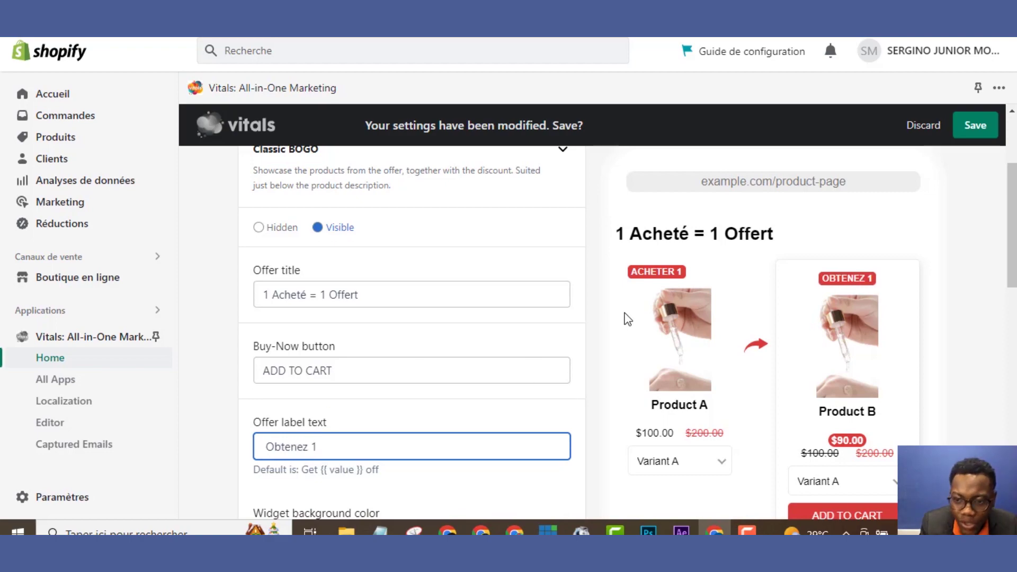
Set the widget background colour to blue 403bd8 and save the offer
{"action": "scroll", "coordinate": [1014, 279], "scroll_direction": "down", "scroll_amount": 4}
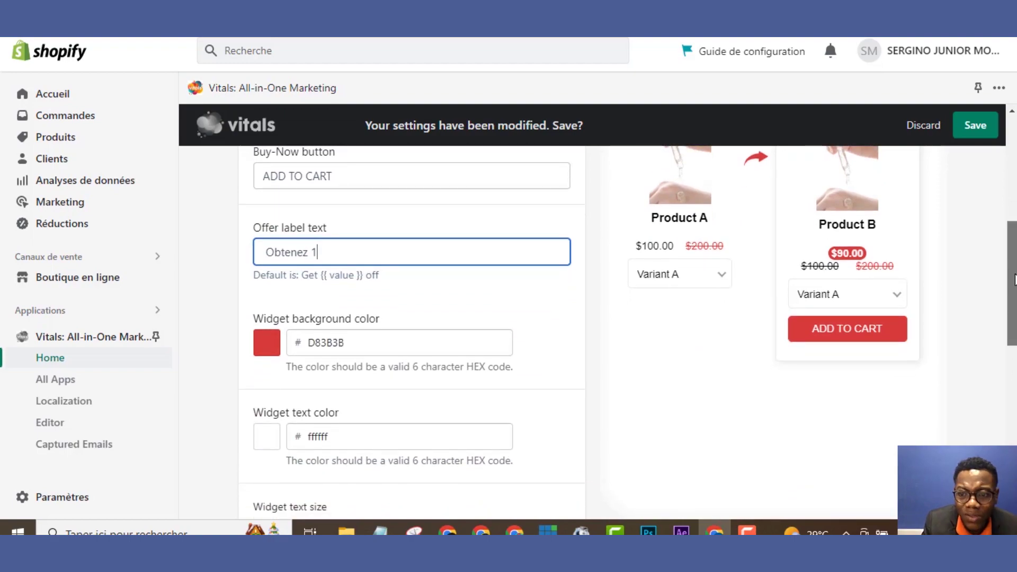
{"action": "left_click_drag", "start_coordinate": [1014, 280], "coordinate": [992, 334]}
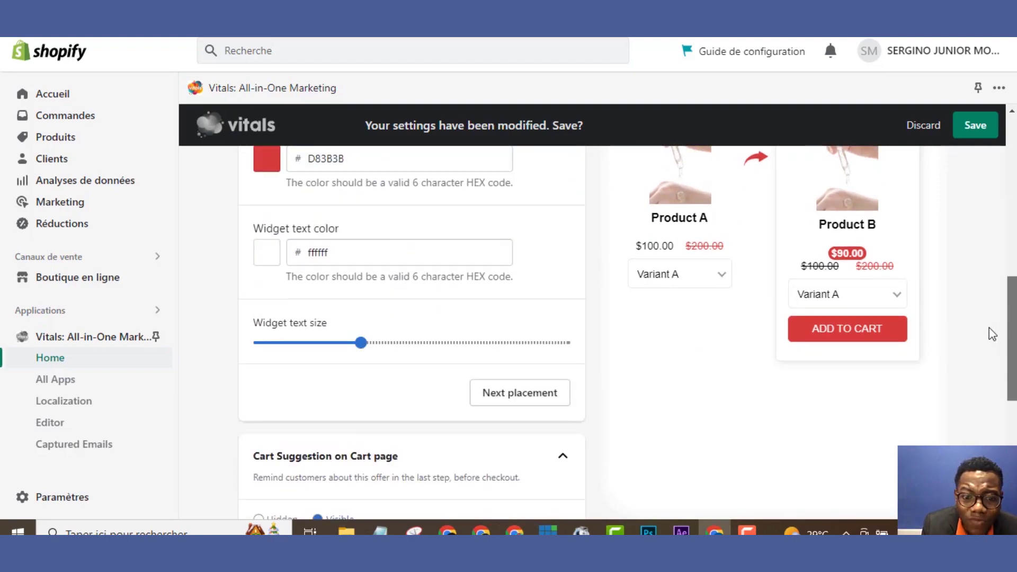
{"action": "scroll", "coordinate": [933, 259], "scroll_direction": "up", "scroll_amount": 4}
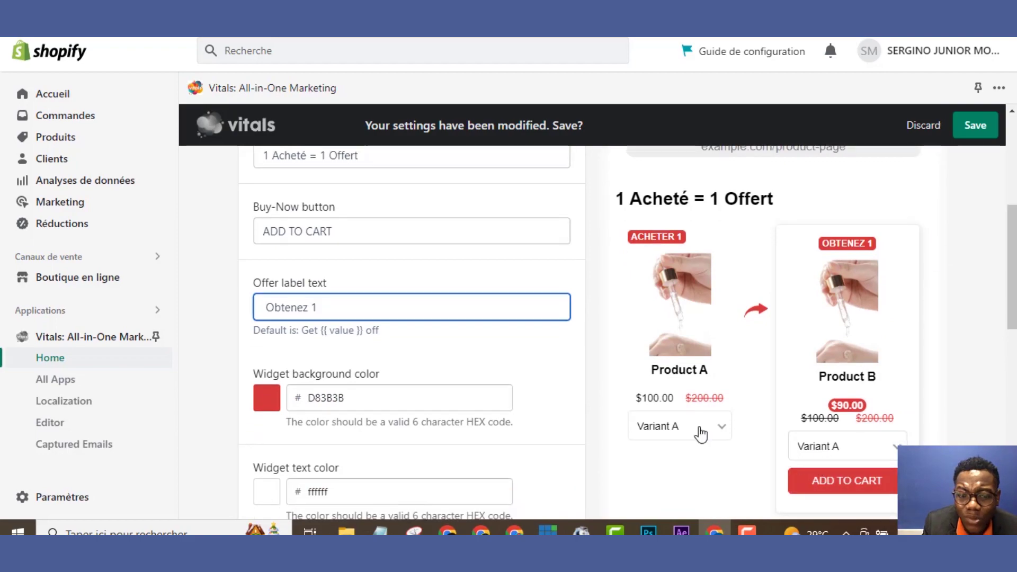
{"action": "left_click", "coordinate": [271, 416]}
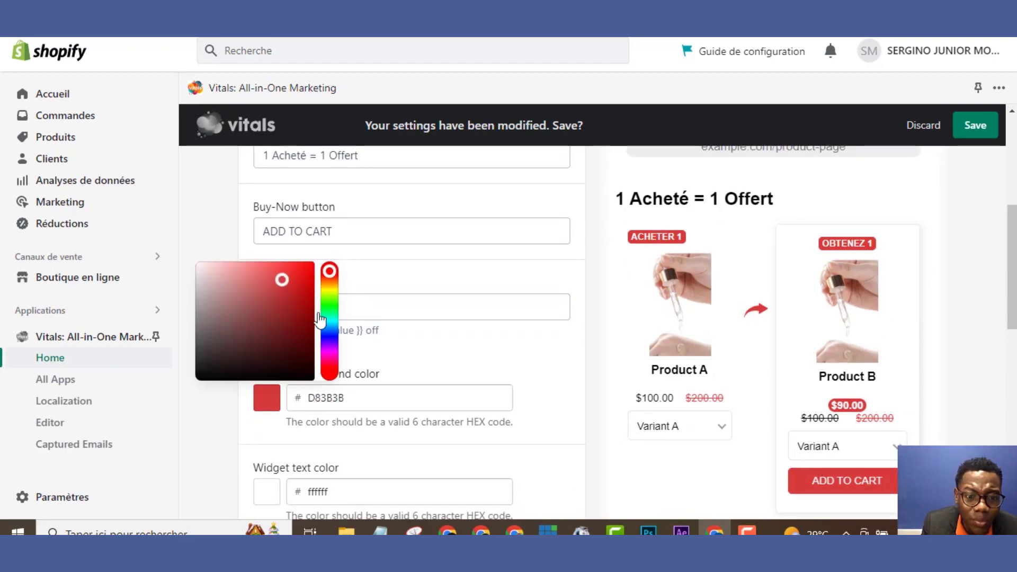
{"action": "left_click", "coordinate": [328, 341]}
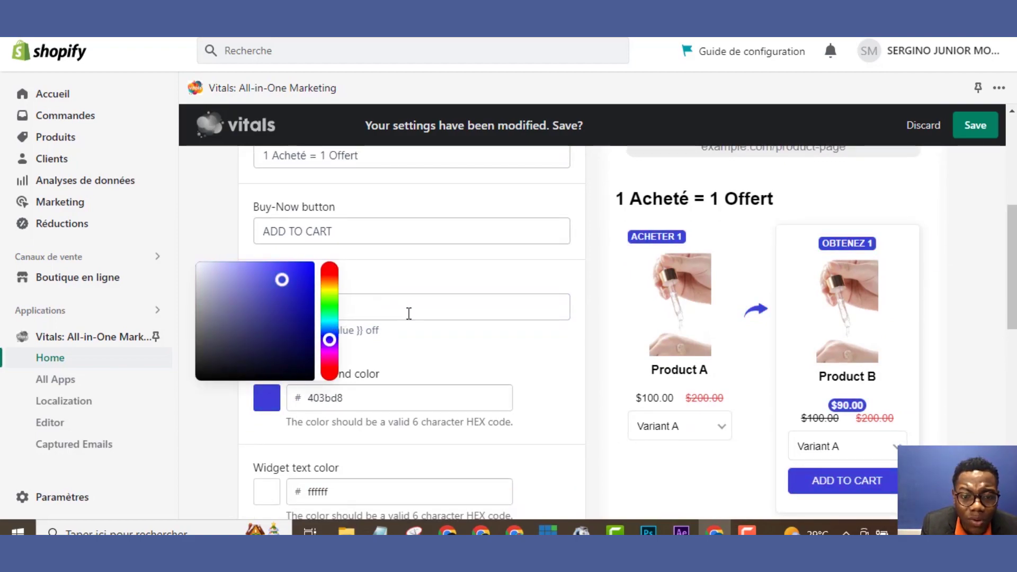
{"action": "left_click", "coordinate": [463, 349]}
{"action": "left_click", "coordinate": [980, 128]}
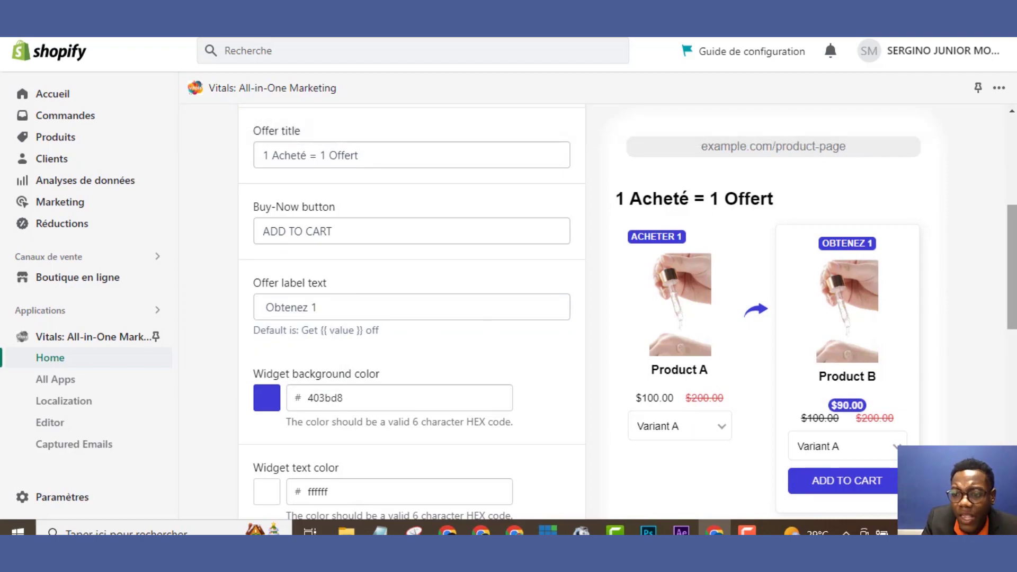
Continue to review, make all offer placements visible, and save
{"action": "scroll", "coordinate": [412, 307], "scroll_direction": "down", "scroll_amount": 10}
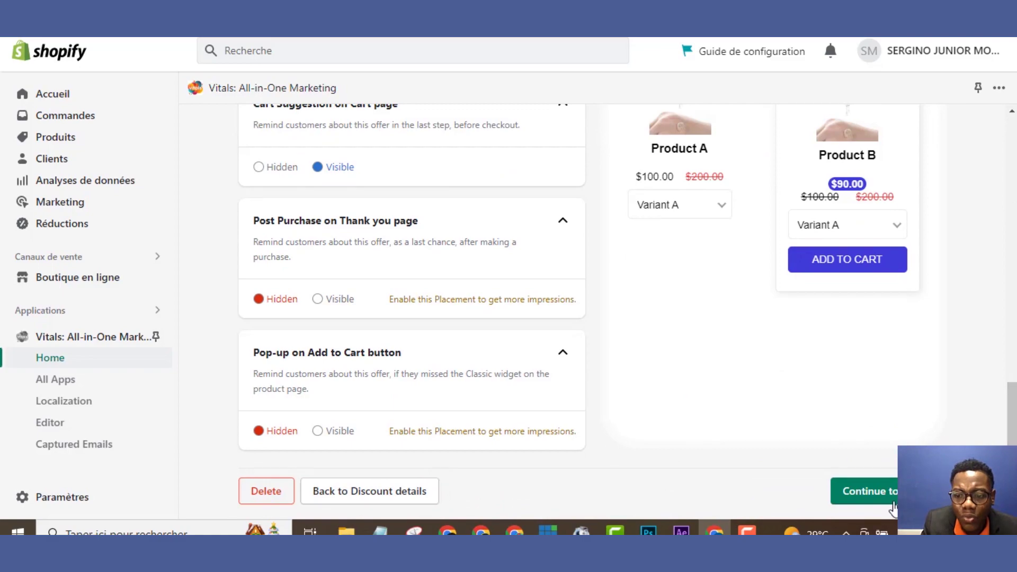
{"action": "left_click", "coordinate": [872, 491]}
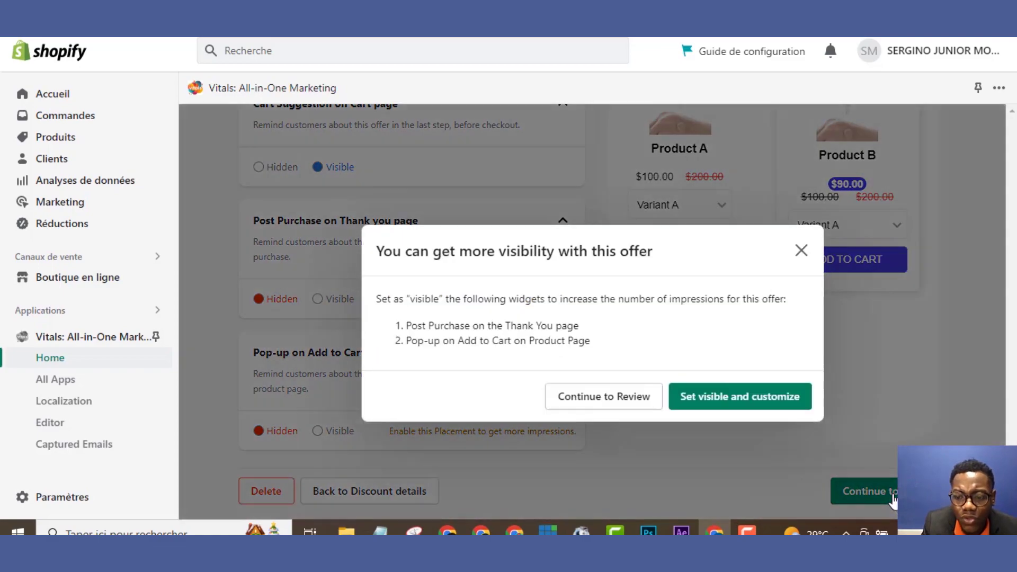
{"action": "left_click", "coordinate": [751, 406]}
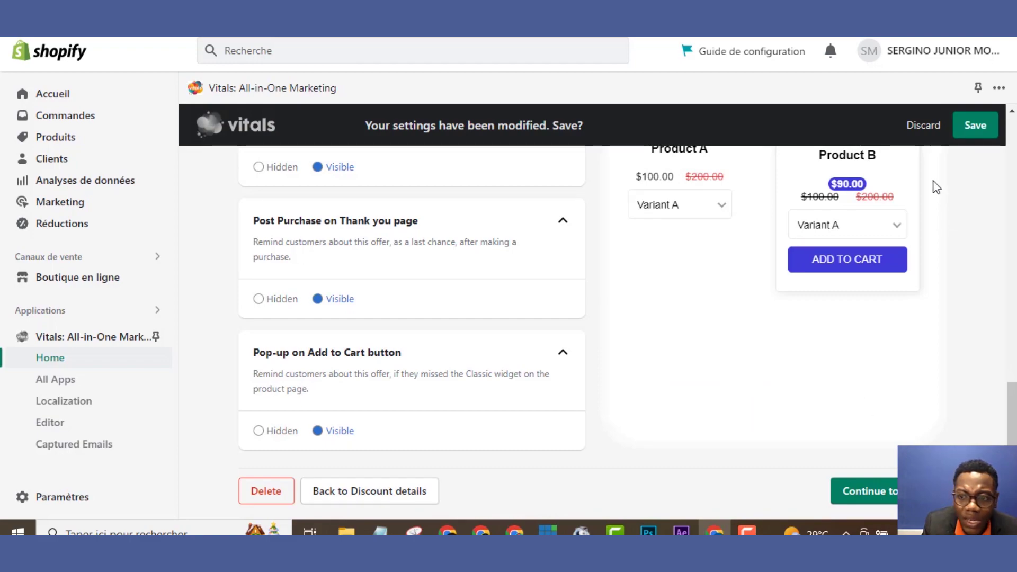
{"action": "left_click", "coordinate": [975, 125]}
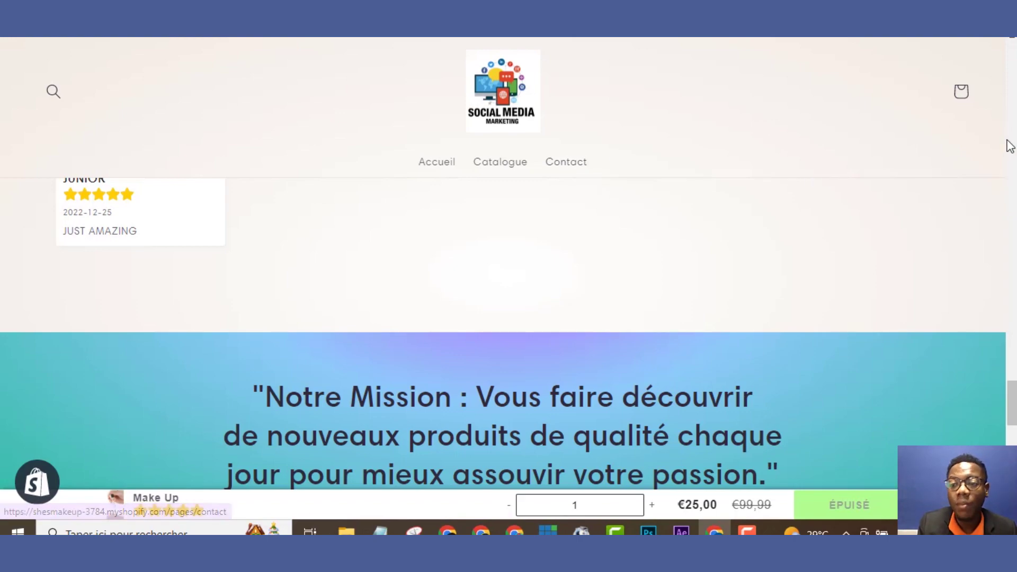
Scroll up the Make Up product page to its 5-star review summary
{"action": "left_click_drag", "start_coordinate": [1012, 400], "coordinate": [1013, 373]}
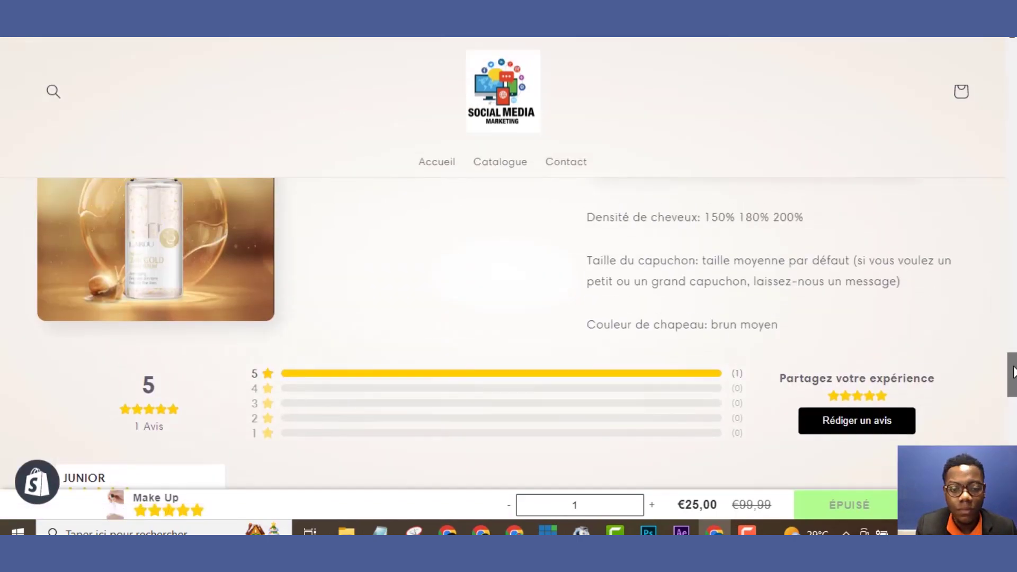